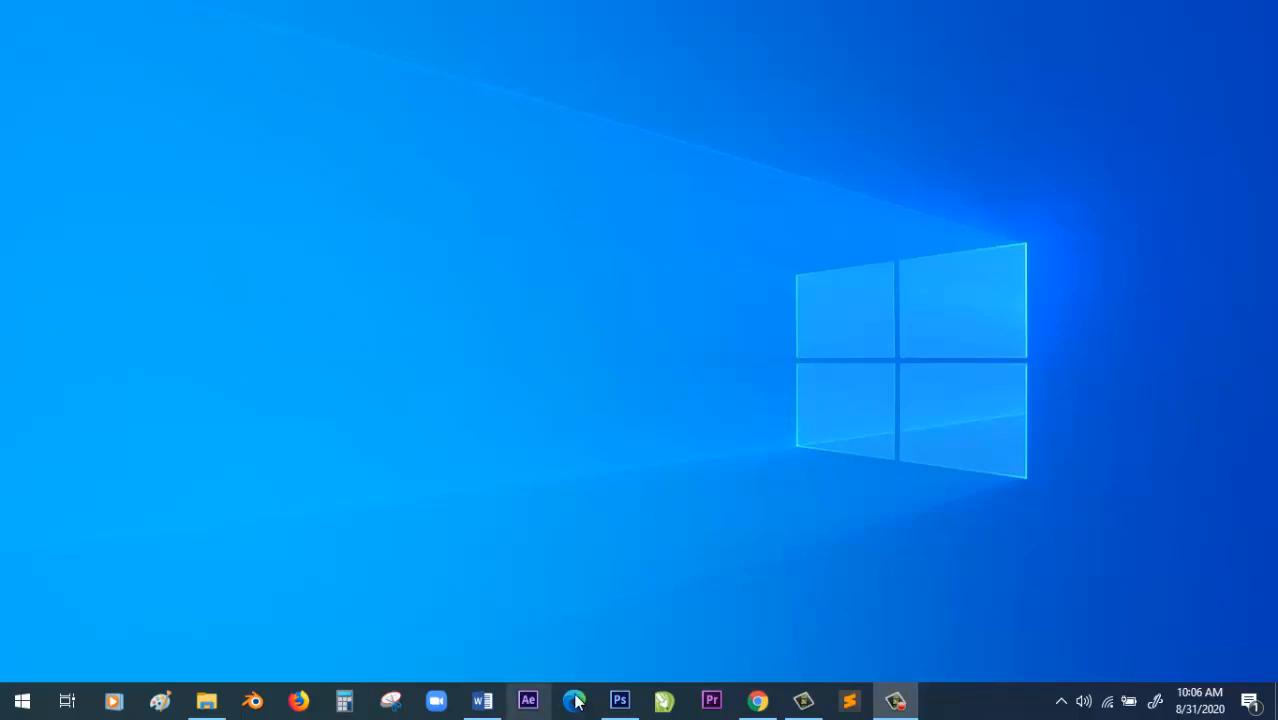
Switch to Photoshop and start a new document named "Banner Rumah Di Jual" with the Custom preset.
click(622, 700)
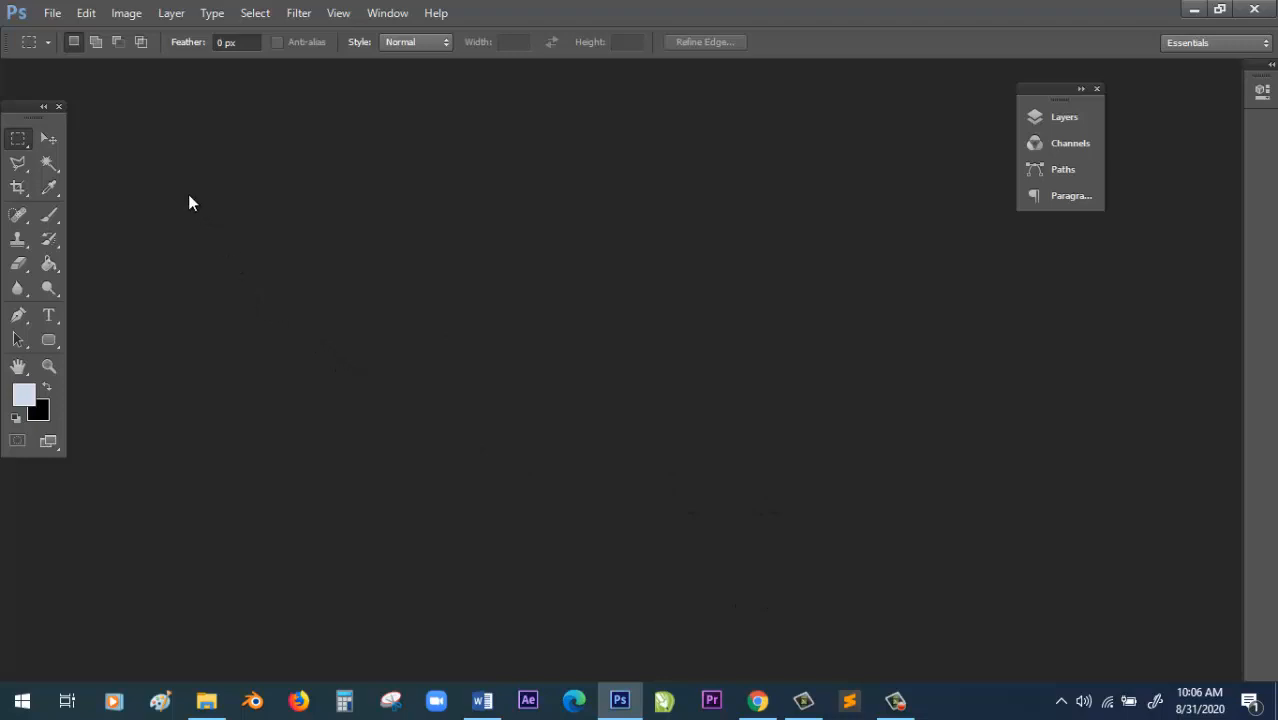
click(52, 14)
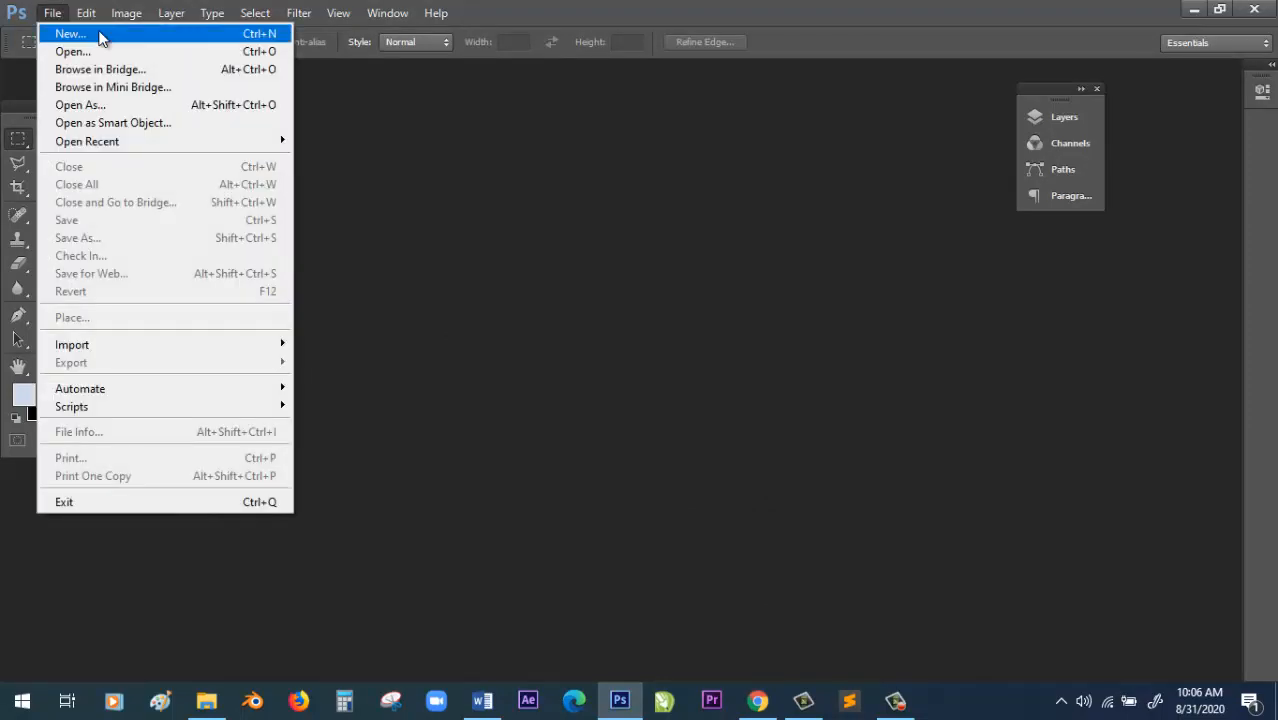
click(99, 33)
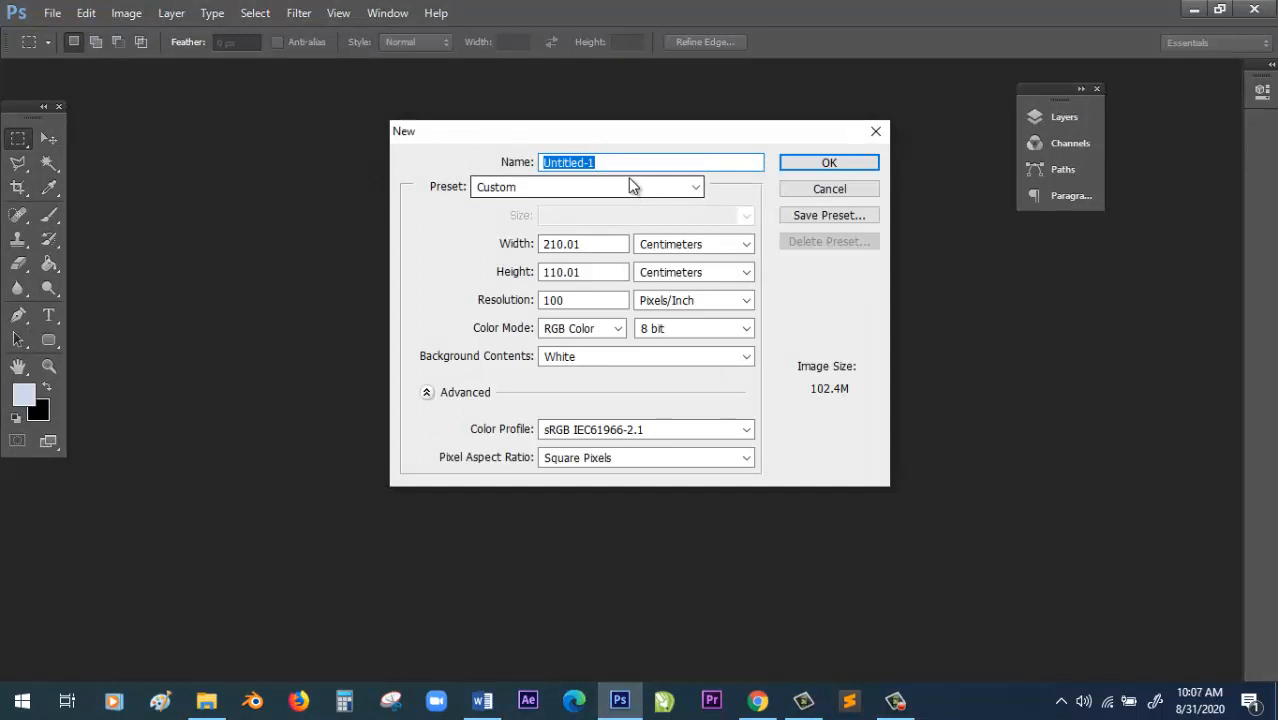
text(Banner )
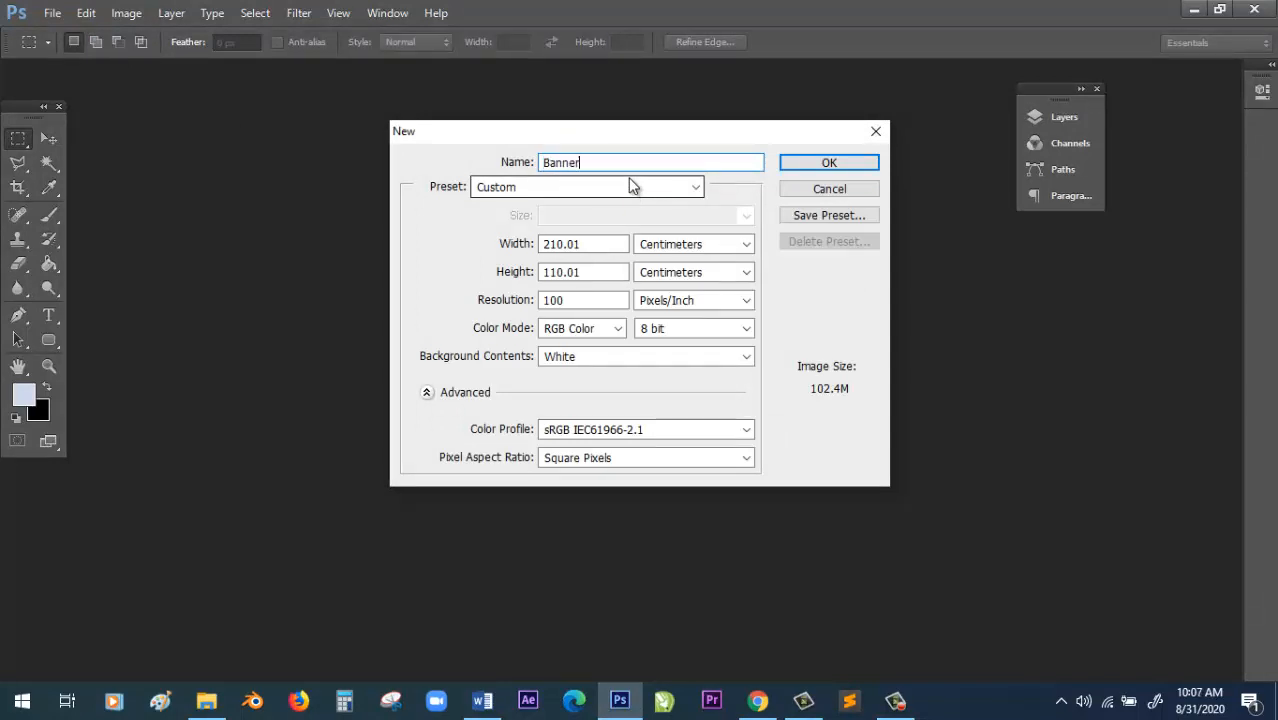
text(Rumah Di Jual)
click(590, 188)
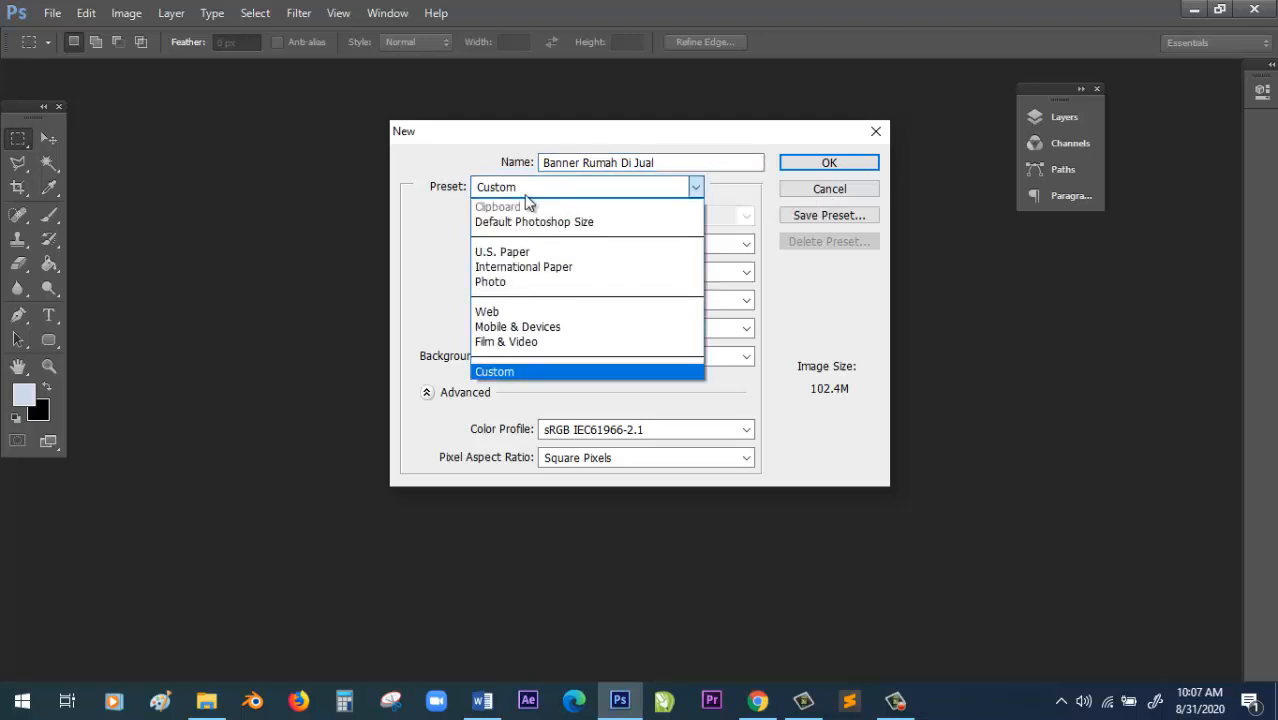
click(494, 371)
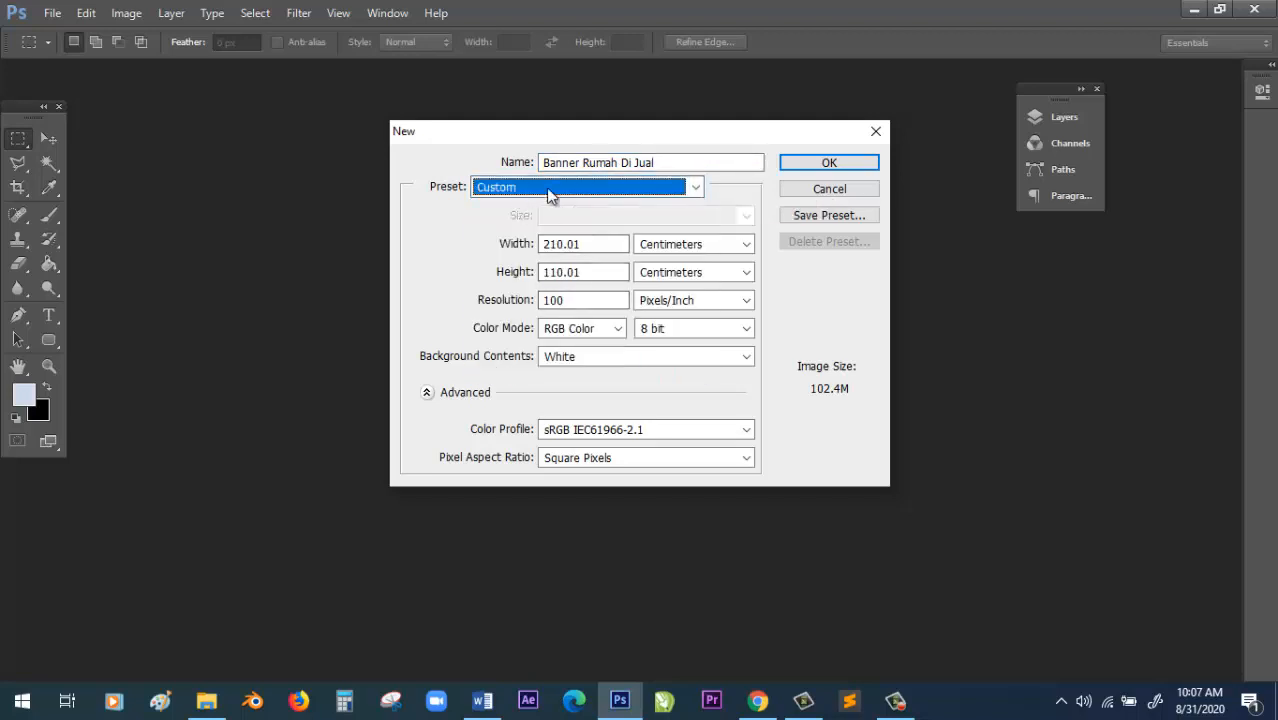
Set the new document's width to 210 centimeters and its height to 110 centimeters.
click(565, 244)
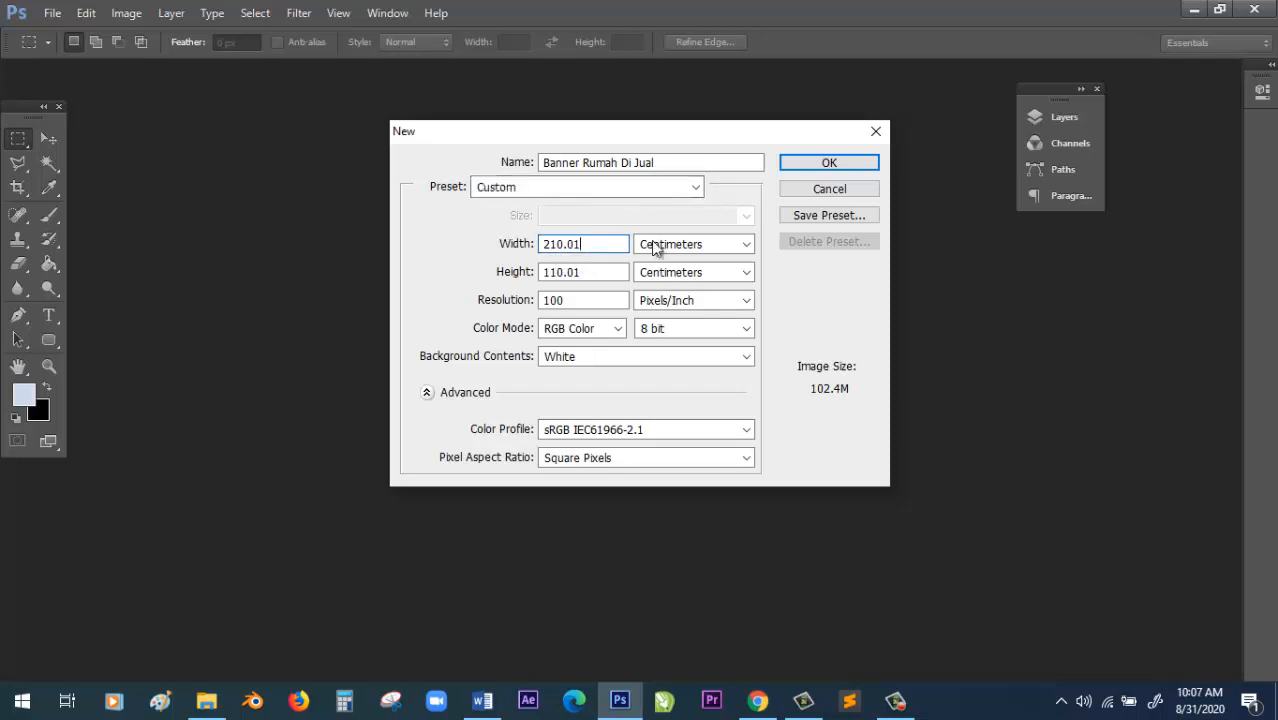
double_click(621, 244)
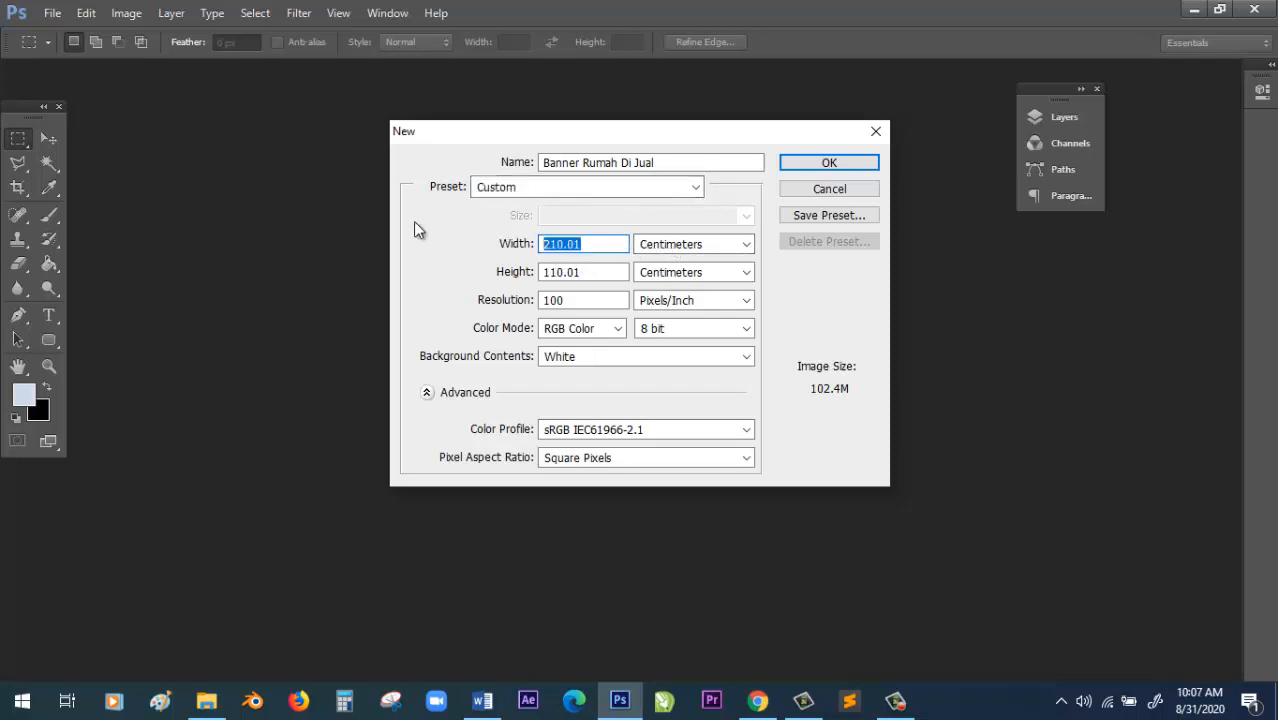
click(687, 244)
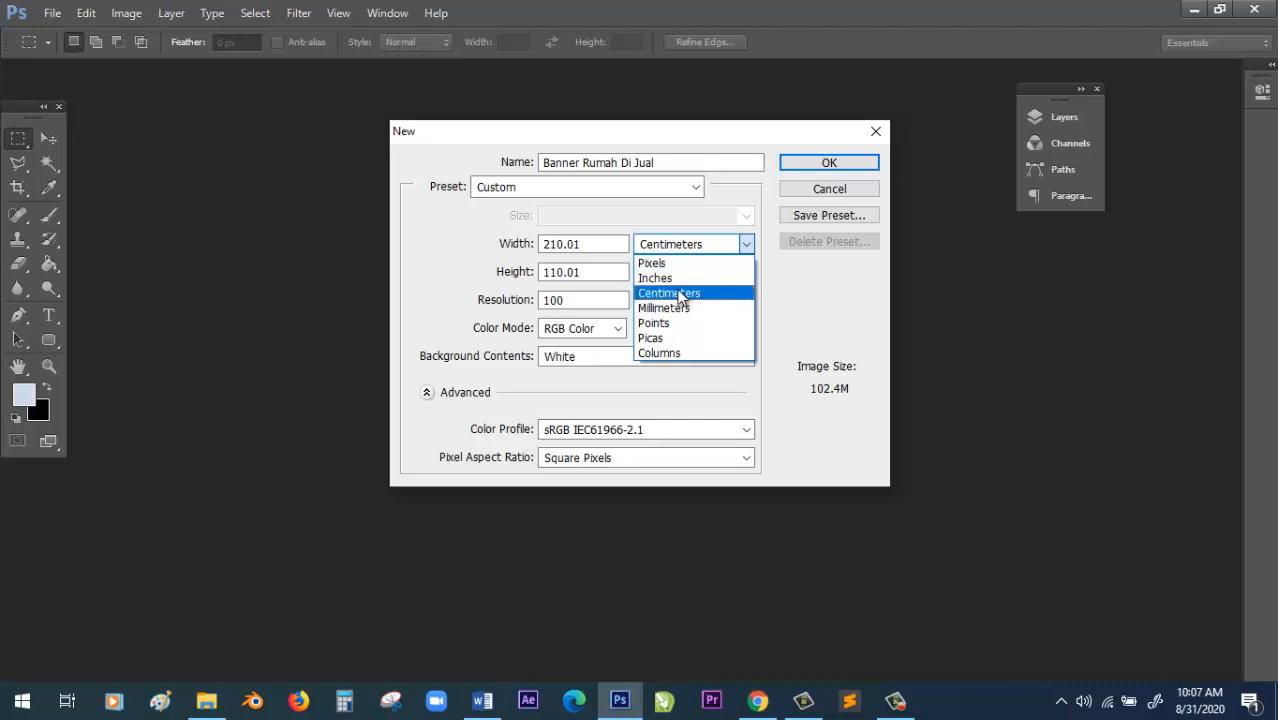
click(679, 293)
click(607, 244)
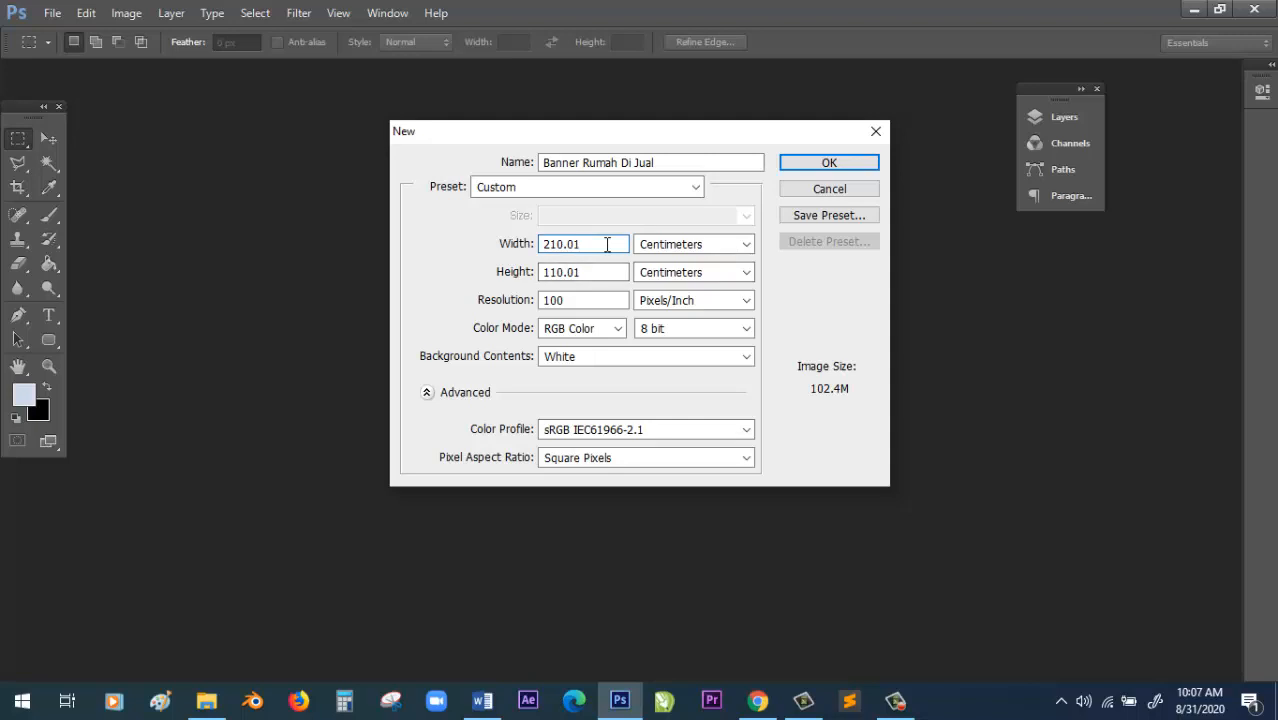
drag(590, 244, 533, 244)
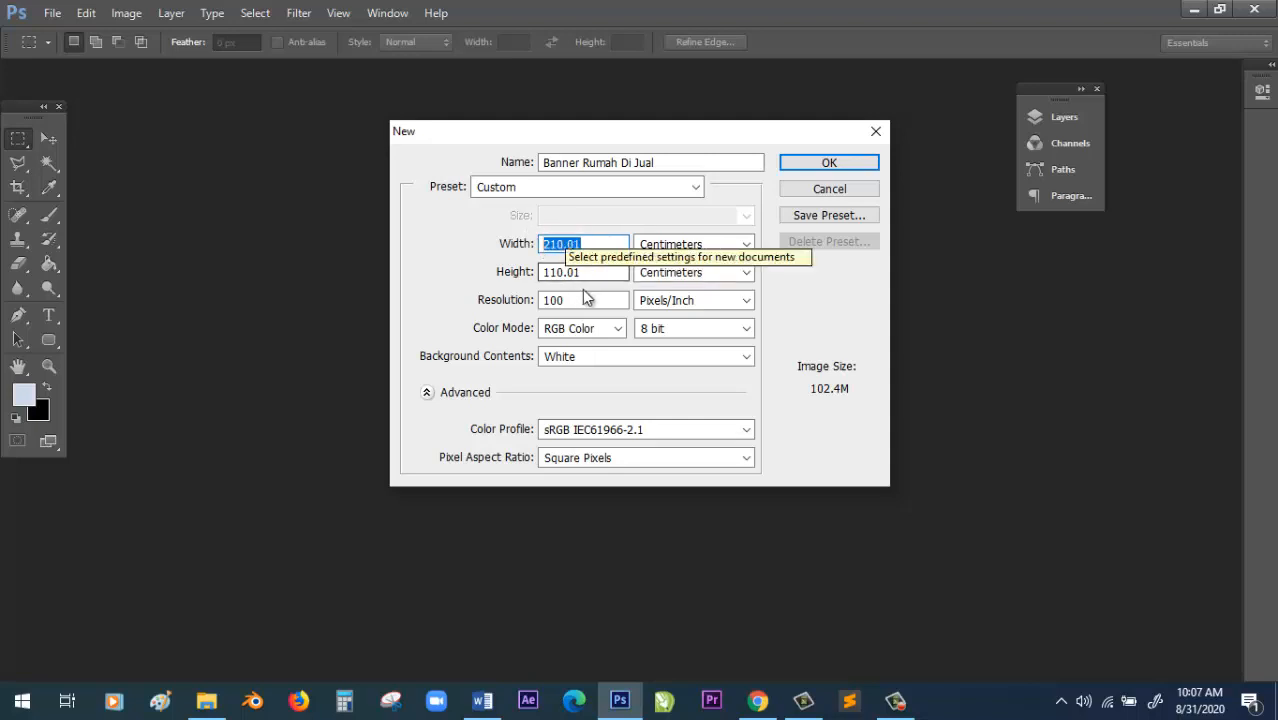
text(210)
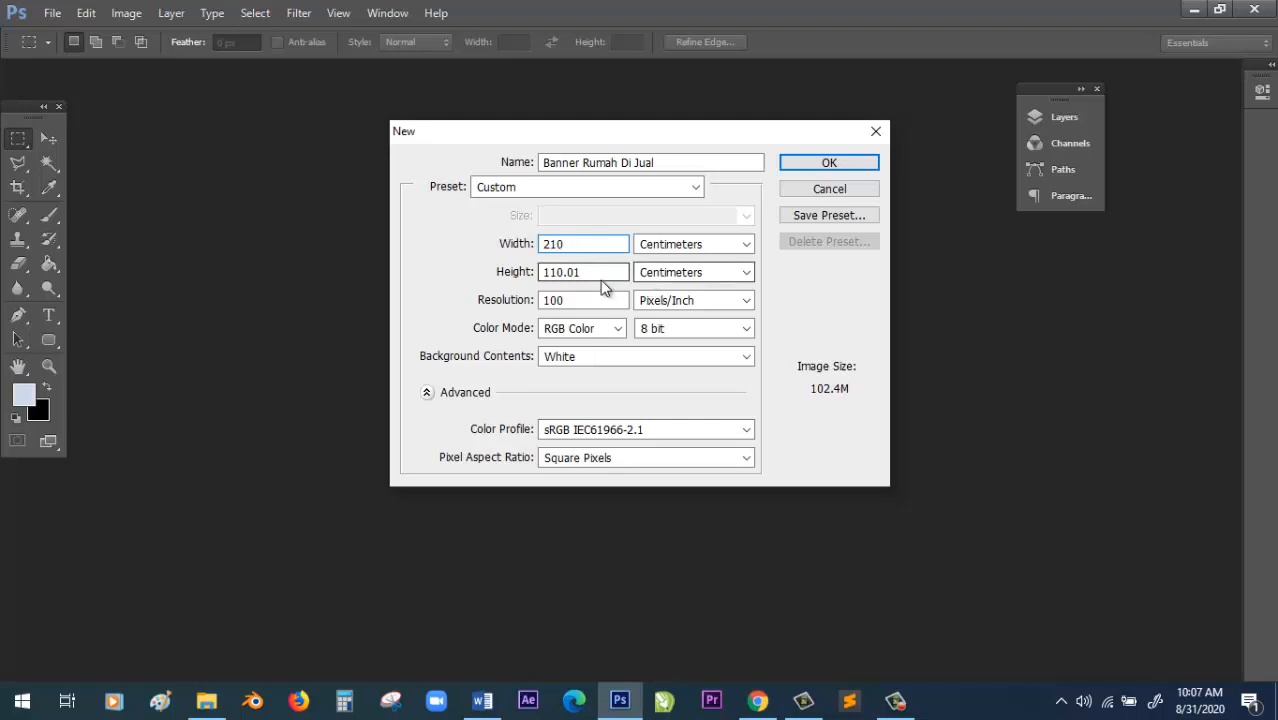
drag(596, 274, 535, 272)
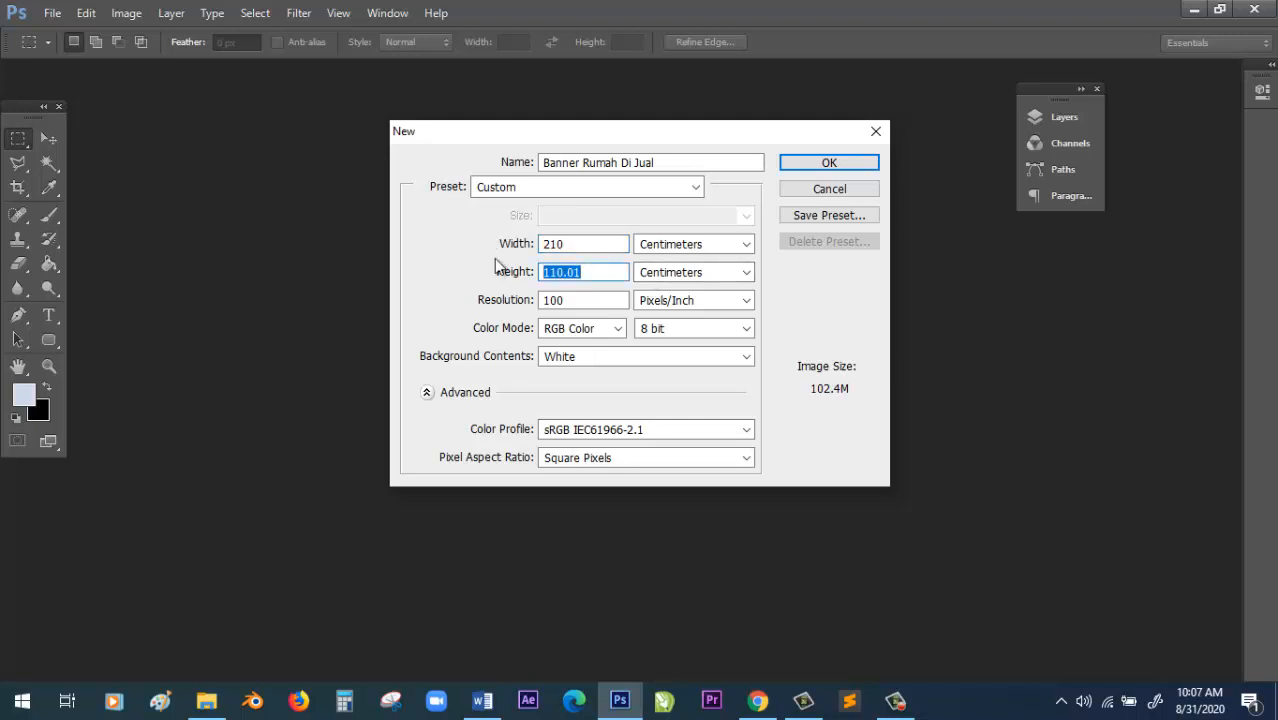
text(110)
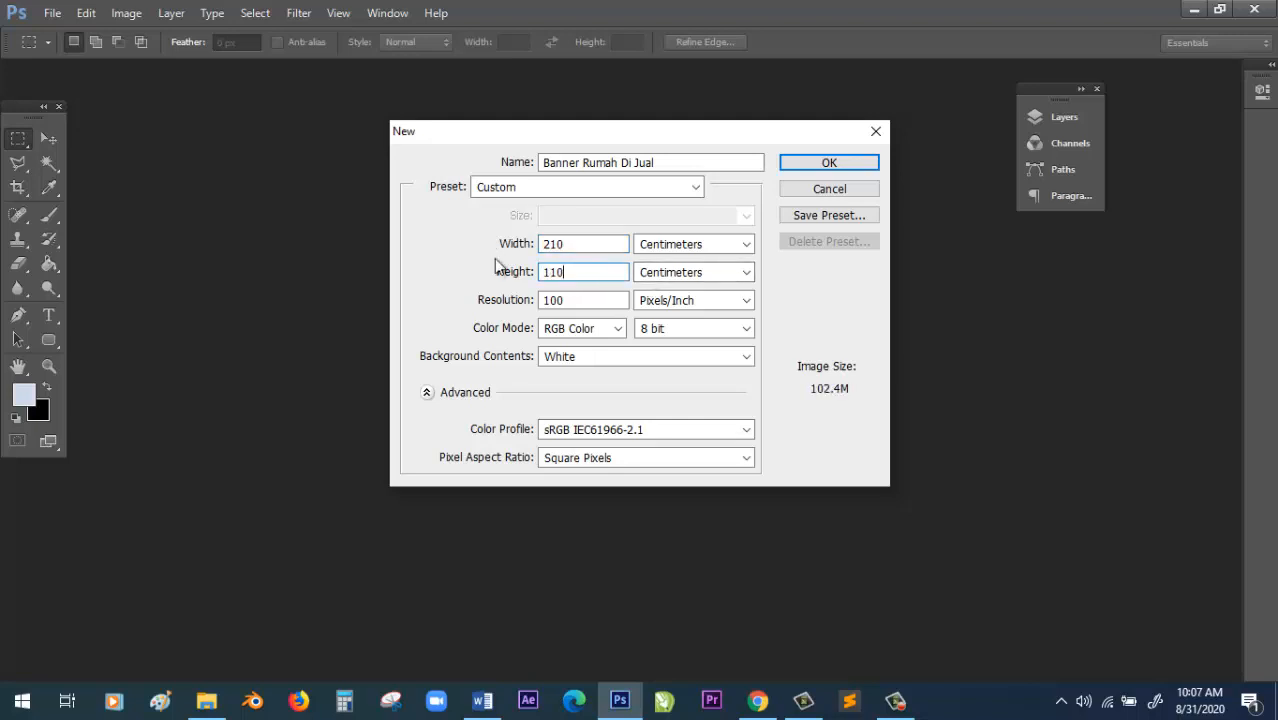
Set the new document's resolution to 300 pixels/inch.
click(561, 300)
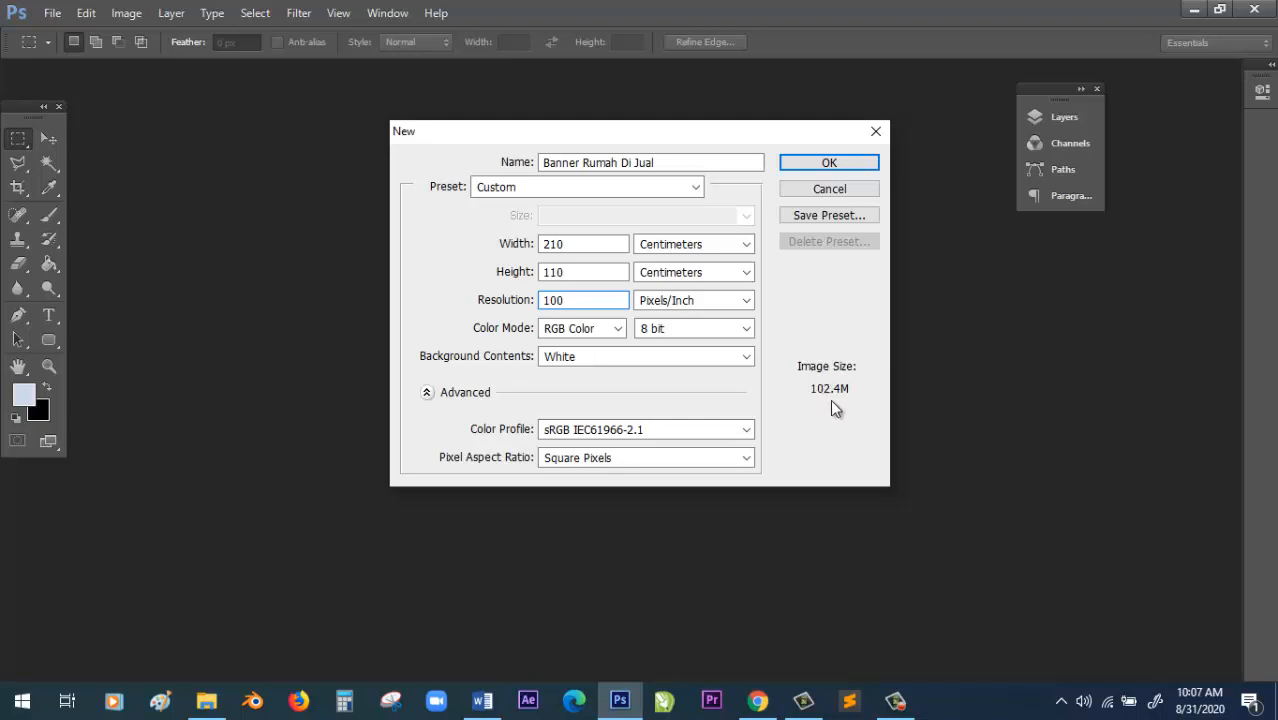
double_click(556, 300)
text(300)
click(690, 304)
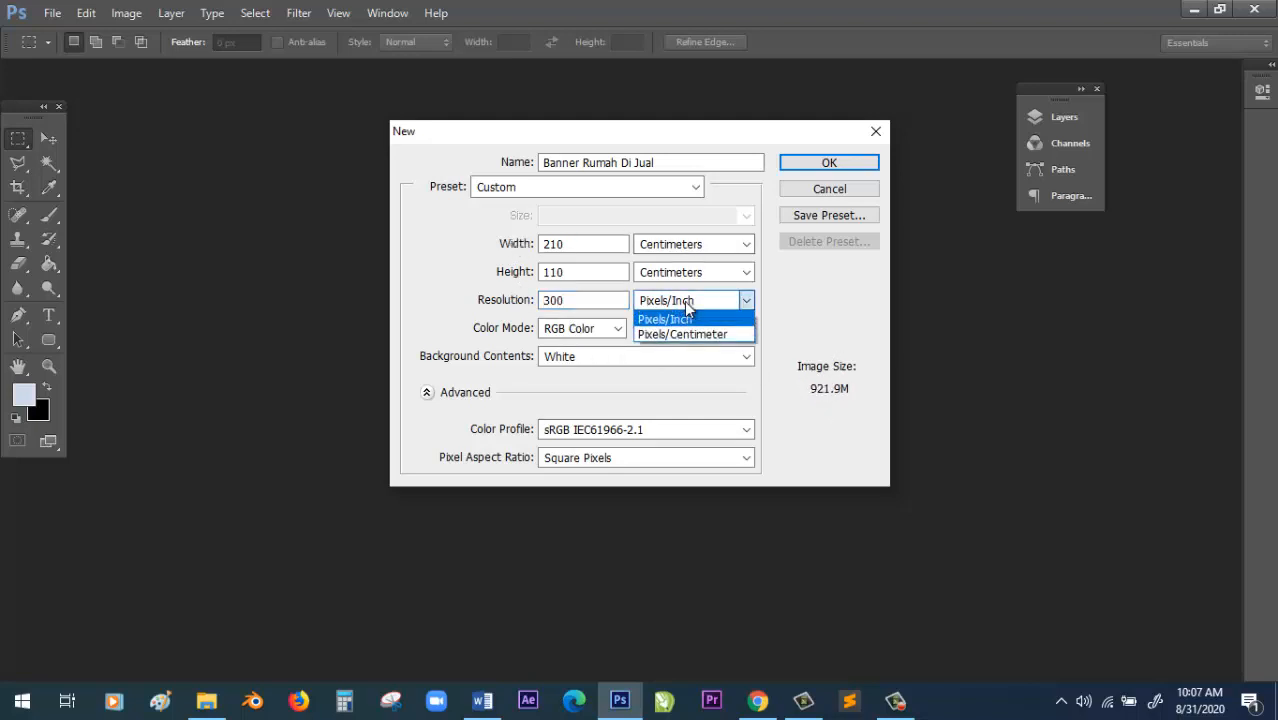
click(684, 313)
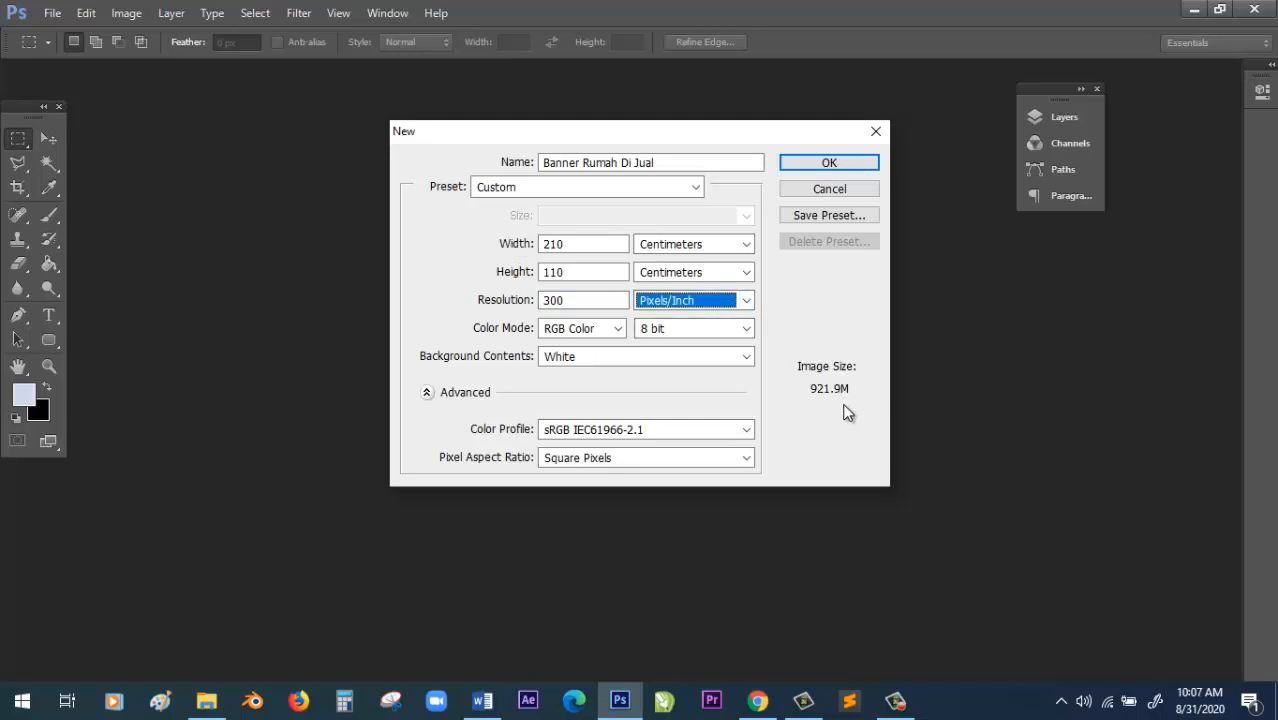
Set the resolution to 100 pixels/inch and the color mode to CMYK Color.
double_click(545, 300)
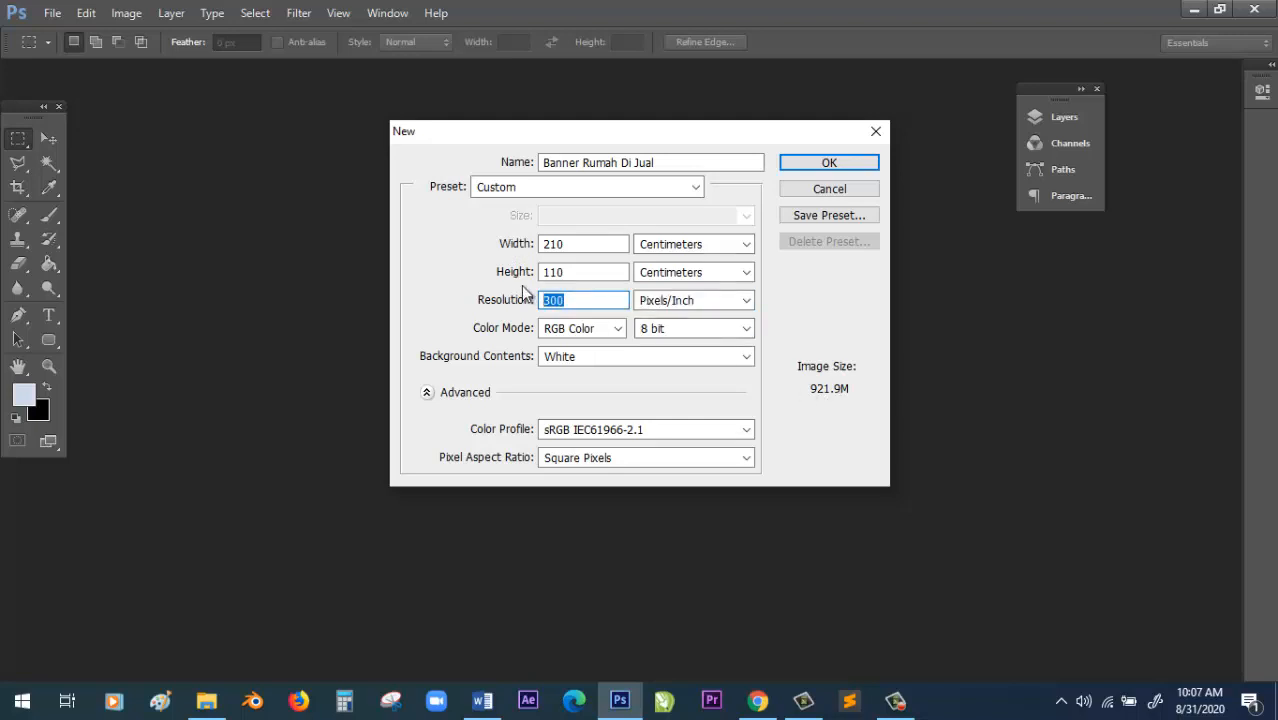
text(100)
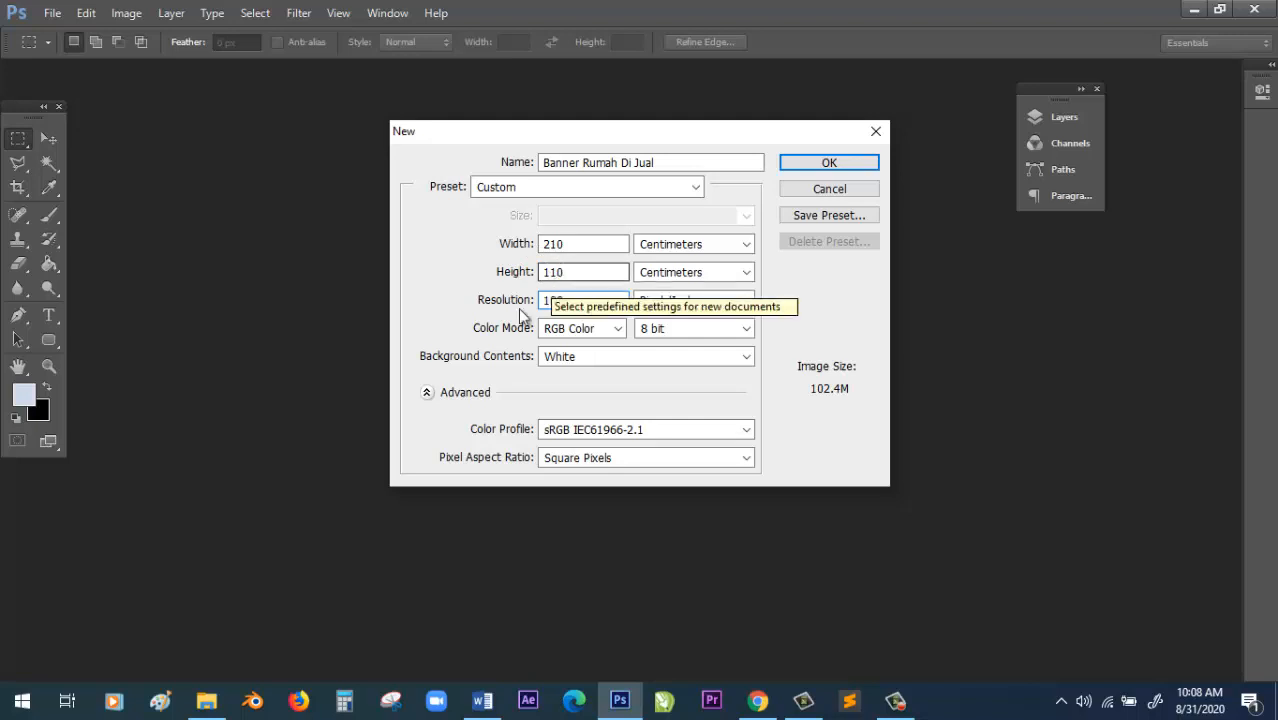
click(580, 327)
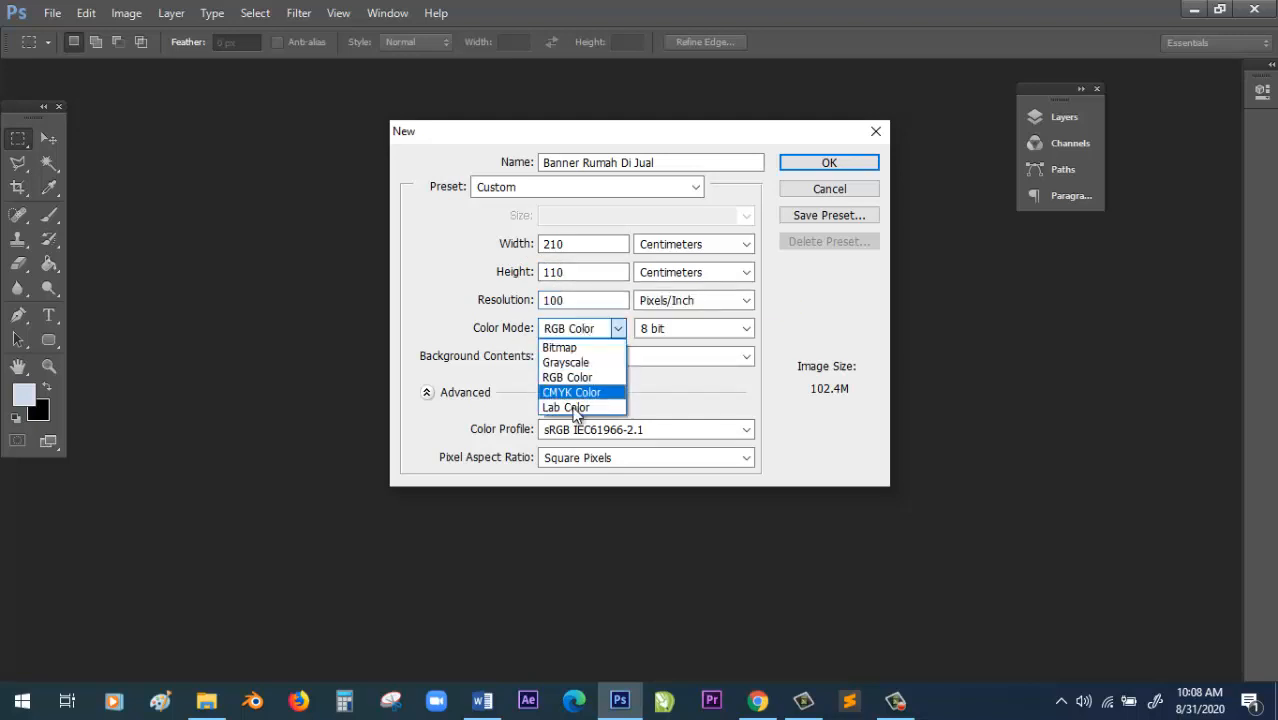
click(590, 329)
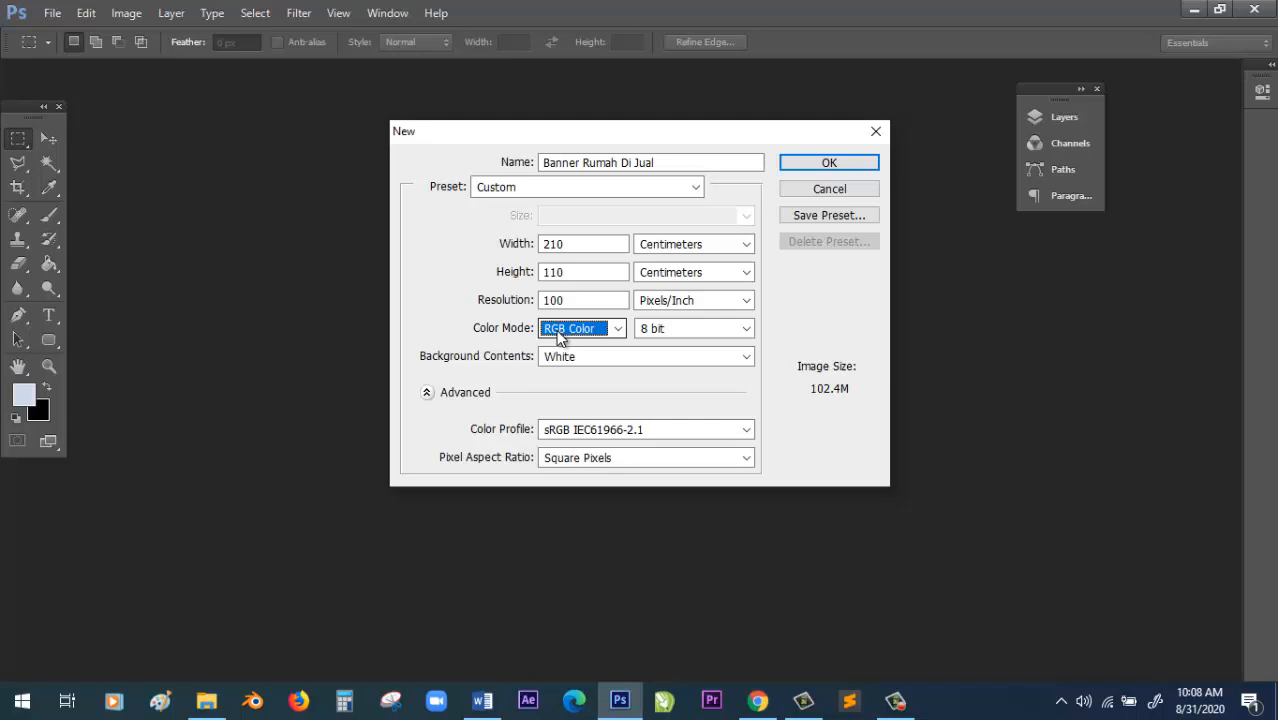
click(560, 338)
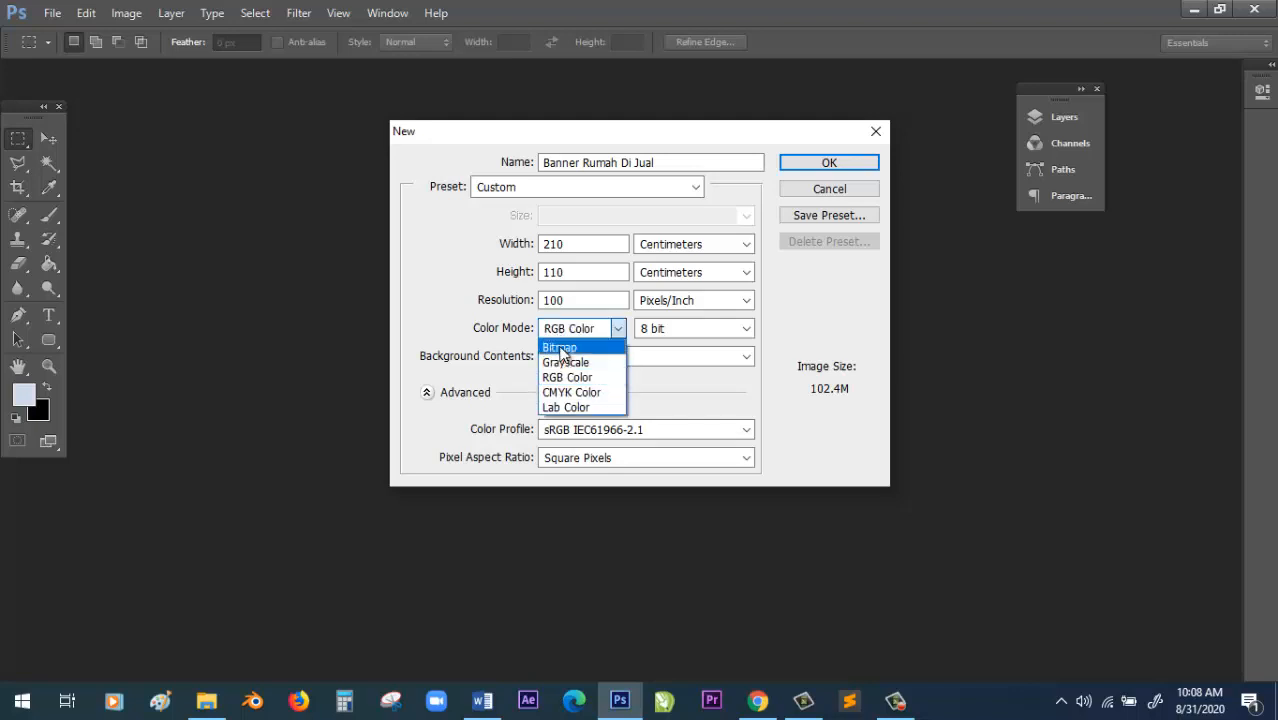
click(561, 393)
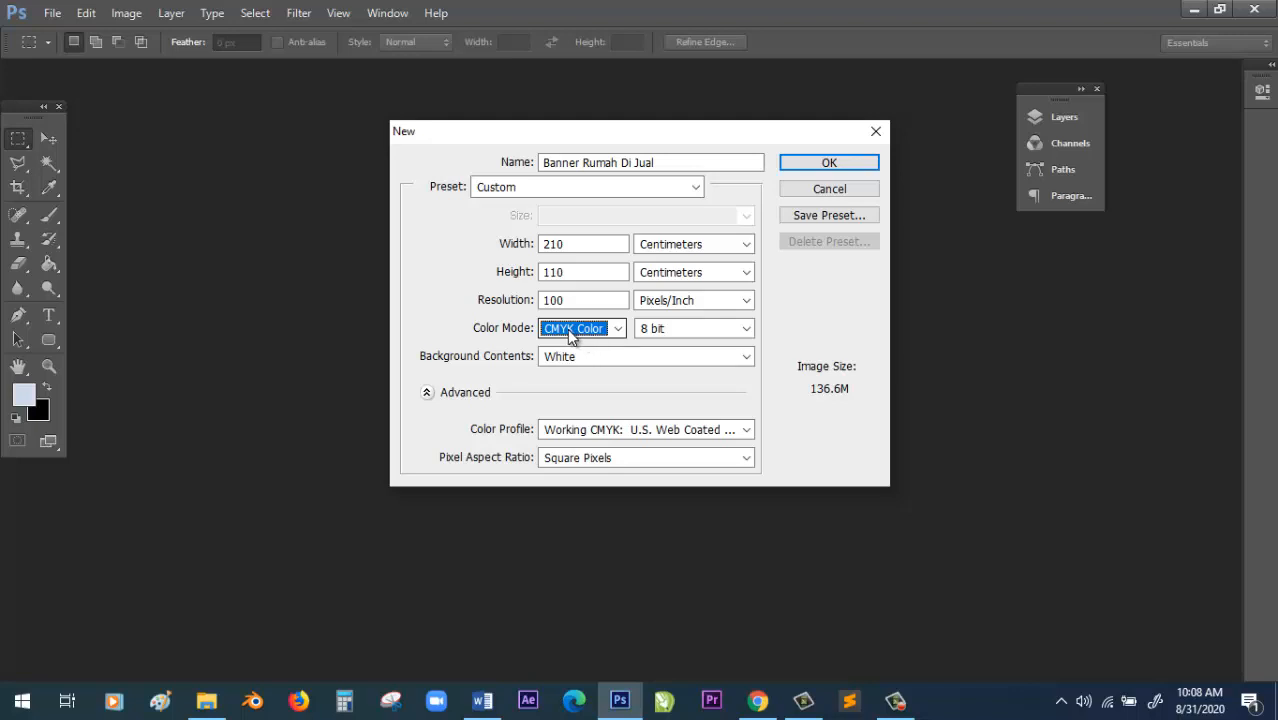
Choose White as the background contents and create the banner document.
click(573, 358)
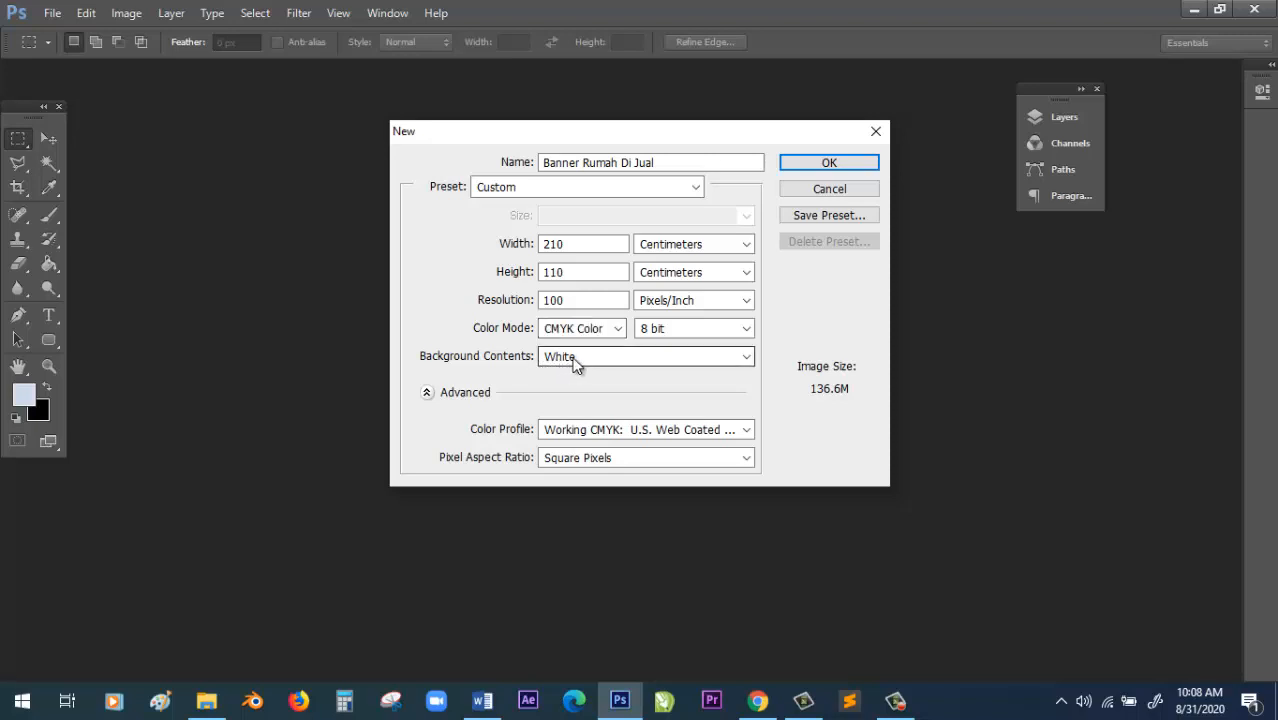
click(573, 358)
click(571, 358)
click(571, 358)
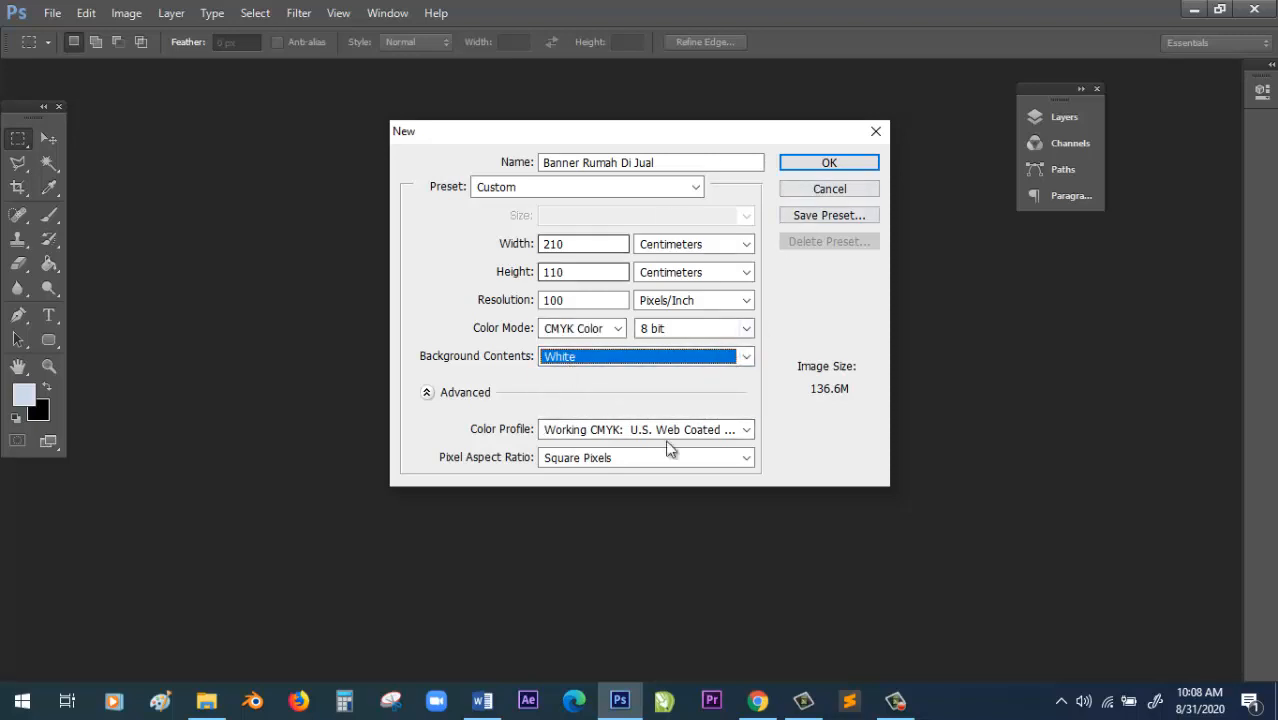
double_click(622, 299)
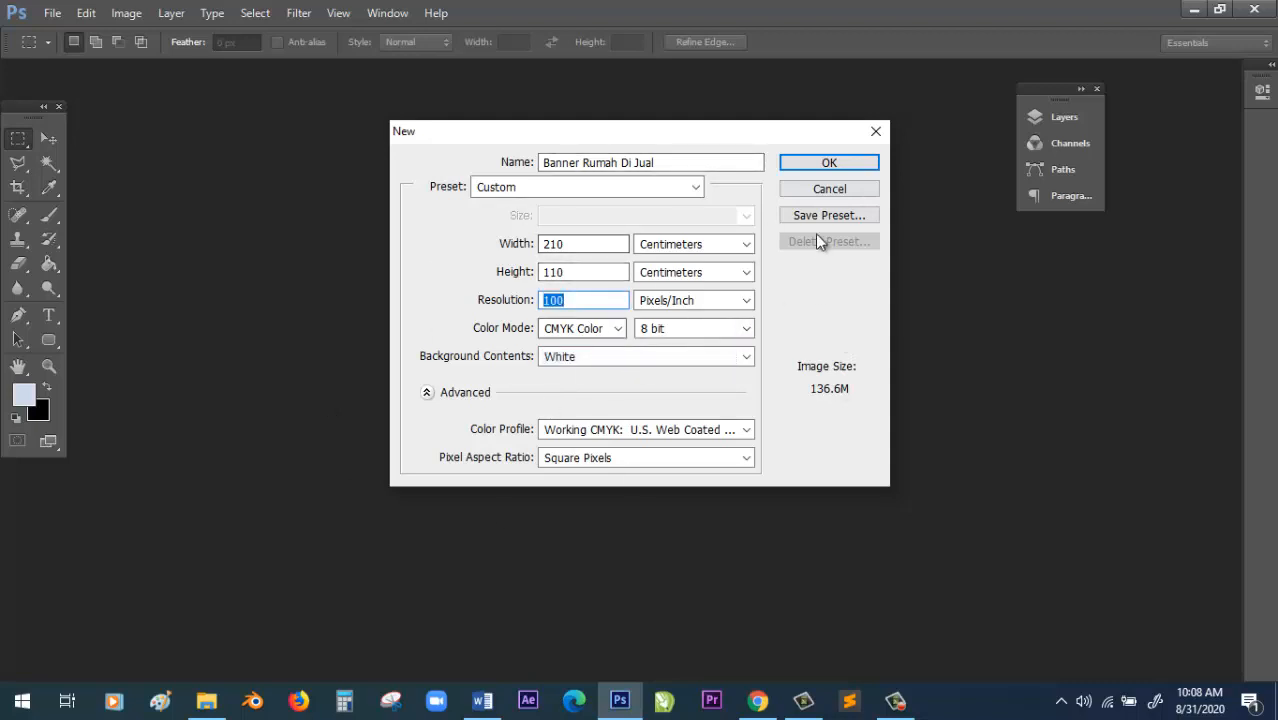
click(822, 163)
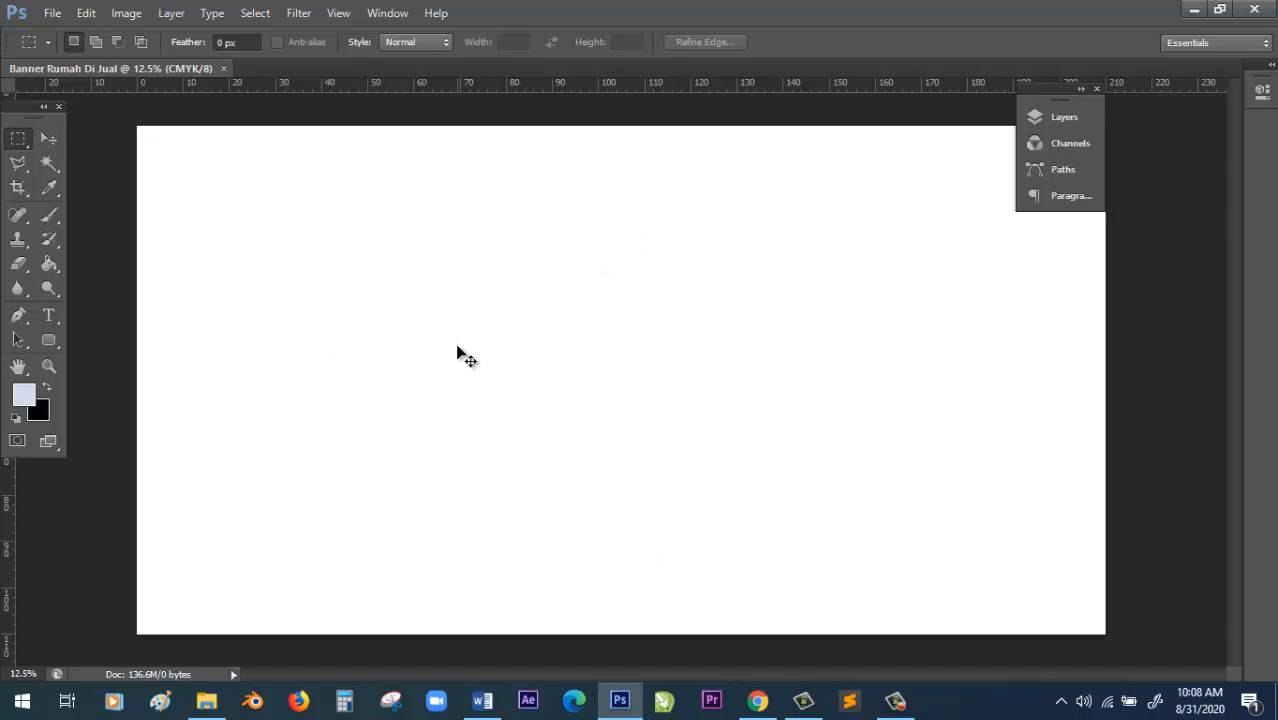
key(ctrl+minus)
key(ctrl+minus)
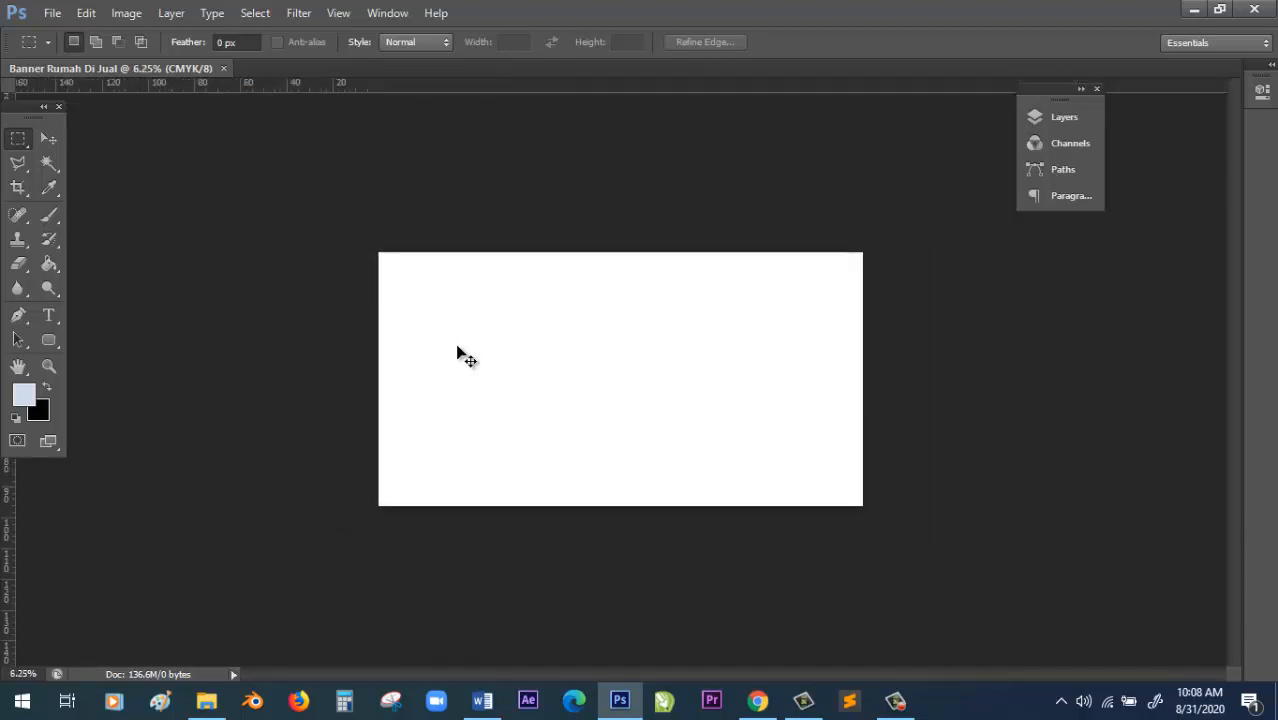
key(ctrl+minus)
key(ctrl+plus)
key(ctrl+plus)
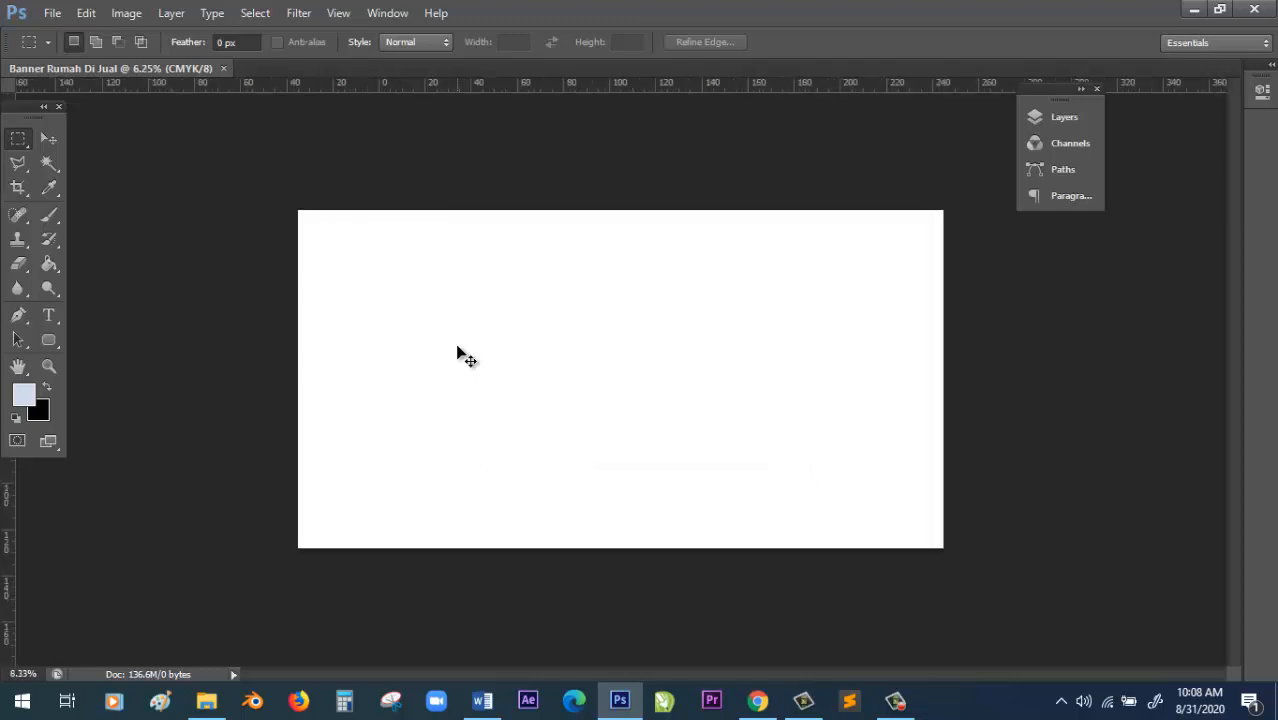
key(ctrl+minus)
key(ctrl+plus)
key(ctrl+plus)
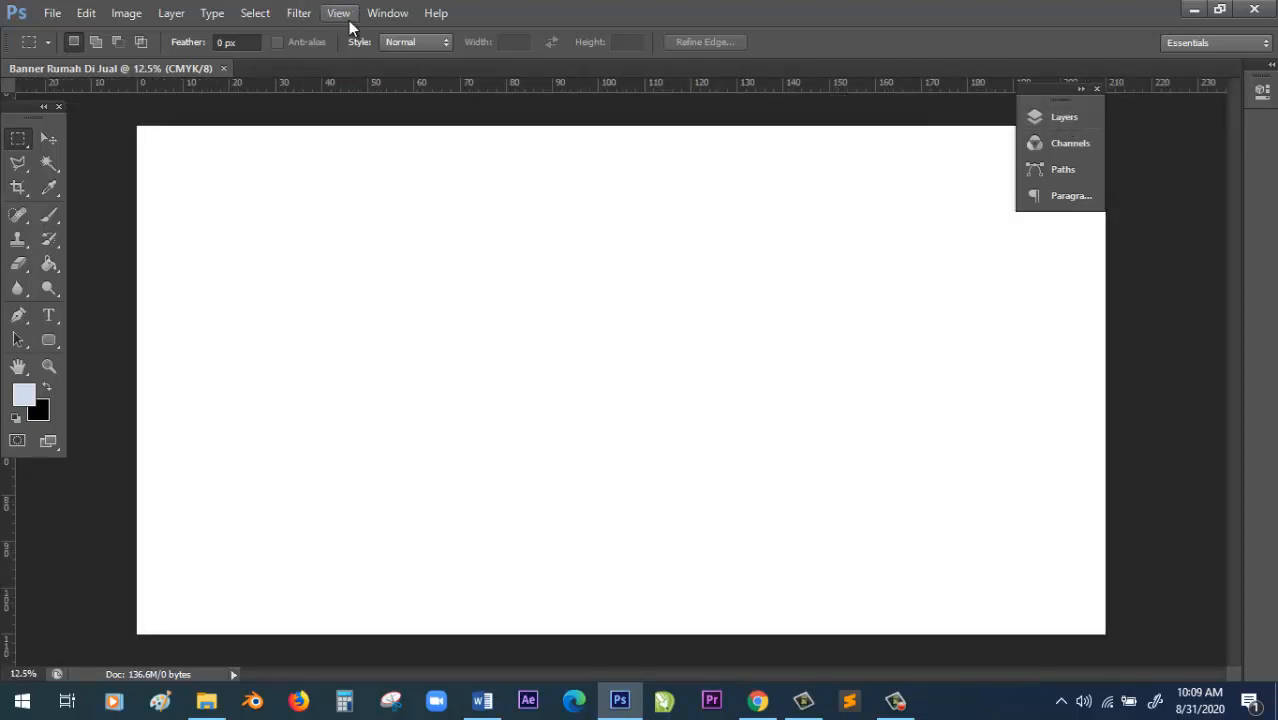
Show the document's Layers panel and move it away from the middle of the canvas.
click(386, 13)
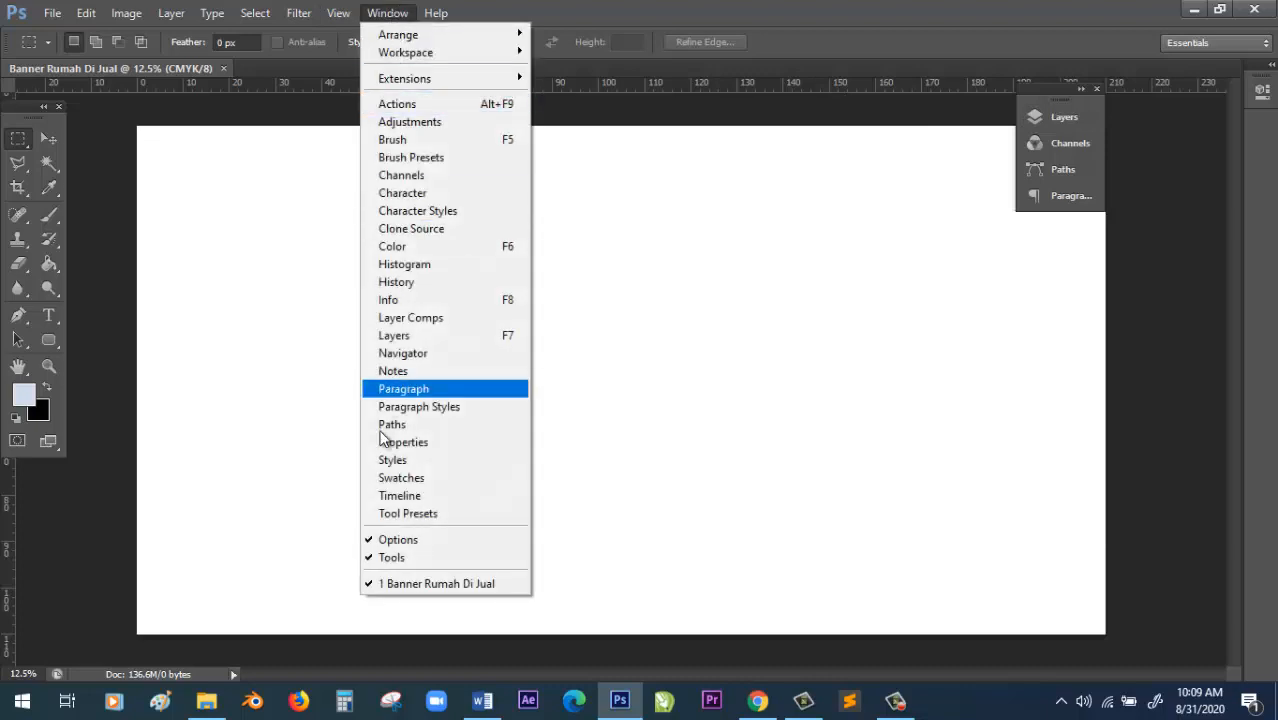
click(427, 340)
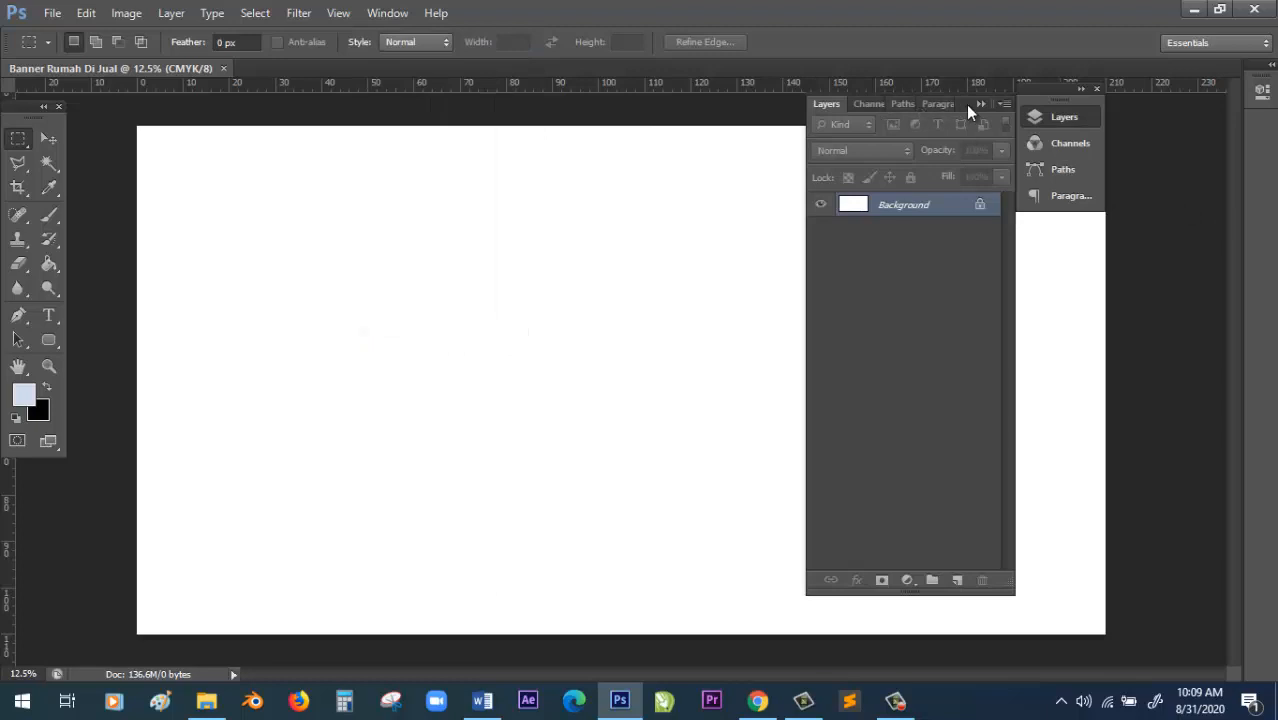
drag(967, 106, 1200, 106)
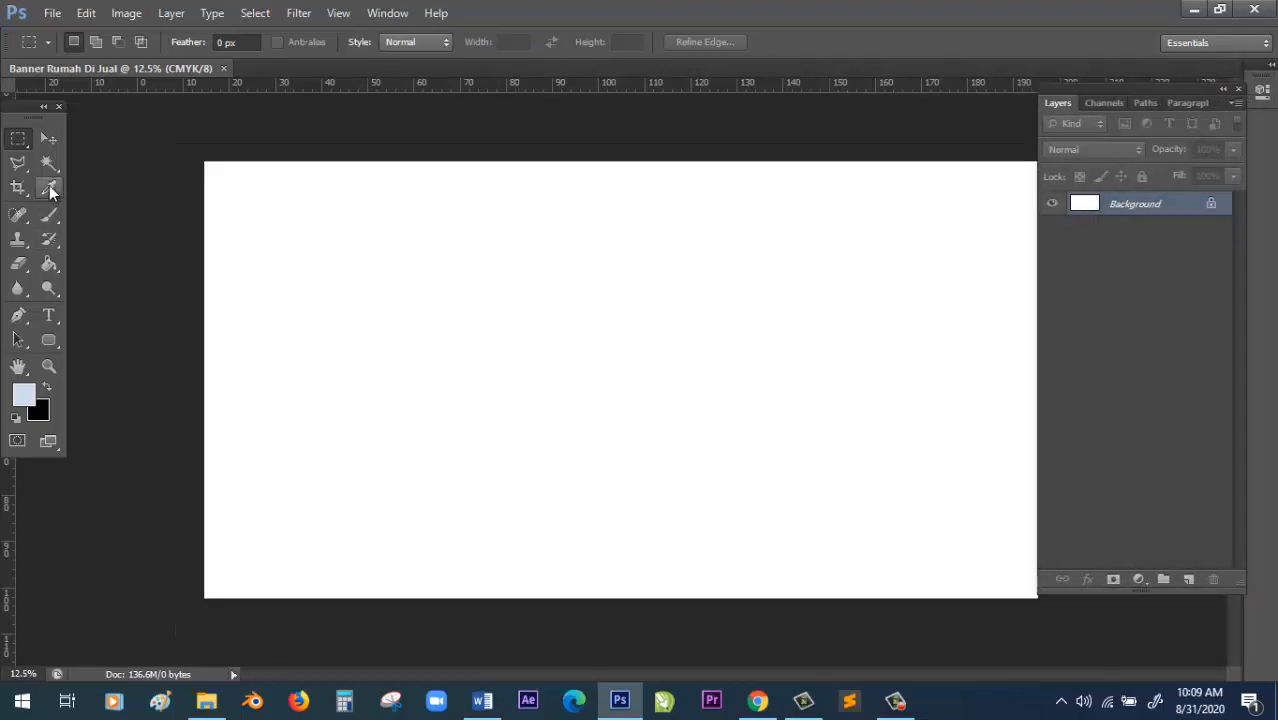
Start a horizontal text line in the upper part of the canvas at 400 pt and enter "di".
key(ctrl+minus)
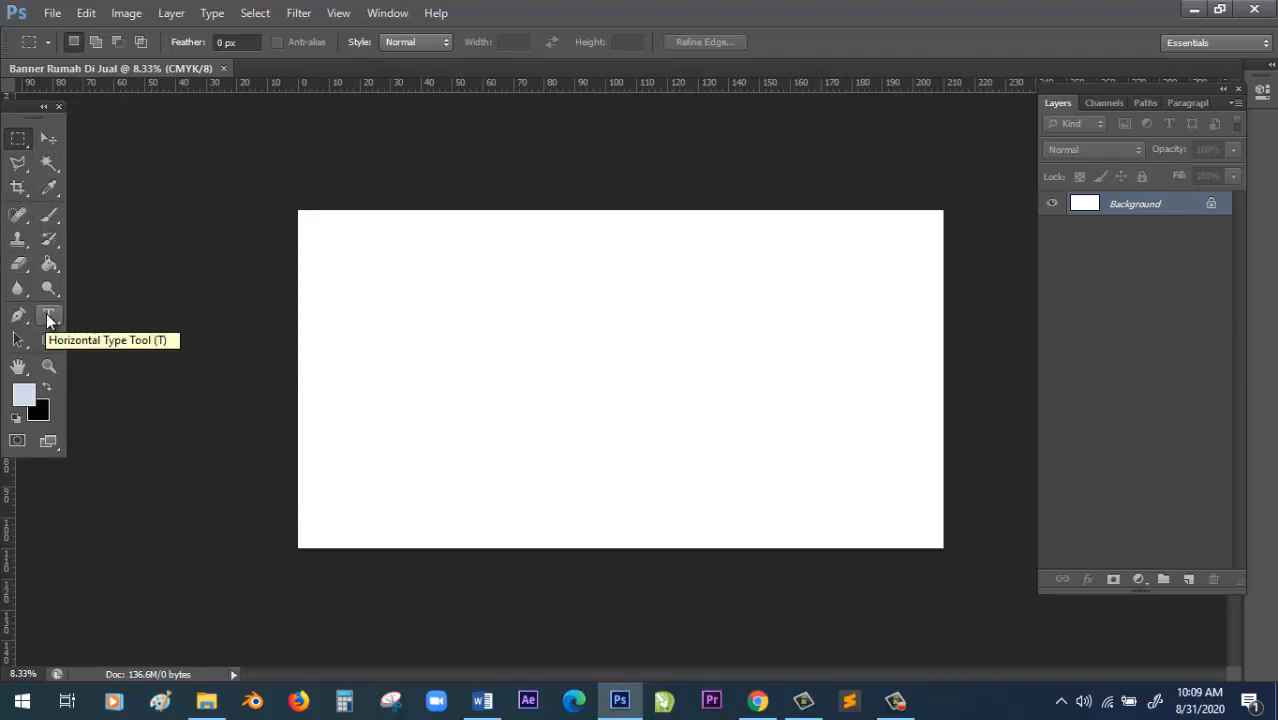
click(48, 318)
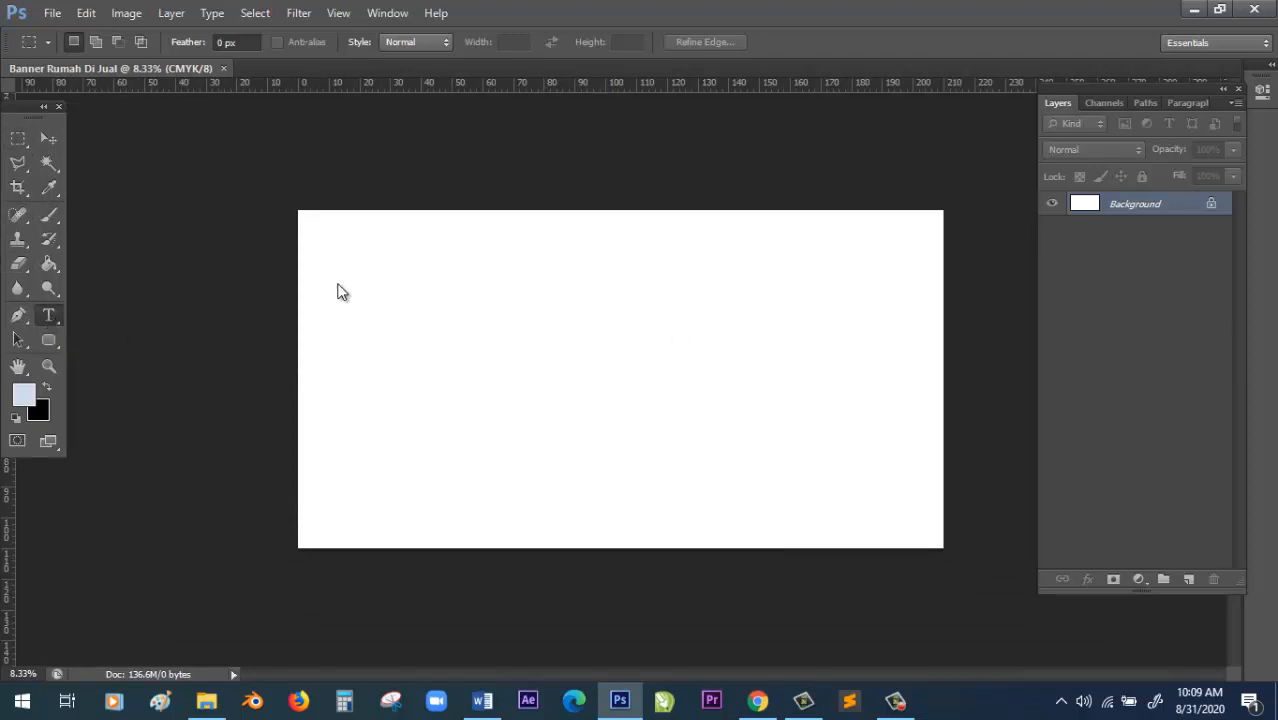
click(52, 316)
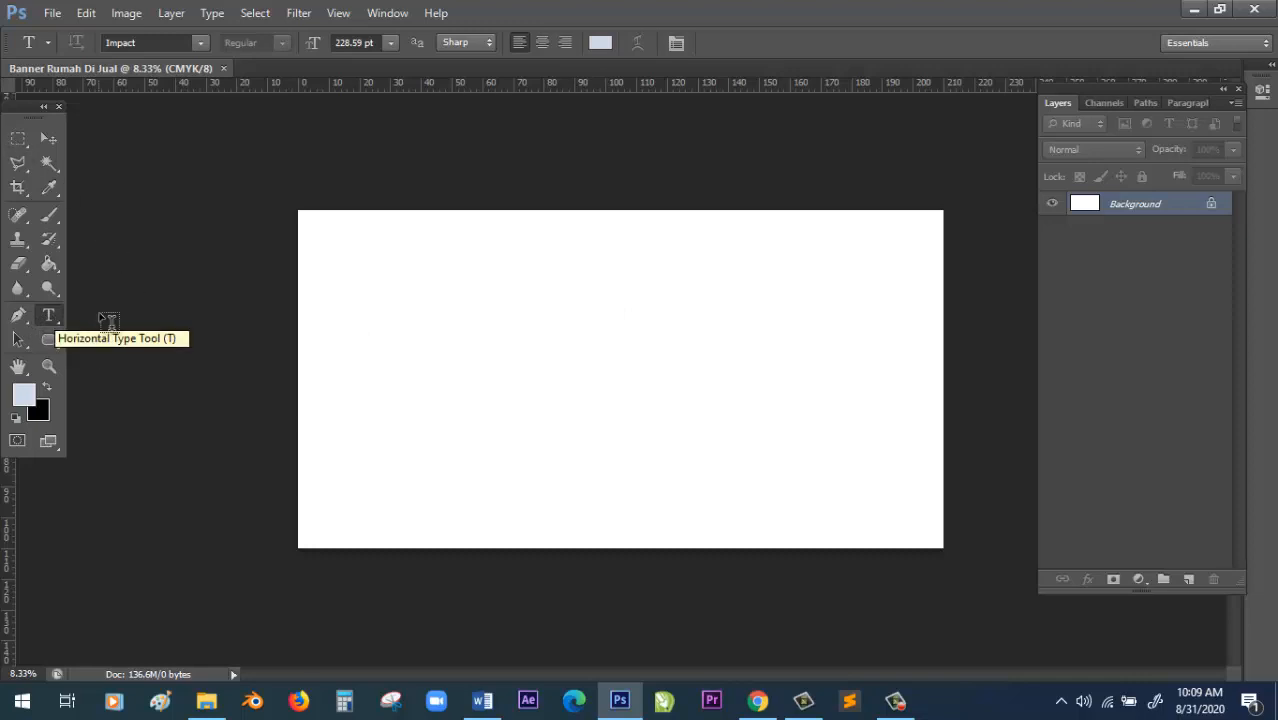
click(442, 302)
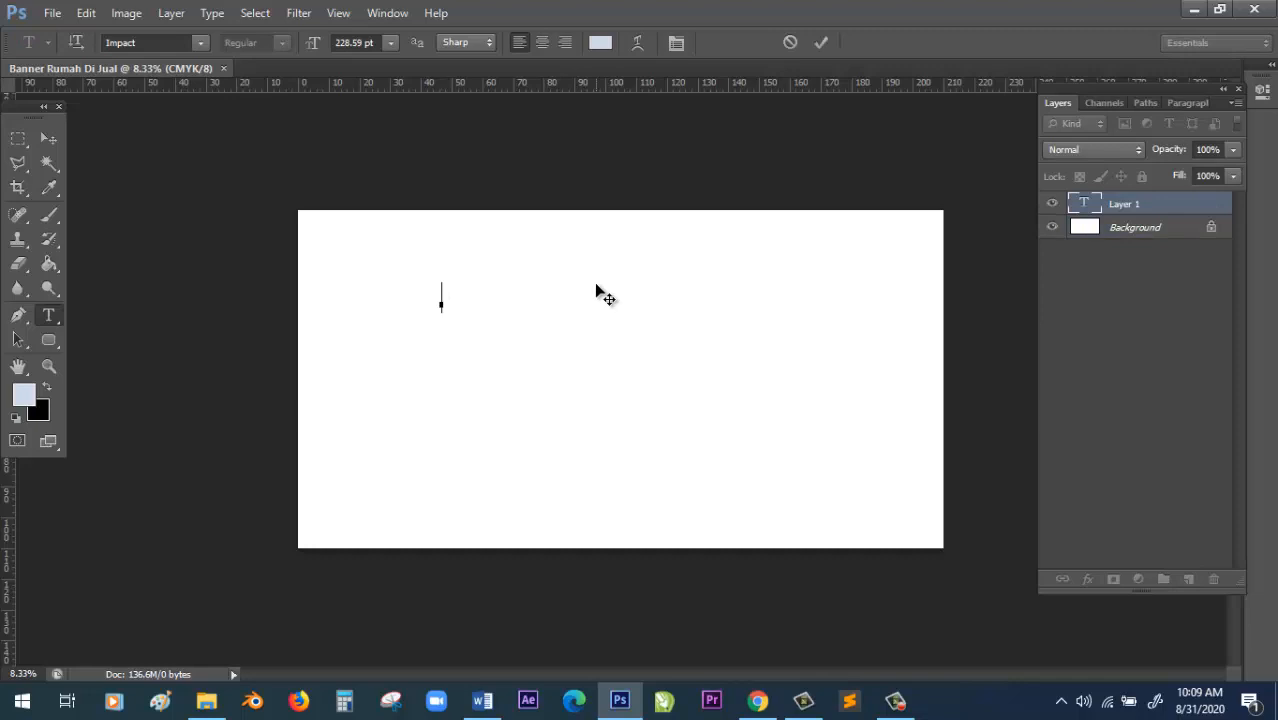
click(390, 43)
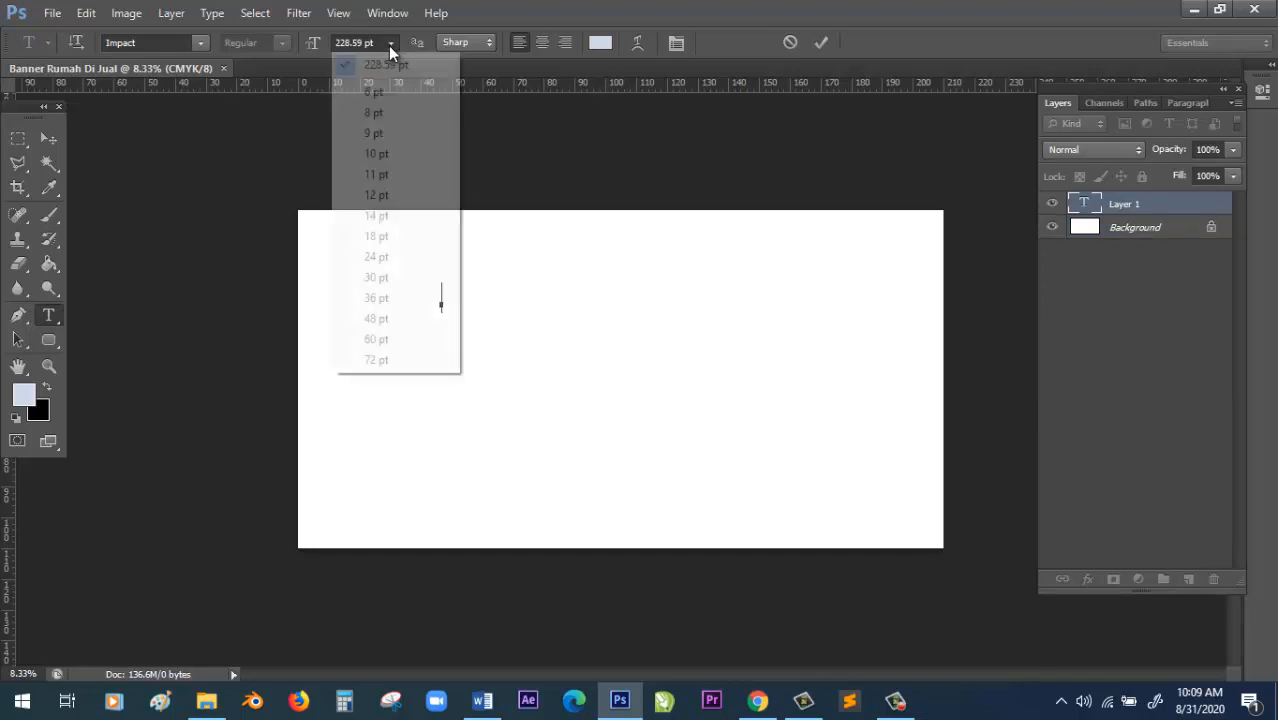
click(352, 41)
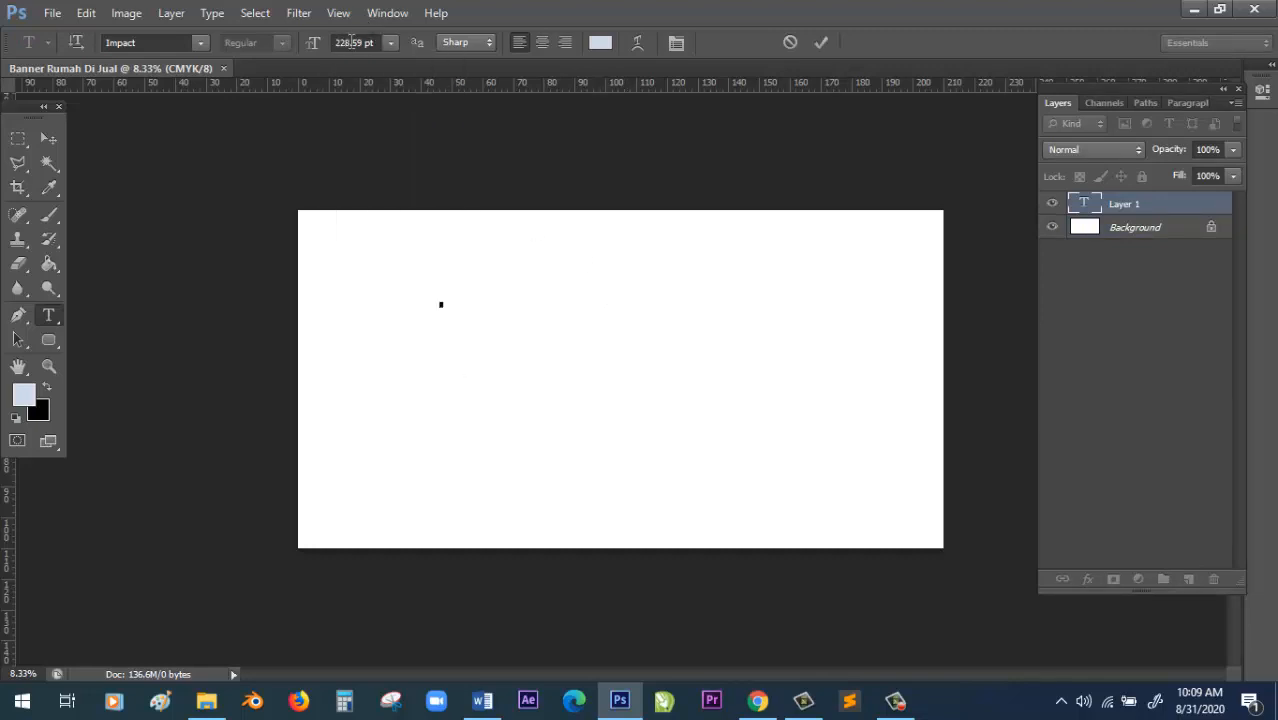
click(360, 41)
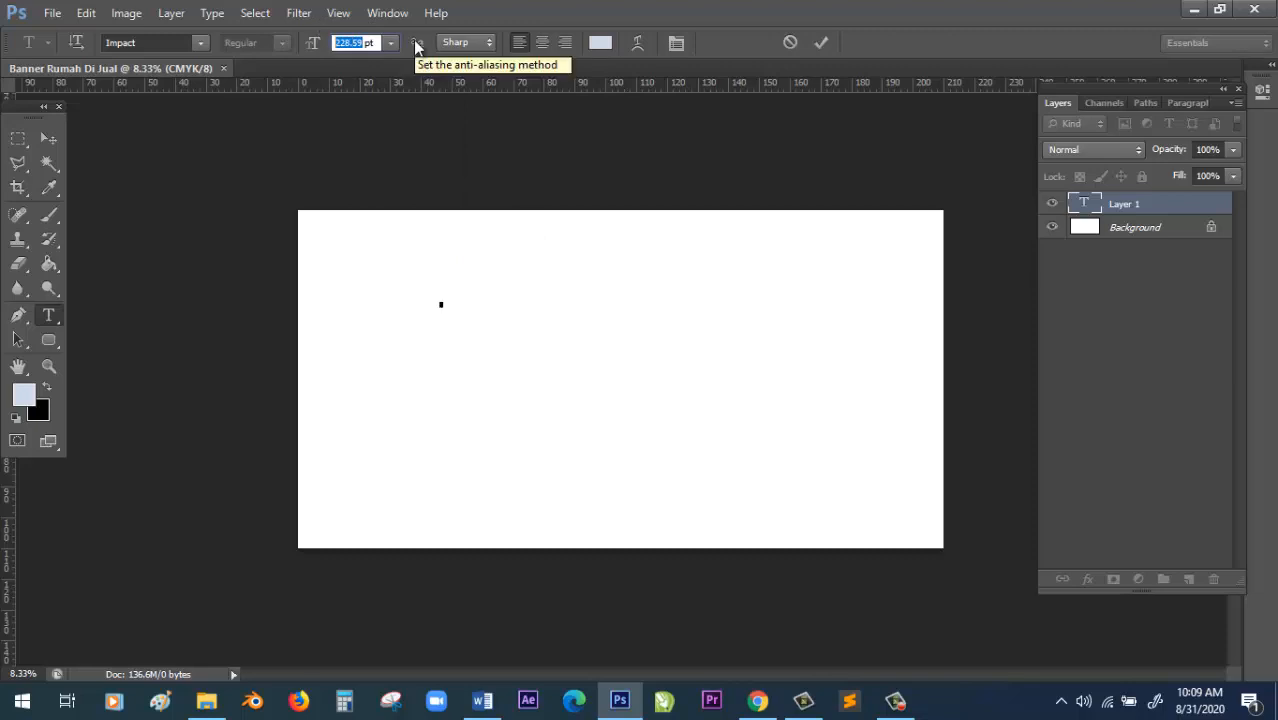
text(400)
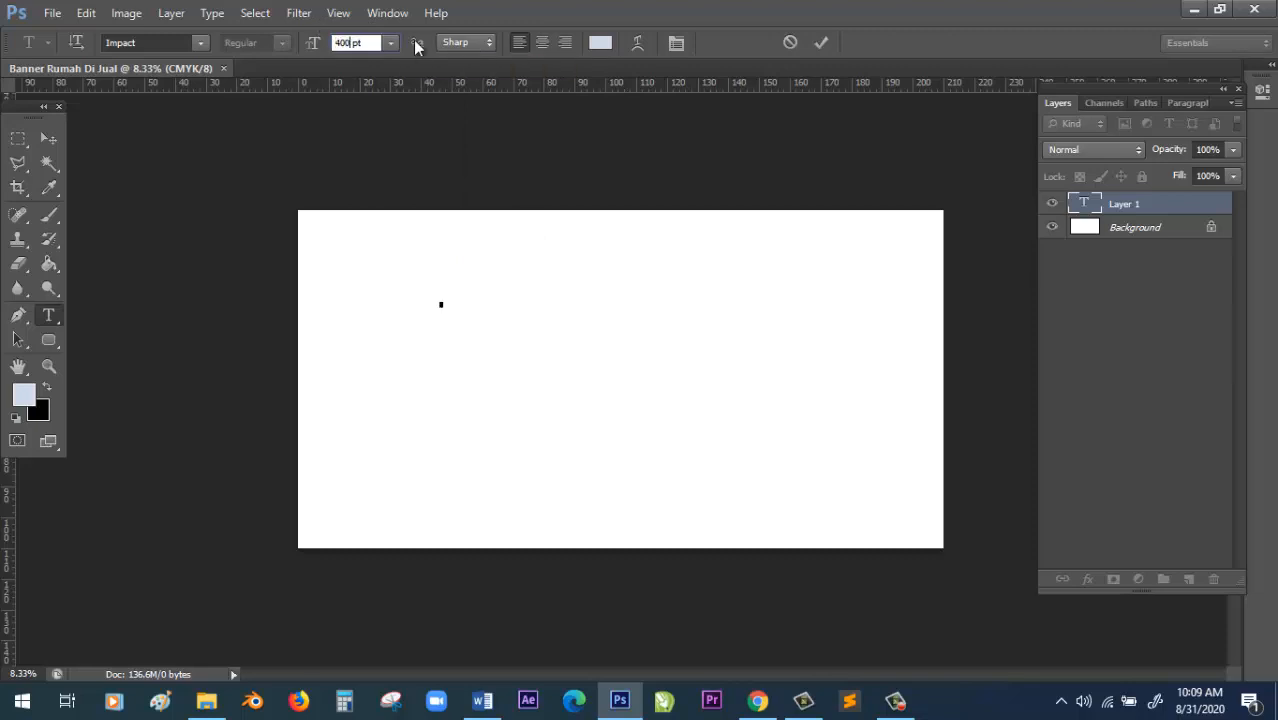
key(Return)
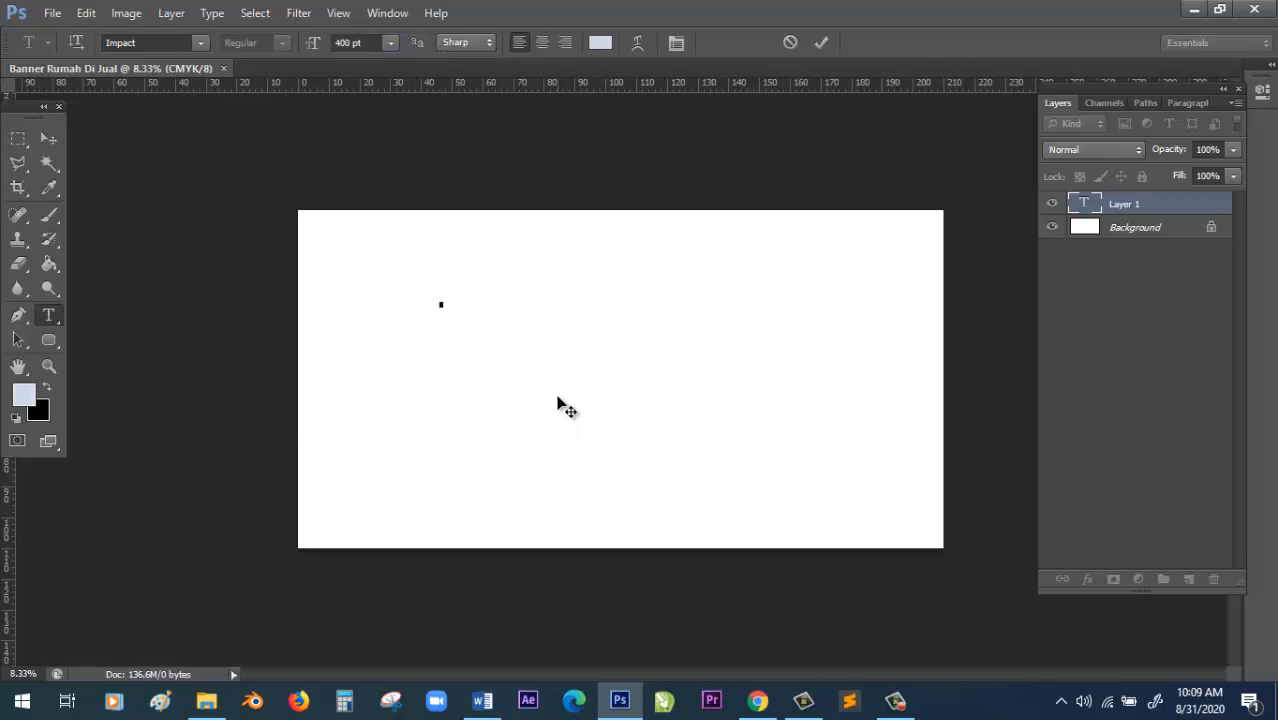
text(di)
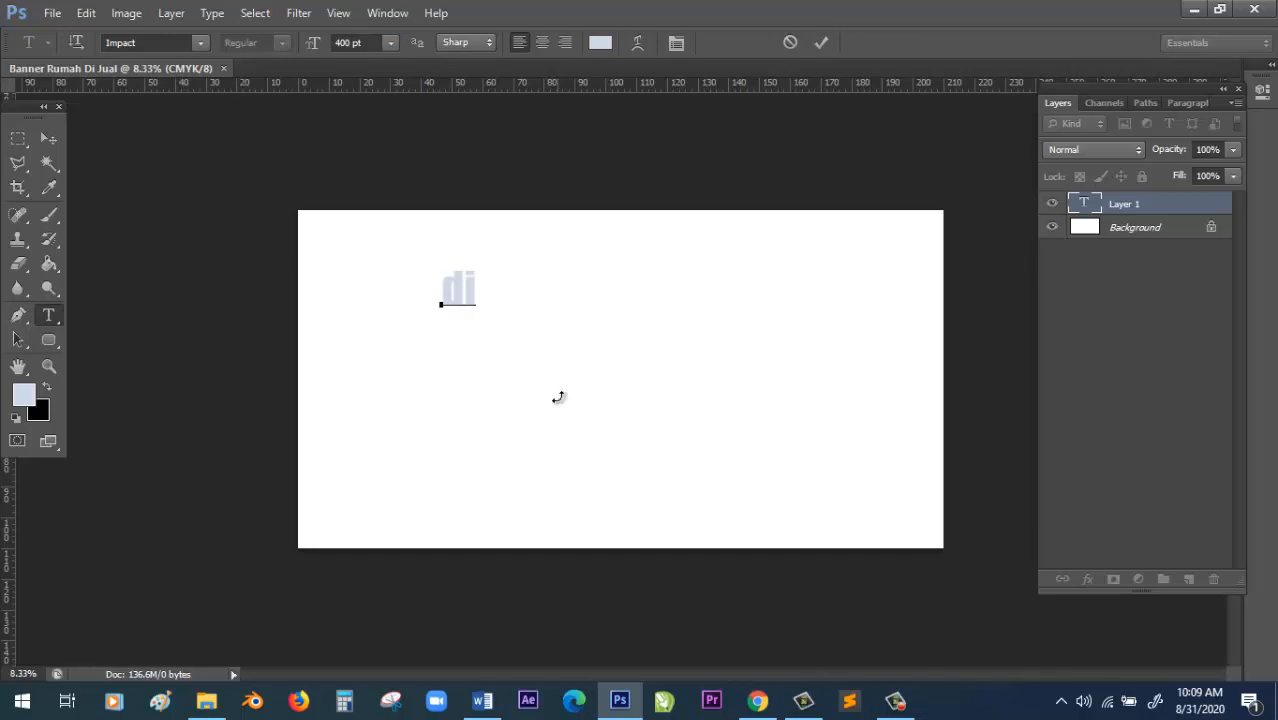
Change the color of the "di" text to red (e32020).
key(ctrl+a)
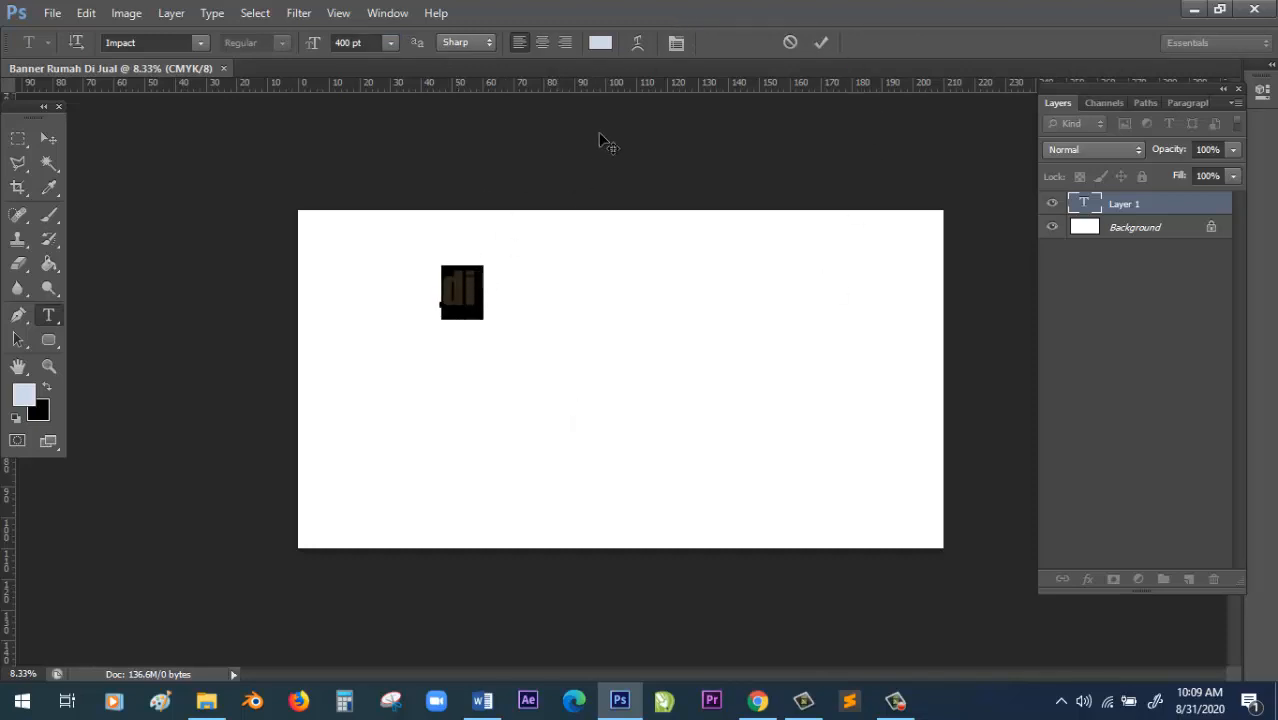
click(597, 46)
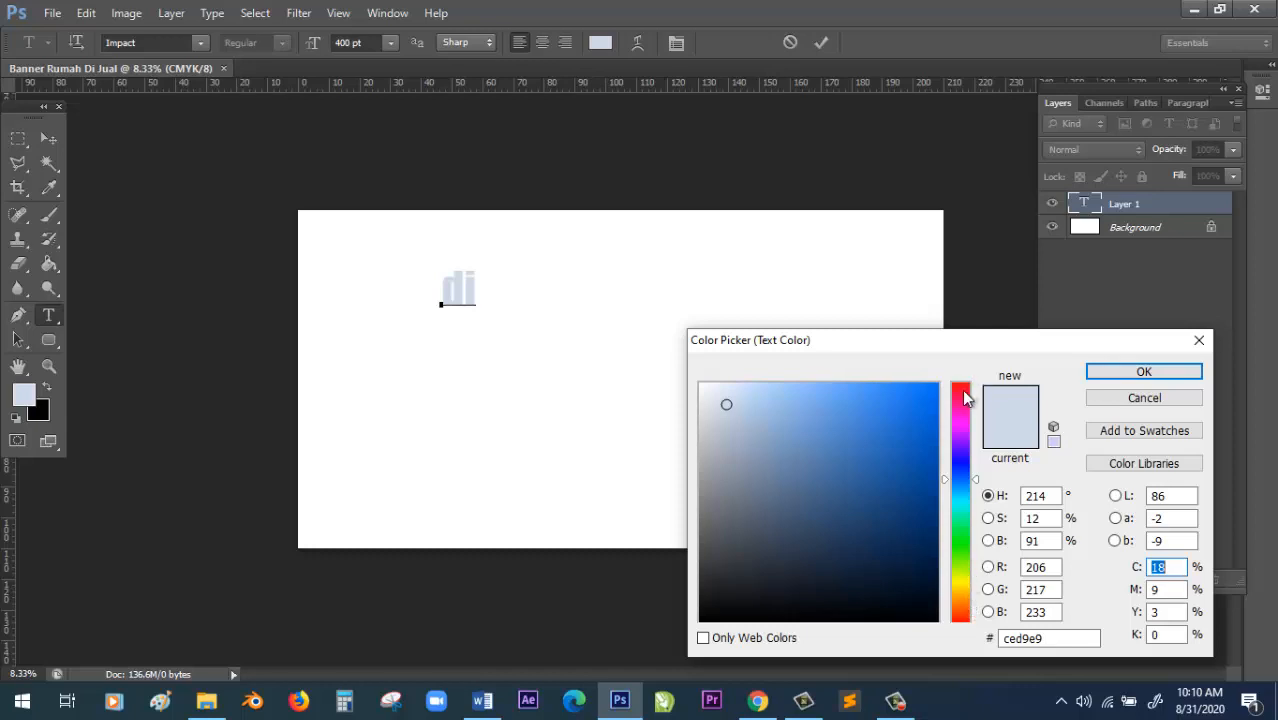
mouse_move(964, 392)
mouse_down()
mouse_move(967, 375)
mouse_move(910, 391)
mouse_move(904, 409)
mouse_up()
click(934, 385)
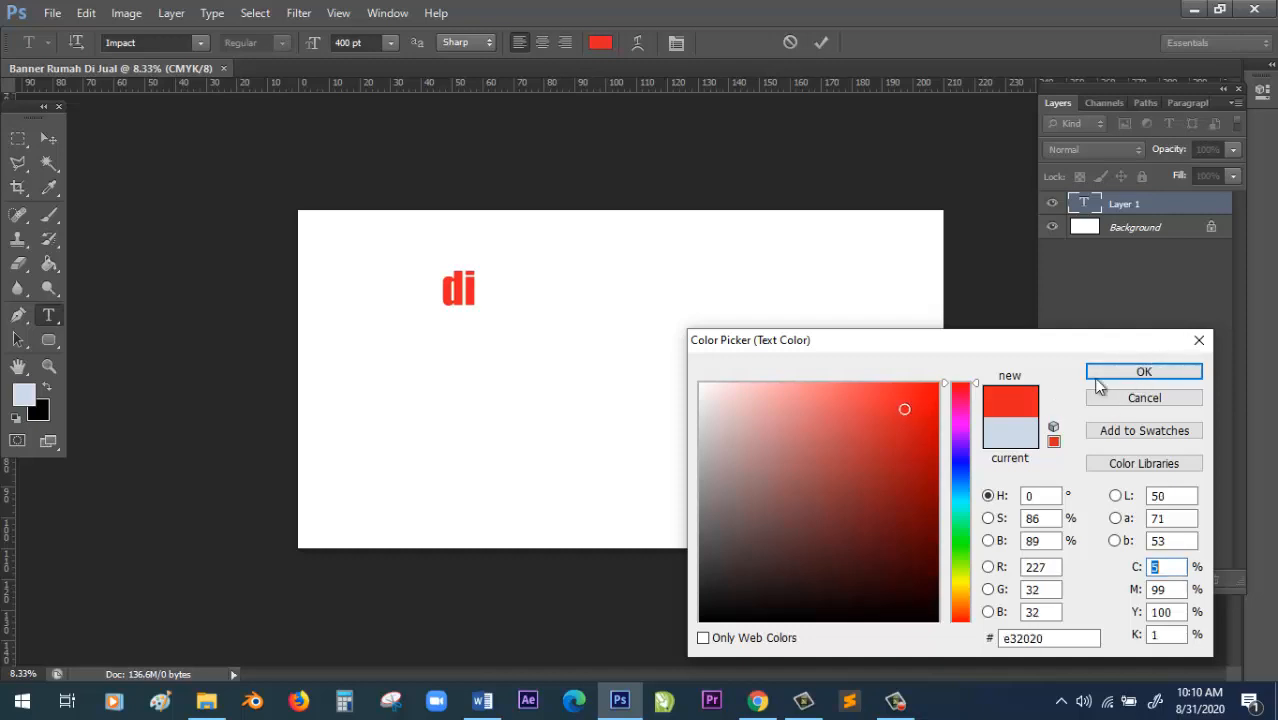
click(1144, 372)
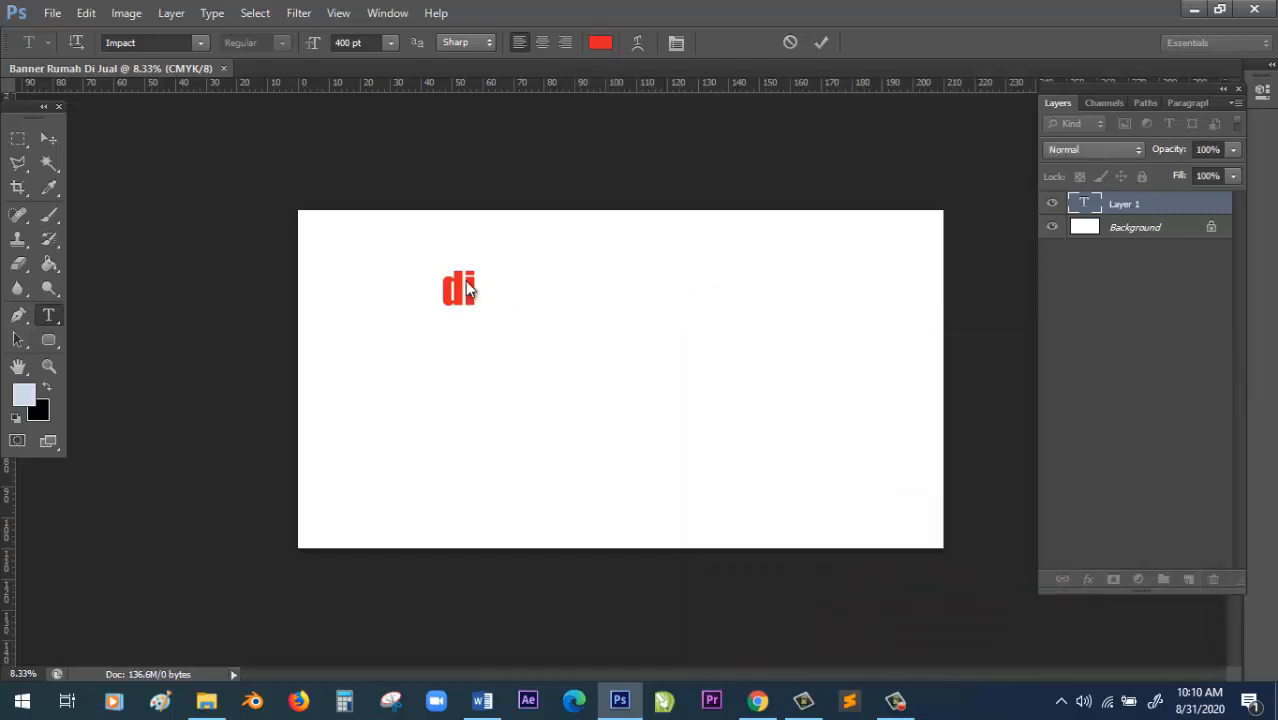
Replace the red text with "DI JUAL" in capital letters.
double_click(466, 279)
text(DI)
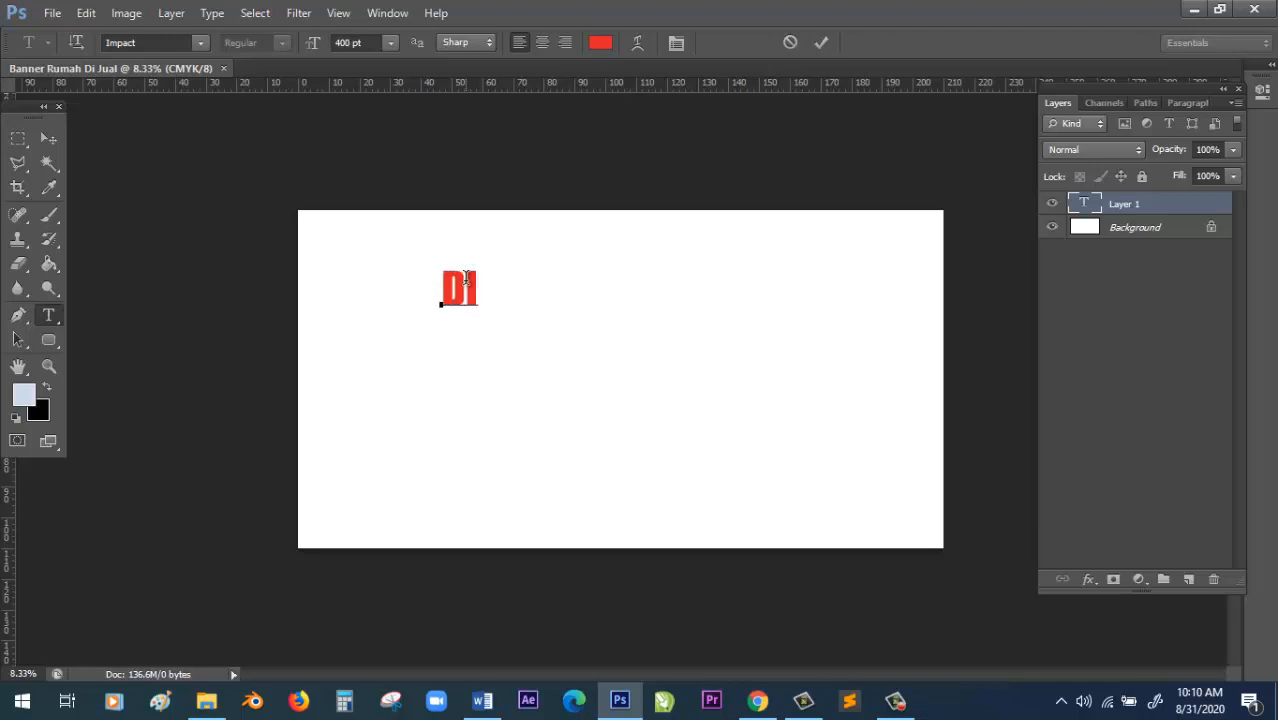
text( JUAL)
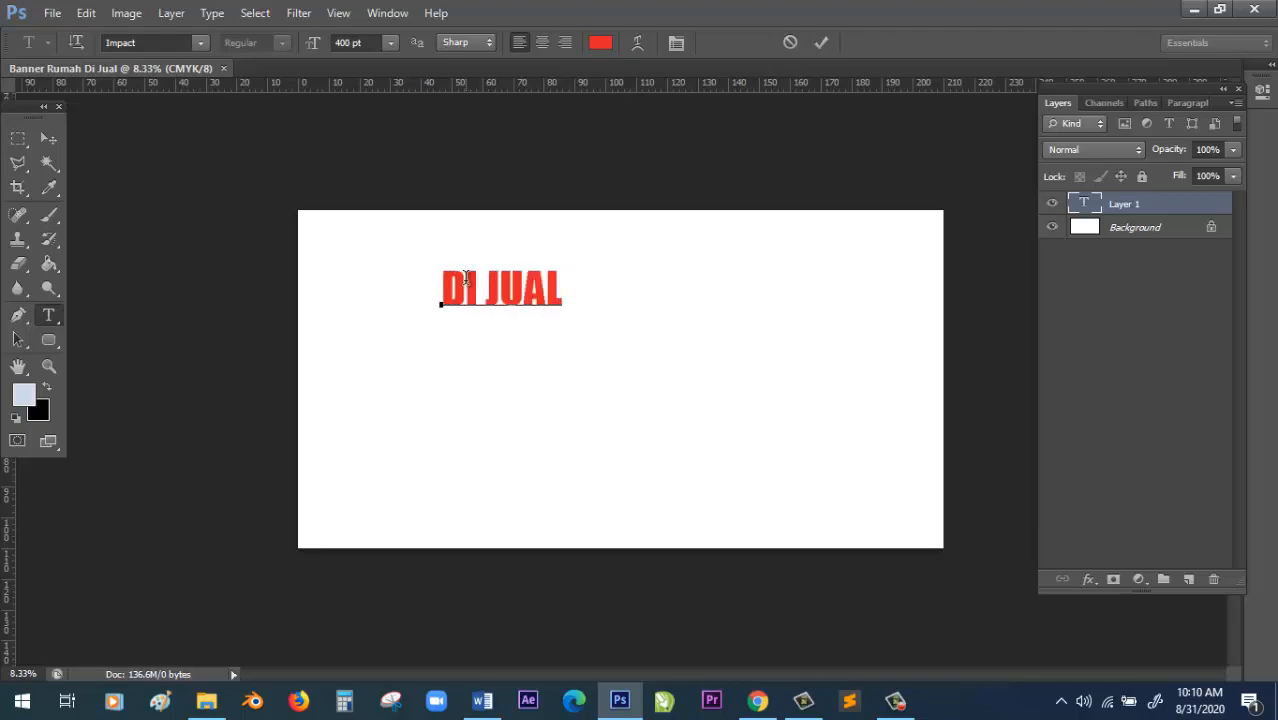
Set the font size of the whole "DI JUAL" text to 1000 pt.
key(ctrl+a)
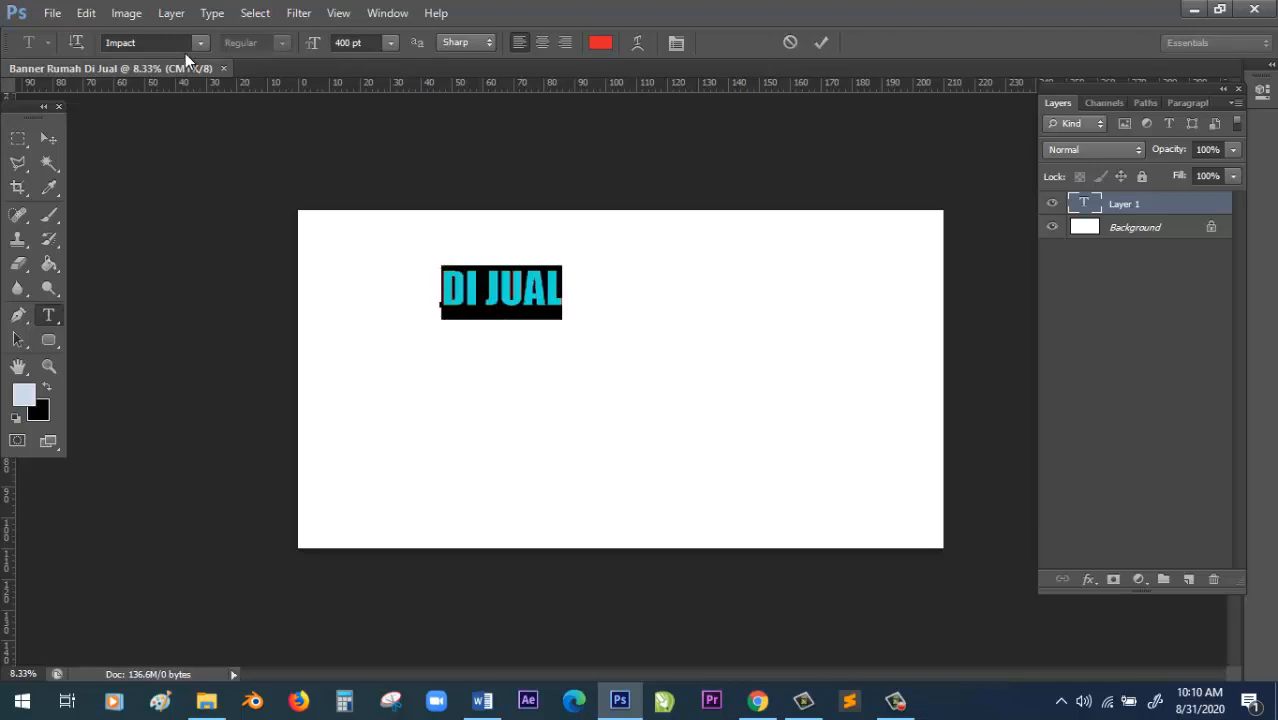
click(337, 42)
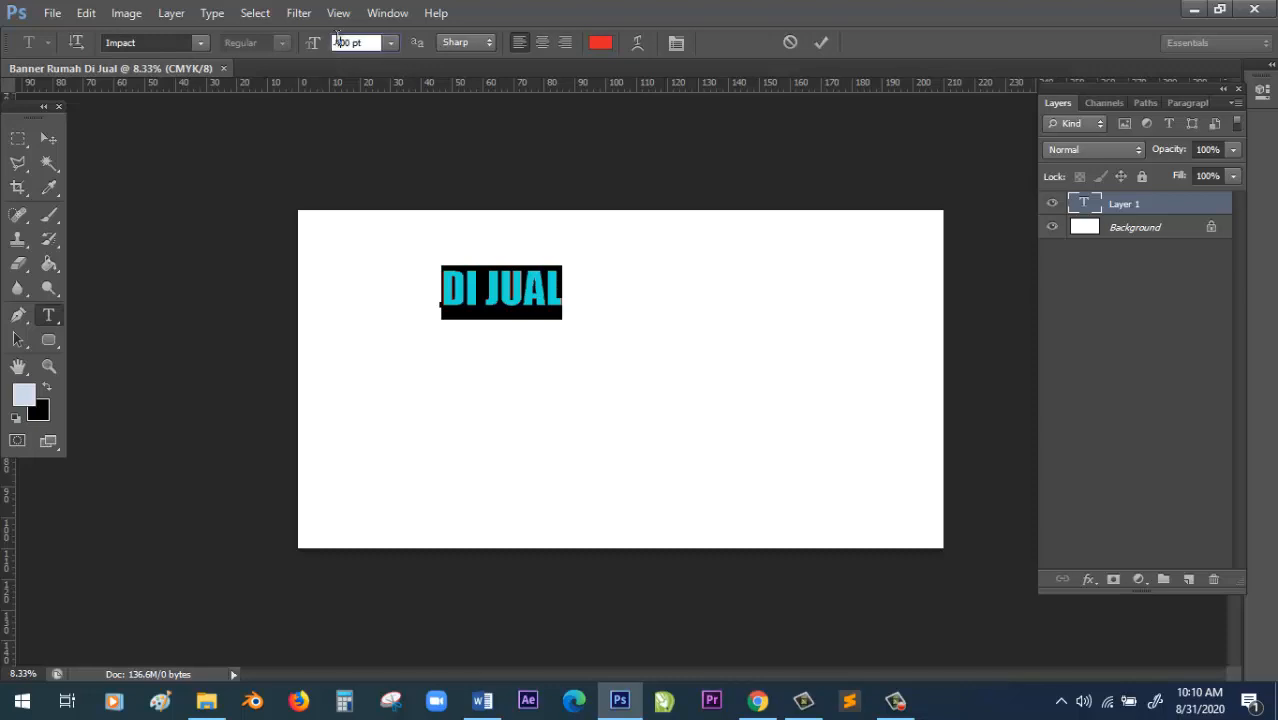
text(10)
key(BackSpace)
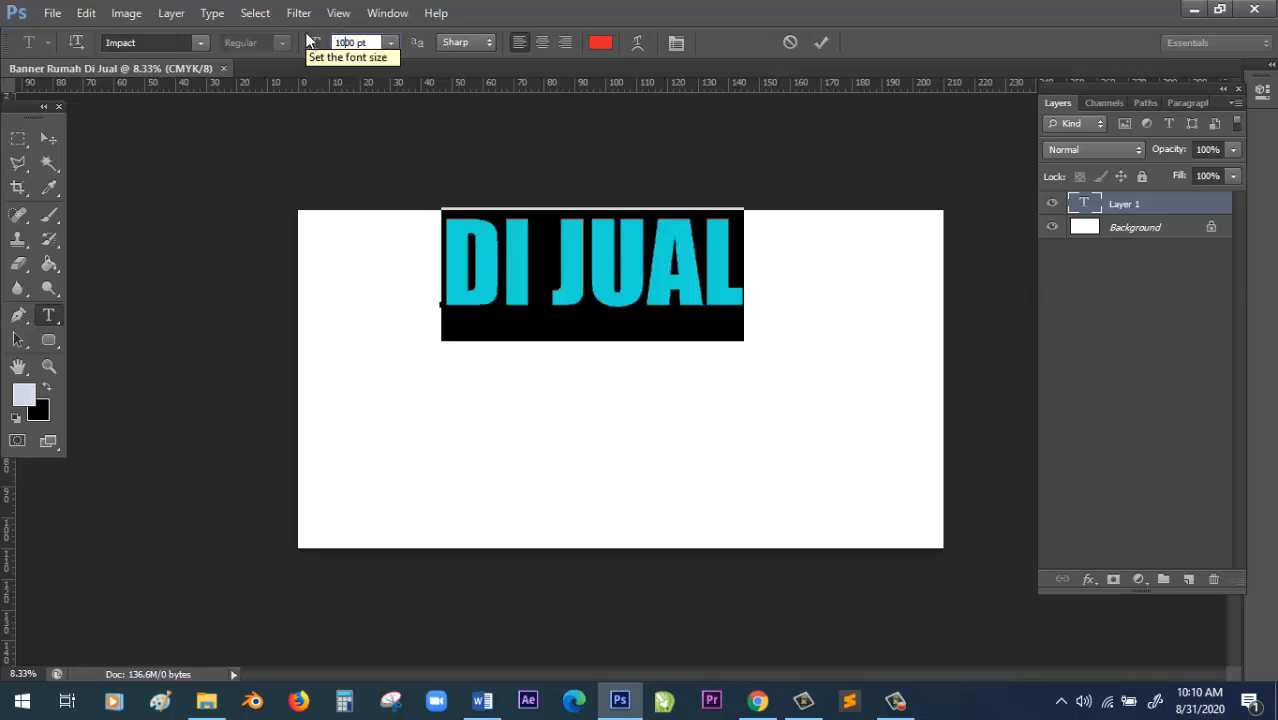
key(Return)
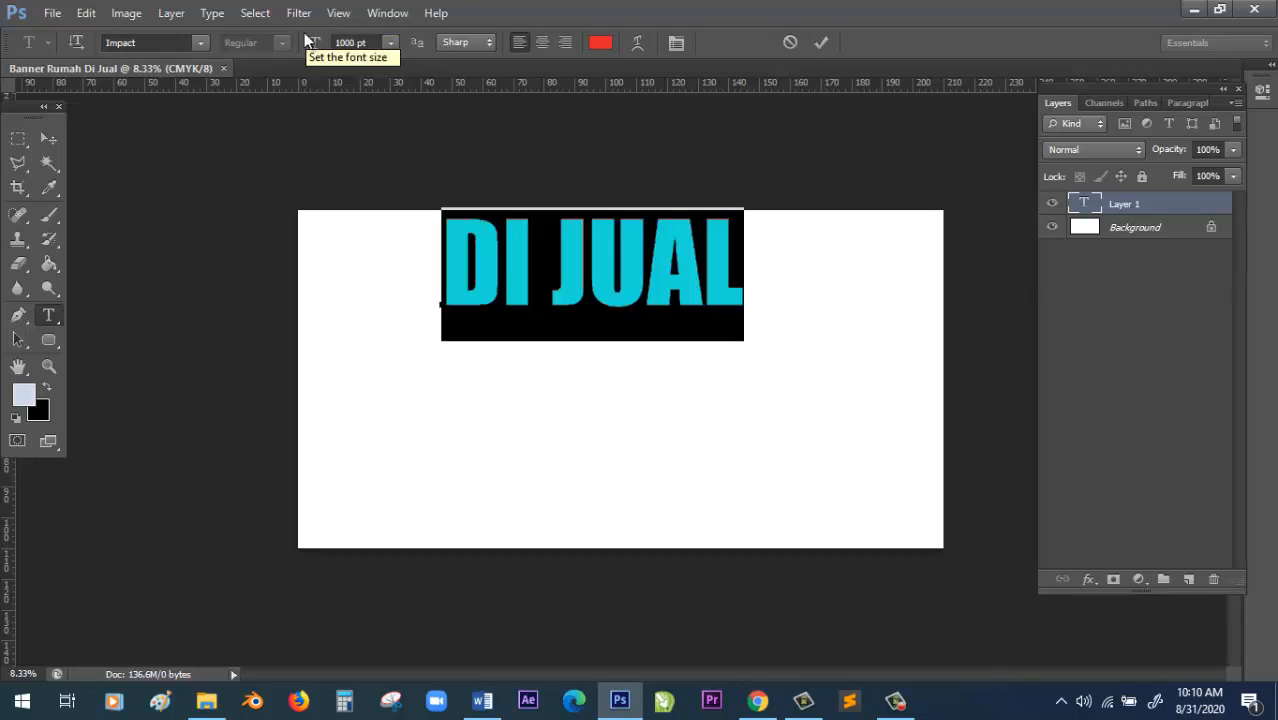
Widen the "DI JUAL" text to about 135% and position it centrally in the upper half of the banner.
click(47, 138)
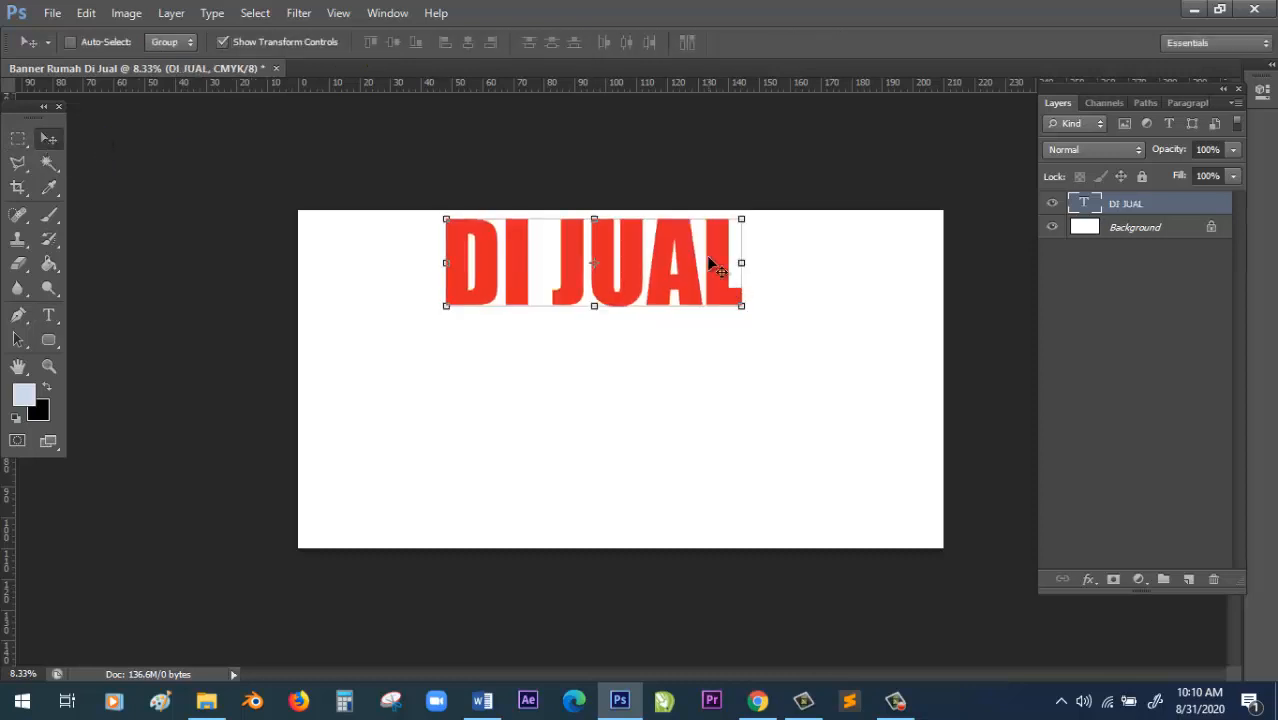
click(741, 262)
drag(785, 268, 814, 276)
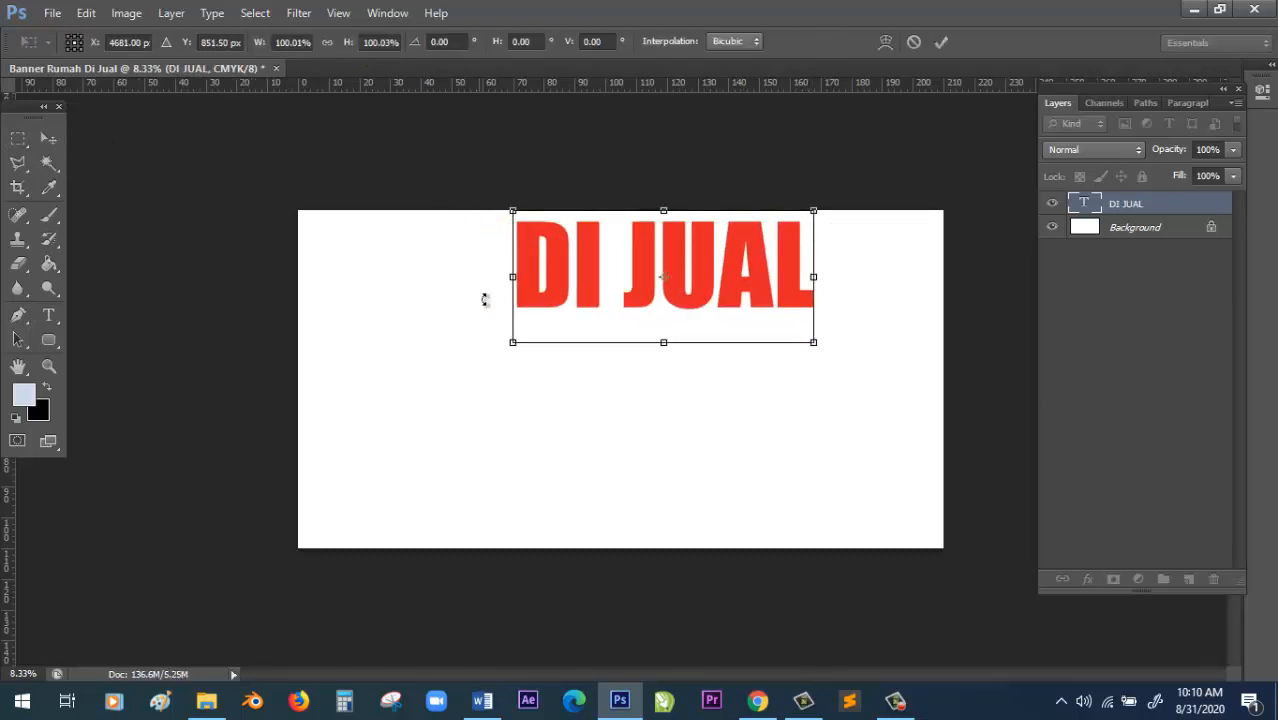
drag(512, 278, 408, 278)
drag(761, 270, 762, 303)
key(Return)
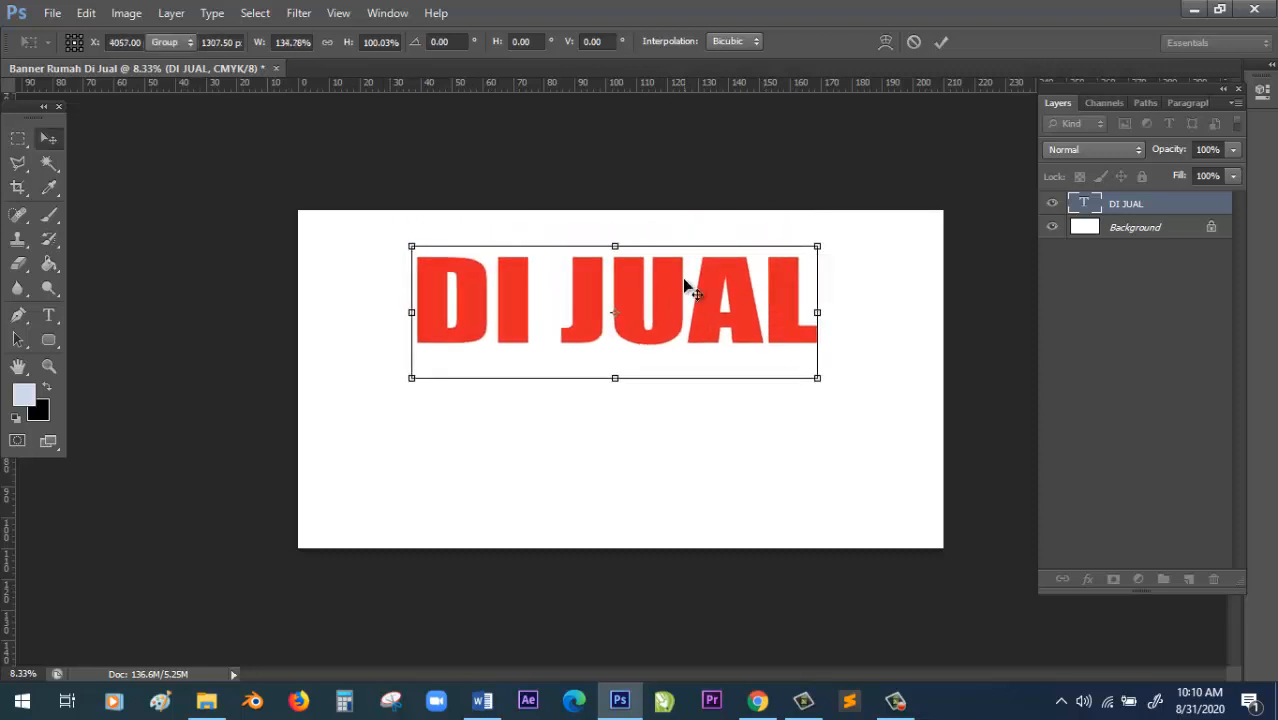
Select the whole "DI JUAL" text and change its font to Arial.
click(48, 315)
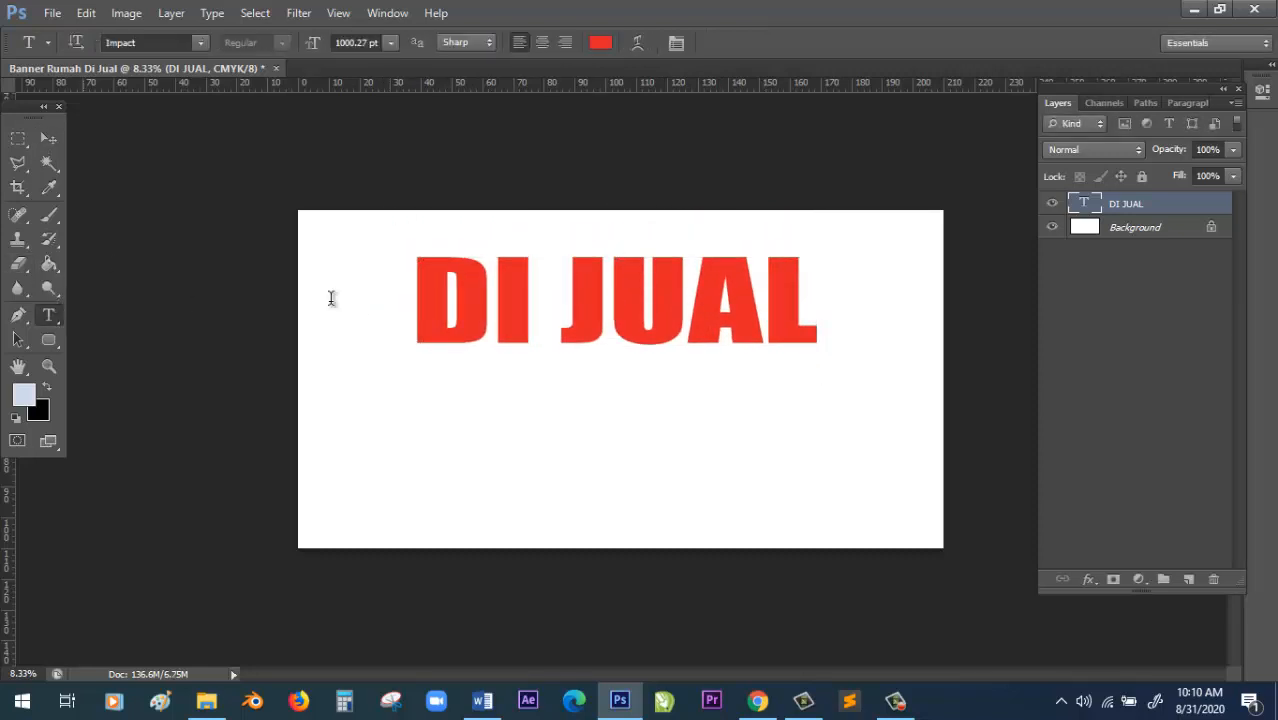
click(465, 293)
key(ctrl+a)
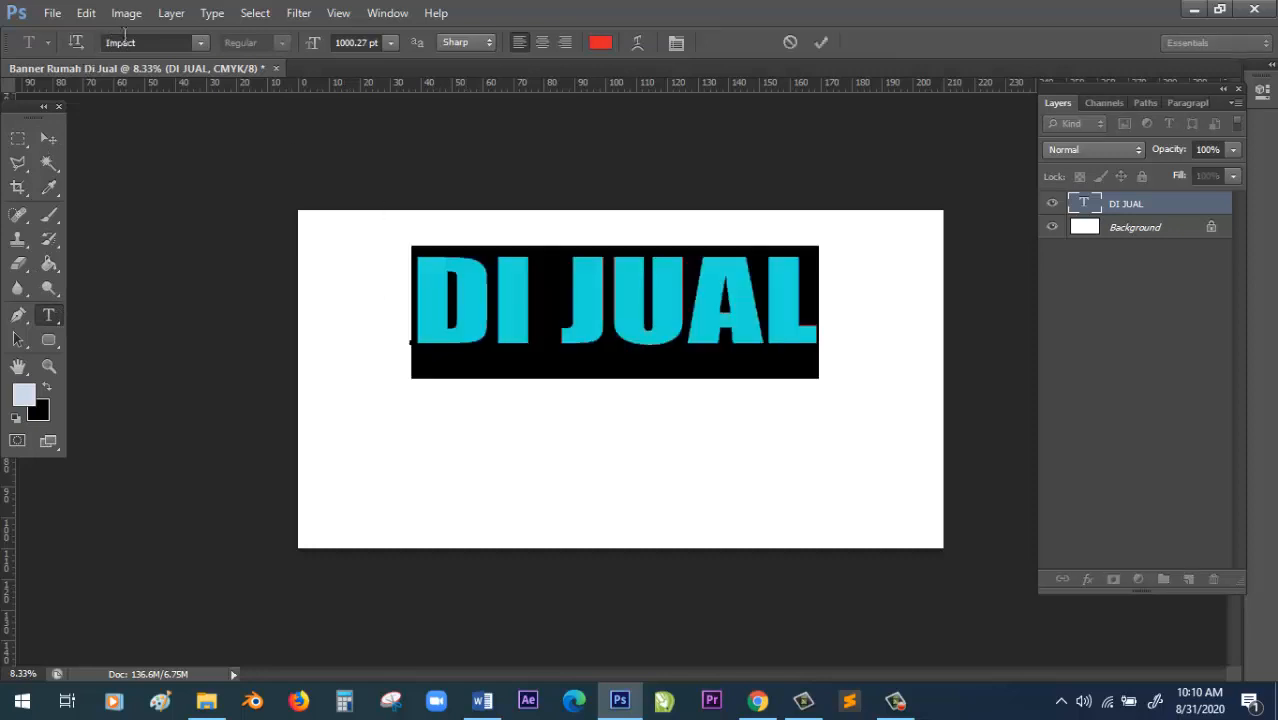
click(125, 42)
text(Arial)
key(Return)
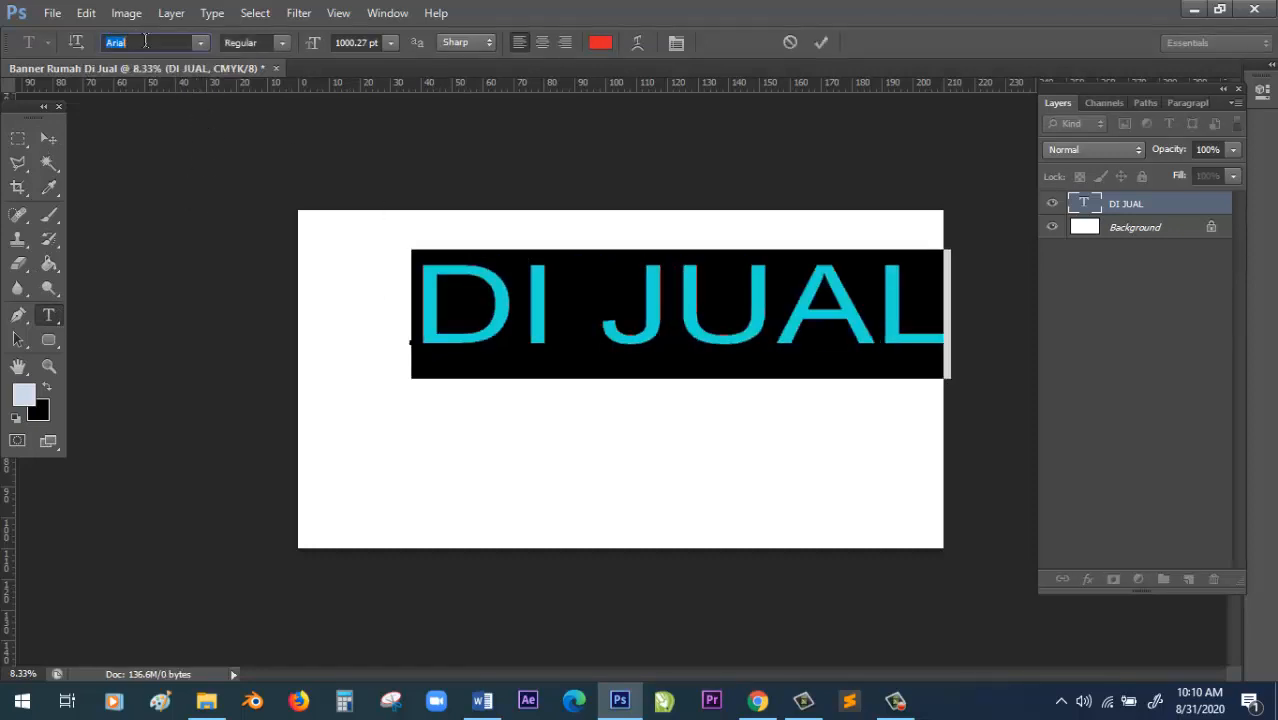
Try the Bangers and Blackoak Std fonts on the "DI JUAL" text.
click(200, 42)
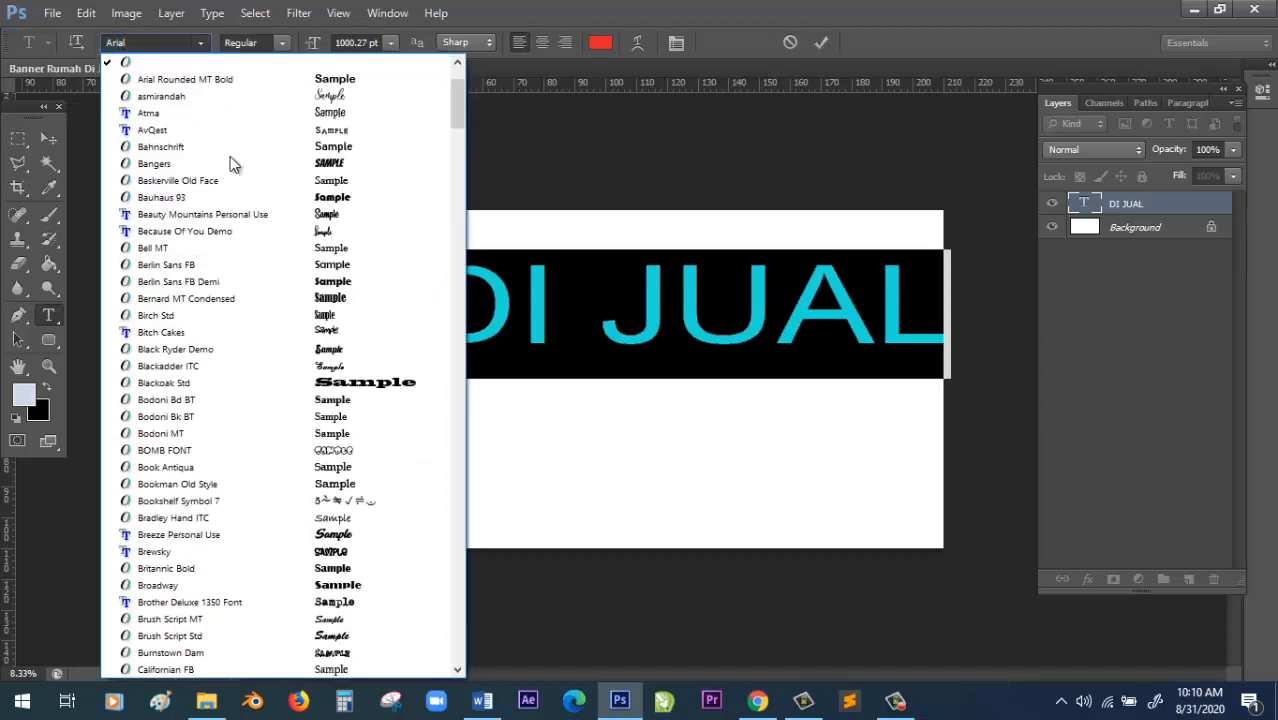
click(393, 172)
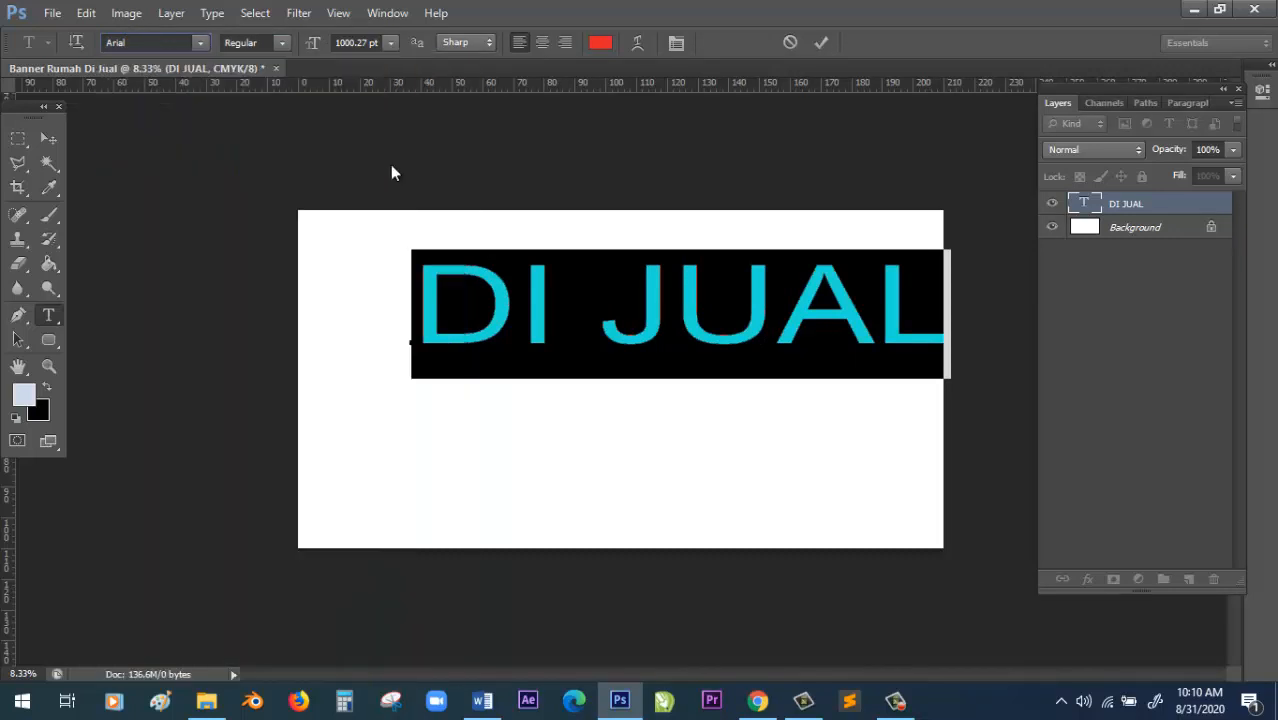
click(200, 42)
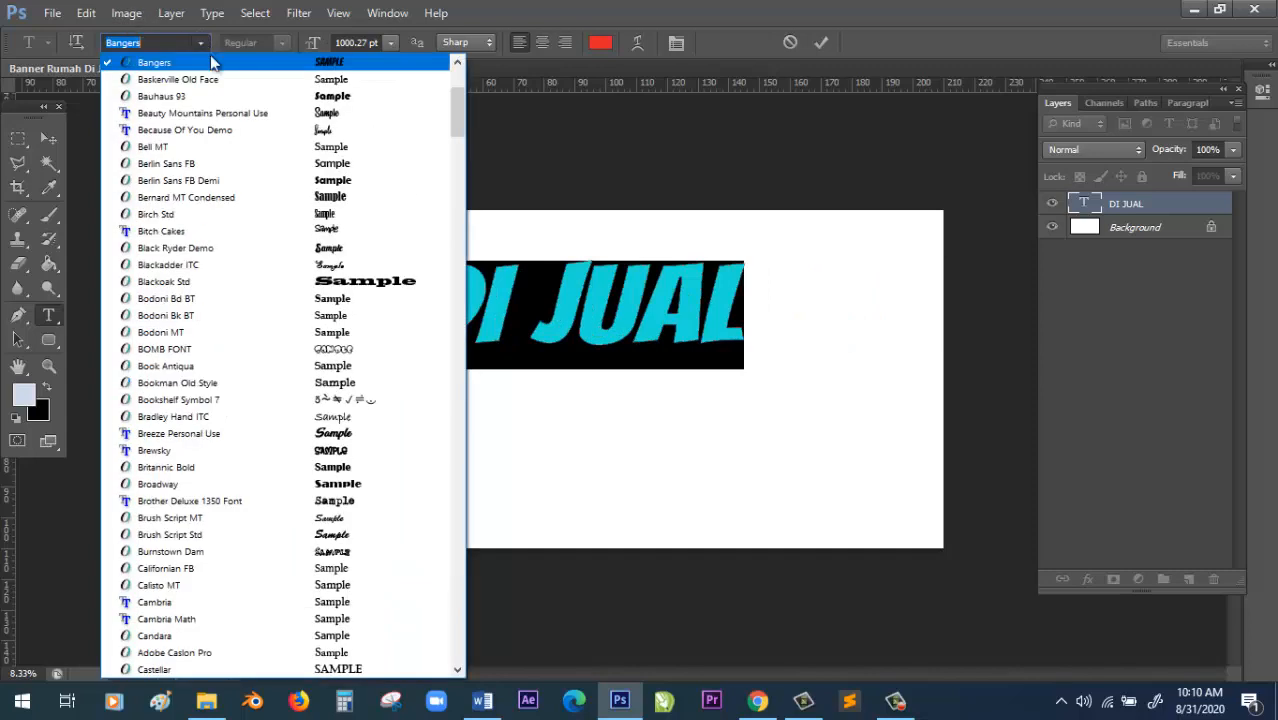
click(391, 280)
Browse further through the font list and try the Drawing Guides font on the "DI JUAL" text.
click(200, 42)
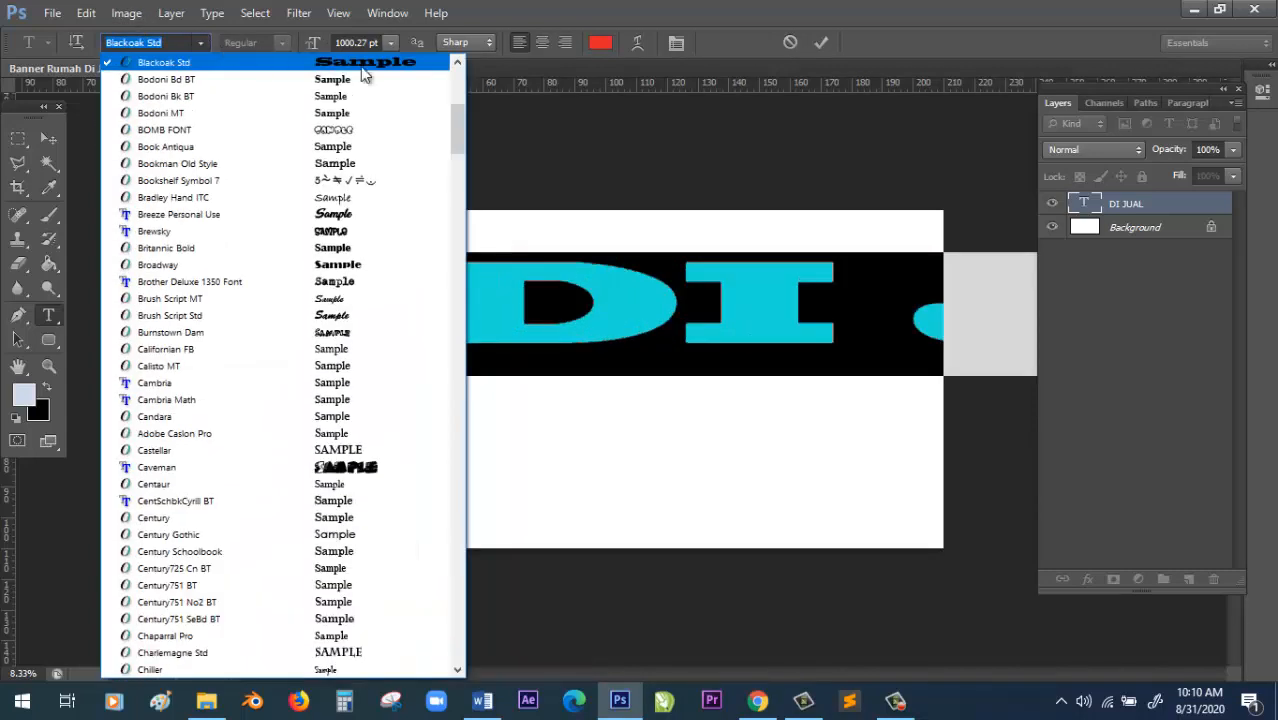
drag(463, 113, 467, 291)
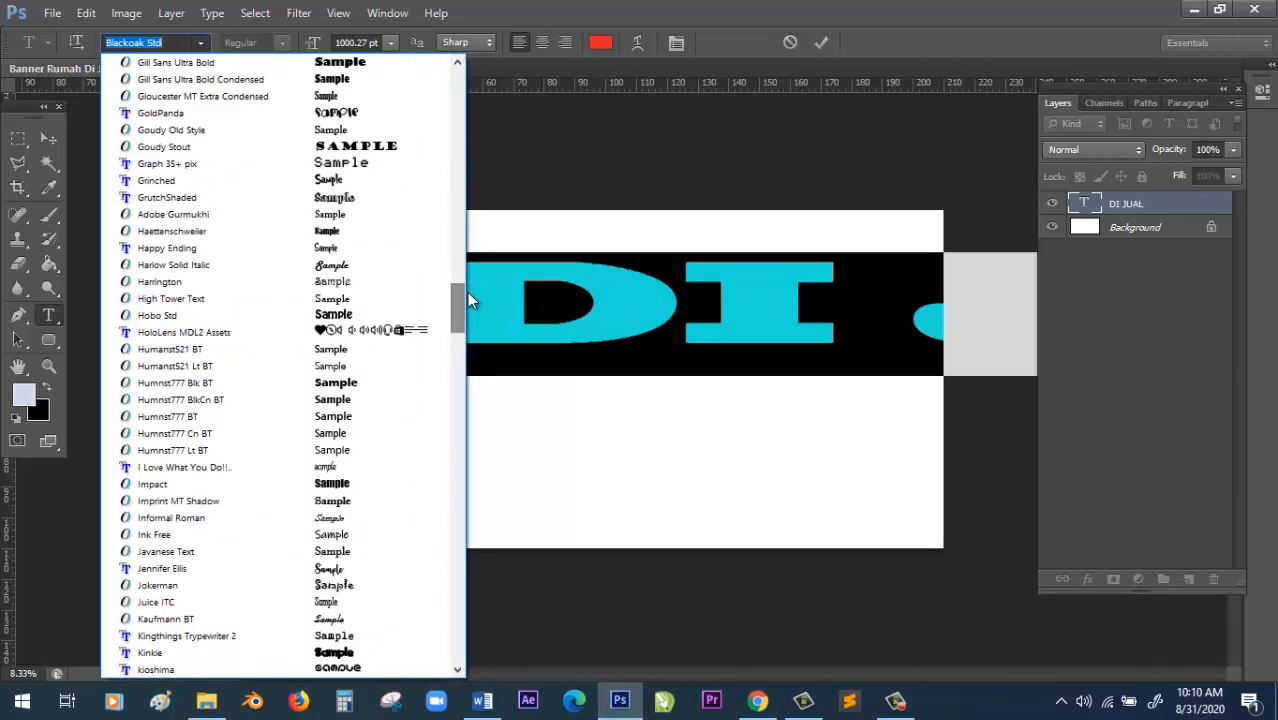
click(467, 299)
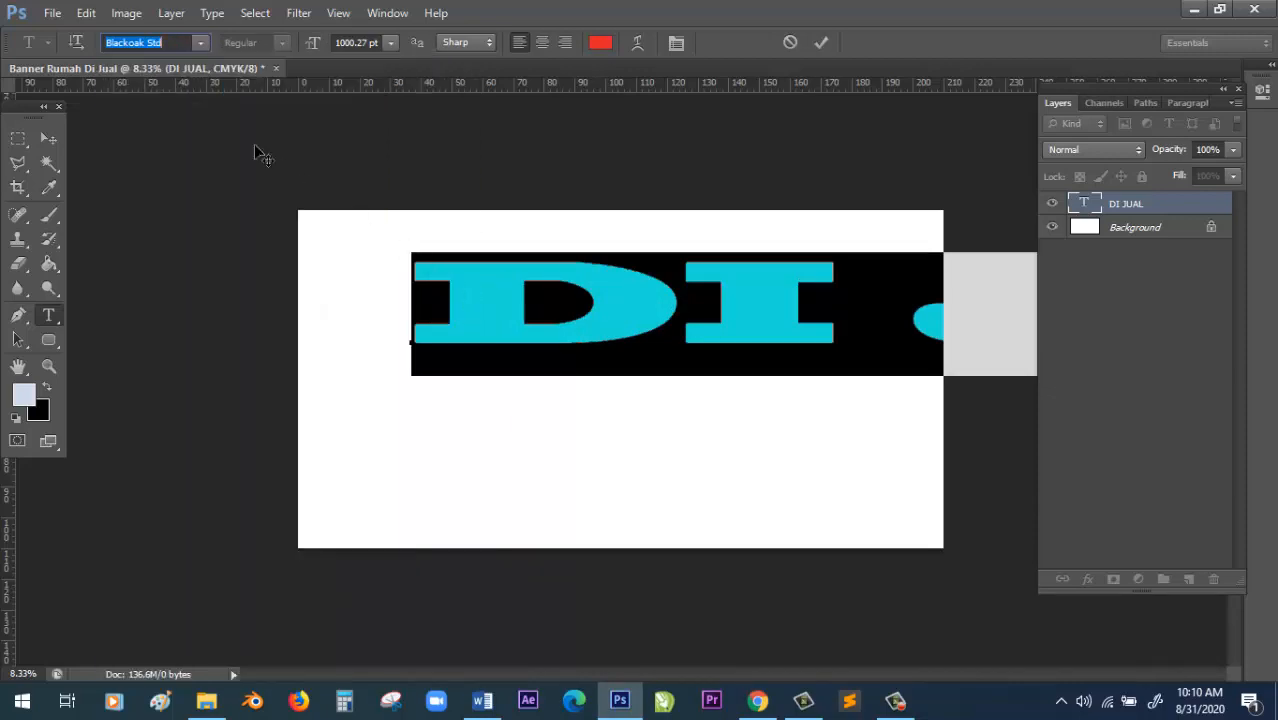
click(203, 42)
drag(455, 118, 474, 217)
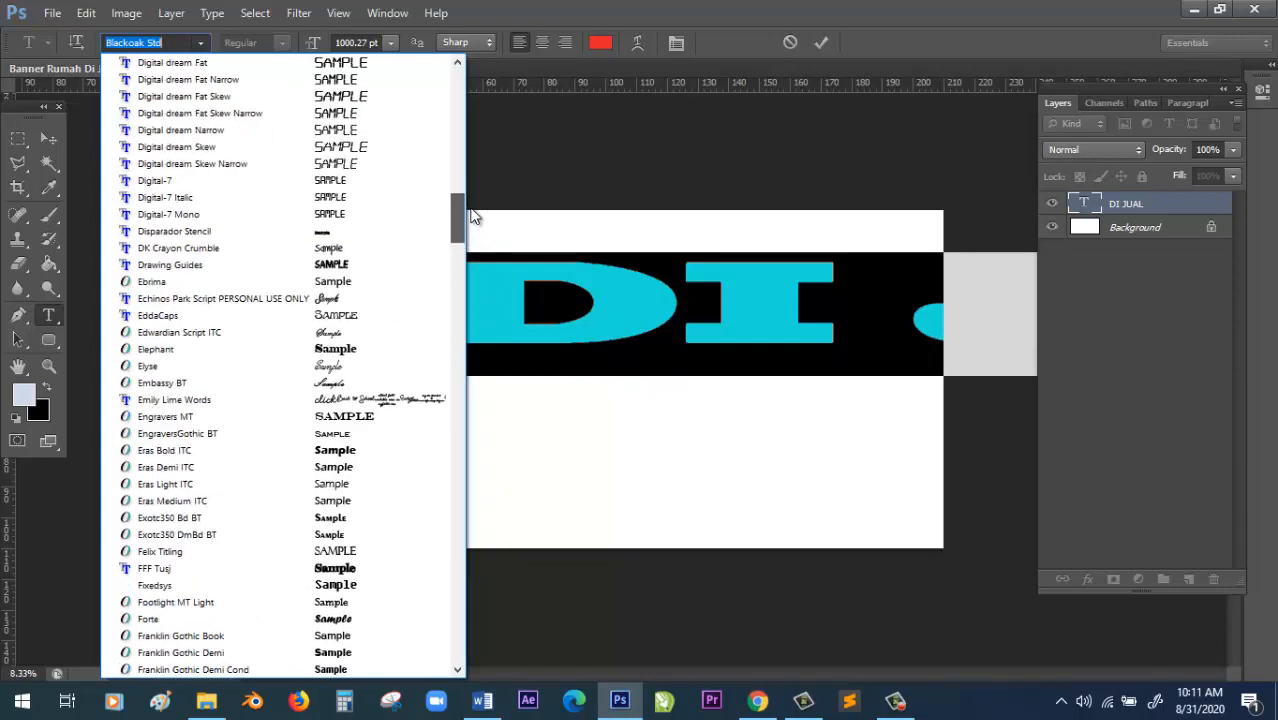
click(355, 262)
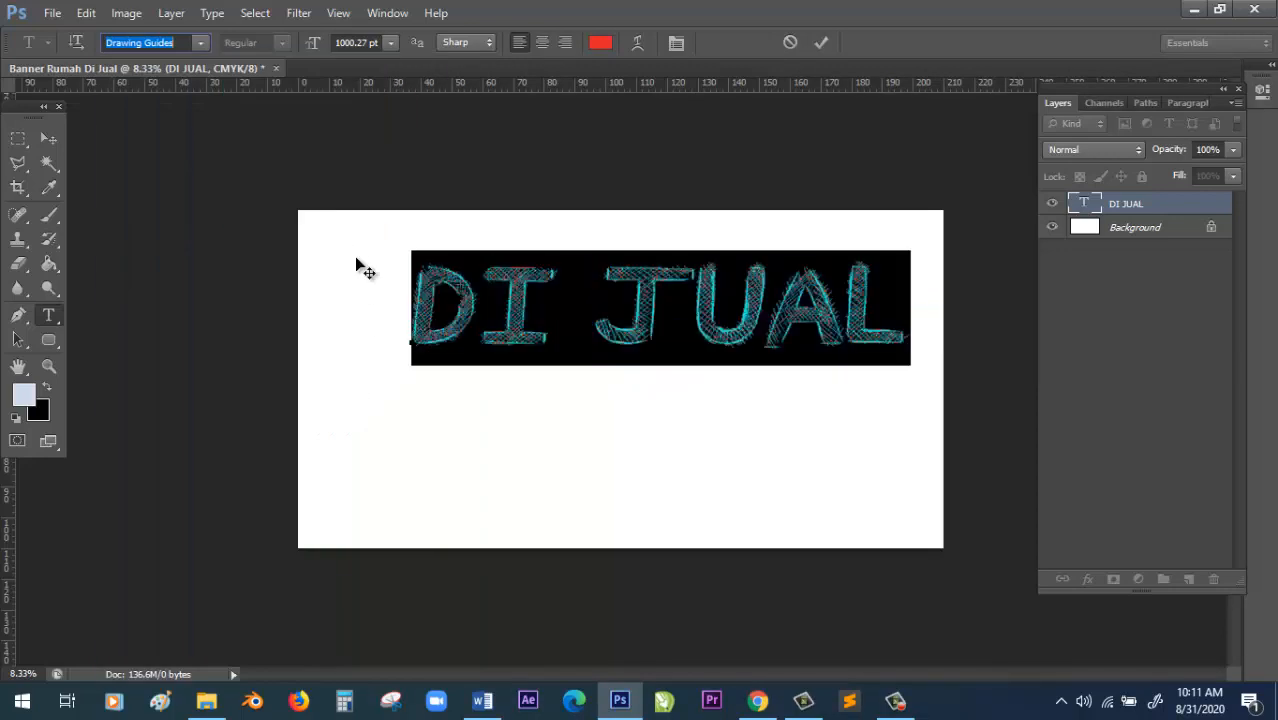
Change the font of the selected "DI JUAL" text to Clarendon Blk BT.
click(196, 46)
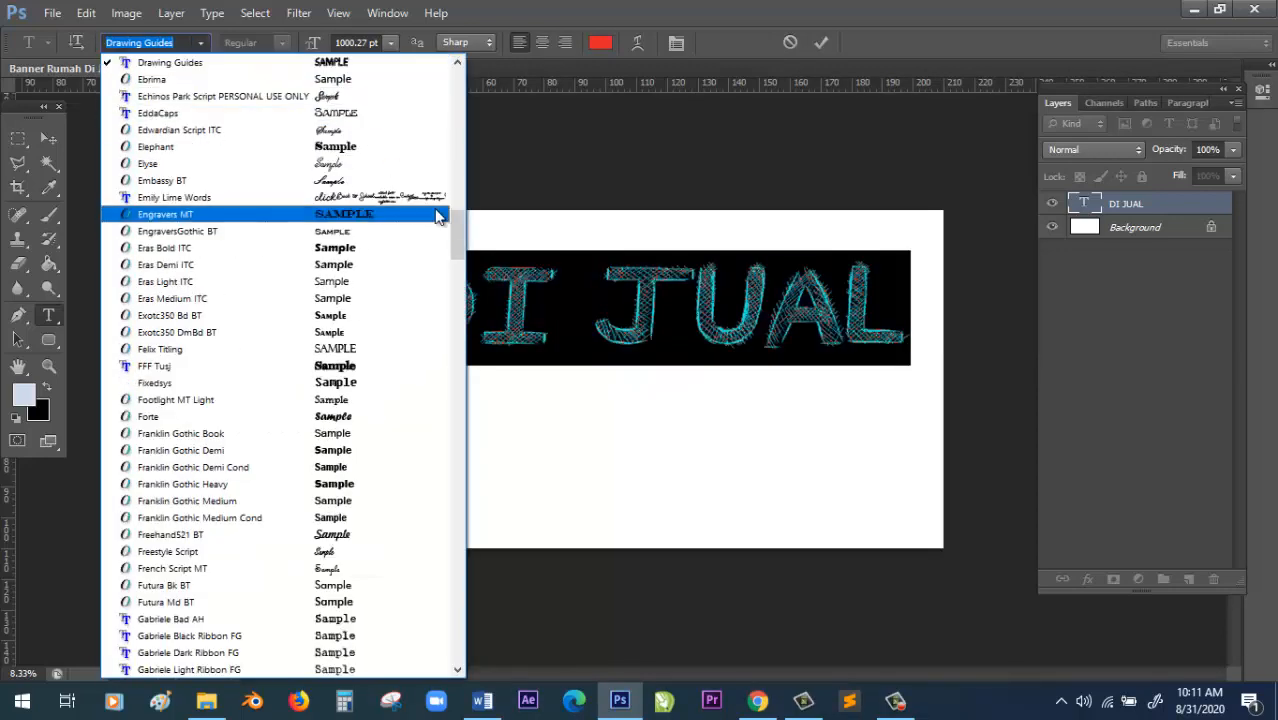
drag(459, 221, 457, 154)
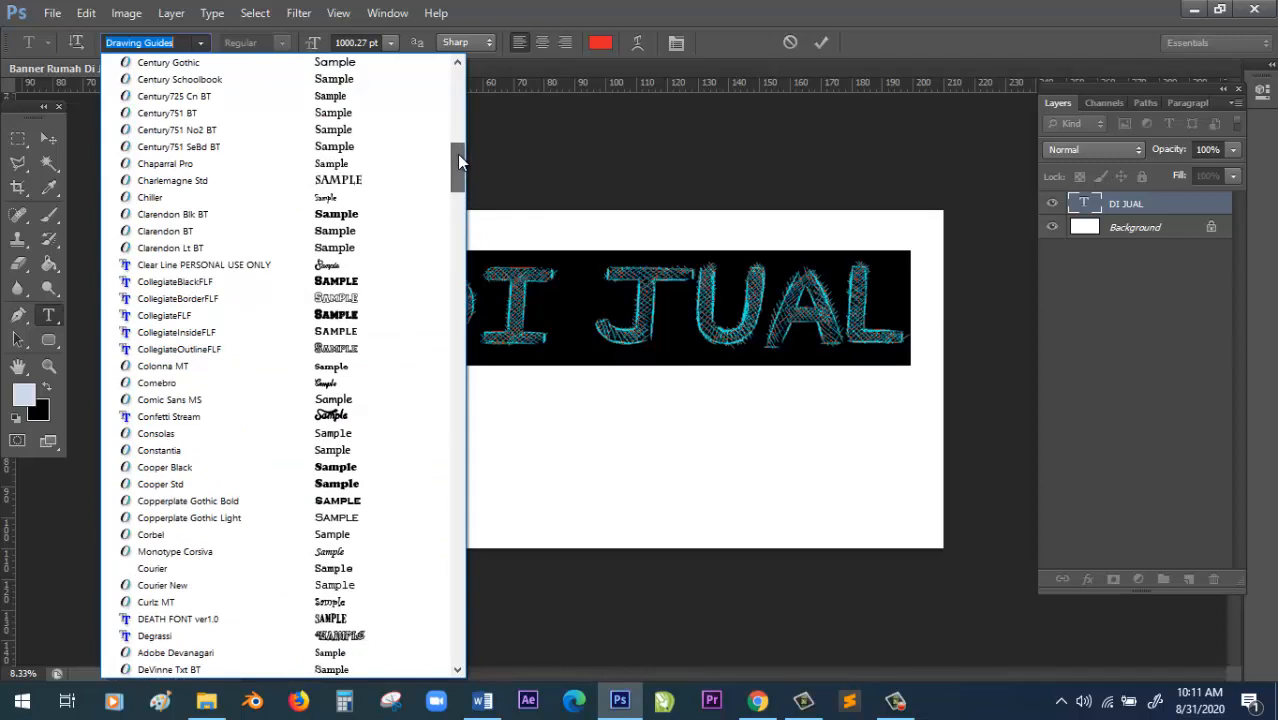
click(368, 216)
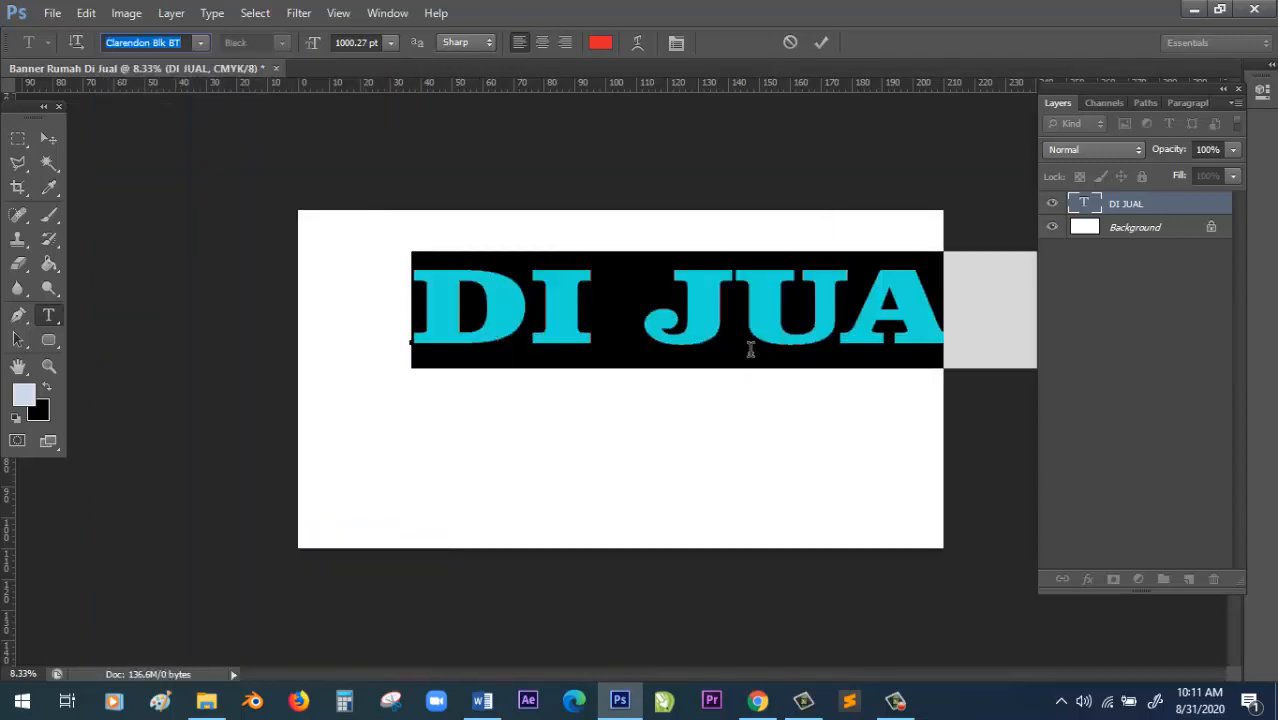
Narrow the "DI JUAL" text to about 78% of its width and place it centrally in the upper half of the banner.
click(47, 139)
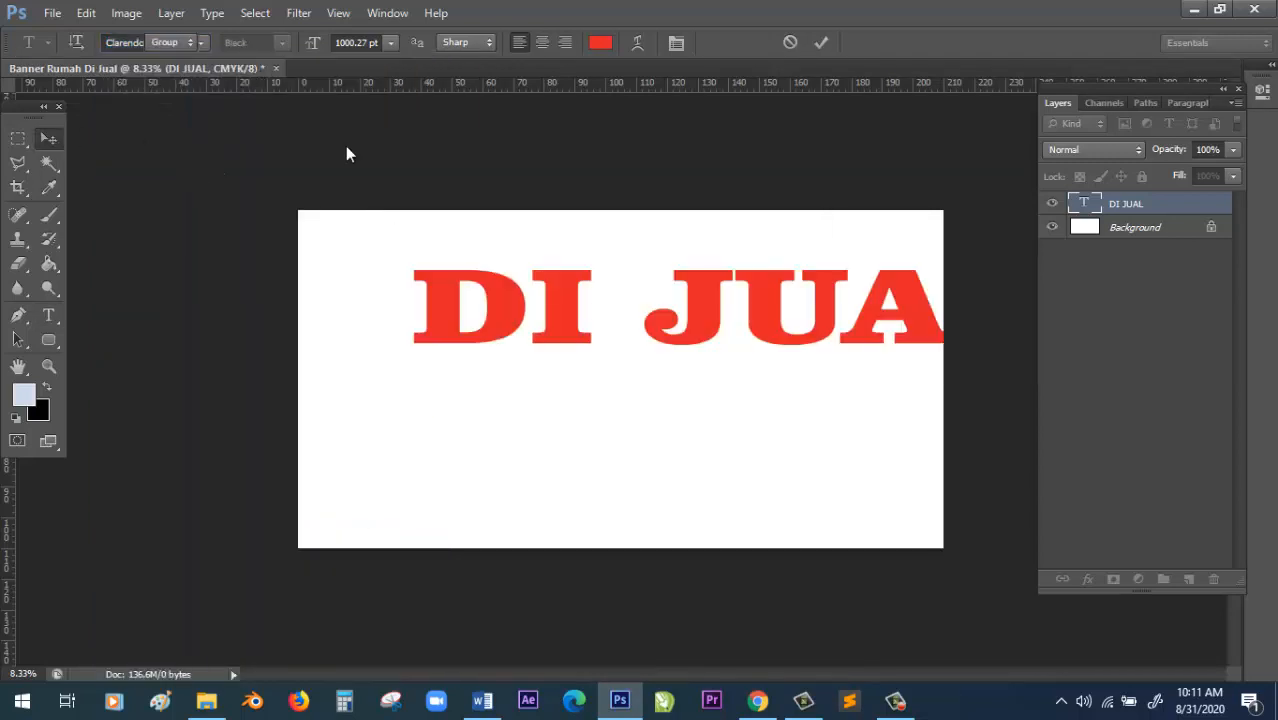
drag(411, 288, 310, 270)
drag(765, 256, 810, 303)
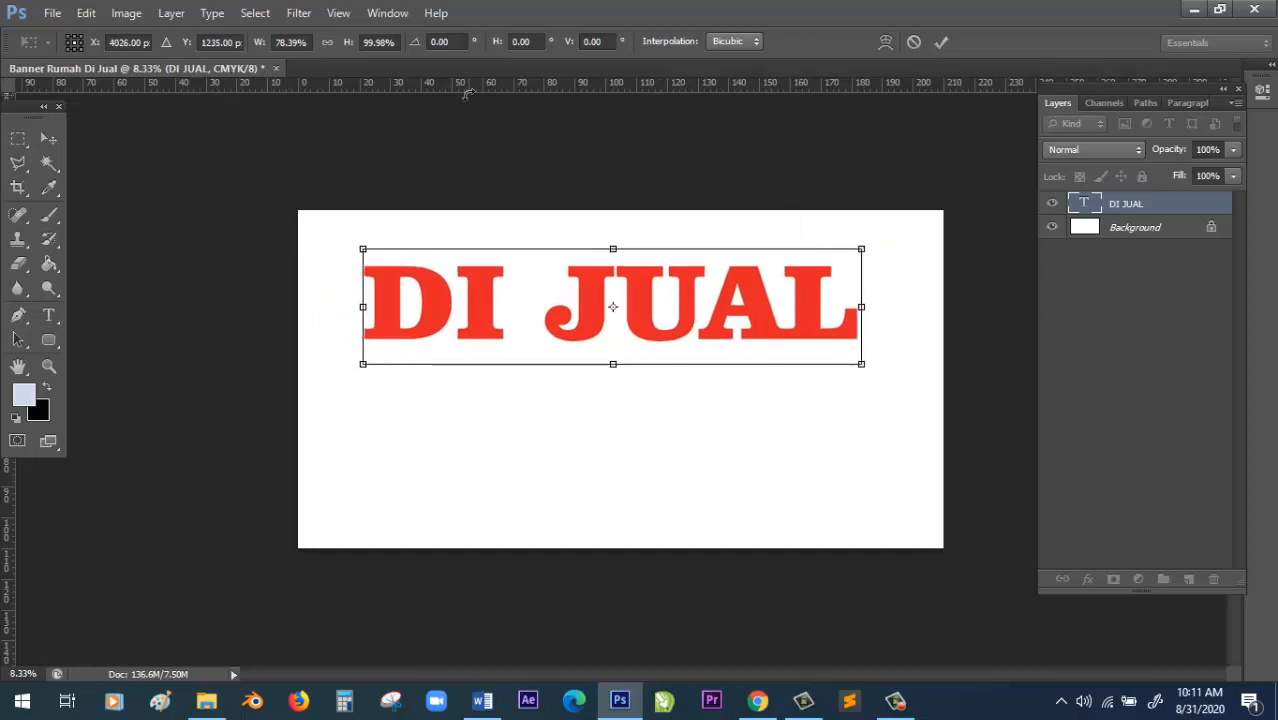
key(Return)
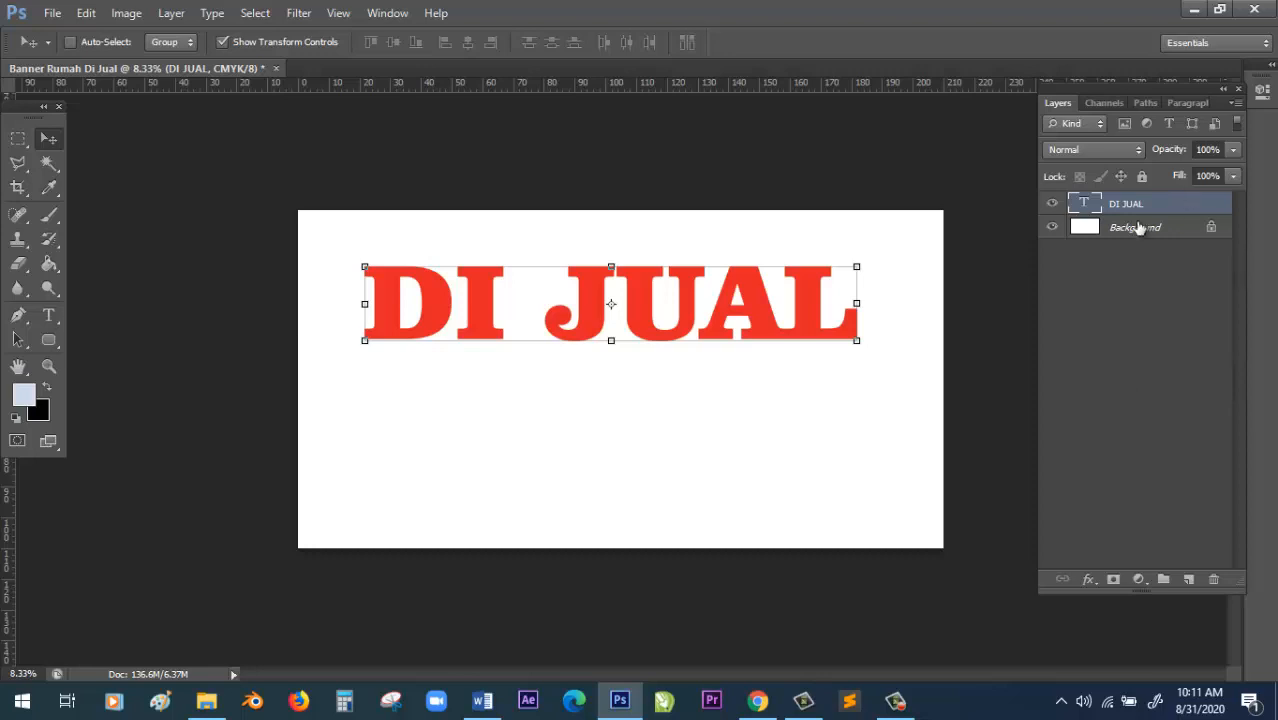
Add a new text line "T.P" below the "DI JUAL" headline and select all of its characters.
click(50, 316)
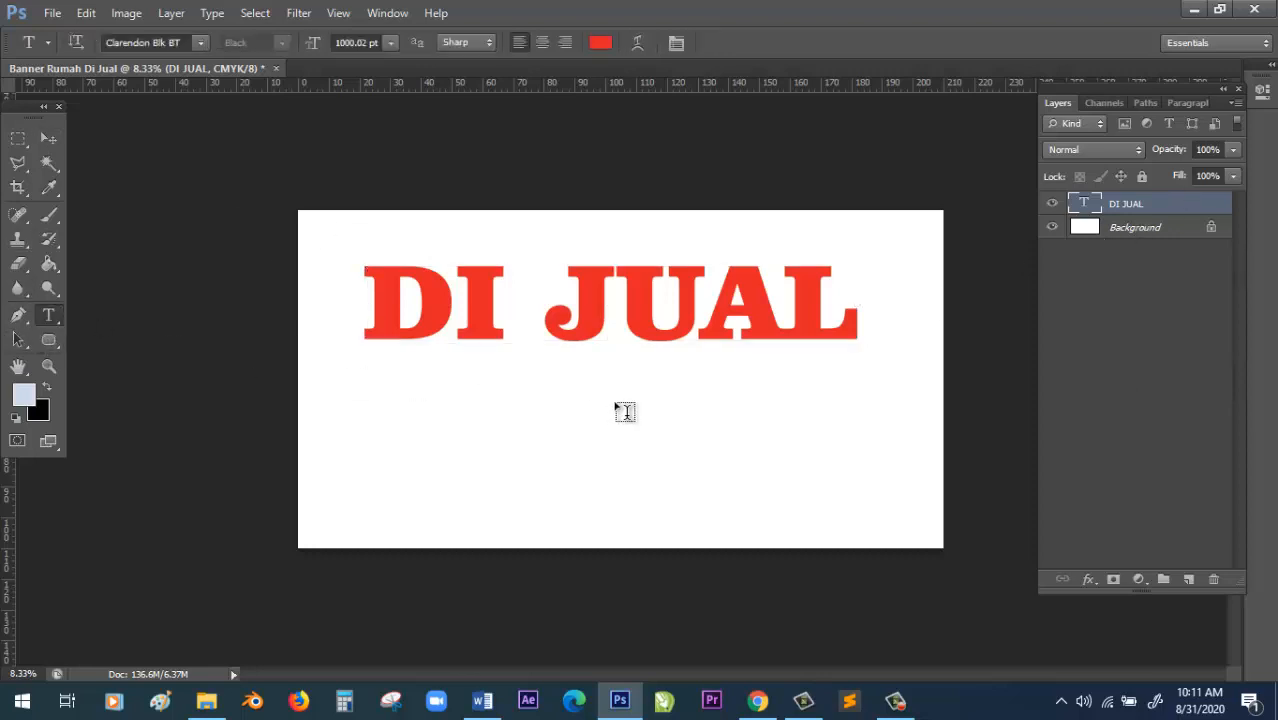
click(573, 394)
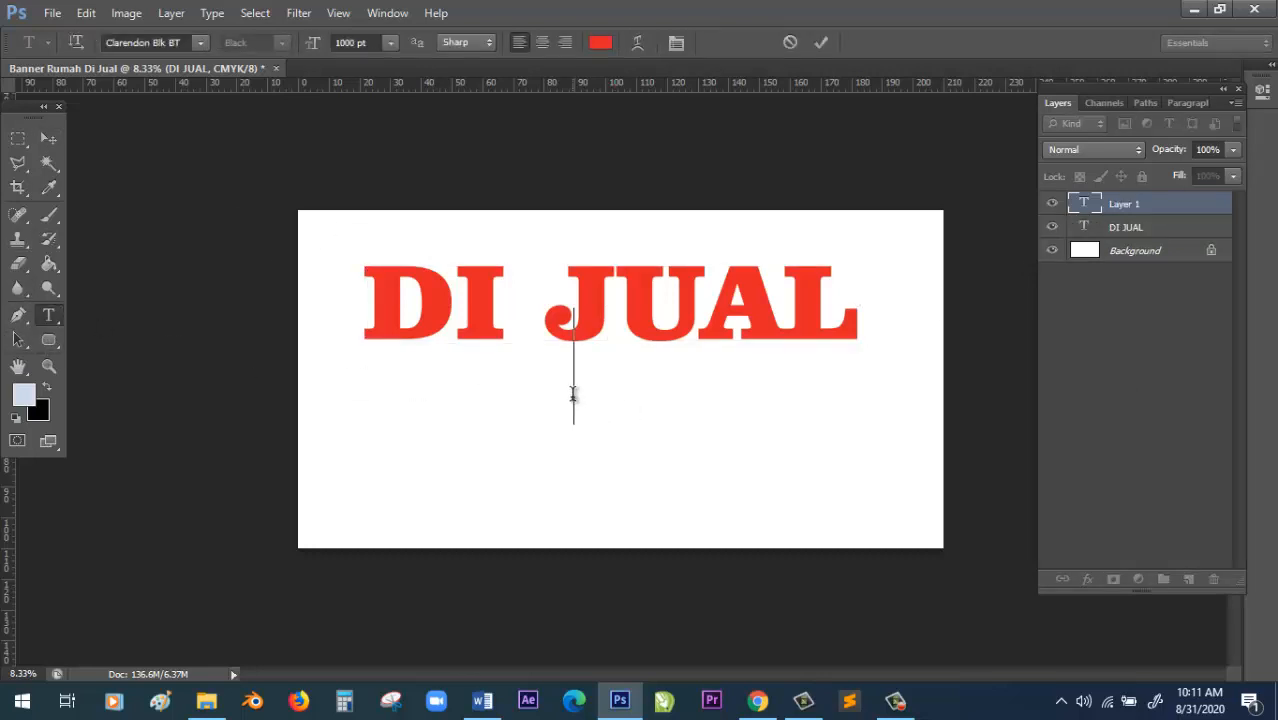
text(T.P)
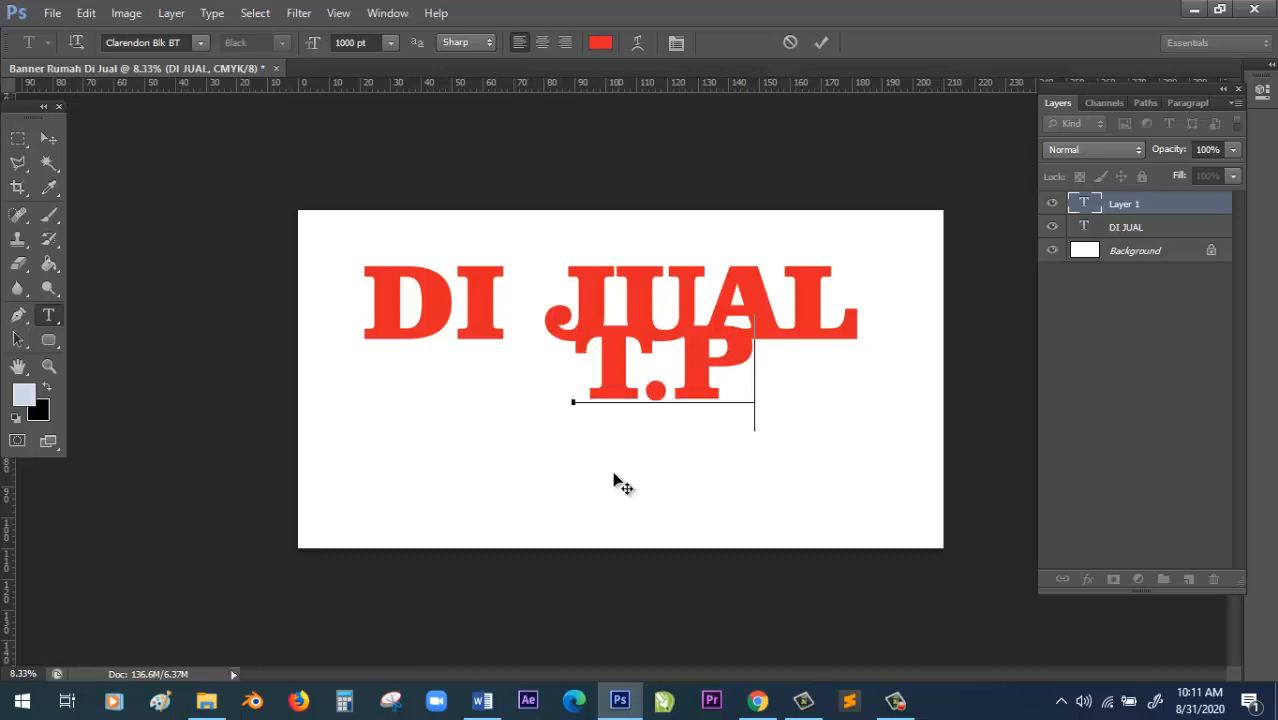
drag(615, 478, 552, 486)
key(ctrl+a)
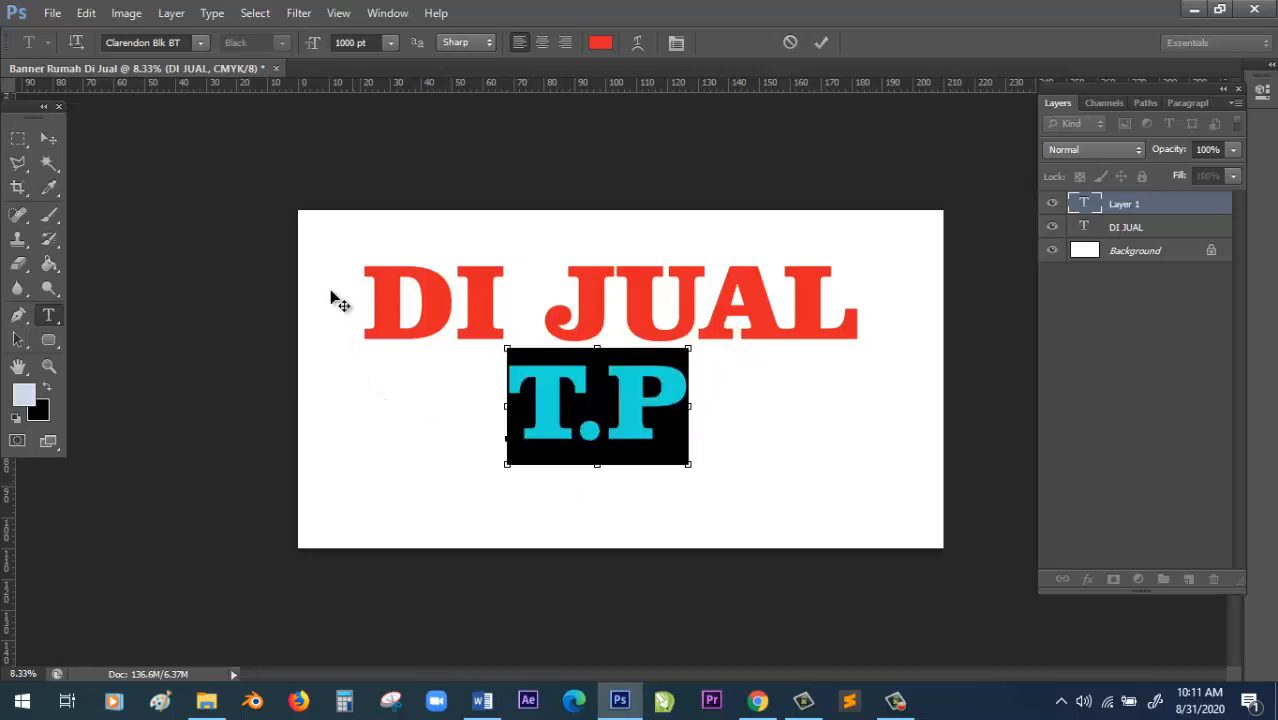
Set the font size of the "T.P" text to 700 pt and position it centrally beneath the headline.
click(343, 42)
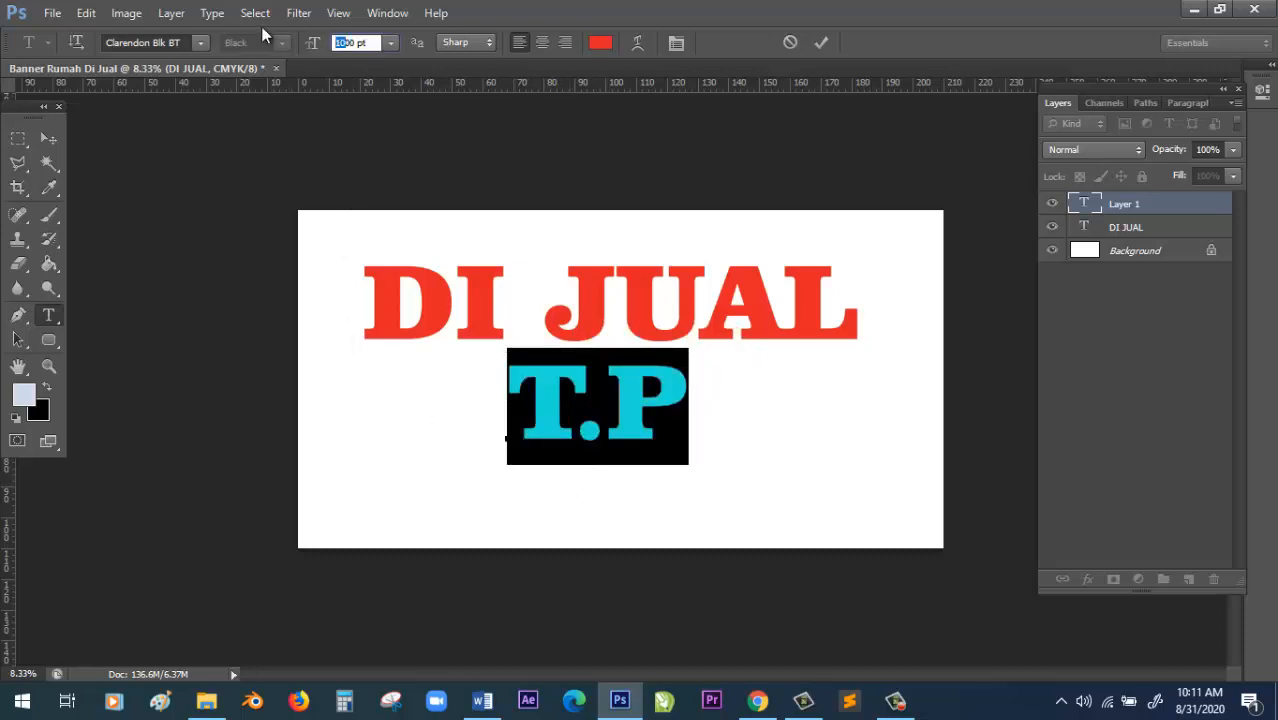
text(800)
key(Return)
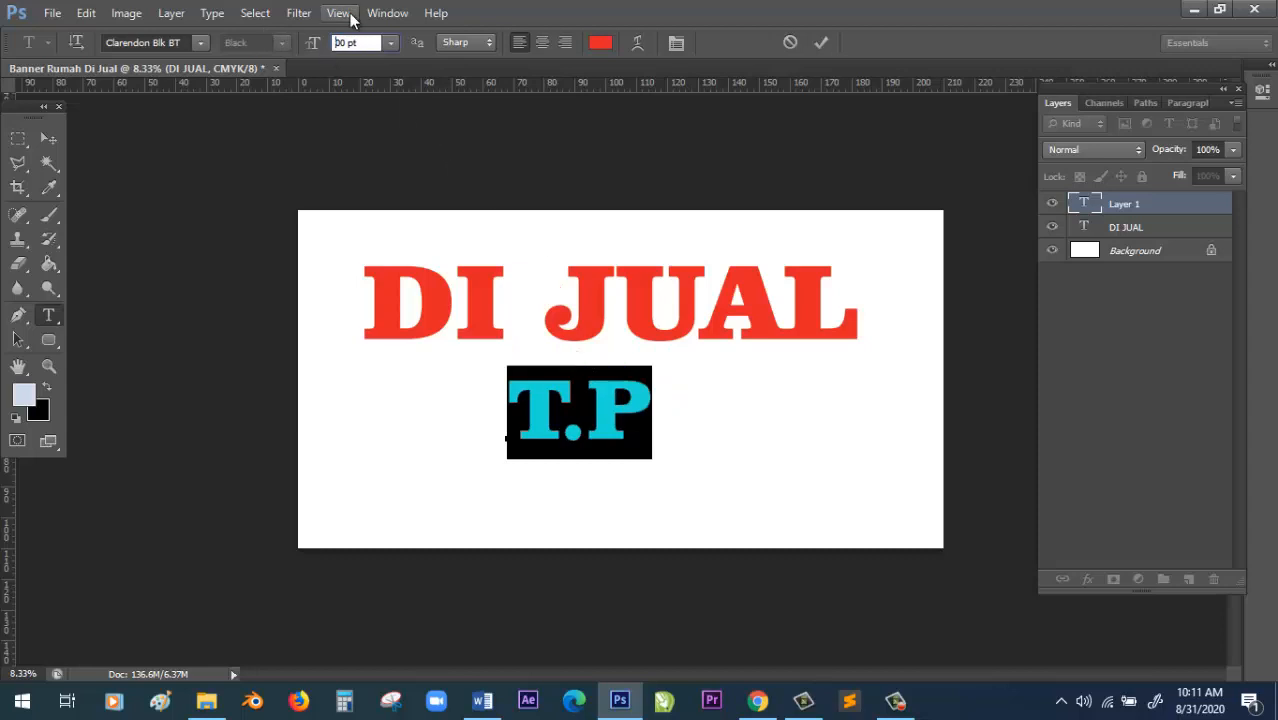
text(70)
key(Return)
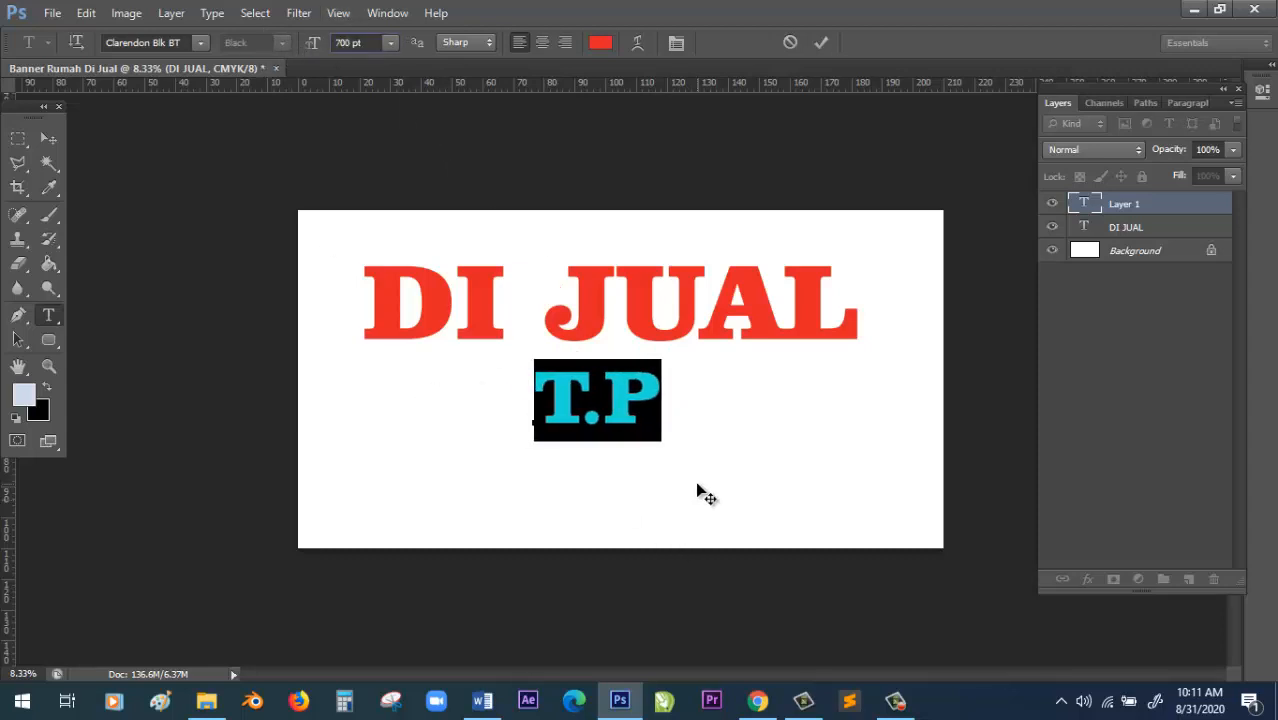
click(18, 138)
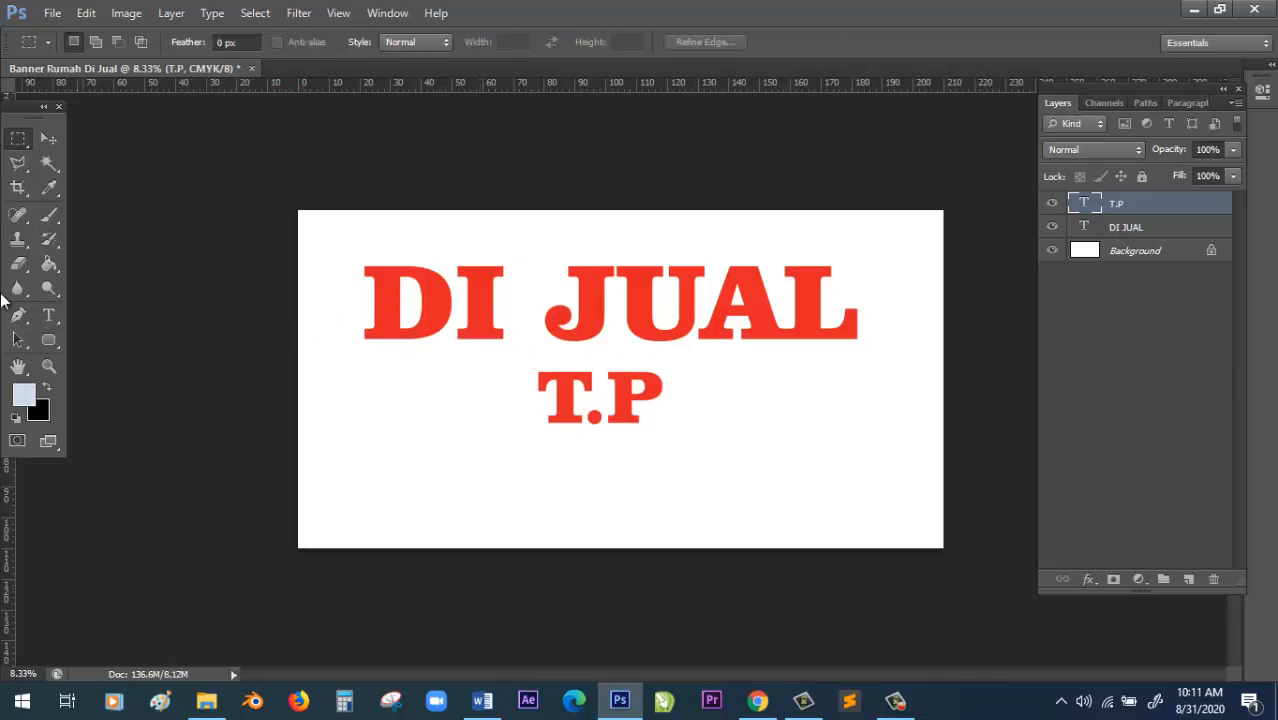
Add a contact line below "T.P" reading "HUB :" followed by the contact's phone number.
click(48, 315)
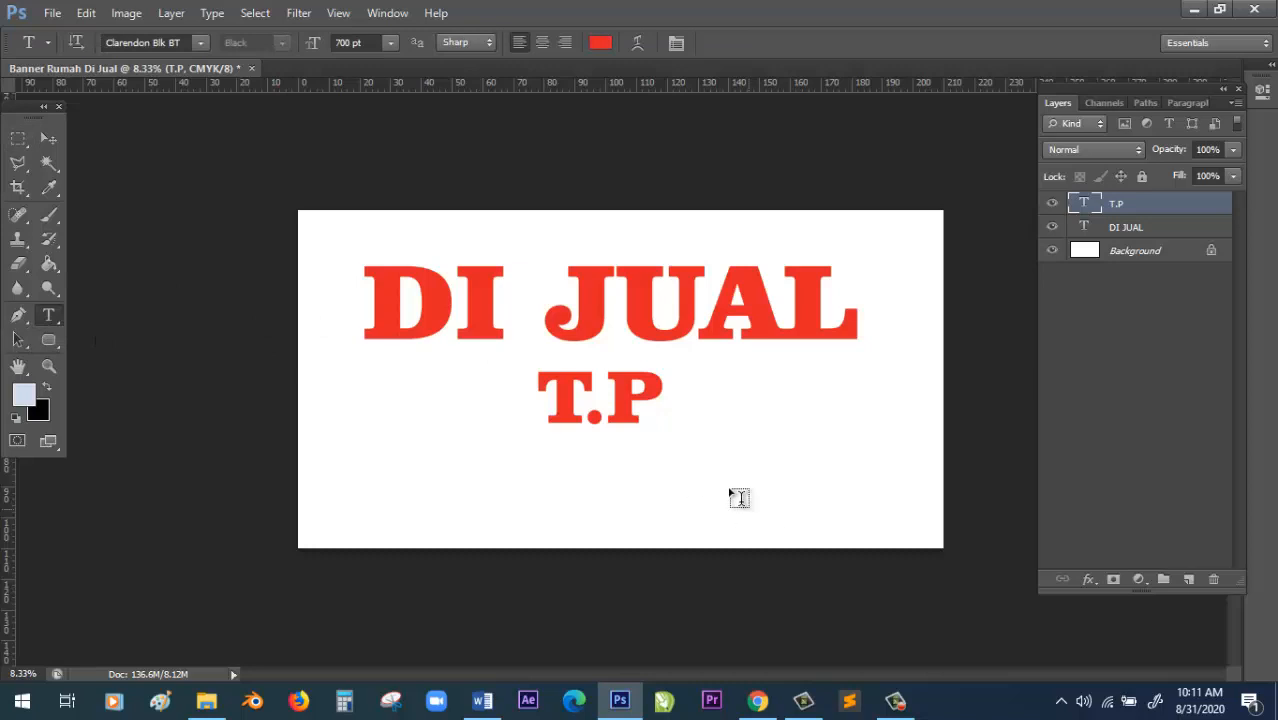
click(360, 480)
text(HUB :)
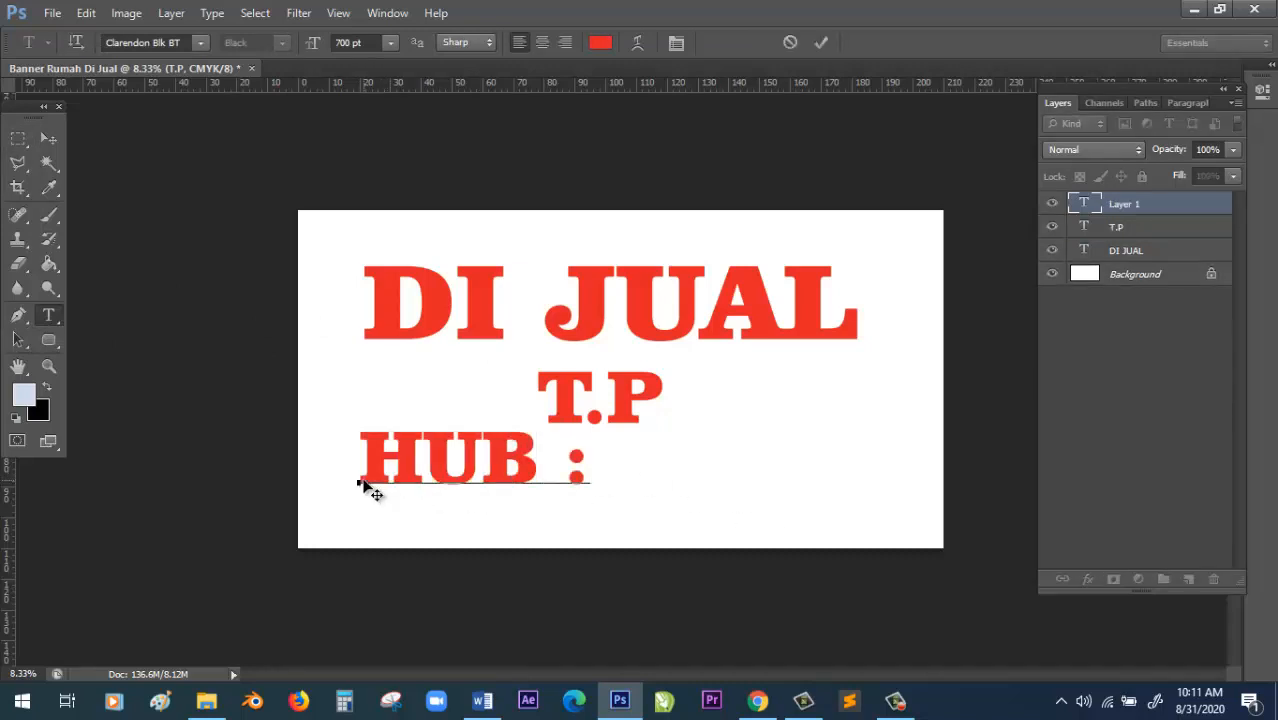
text( 0)
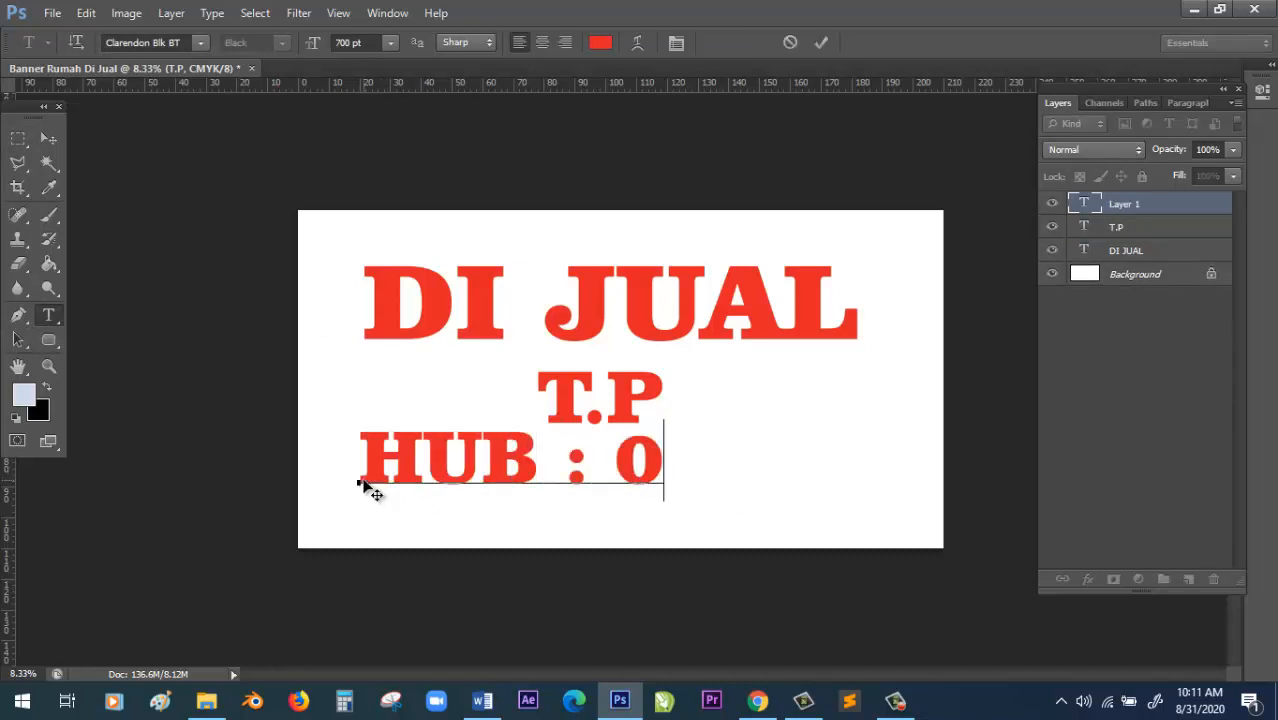
text(812 1278)
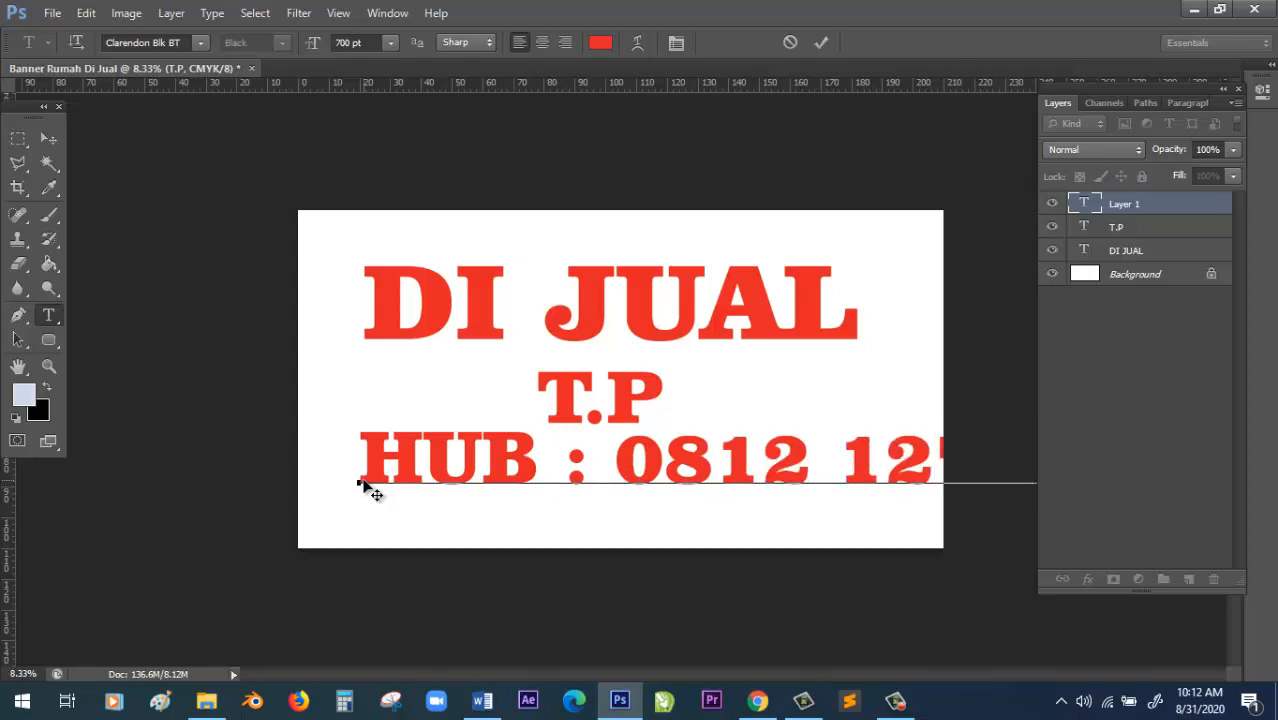
Reduce the font size of the whole contact line to 400 pt and move it slightly lower.
key(ctrl+a)
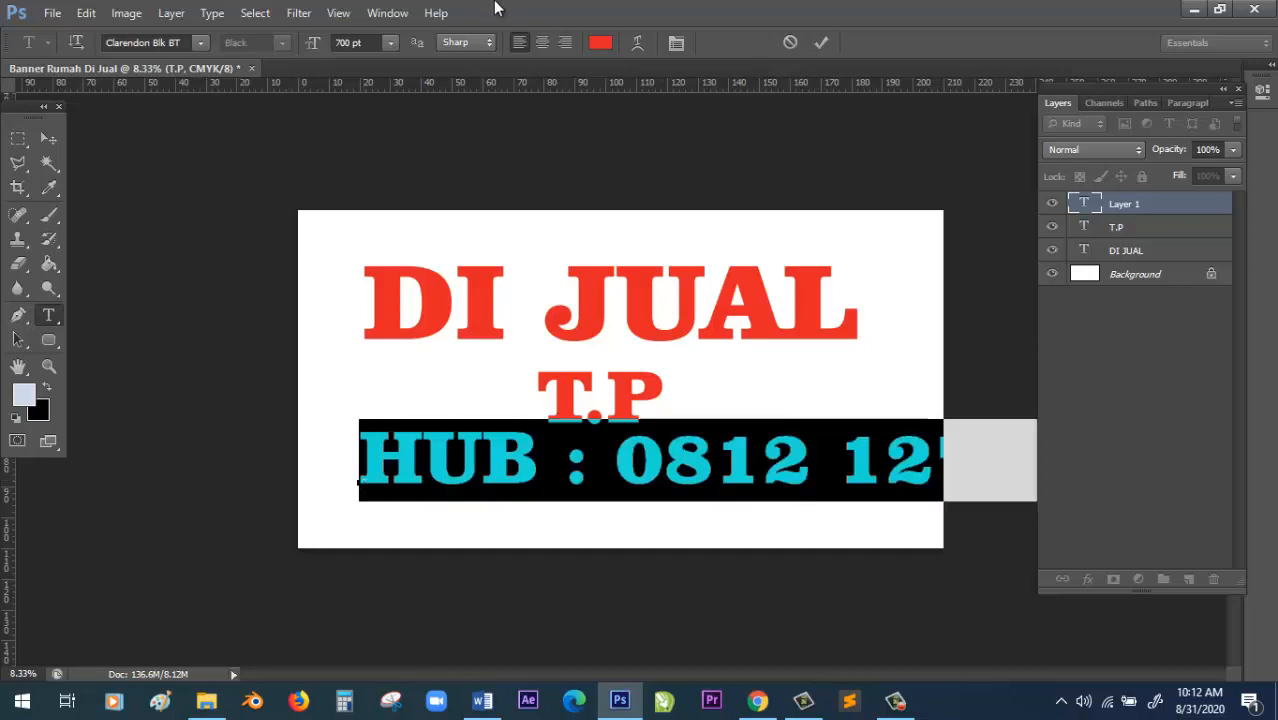
click(341, 43)
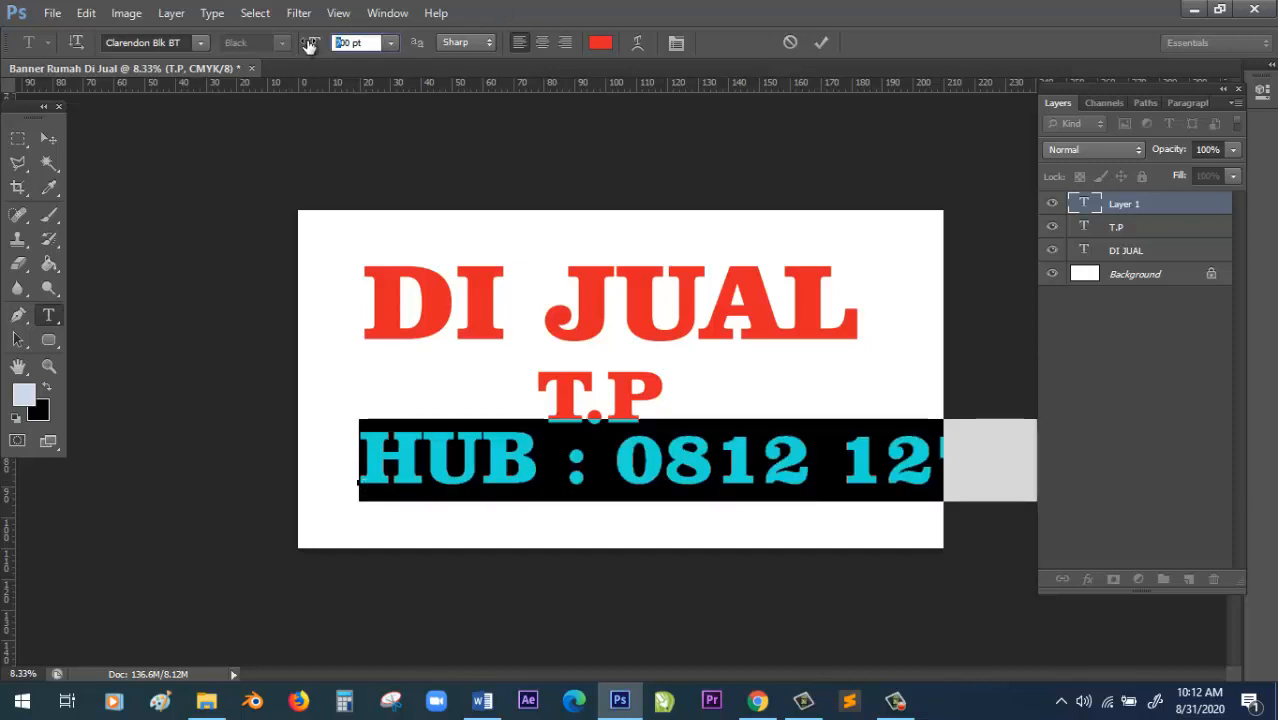
text(500)
key(Return)
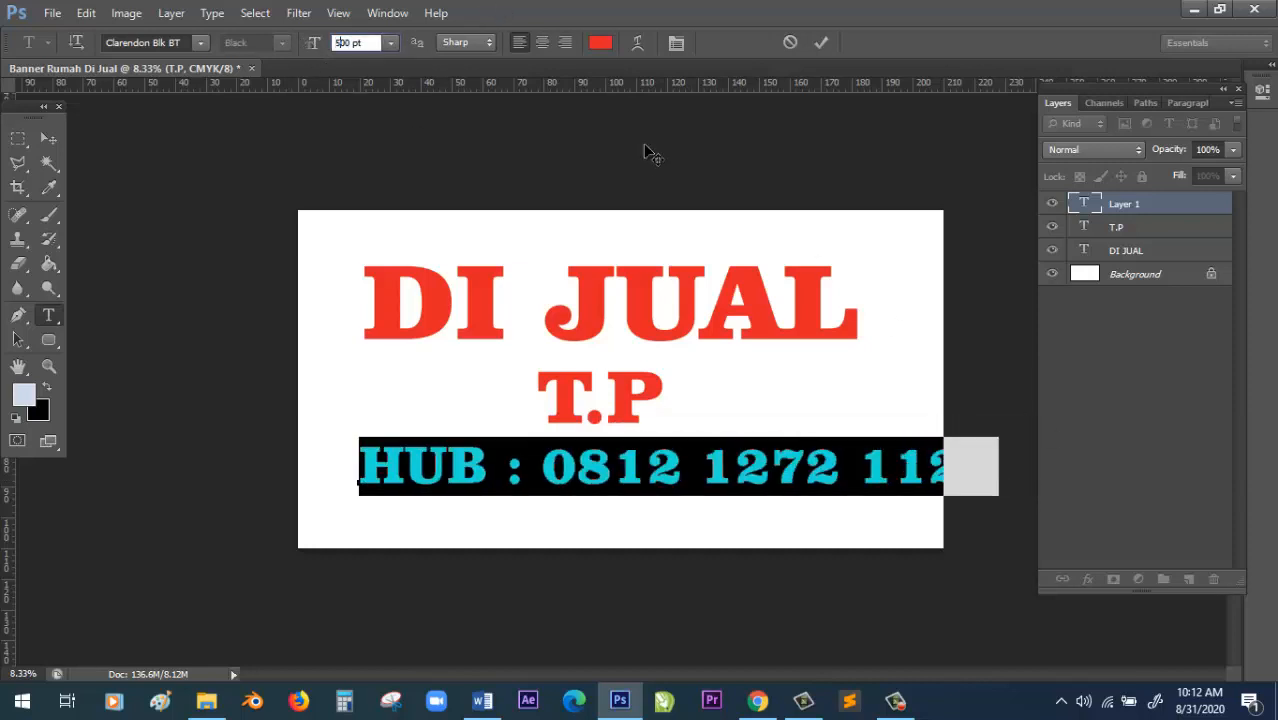
text(4)
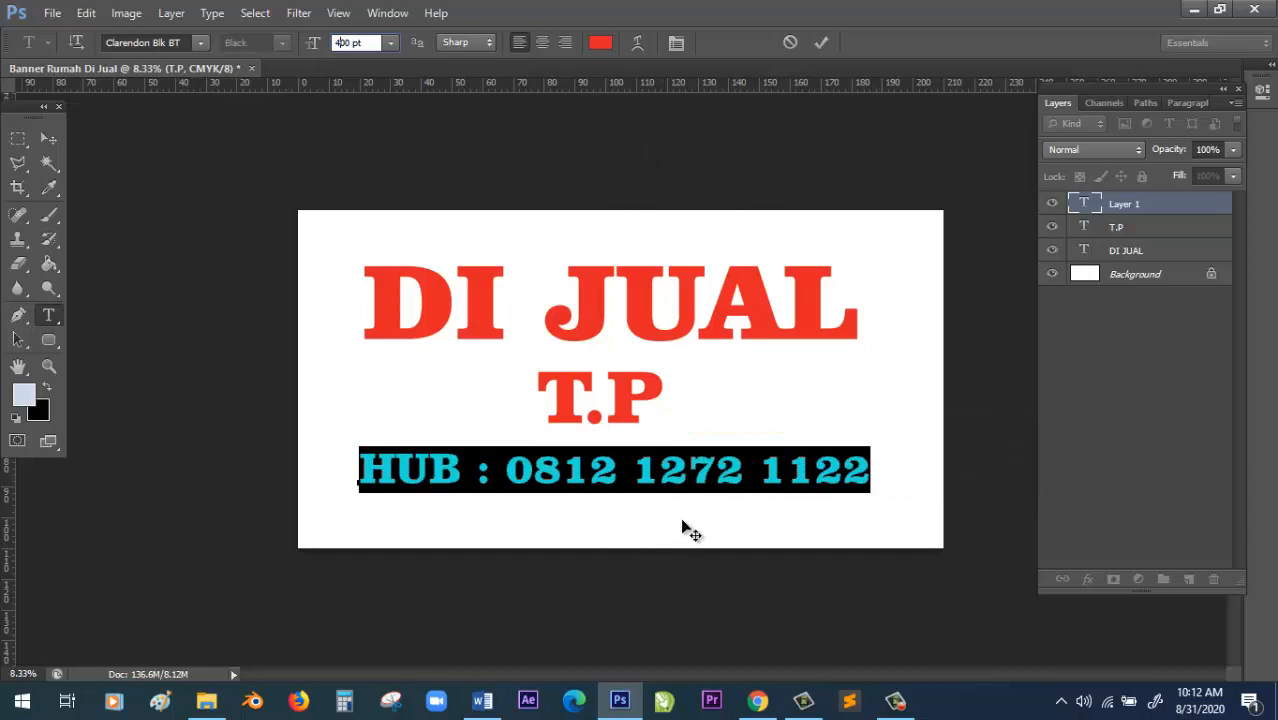
key(Return)
drag(704, 527, 696, 539)
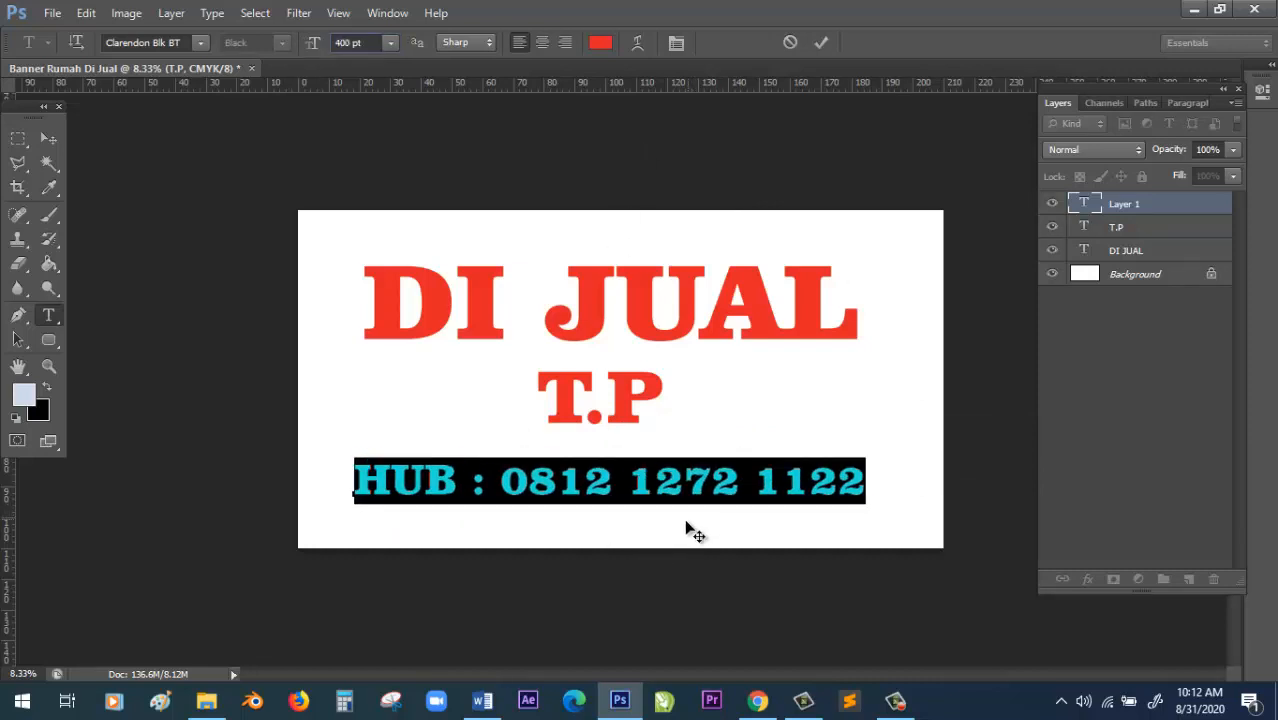
Set the contact line's font size to 450 pt and centre it horizontally in the lower part of the banner.
click(344, 43)
key(BackSpace)
text(5)
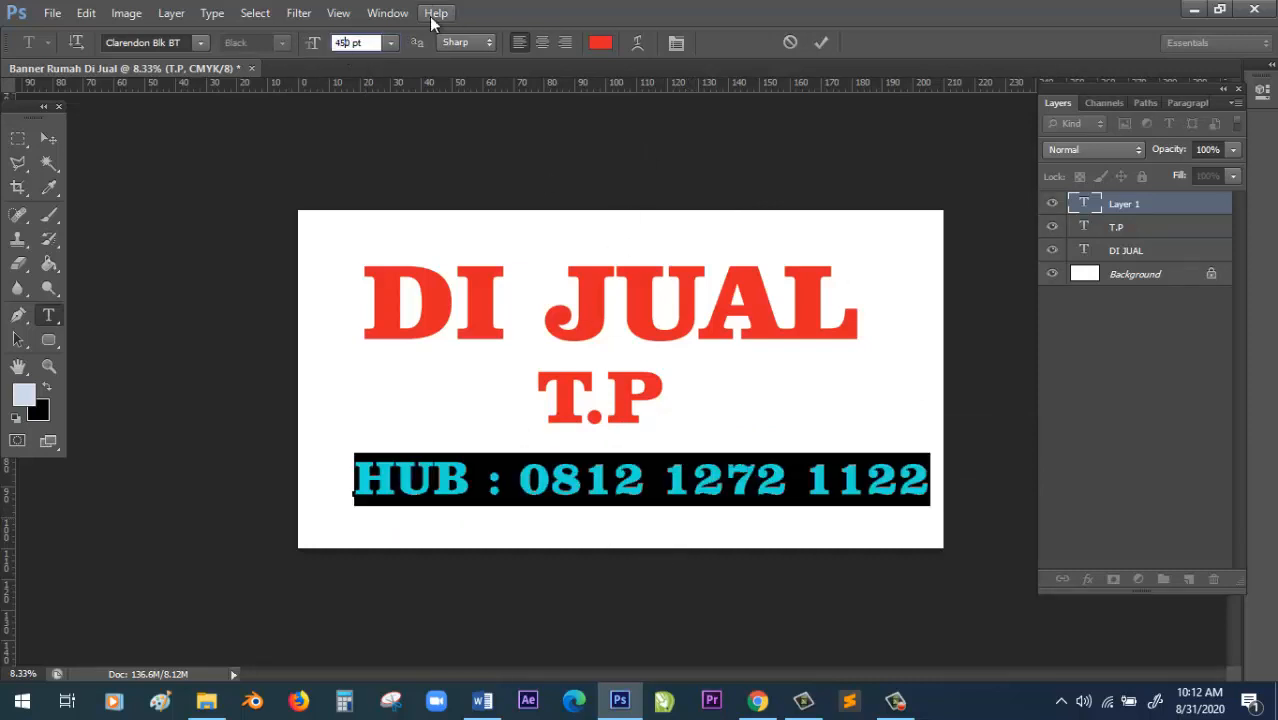
drag(660, 513, 640, 518)
click(48, 138)
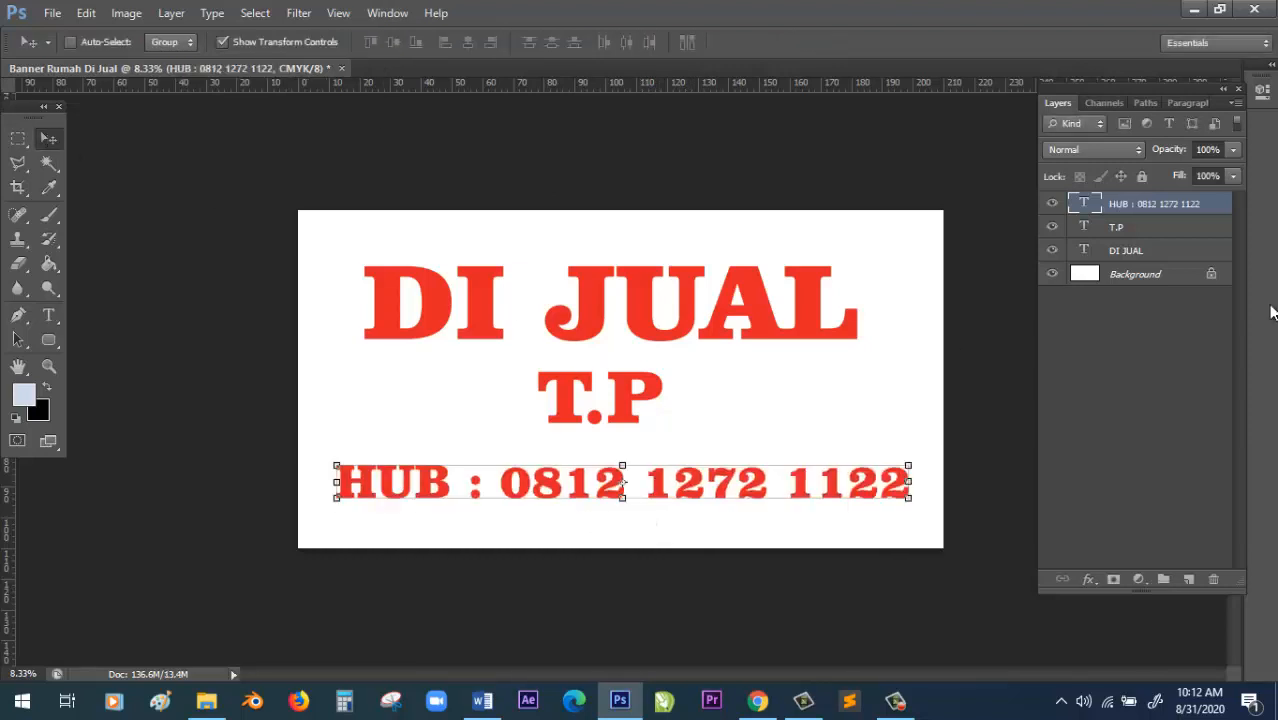
Nudge the "HUB" contact line upward until it sits just below the "T.P" text.
click(1147, 227)
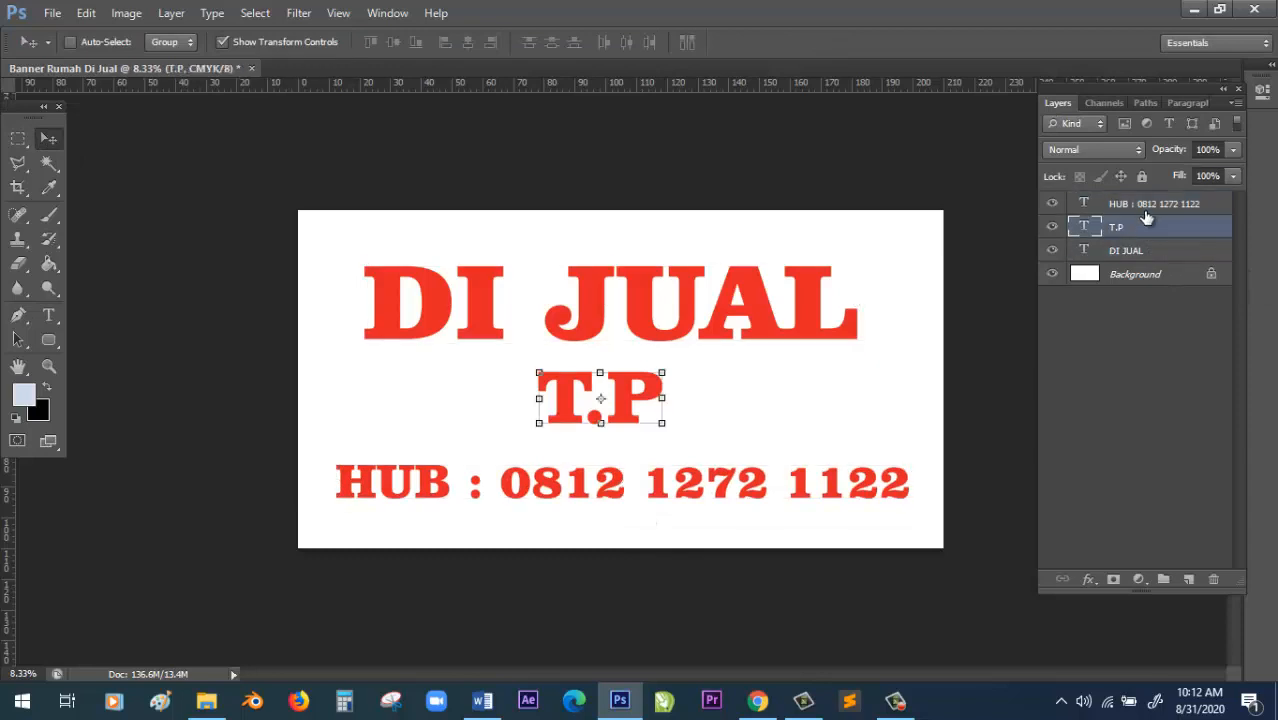
click(1147, 205)
key(Up)
key(Up)
key(Up)
key(Up)
key(Up)
key(Up)
key(Up)
key(Up)
key(Up)
key(Up)
key(Up)
key(Up)
key(Up)
key(Up)
key(Up)
key(Up)
key(Up)
key(Up)
key(Up)
key(Up)
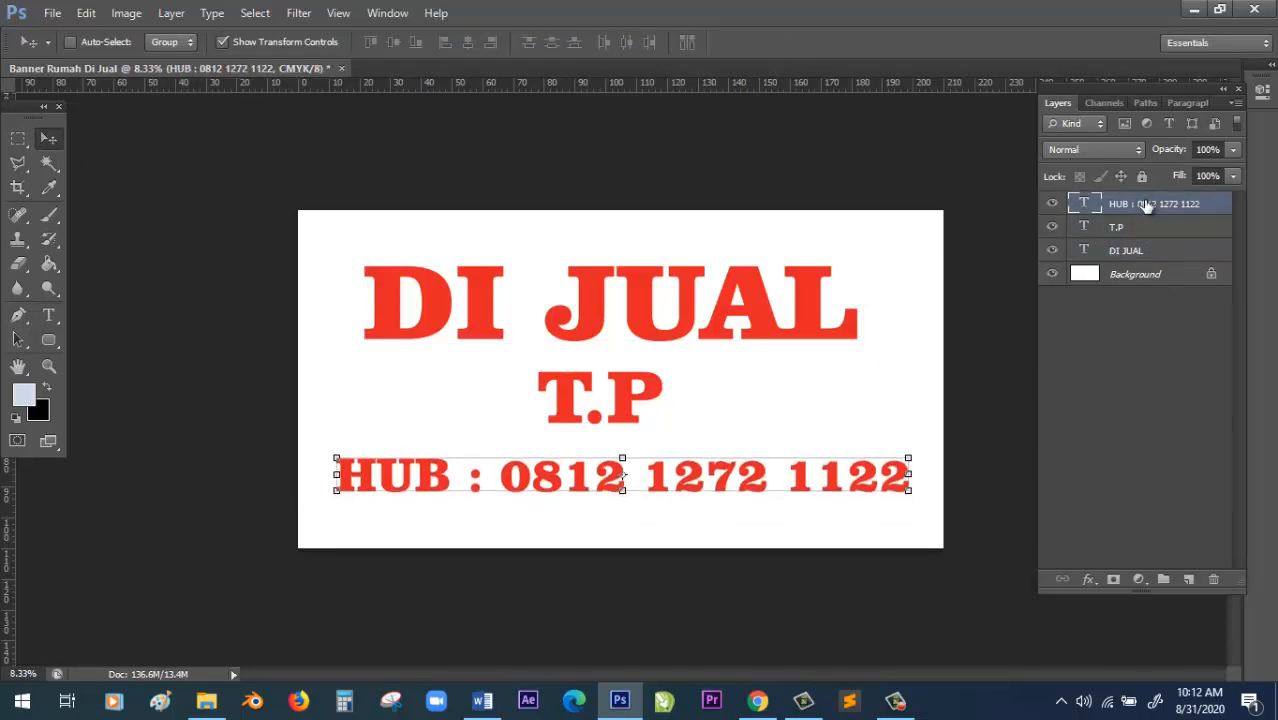
click(18, 139)
click(52, 140)
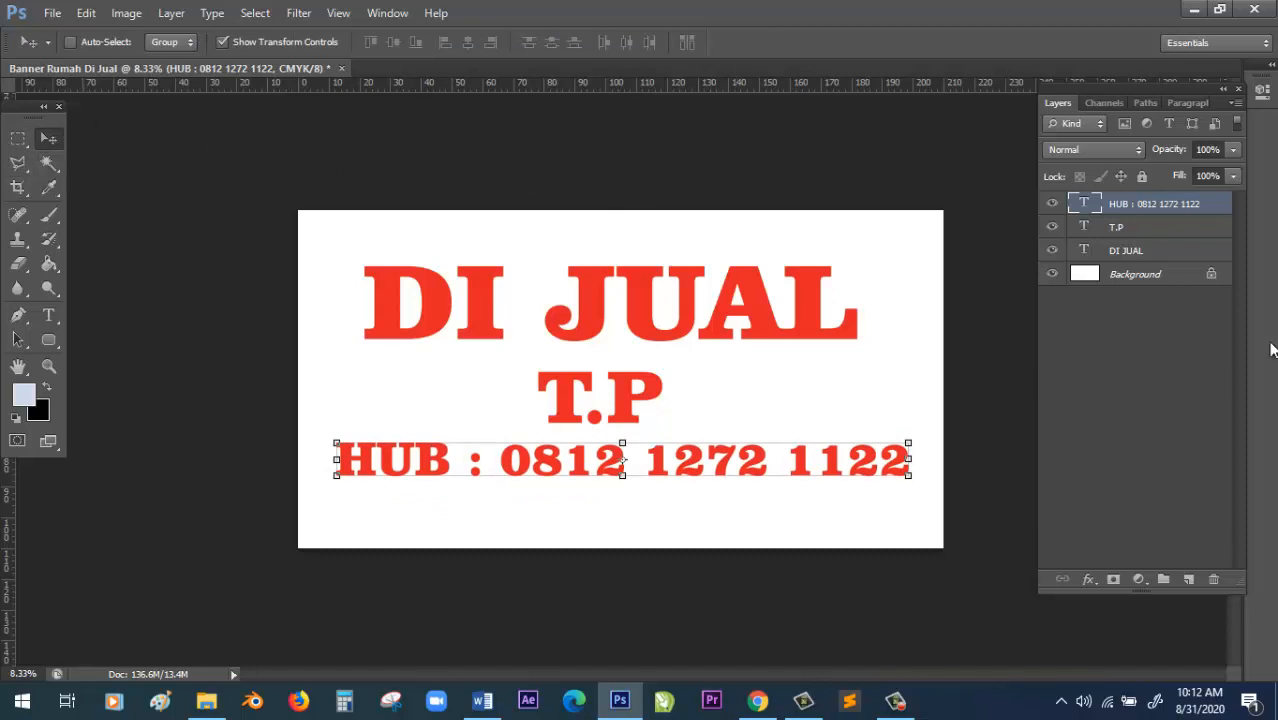
click(1110, 229)
click(1120, 251)
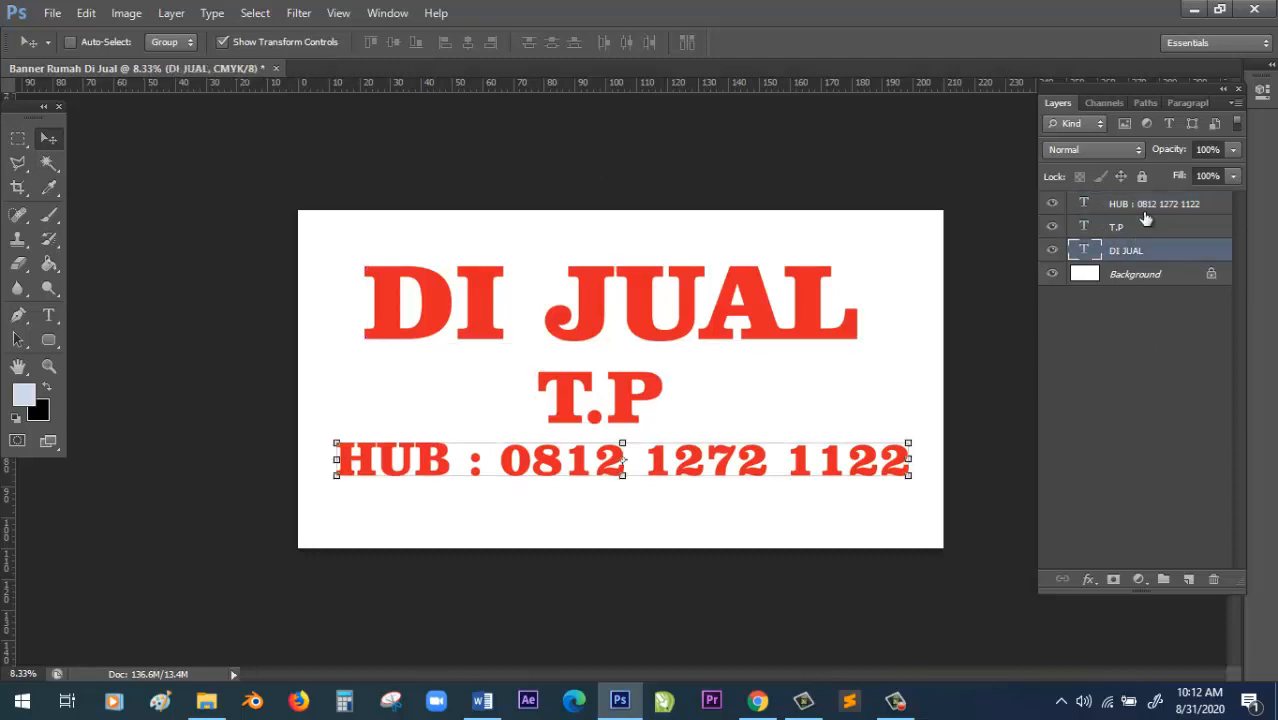
click(1143, 226)
click(1144, 213)
click(1142, 252)
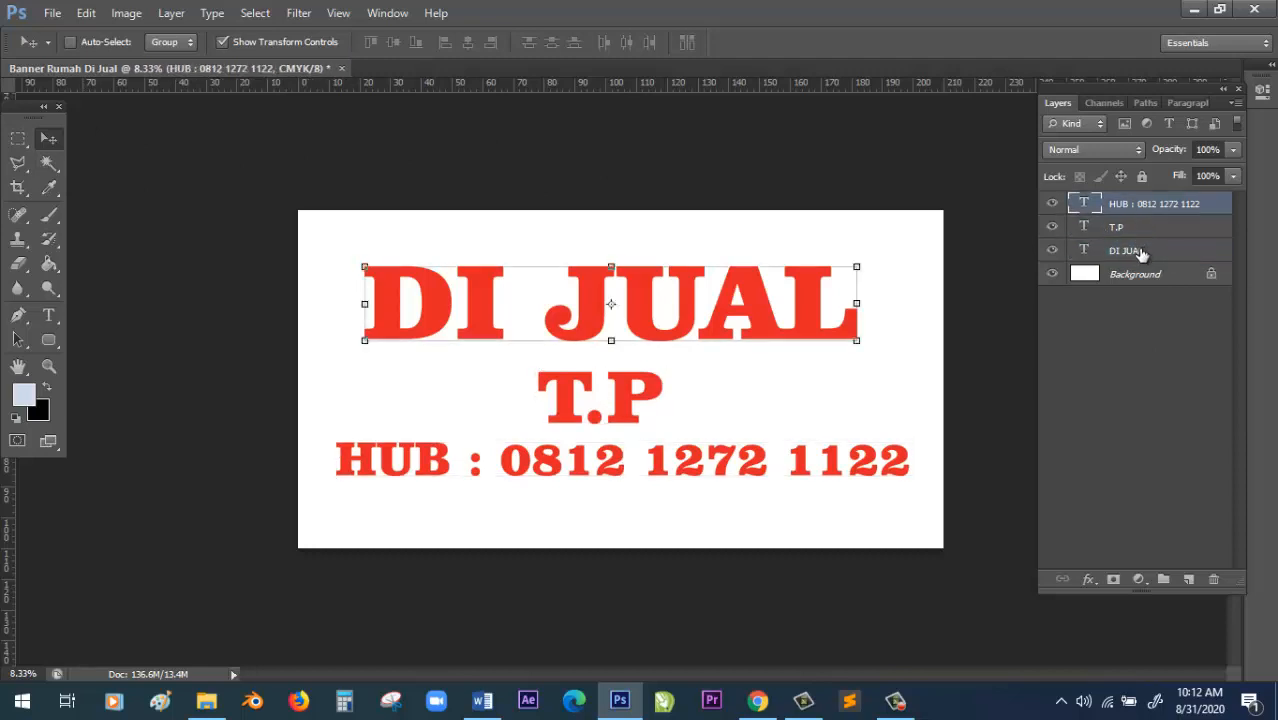
click(1151, 228)
click(1152, 210)
click(1145, 252)
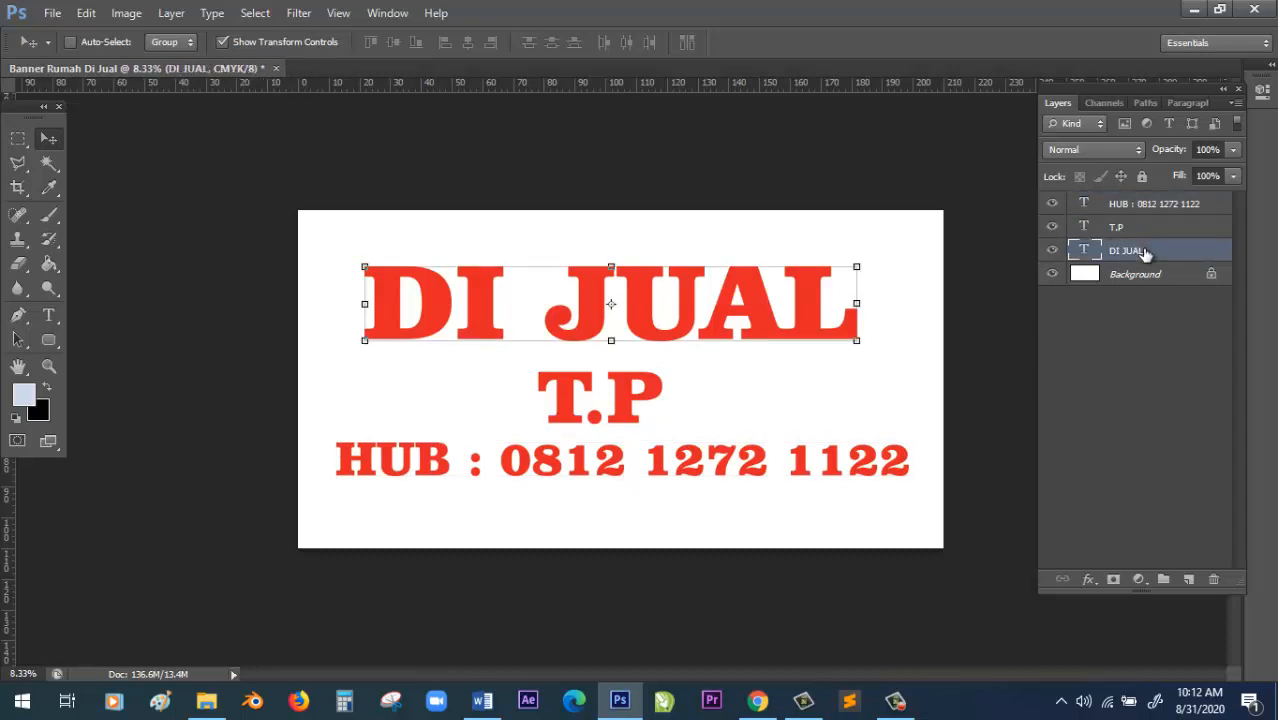
right_click(1146, 255)
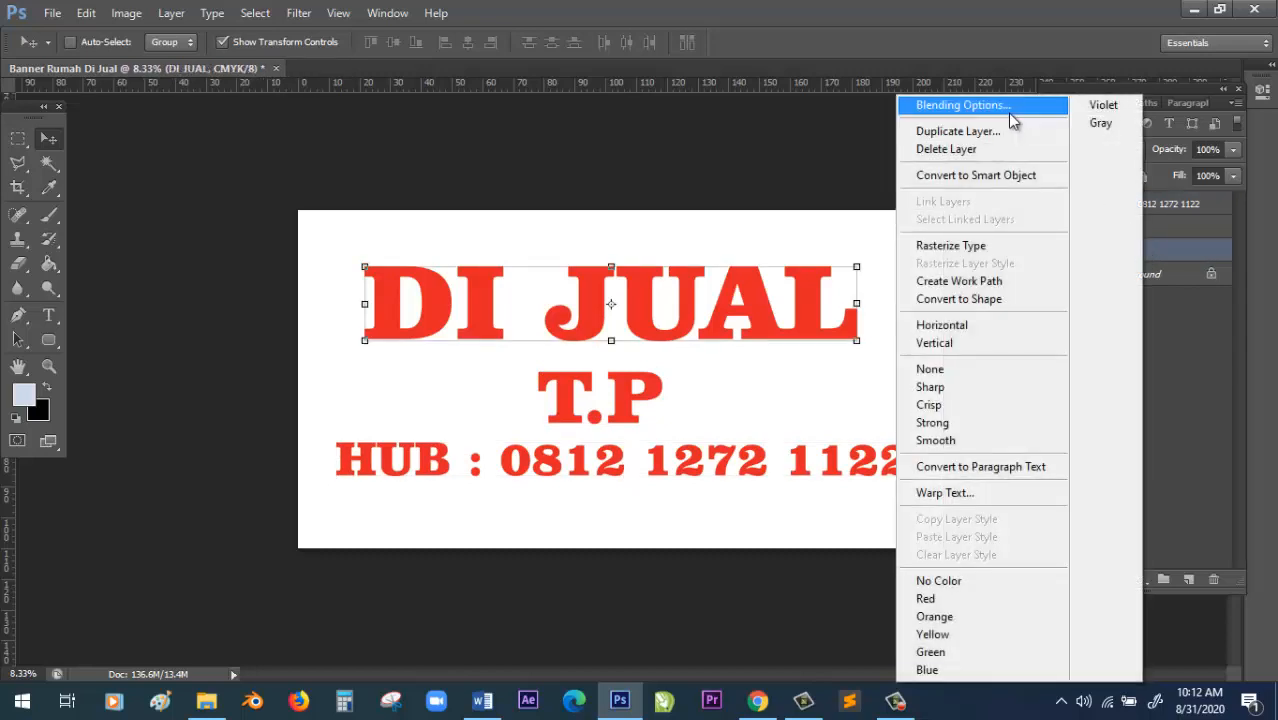
click(1008, 114)
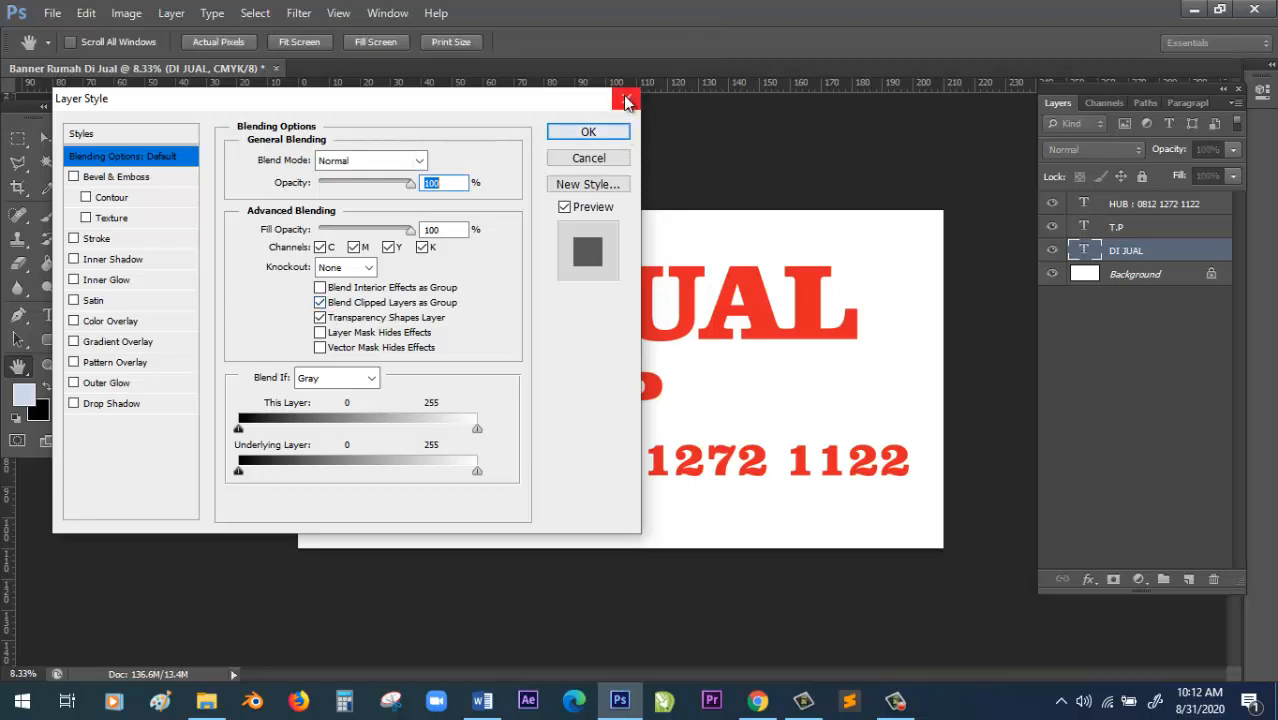
click(588, 131)
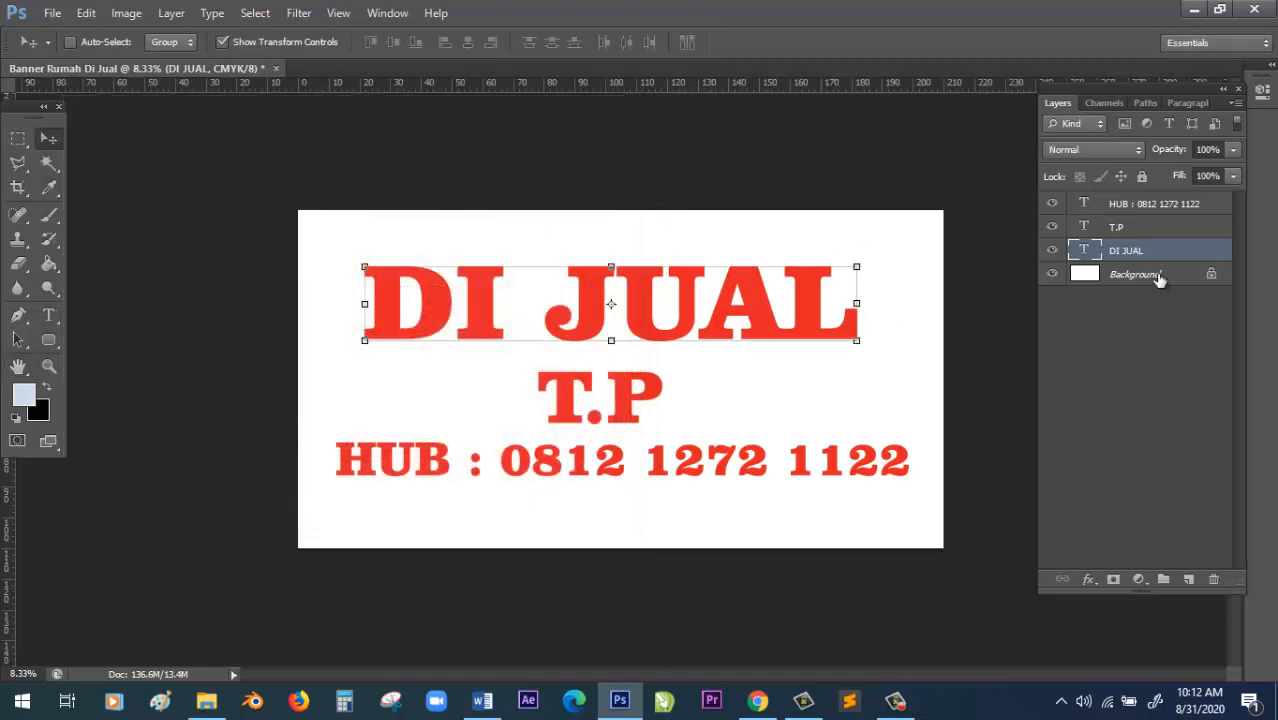
Duplicate the Background layer, keeping the suggested name for the copy.
click(1140, 278)
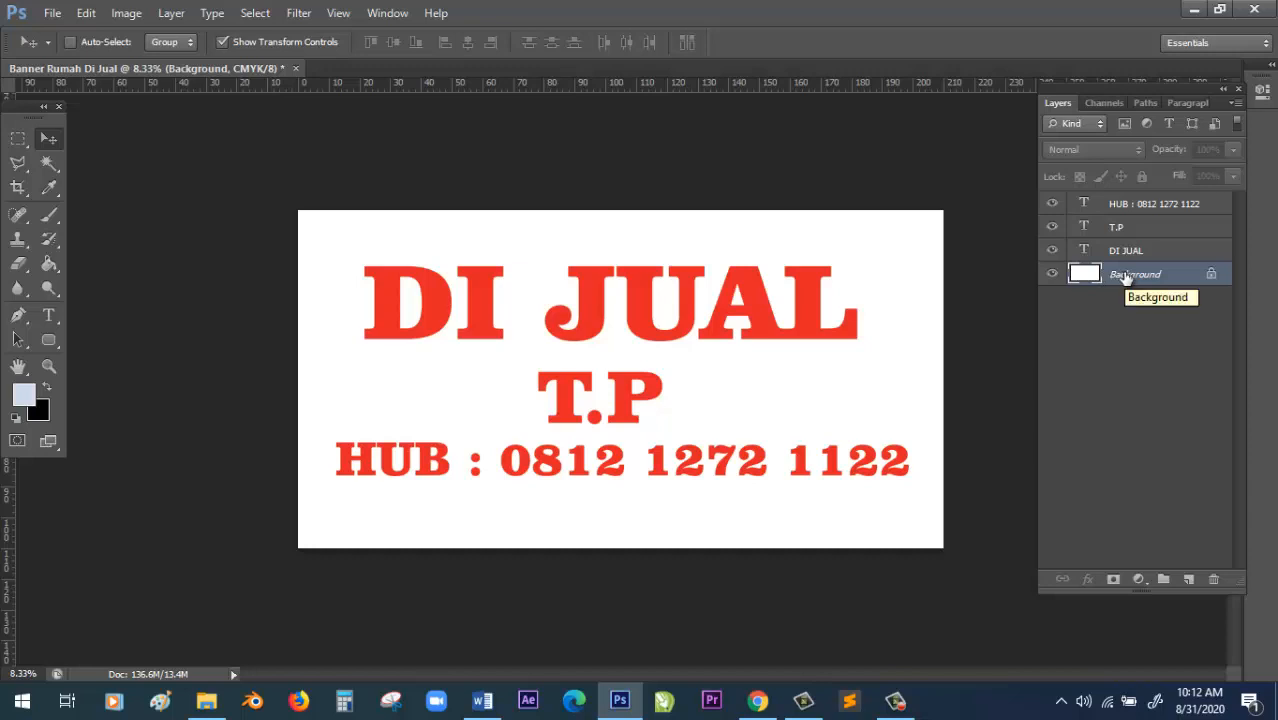
right_click(1127, 280)
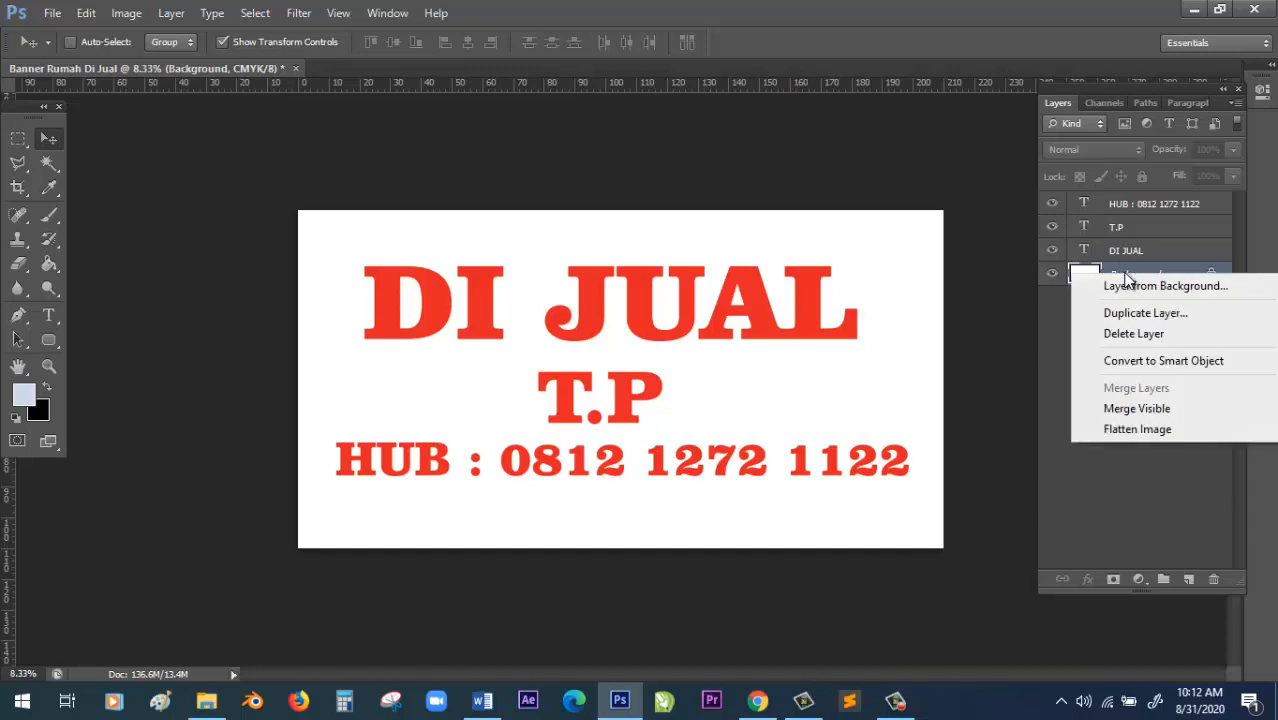
click(1117, 313)
key(Return)
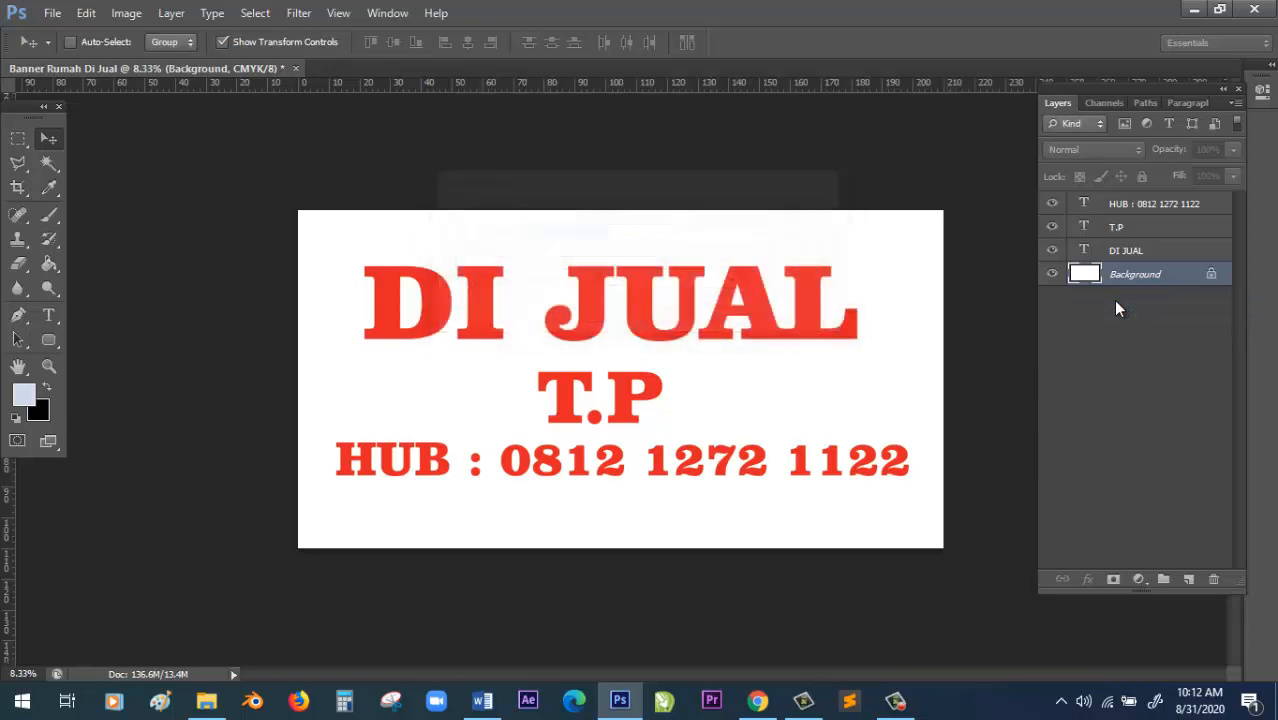
Set the foreground colour to bright yellow (f6ff03) and fill the Background copy layer with it using the Paint Bucket.
click(49, 266)
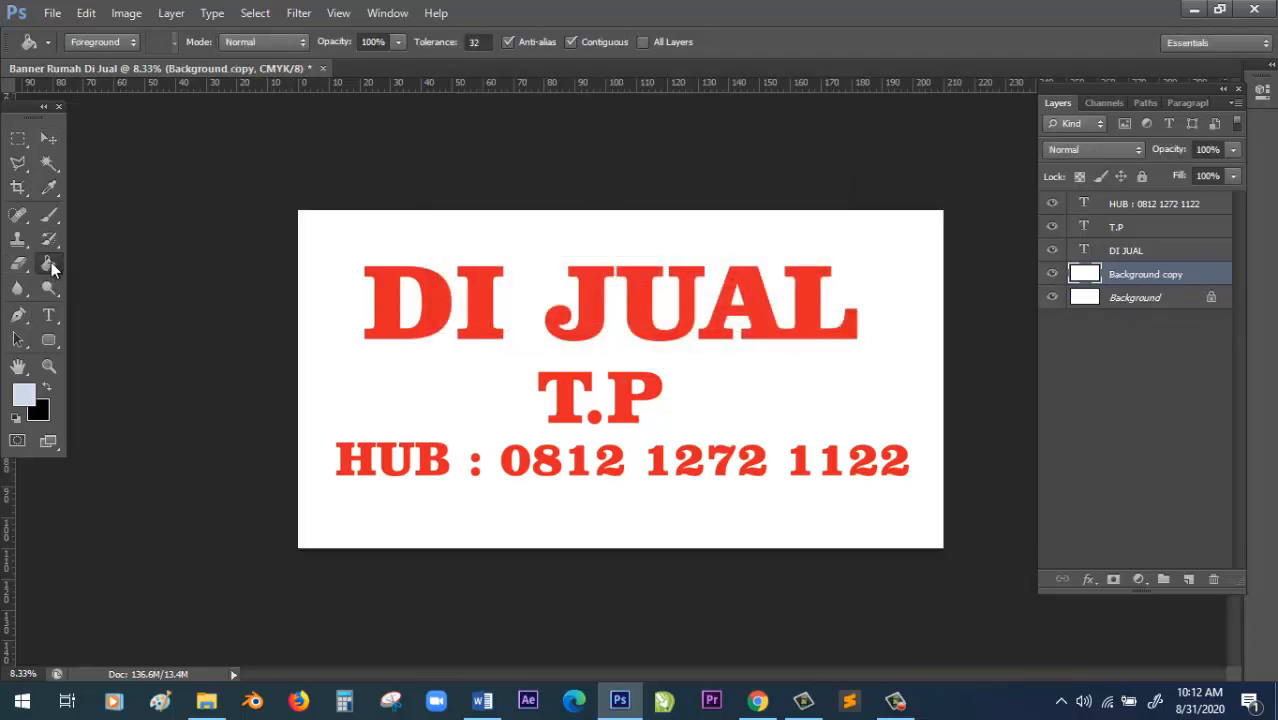
click(27, 397)
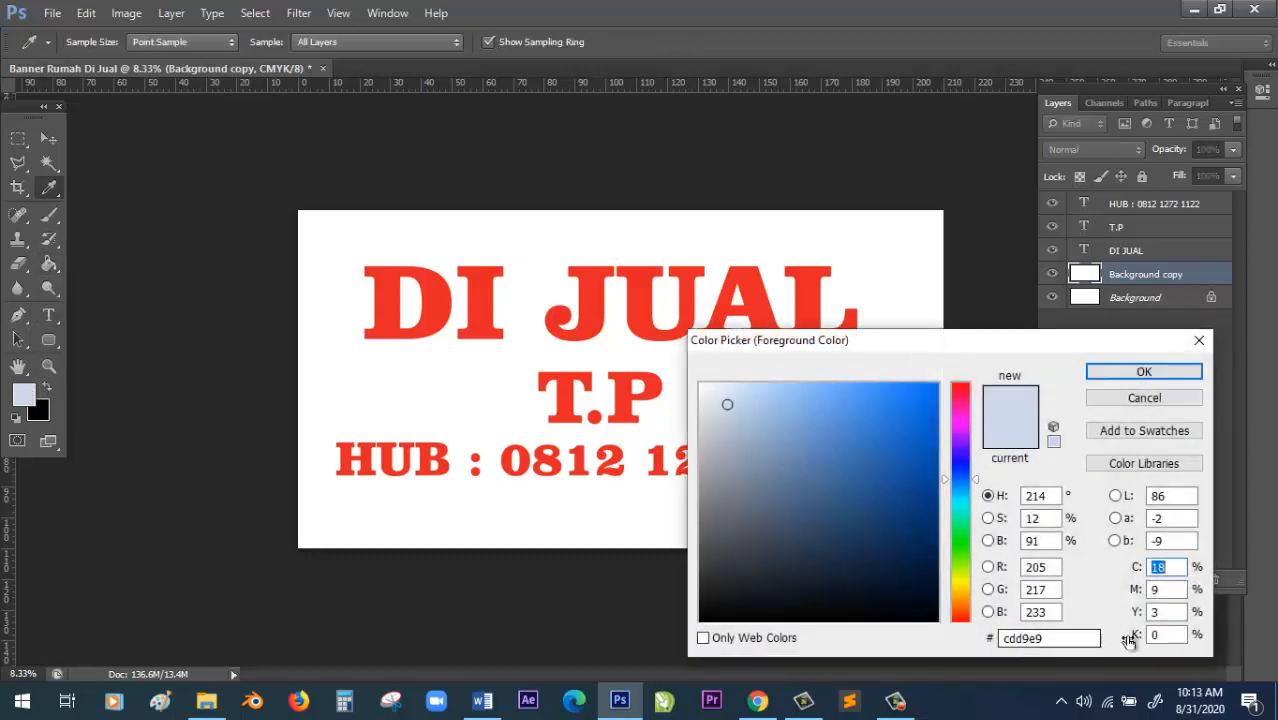
click(957, 580)
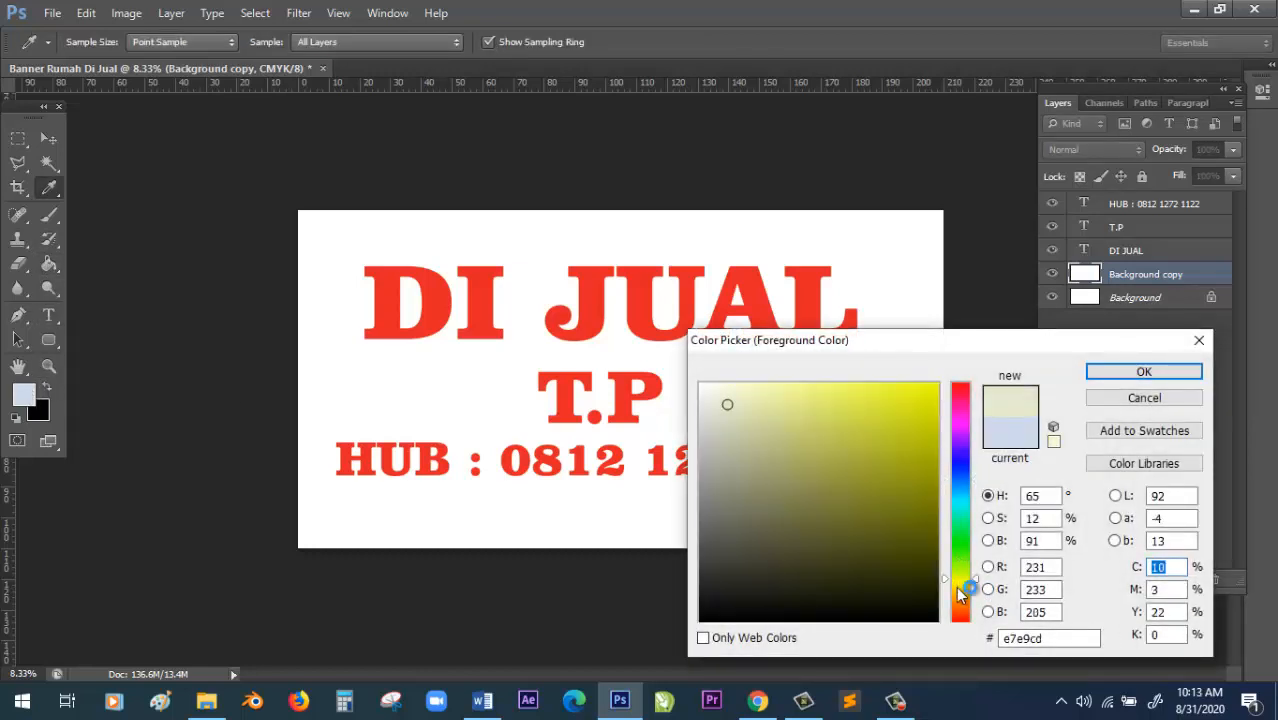
click(958, 582)
click(934, 385)
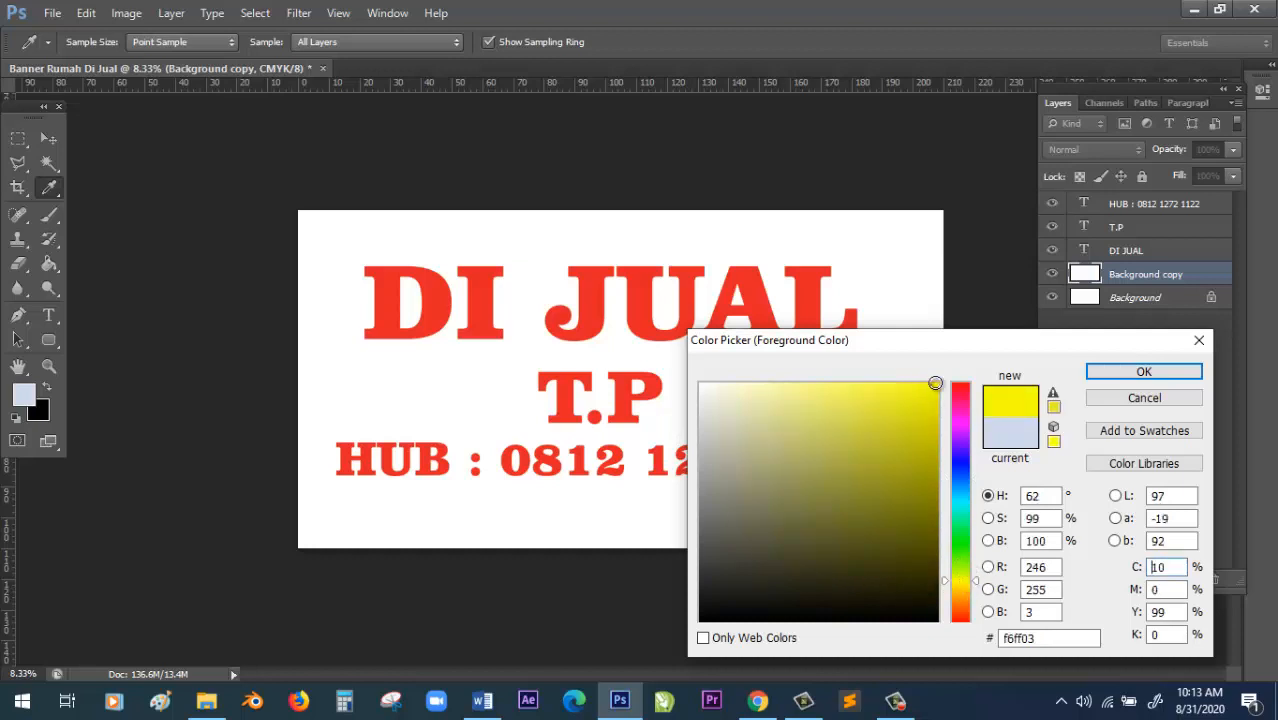
click(1150, 371)
key(g)
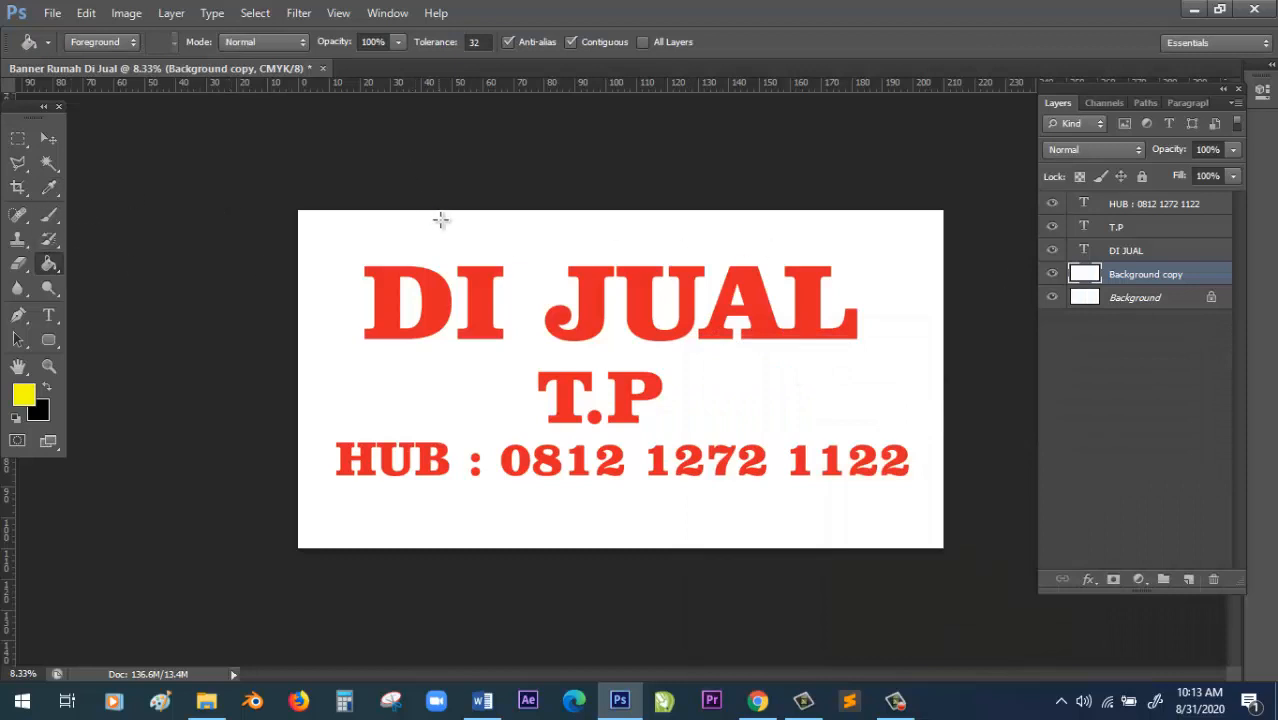
click(440, 219)
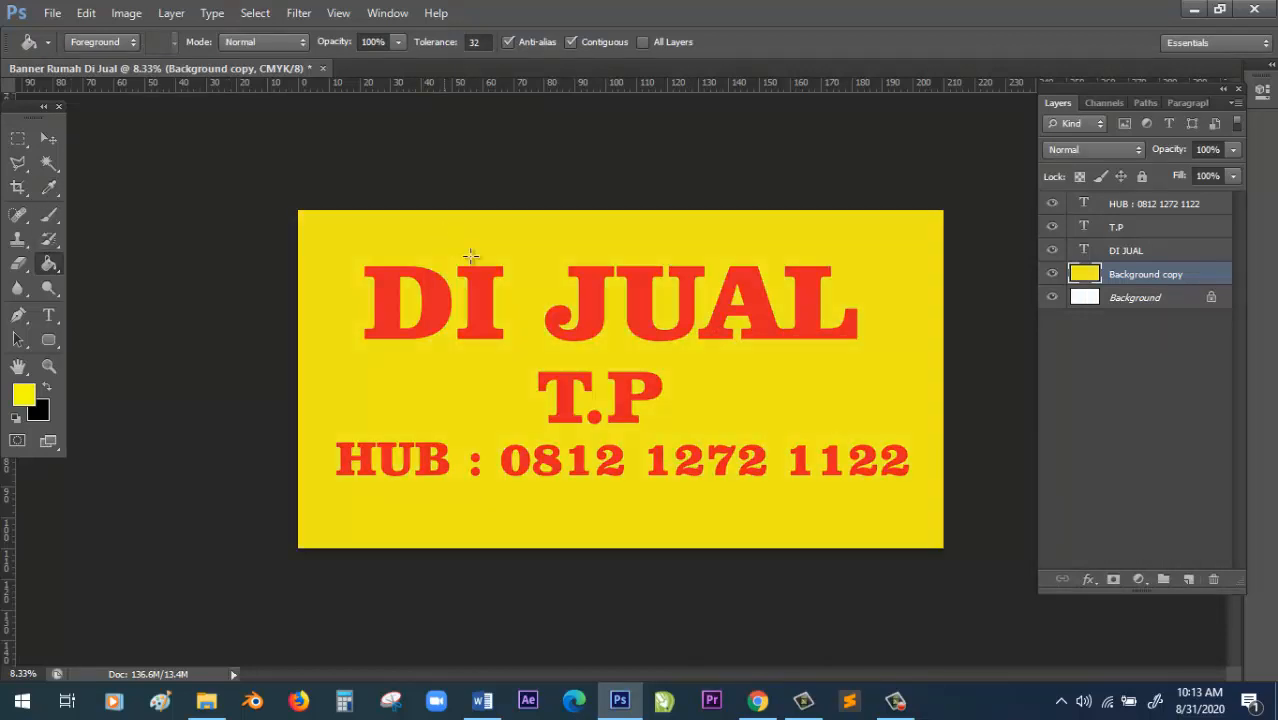
Open the blending options of the "DI JUAL" text layer and enable Outer Glow.
click(48, 138)
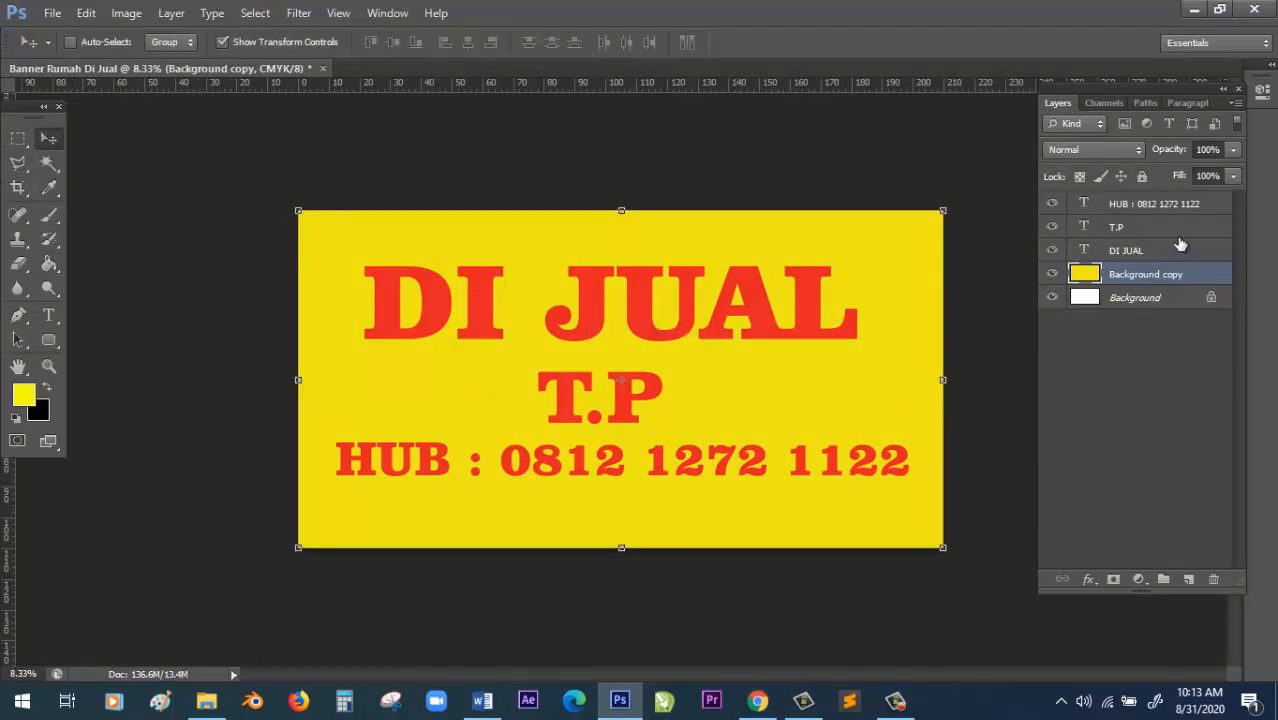
click(1172, 205)
click(1131, 254)
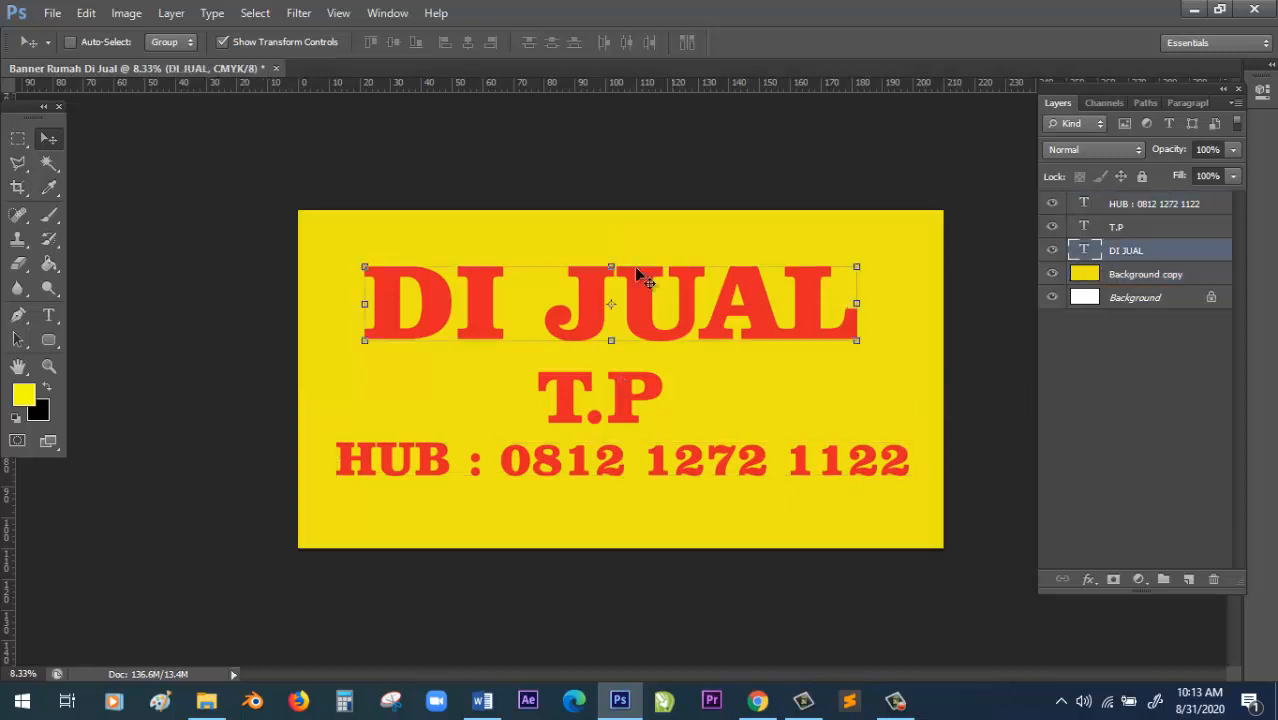
right_click(1147, 254)
click(1003, 106)
drag(460, 108, 996, 87)
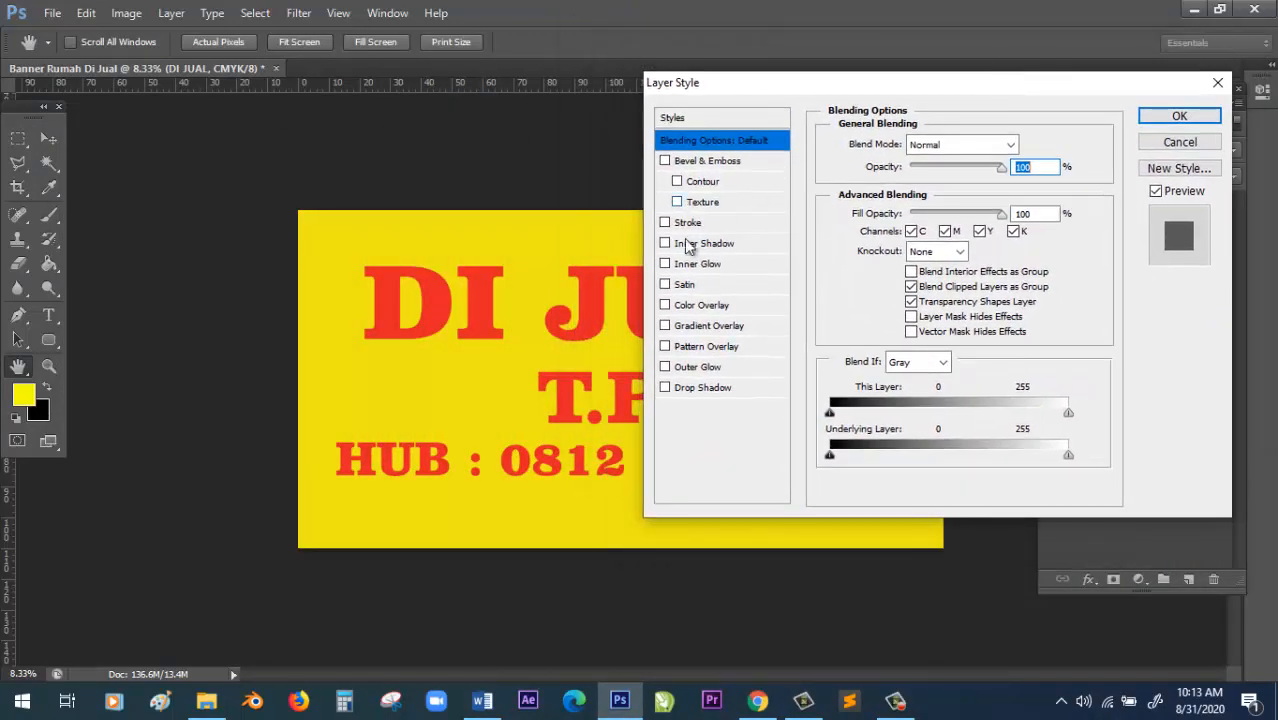
click(698, 368)
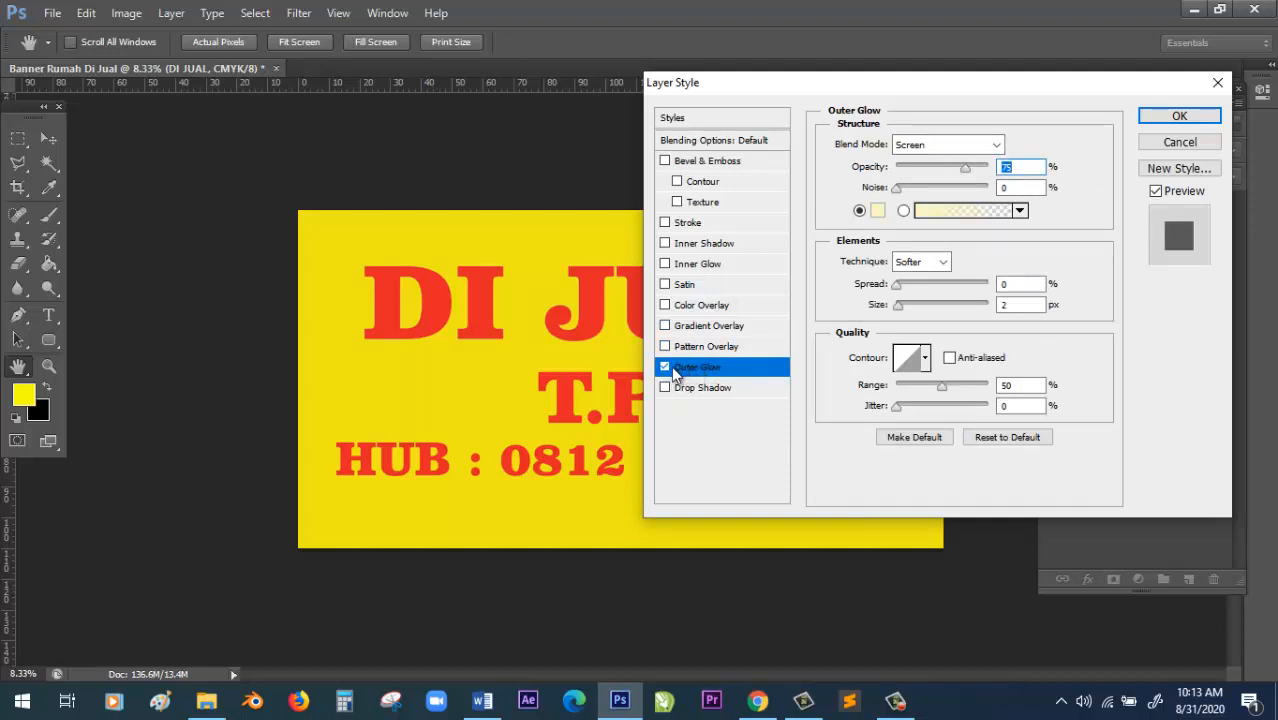
click(665, 367)
click(665, 367)
Give the outer glow Normal blend mode, 100% opacity and a near-white colour (fffffe).
click(990, 145)
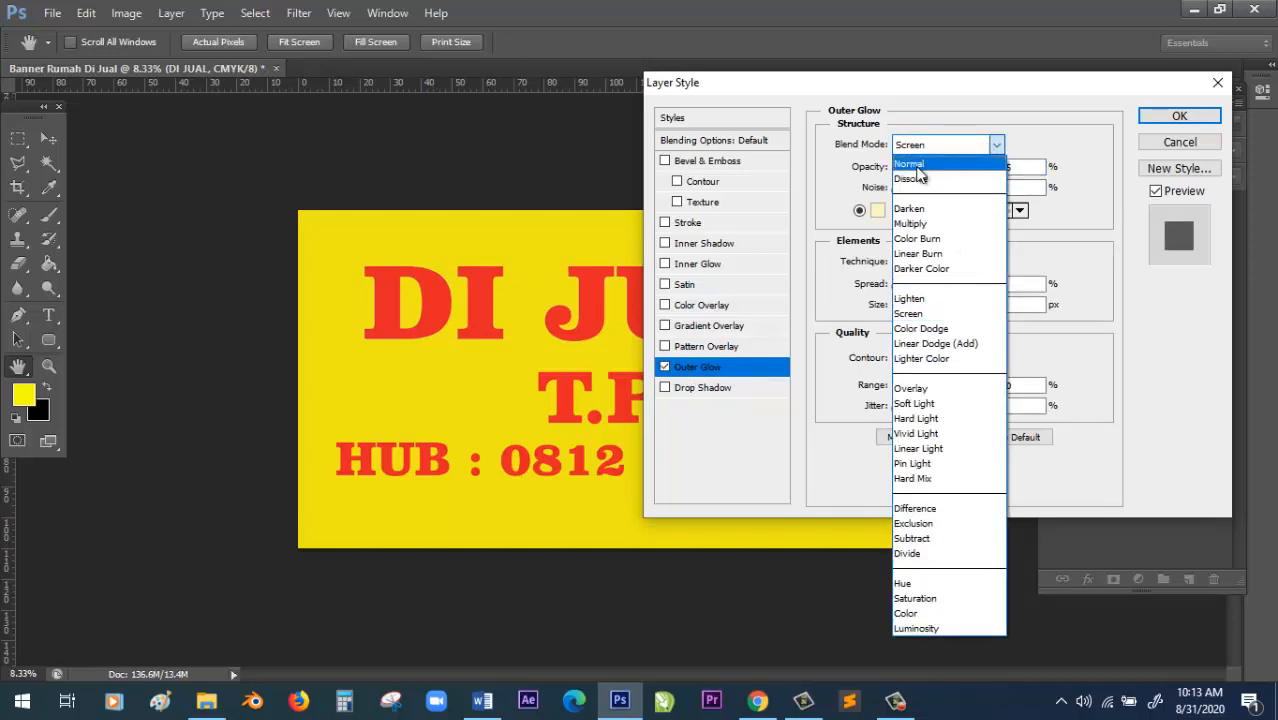
click(970, 166)
drag(966, 170, 996, 170)
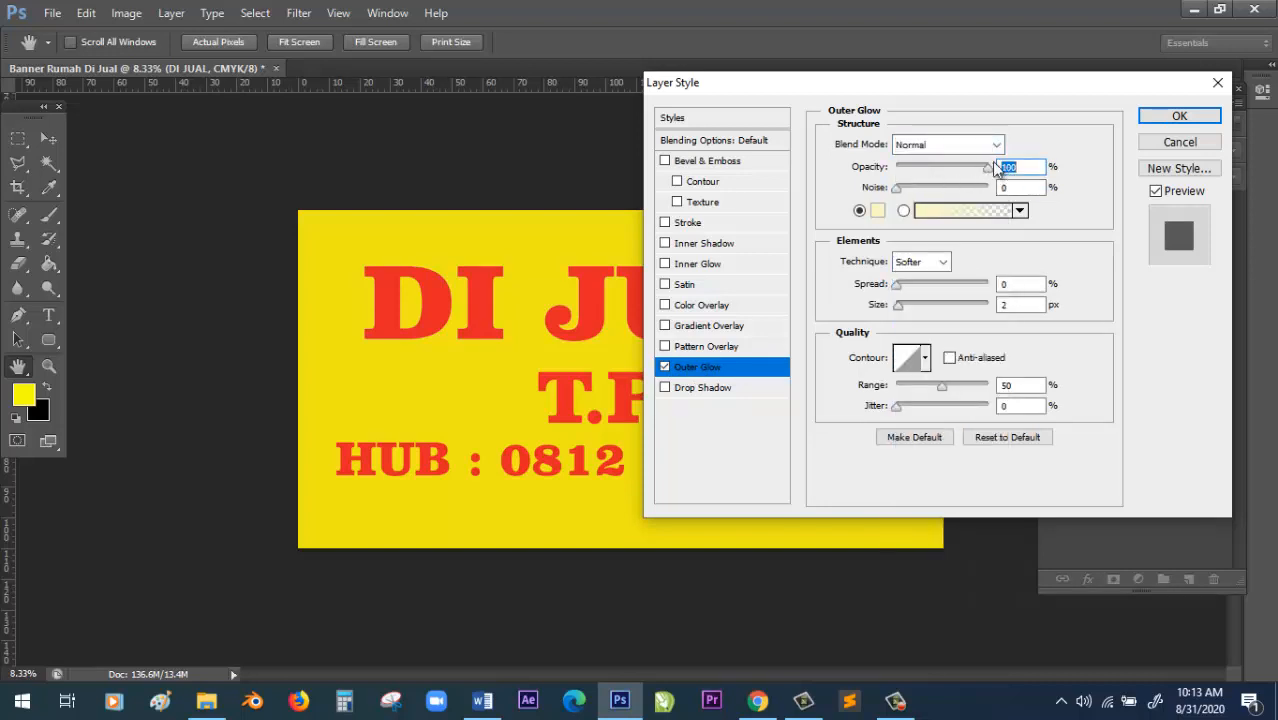
click(878, 212)
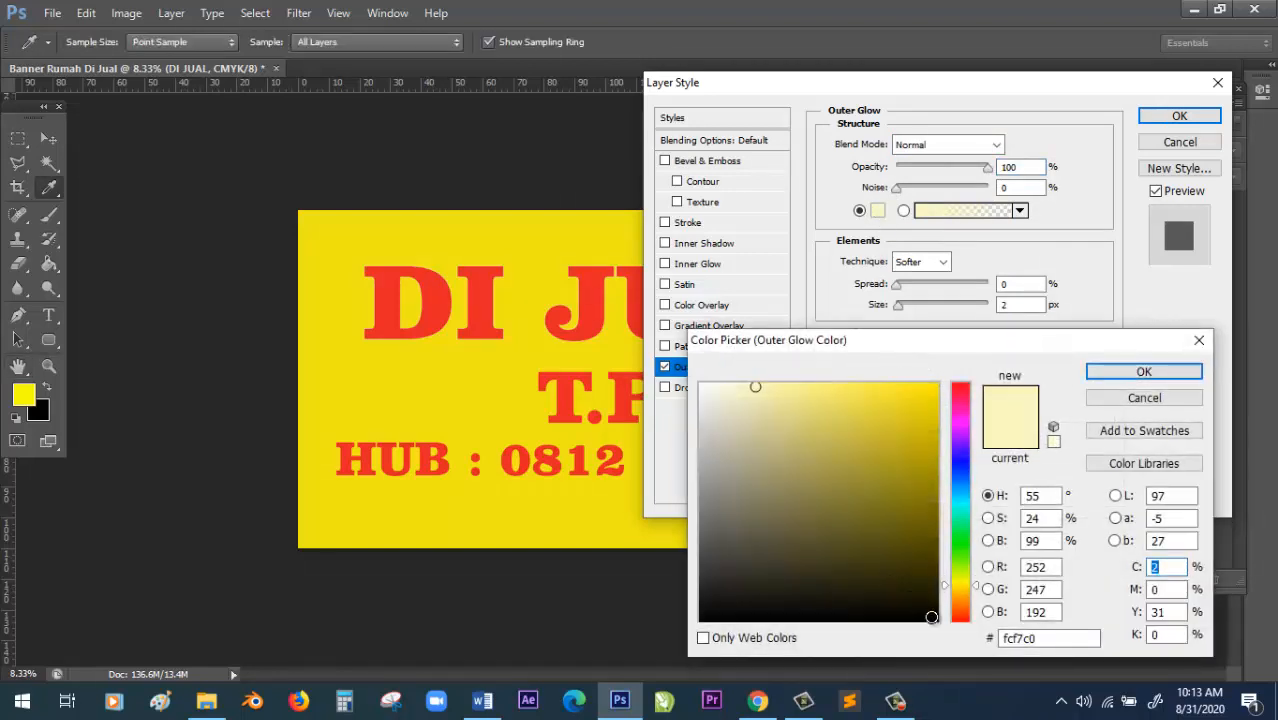
mouse_move(931, 617)
mouse_down()
mouse_move(941, 626)
mouse_move(793, 380)
mouse_move(701, 385)
mouse_up()
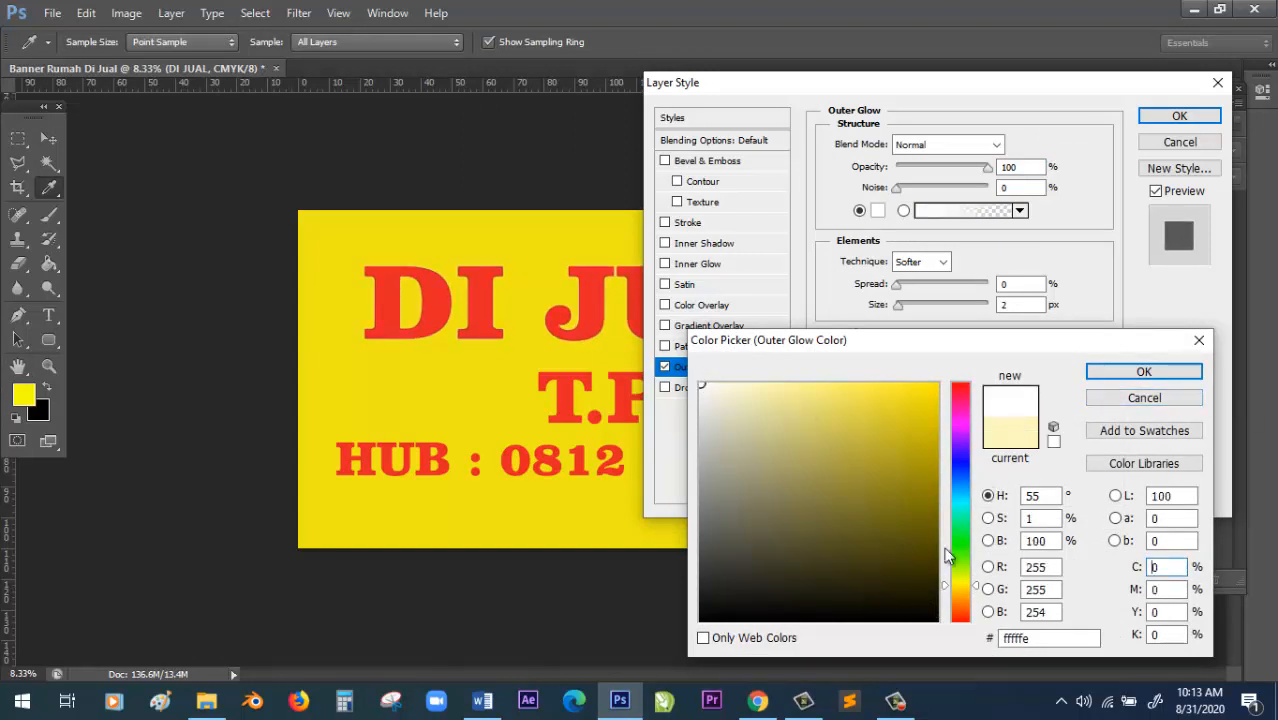
click(1141, 371)
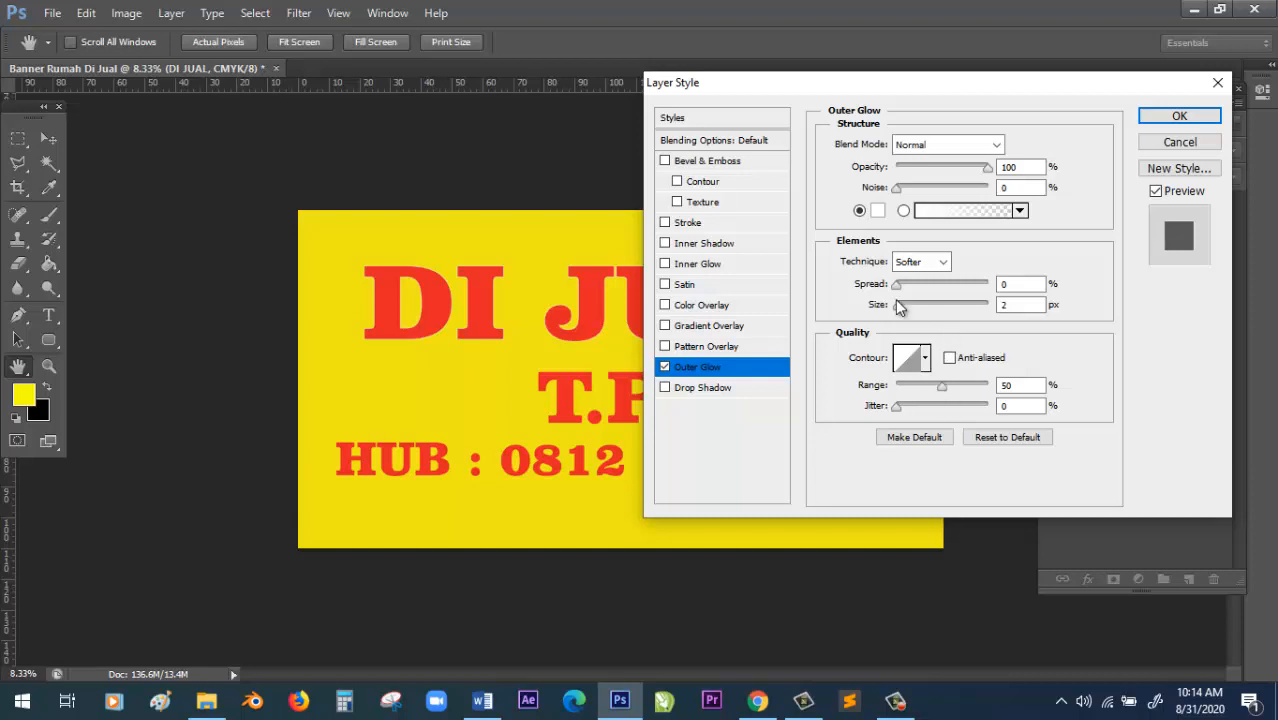
Set the outer glow's size to 40 px and its range to 1%.
drag(897, 303, 926, 311)
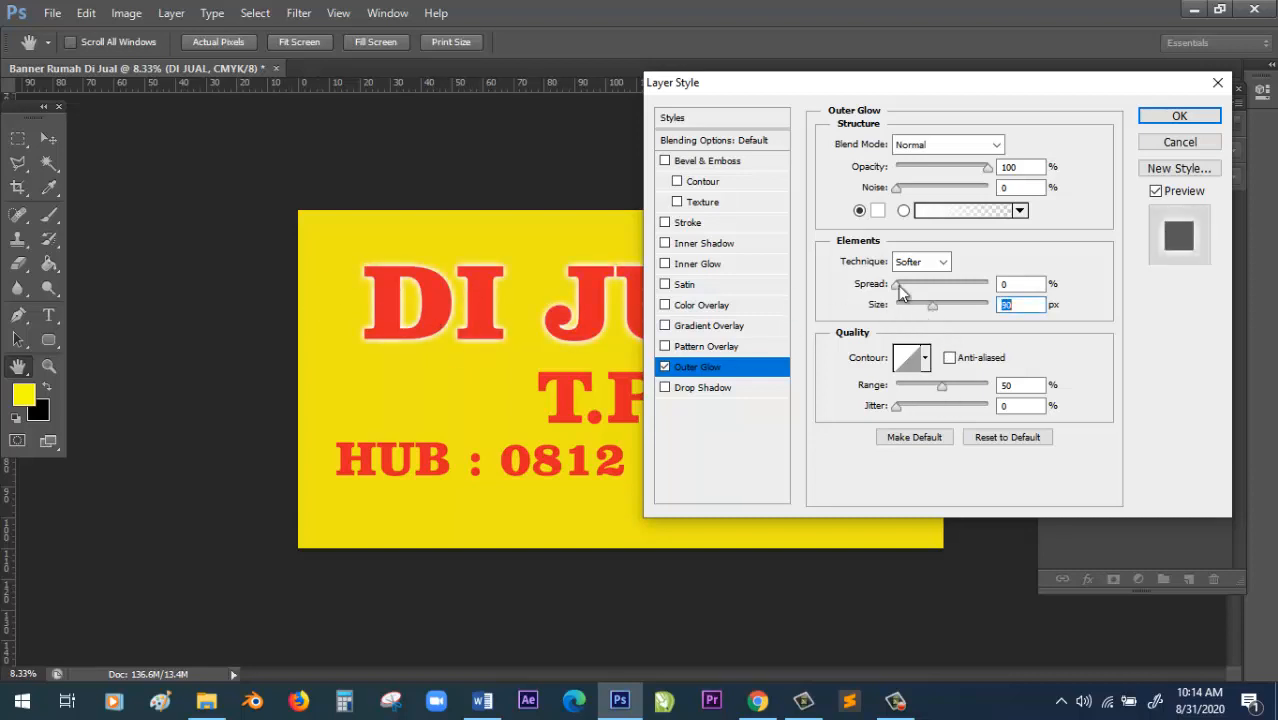
click(941, 388)
drag(941, 388, 866, 387)
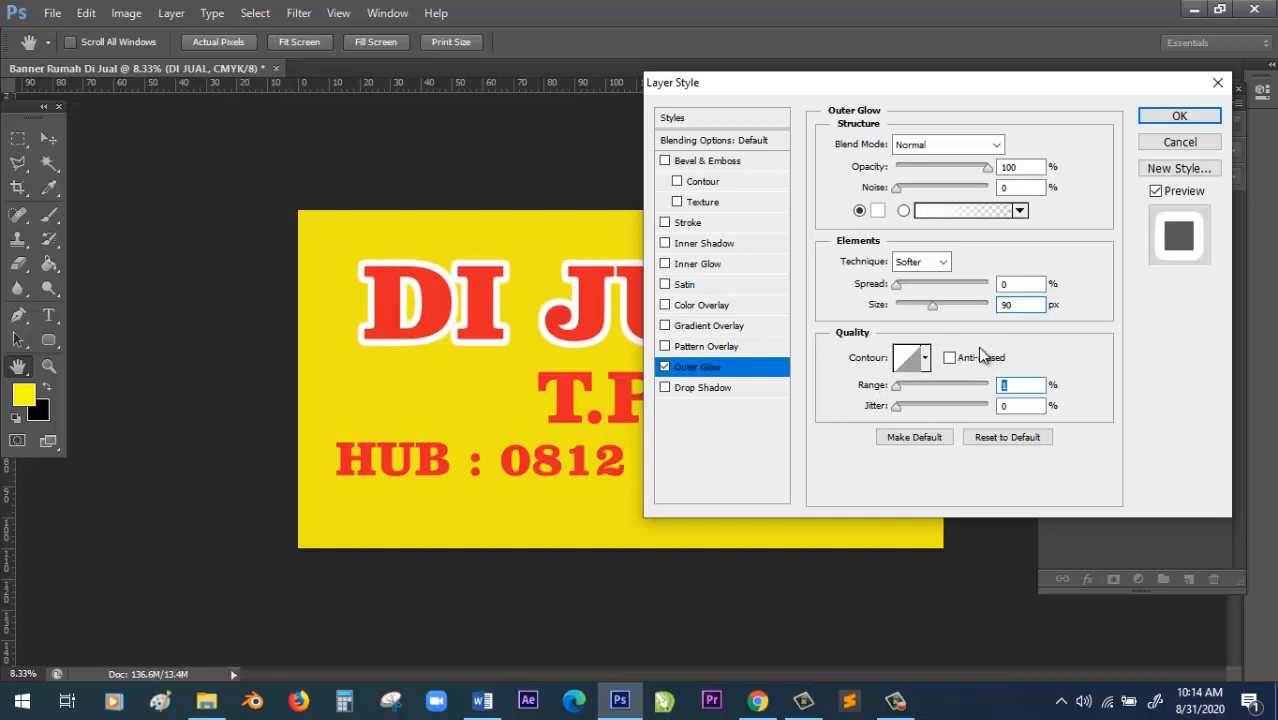
drag(933, 313, 920, 314)
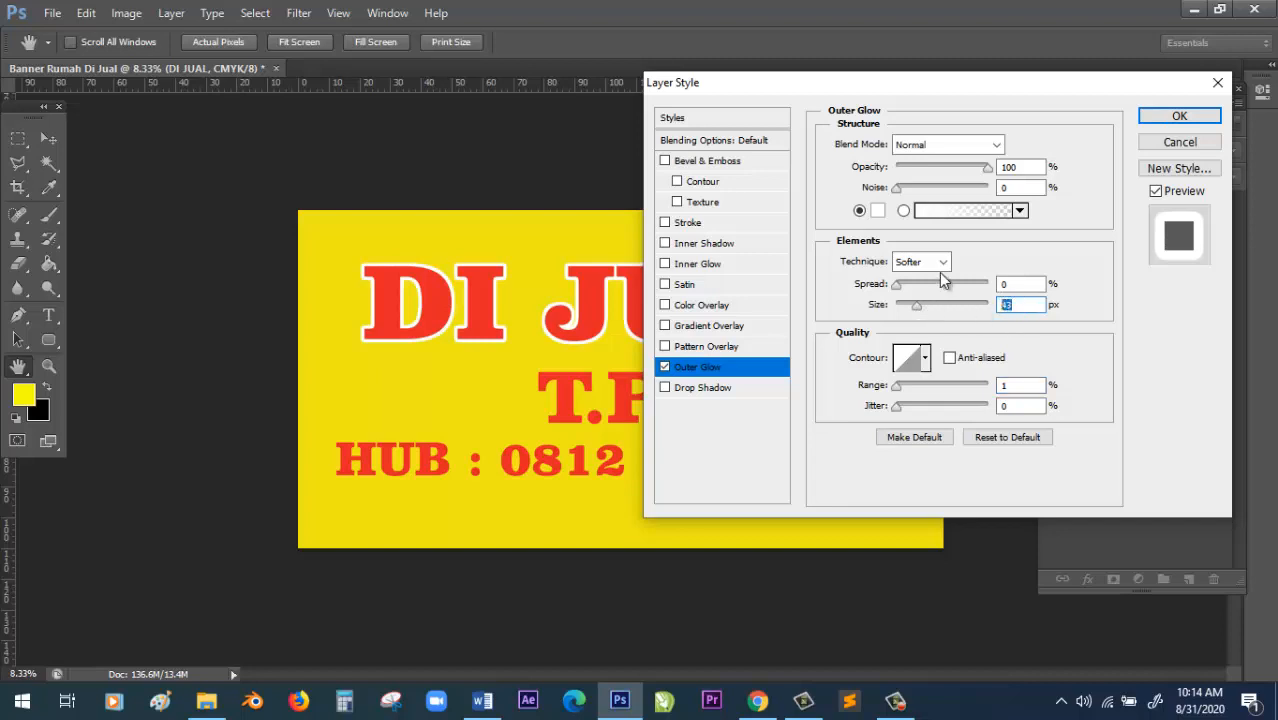
text(40)
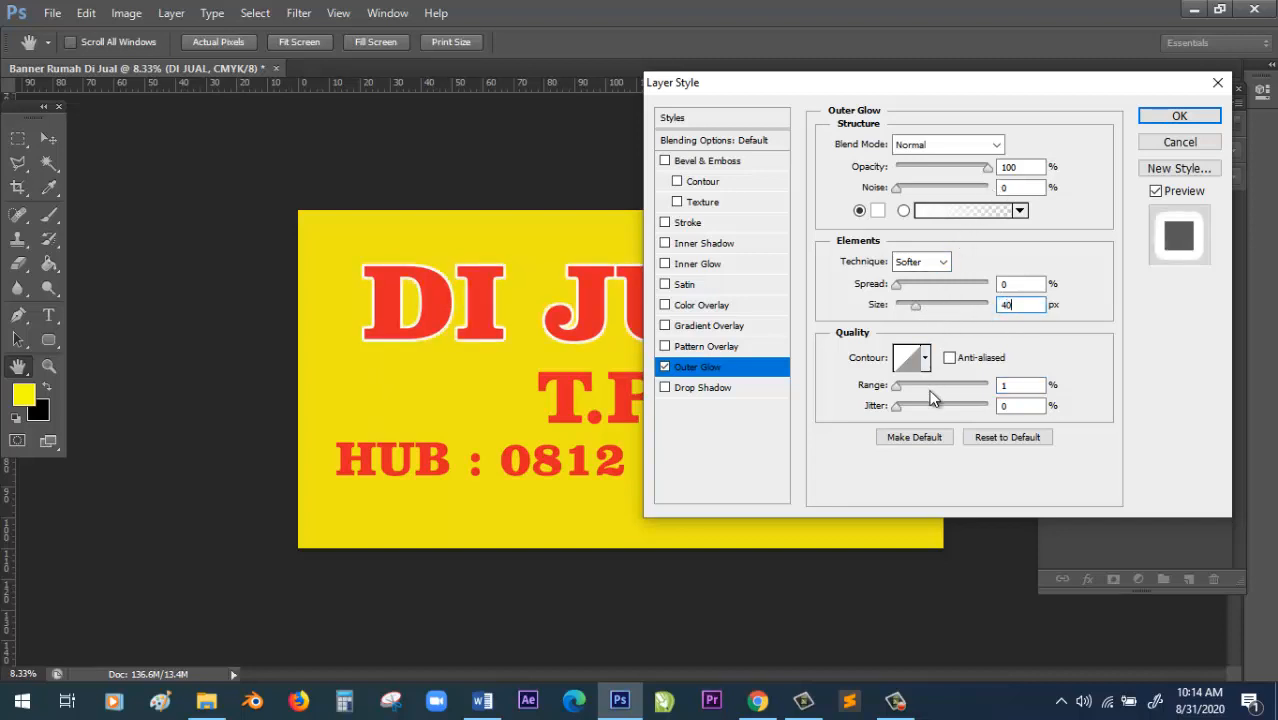
Enable a Drop Shadow on the "DI JUAL" text with Normal blend mode and 100% opacity.
click(698, 390)
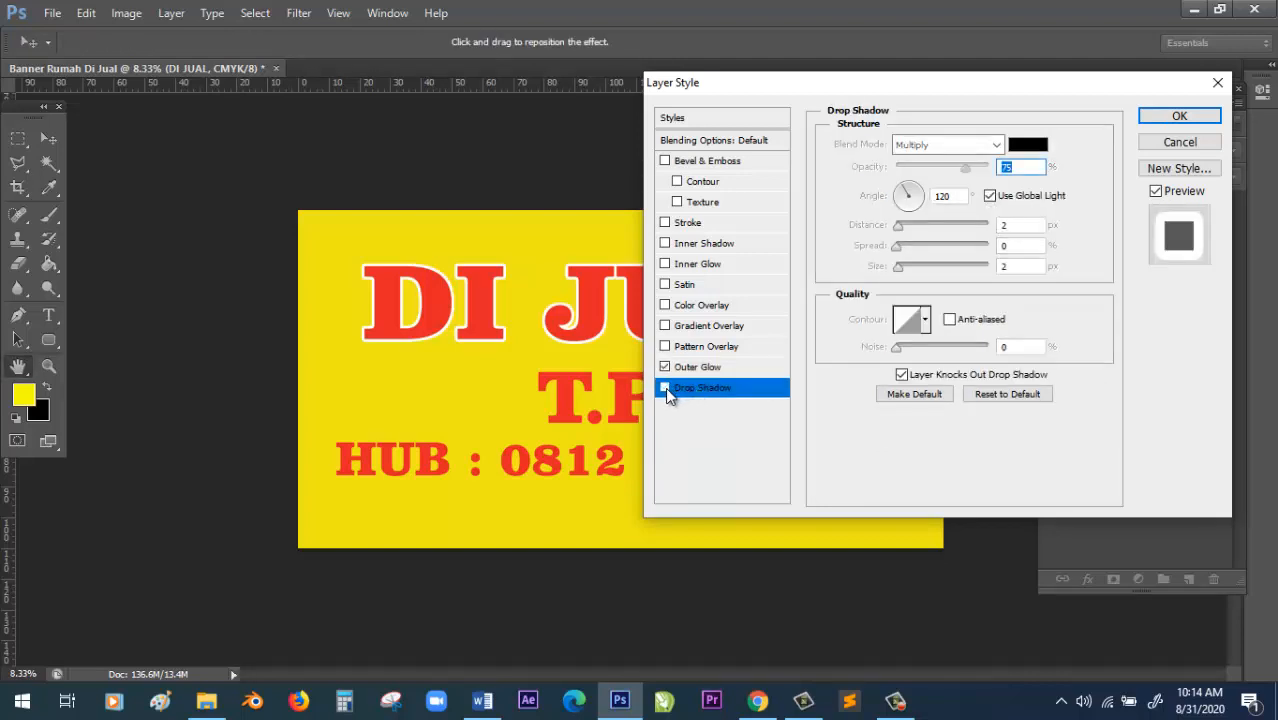
click(963, 152)
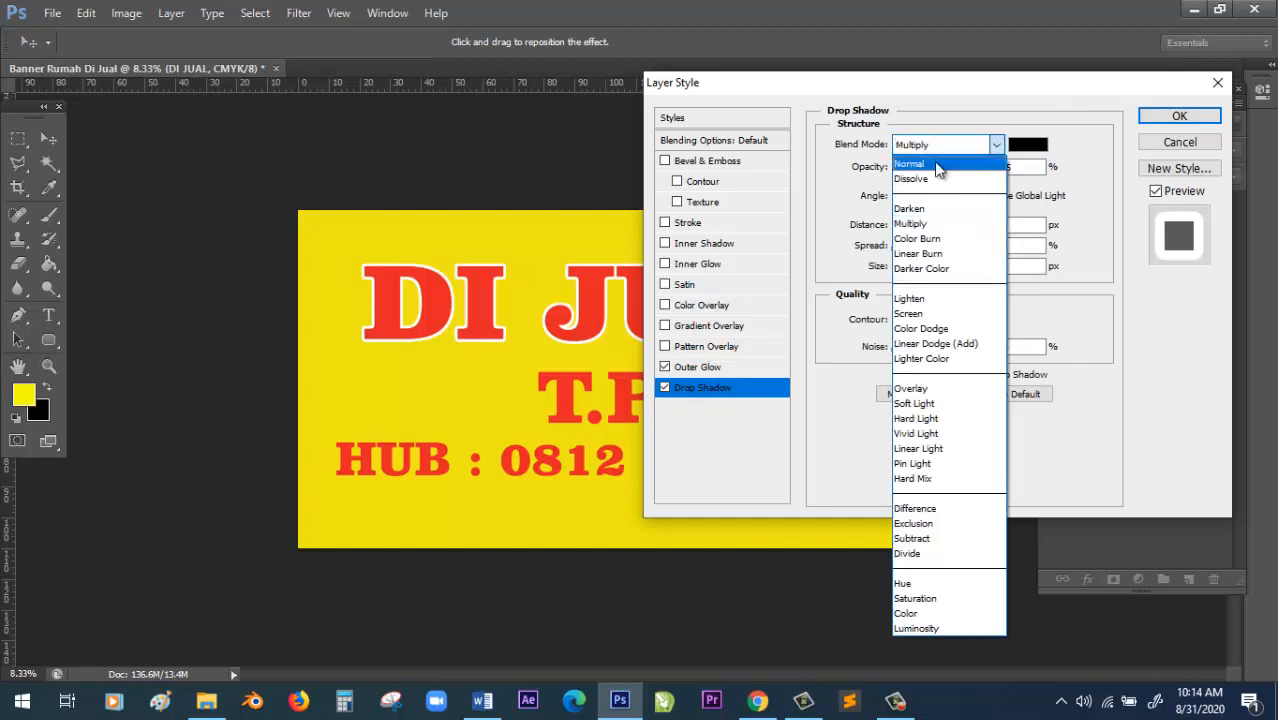
click(966, 164)
drag(967, 167, 990, 167)
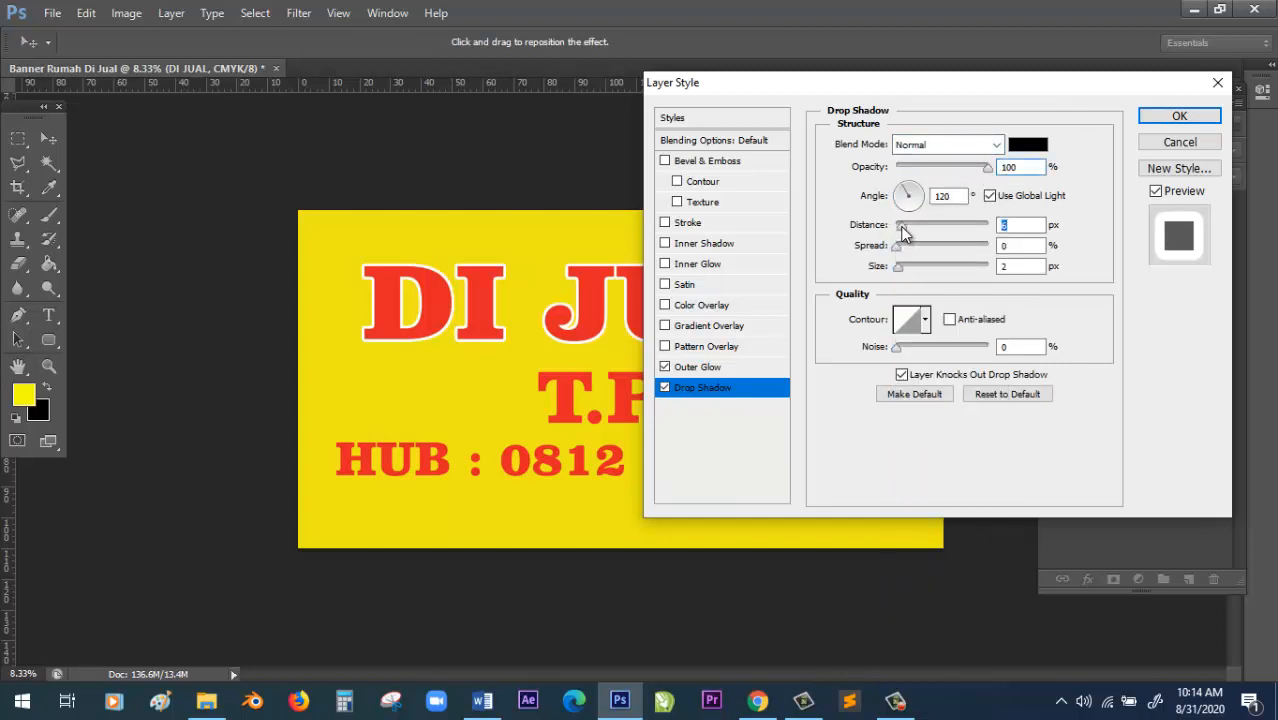
Set the drop shadow of the "DI JUAL" text to 60 px distance, 50% spread and 150 px size, and apply the style.
drag(903, 230, 956, 276)
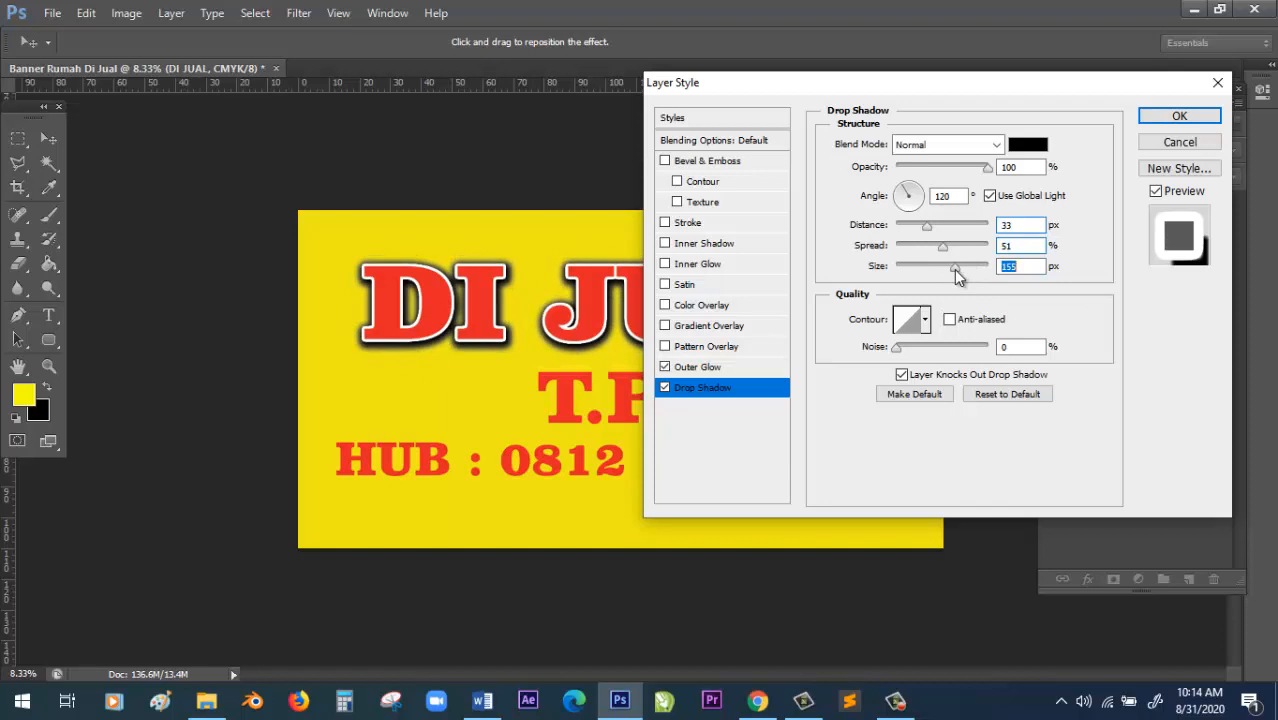
drag(931, 228, 952, 257)
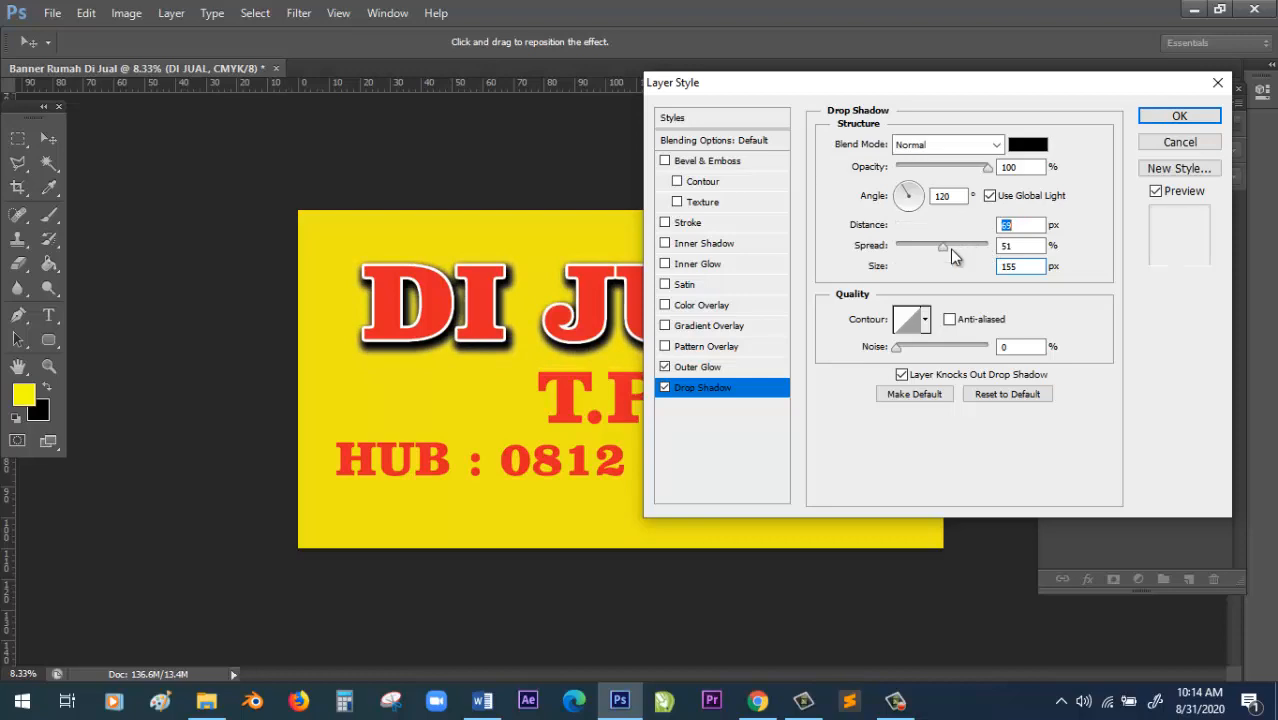
mouse_move(1012, 90)
mouse_down()
mouse_move(866, 461)
mouse_move(1041, 123)
mouse_move(871, 469)
mouse_move(951, 243)
mouse_move(1028, 109)
mouse_up()
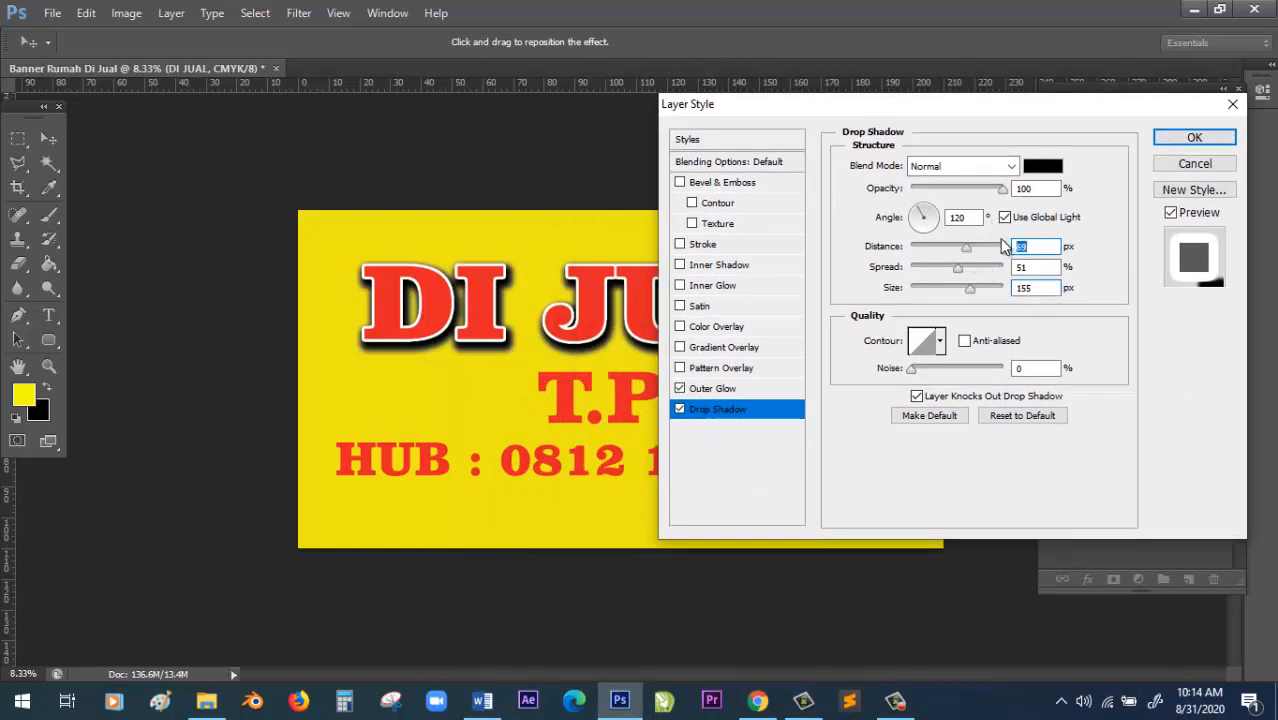
text(60)
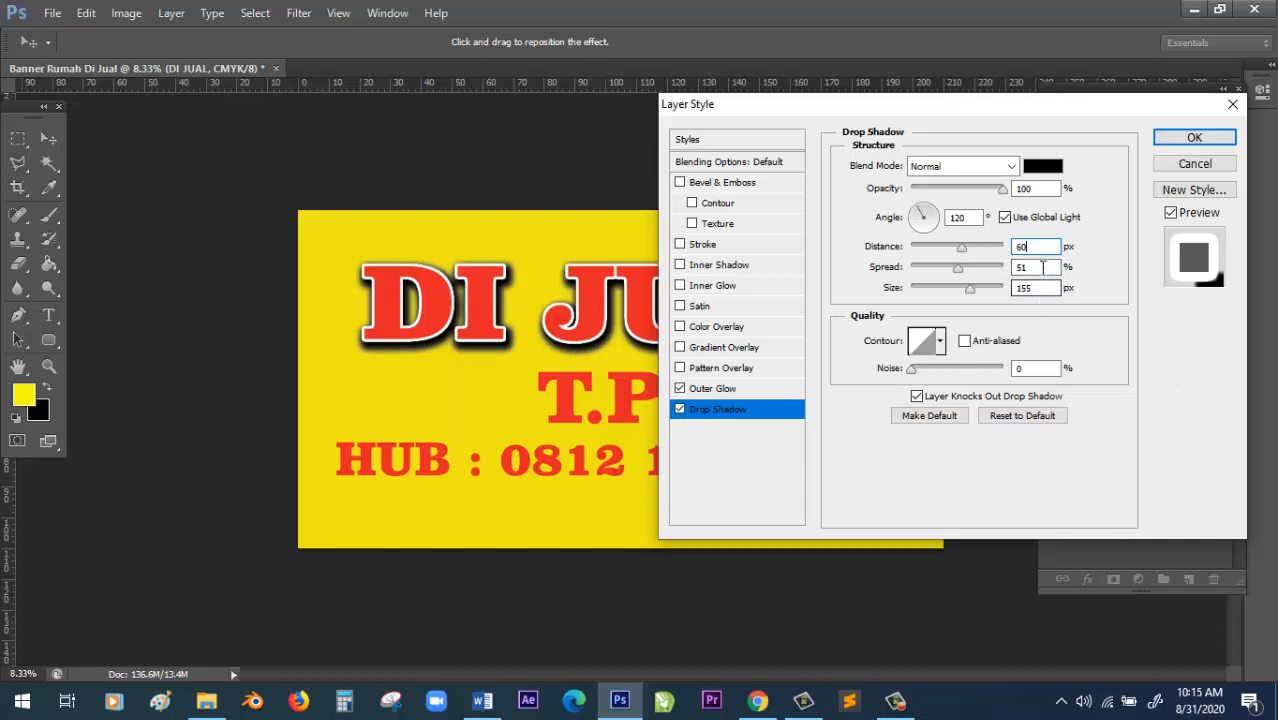
key(Tab)
text(50)
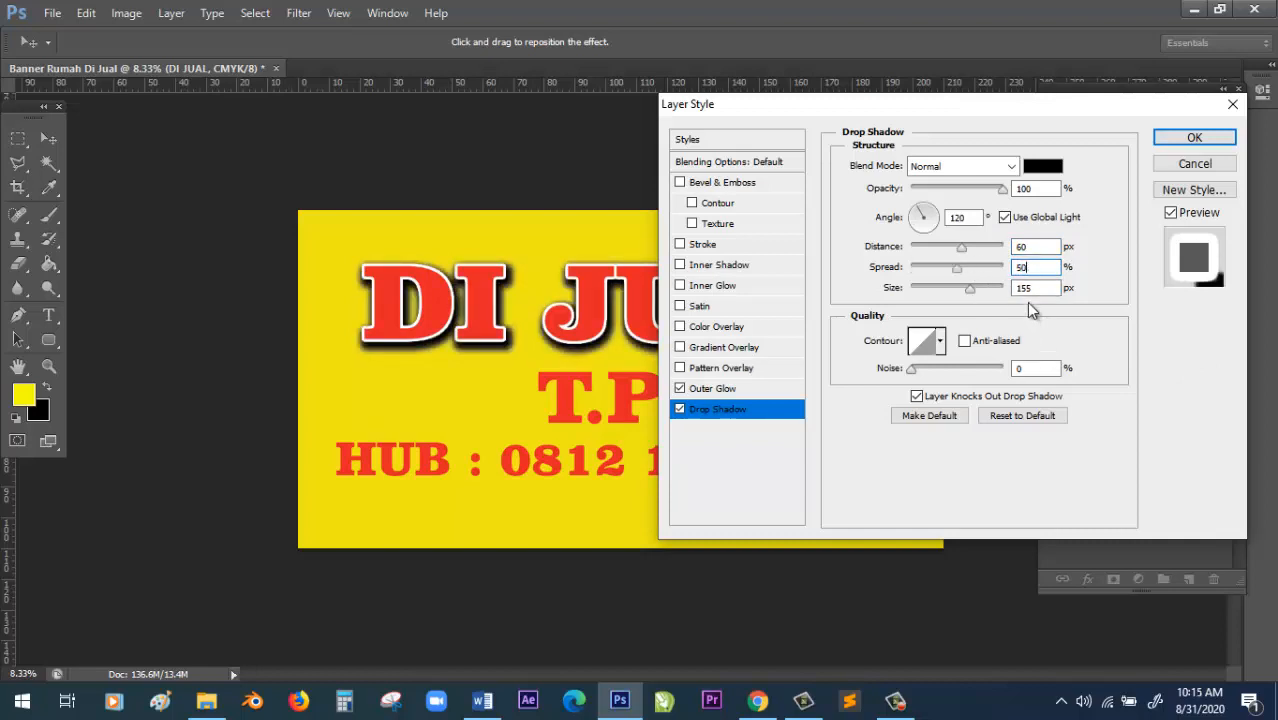
key(Tab)
text(150)
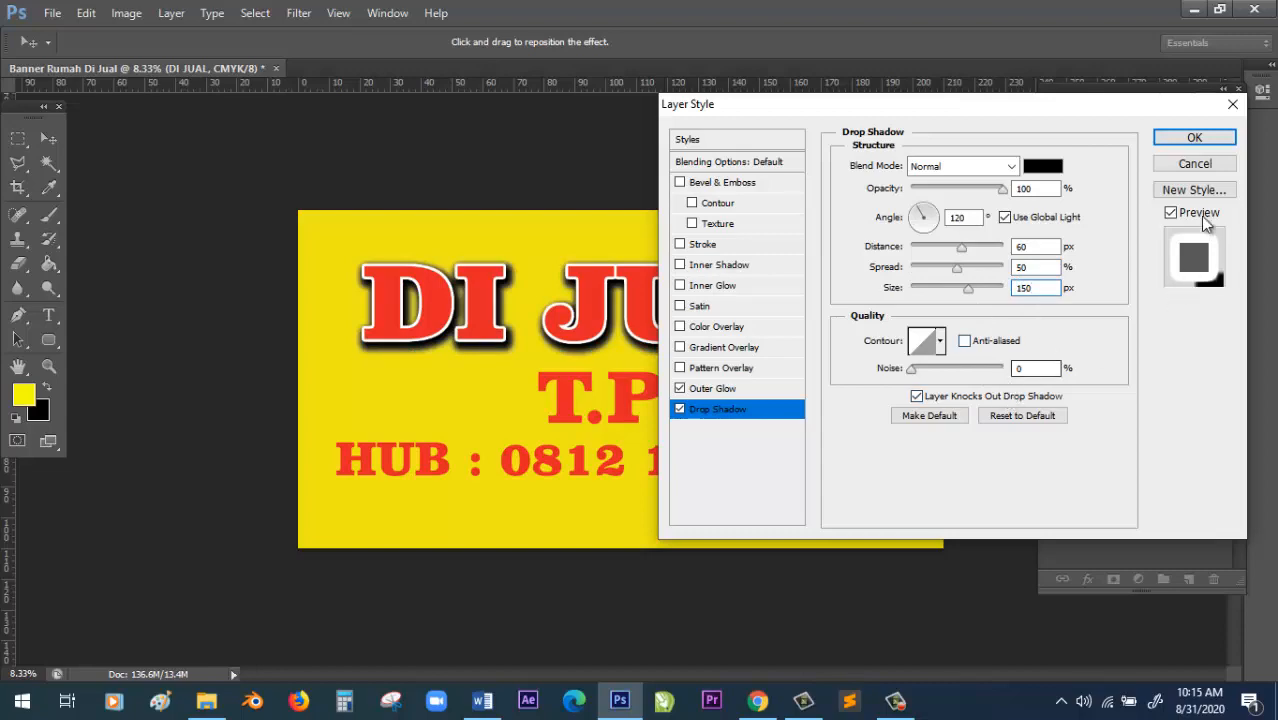
drag(1067, 104, 1068, 145)
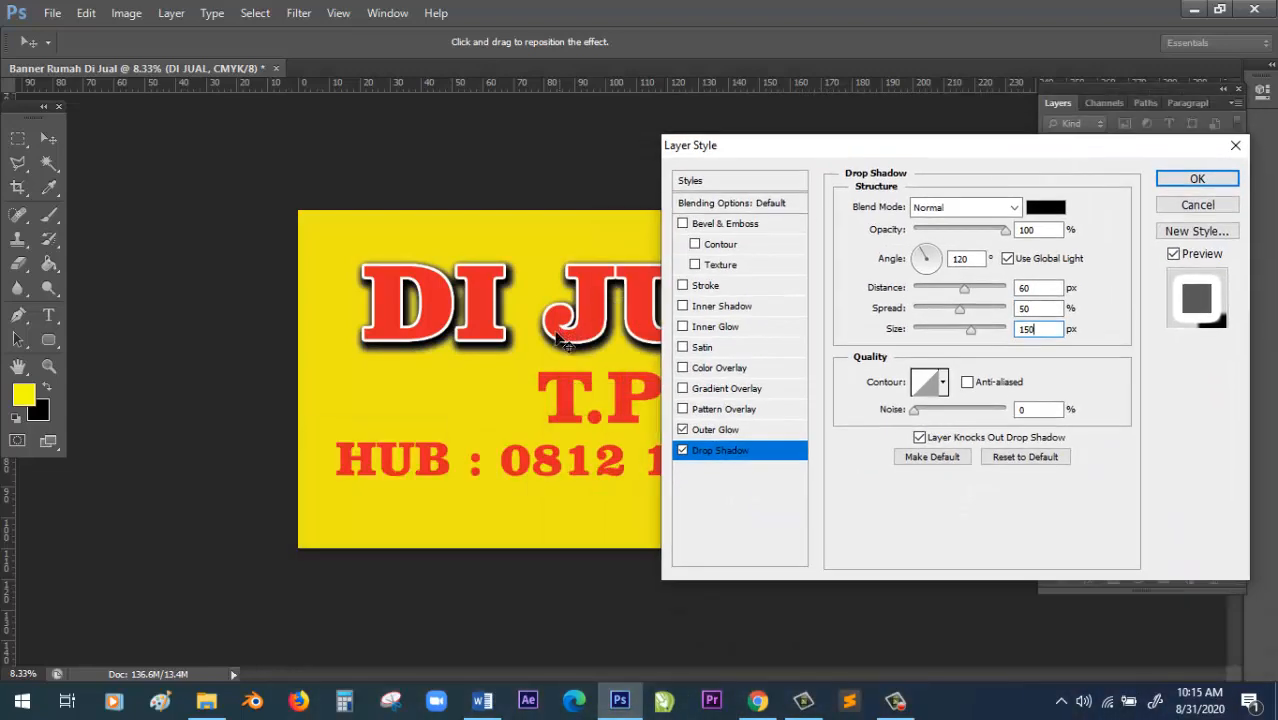
click(1197, 180)
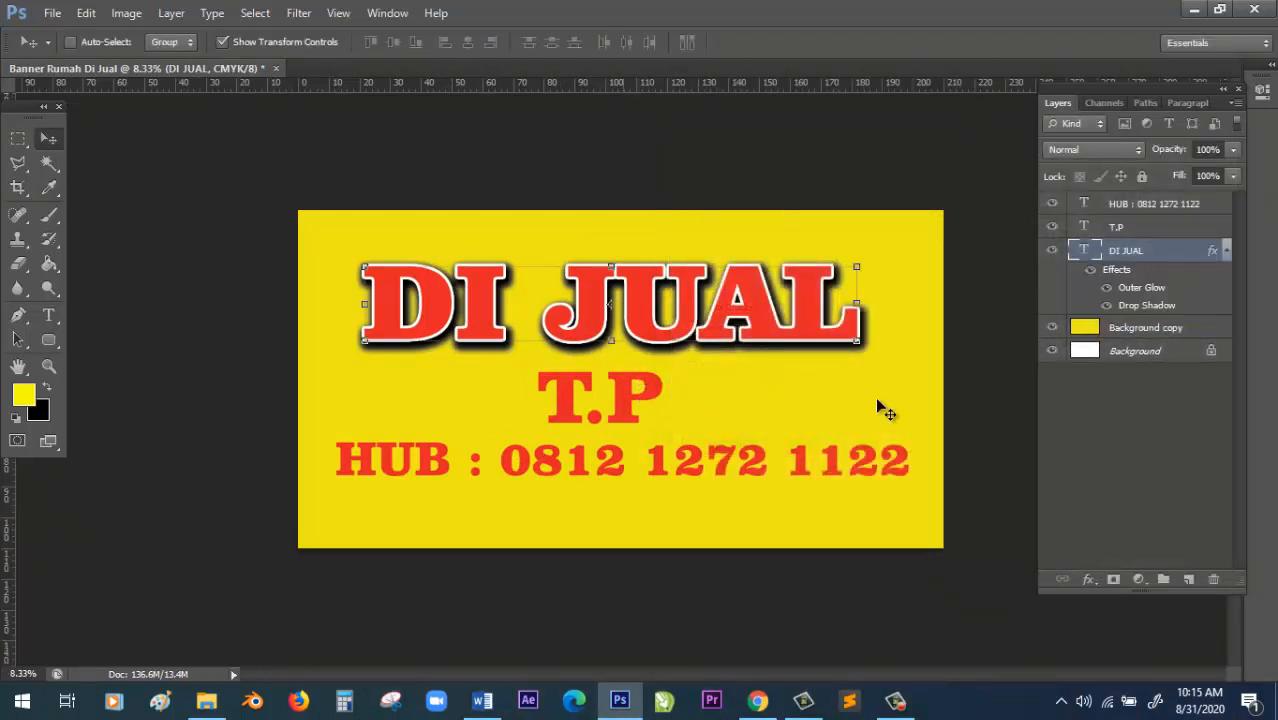
Open the blending options of the "T.P" text layer and enable Outer Glow.
click(15, 140)
click(48, 140)
click(1112, 230)
right_click(1112, 230)
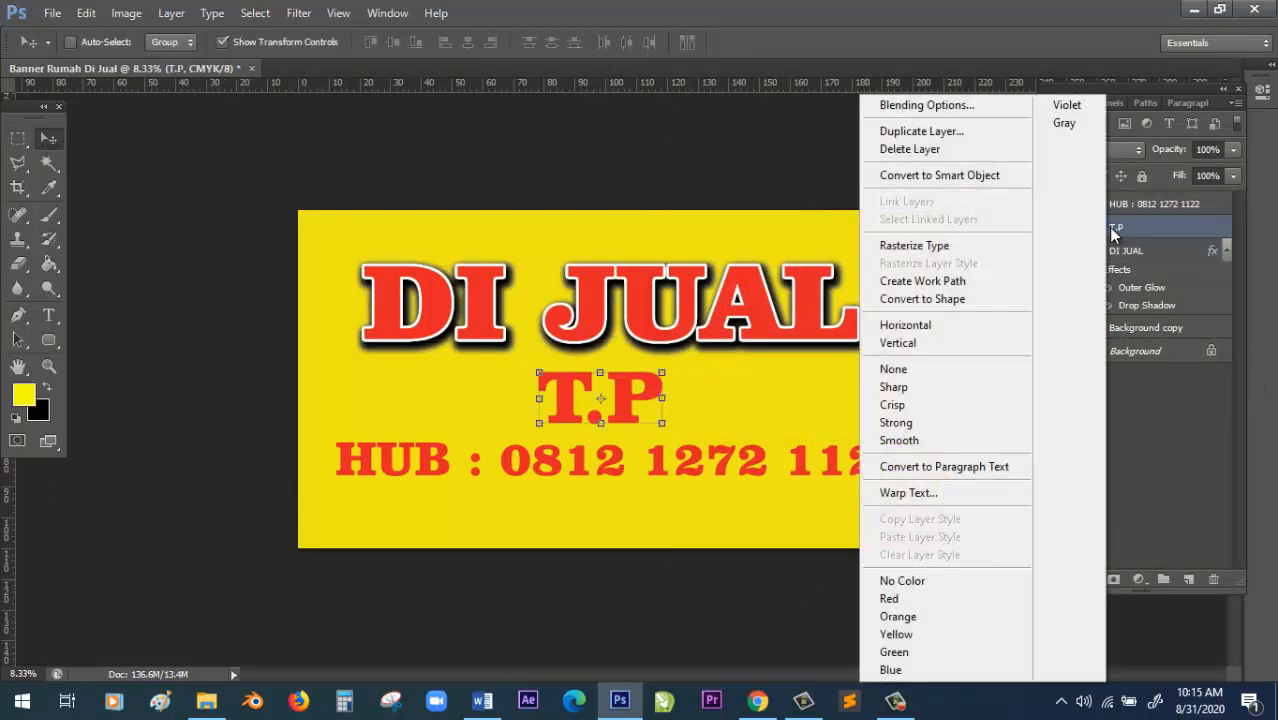
click(945, 105)
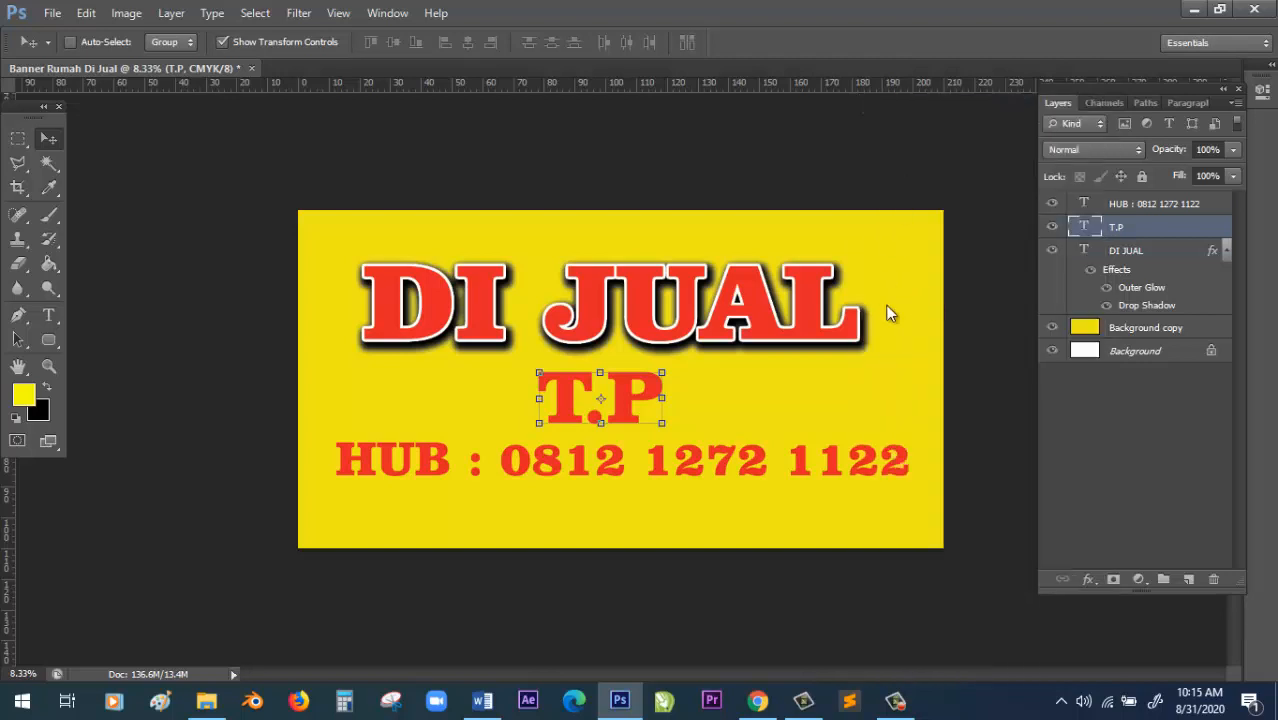
click(722, 440)
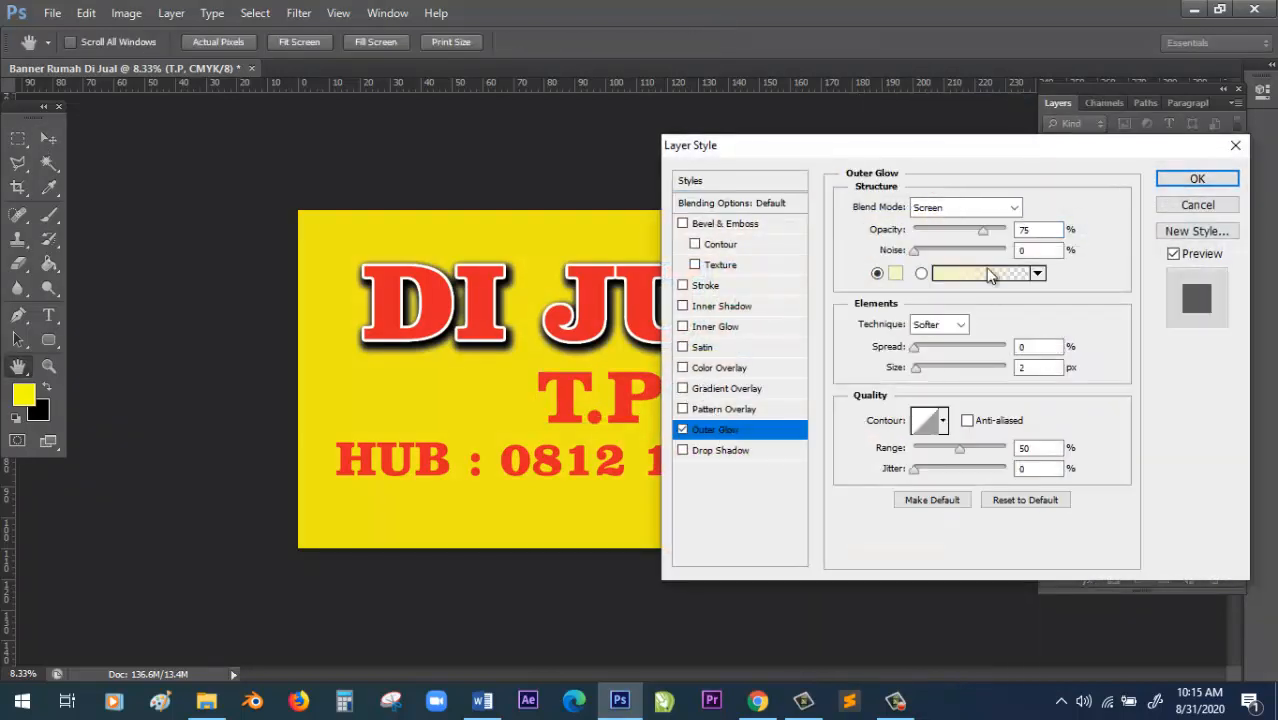
Give the "T.P" outer glow Normal blend mode, 100% opacity and the white colour ffffff.
click(978, 209)
click(978, 230)
drag(978, 233, 1038, 233)
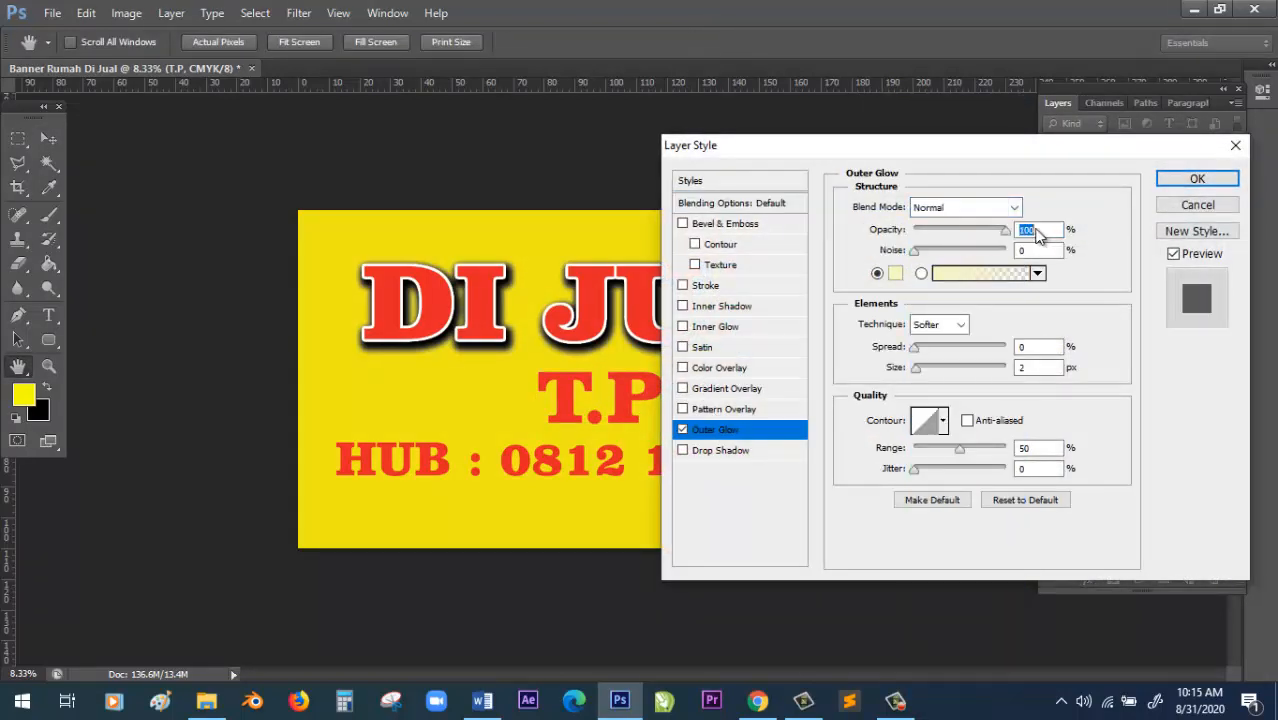
click(895, 274)
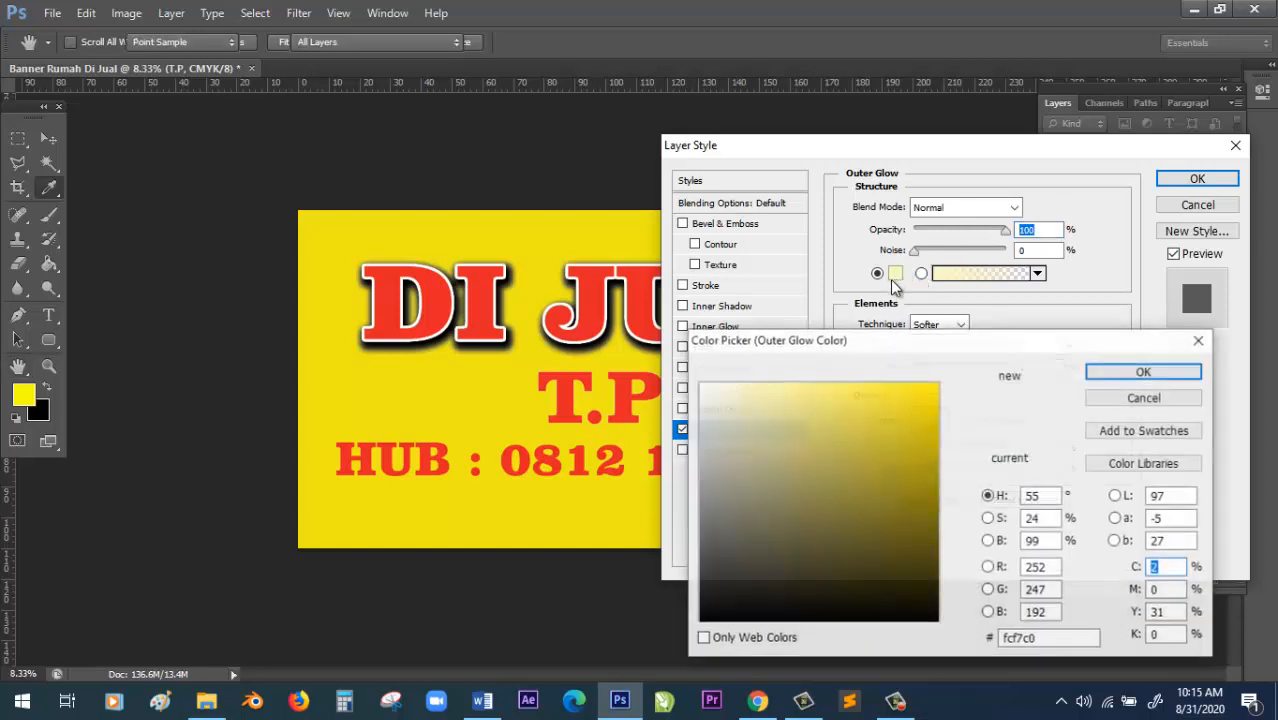
click(701, 384)
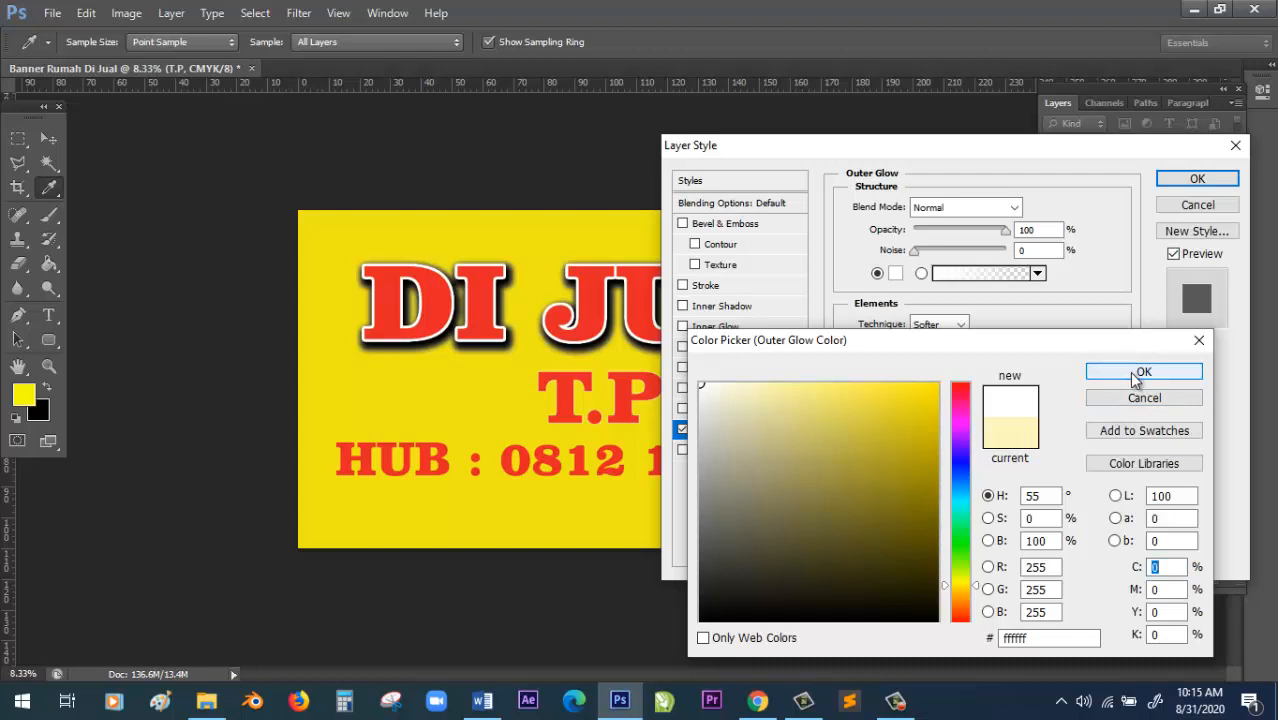
click(1140, 371)
Set the "T.P" outer glow's range to 1% and its size to 40 px.
drag(962, 448, 890, 455)
click(1035, 367)
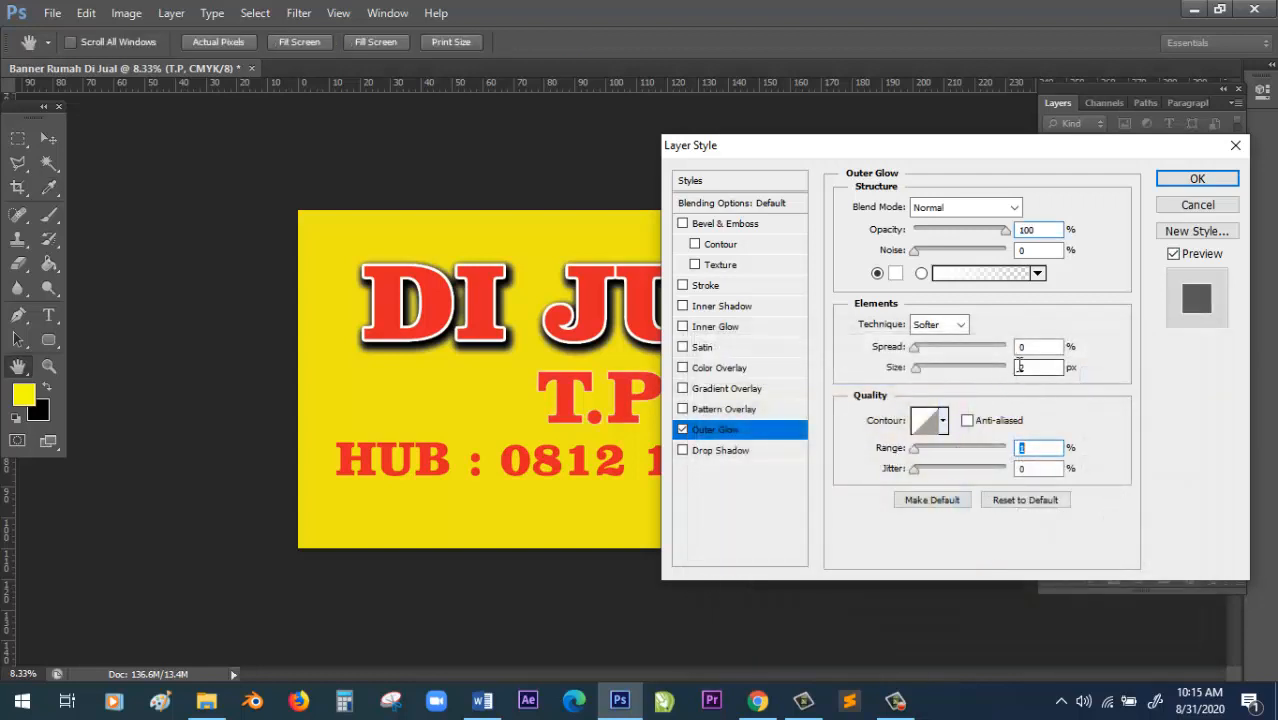
text(50)
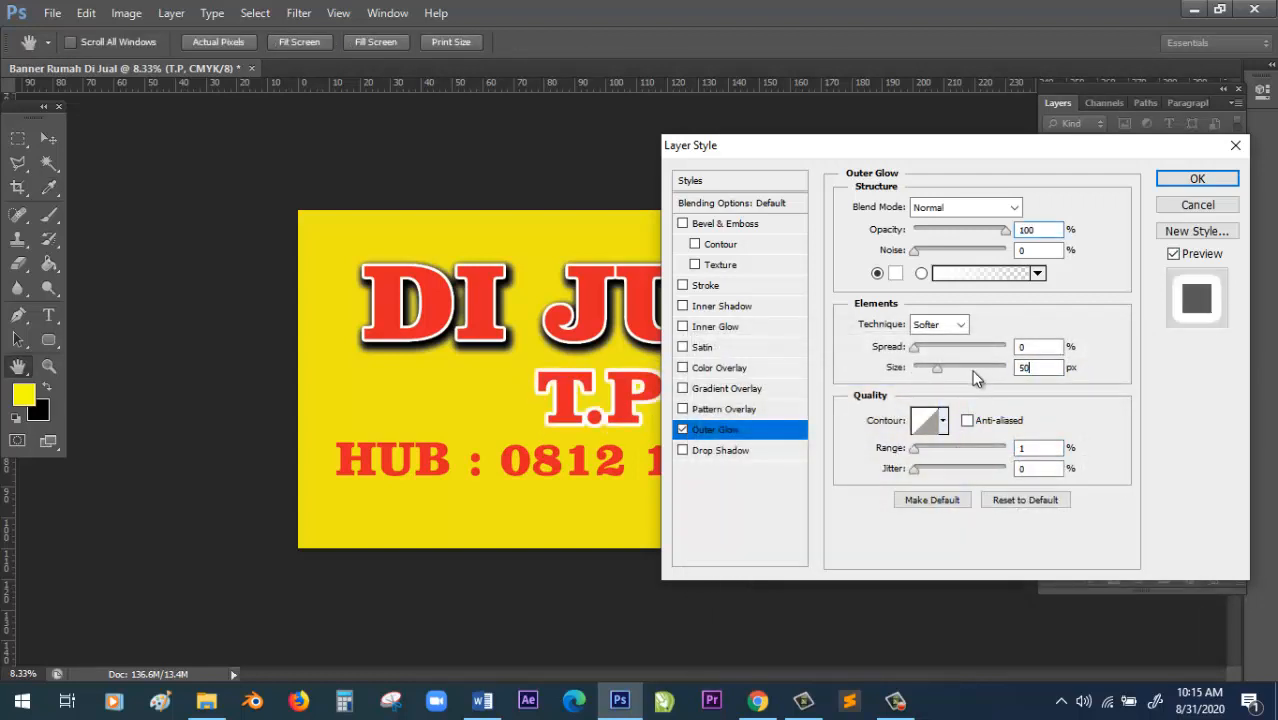
drag(1035, 368, 987, 369)
text(40)
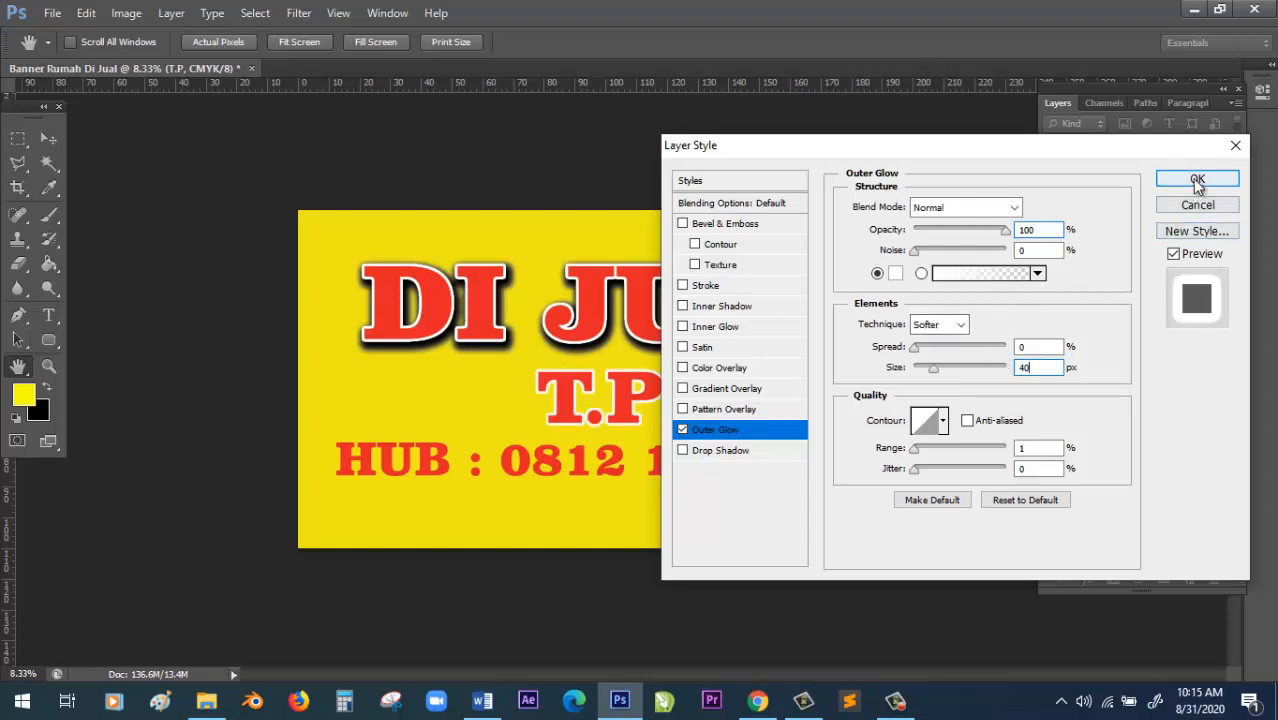
Enable a Drop Shadow on the "T.P" text with Normal blend mode and 100% opacity.
click(715, 450)
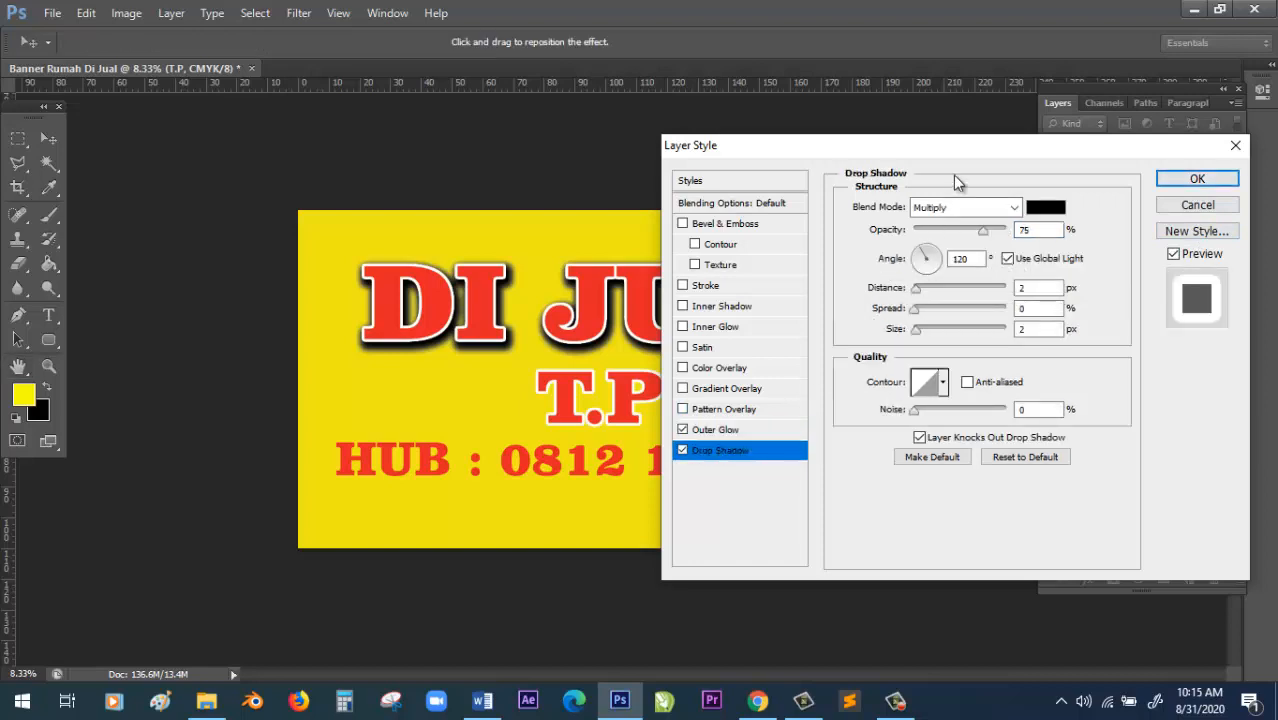
click(950, 207)
click(926, 226)
drag(985, 232, 1040, 233)
Set the "T.P" drop shadow to 50 px distance, 50% spread and 150 px size, and apply the style.
drag(917, 289, 955, 340)
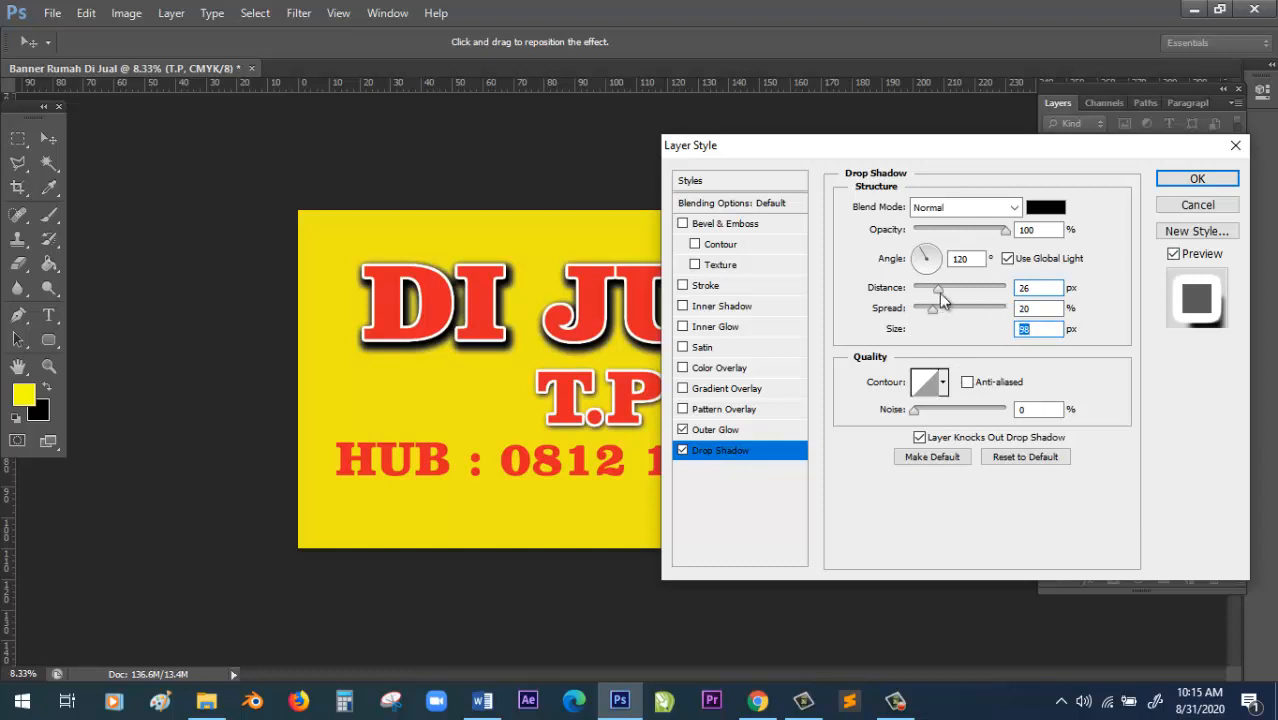
drag(937, 288, 960, 290)
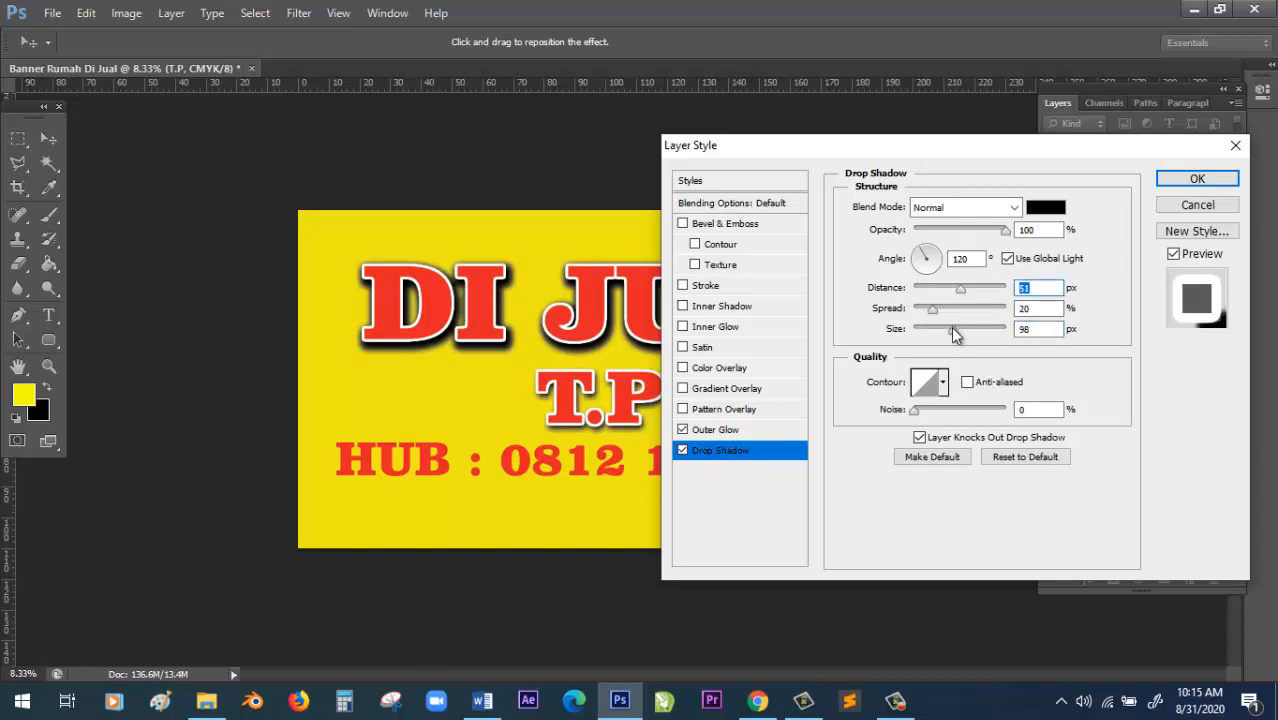
drag(955, 335, 975, 331)
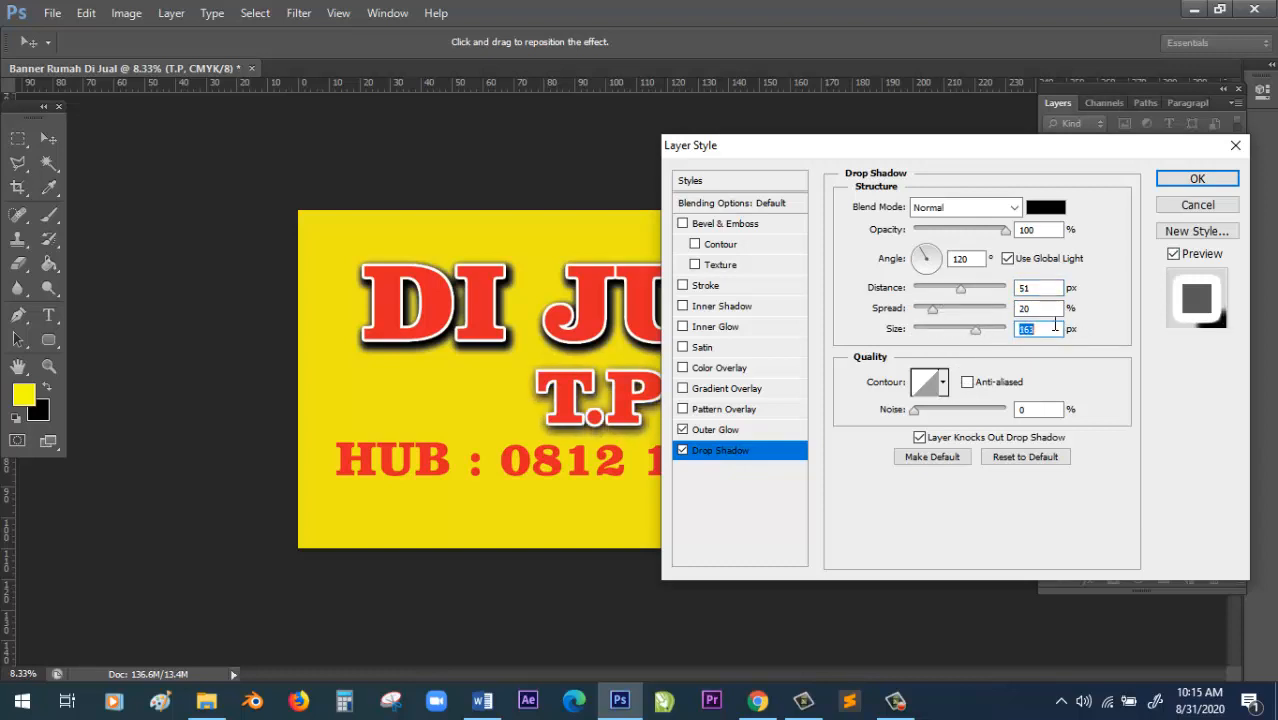
drag(1055, 325, 949, 336)
text(159)
key(BackSpace)
text(0)
drag(1034, 306, 988, 313)
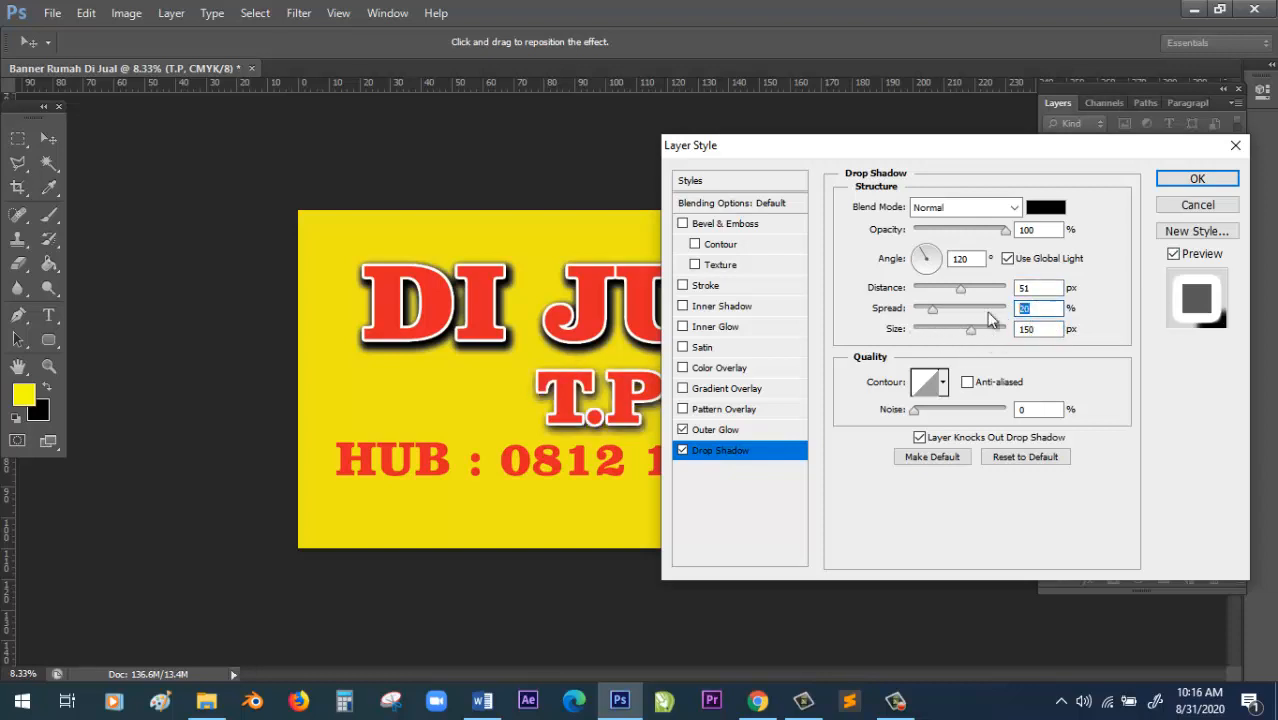
text(50)
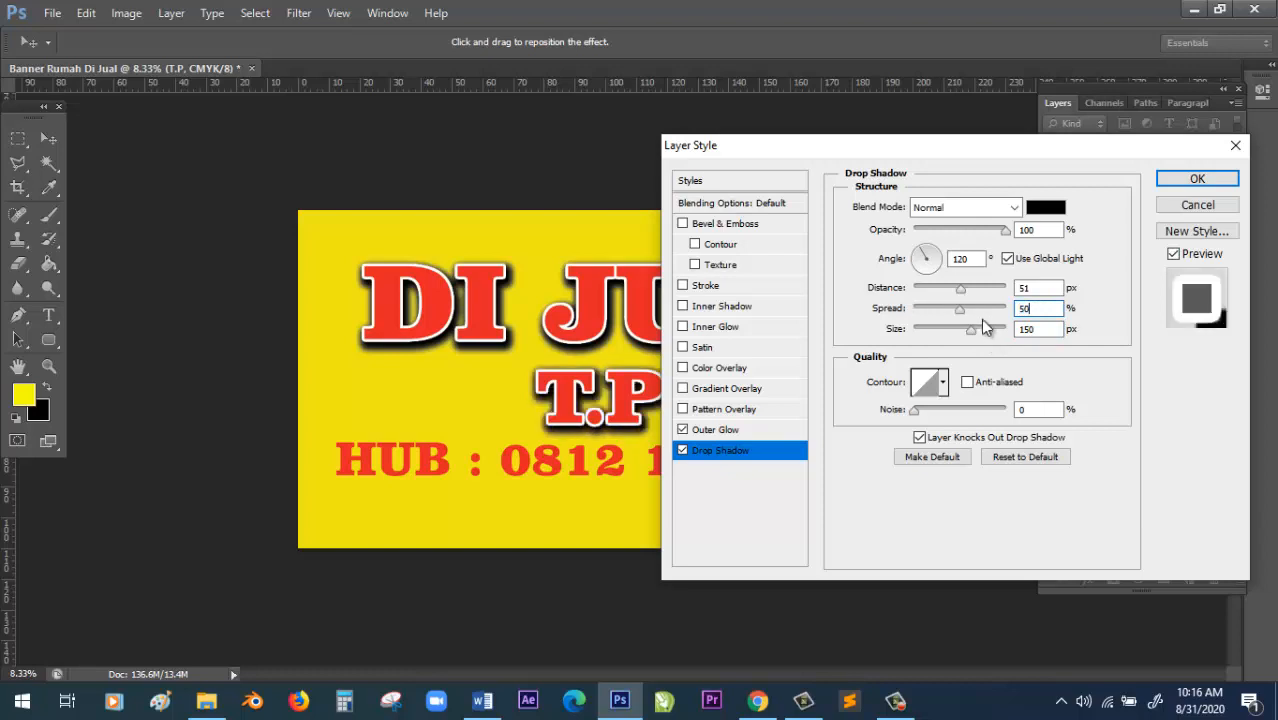
click(1042, 289)
key(BackSpace)
text(0)
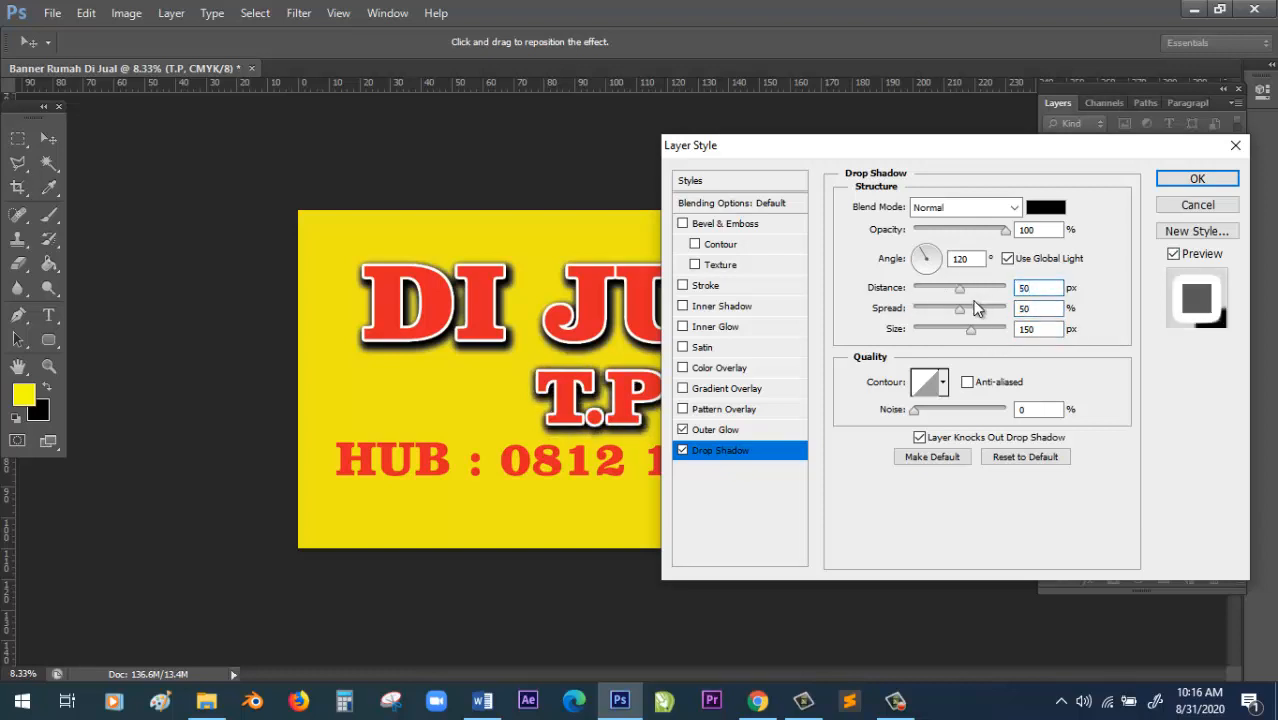
drag(905, 148, 864, 250)
click(1155, 279)
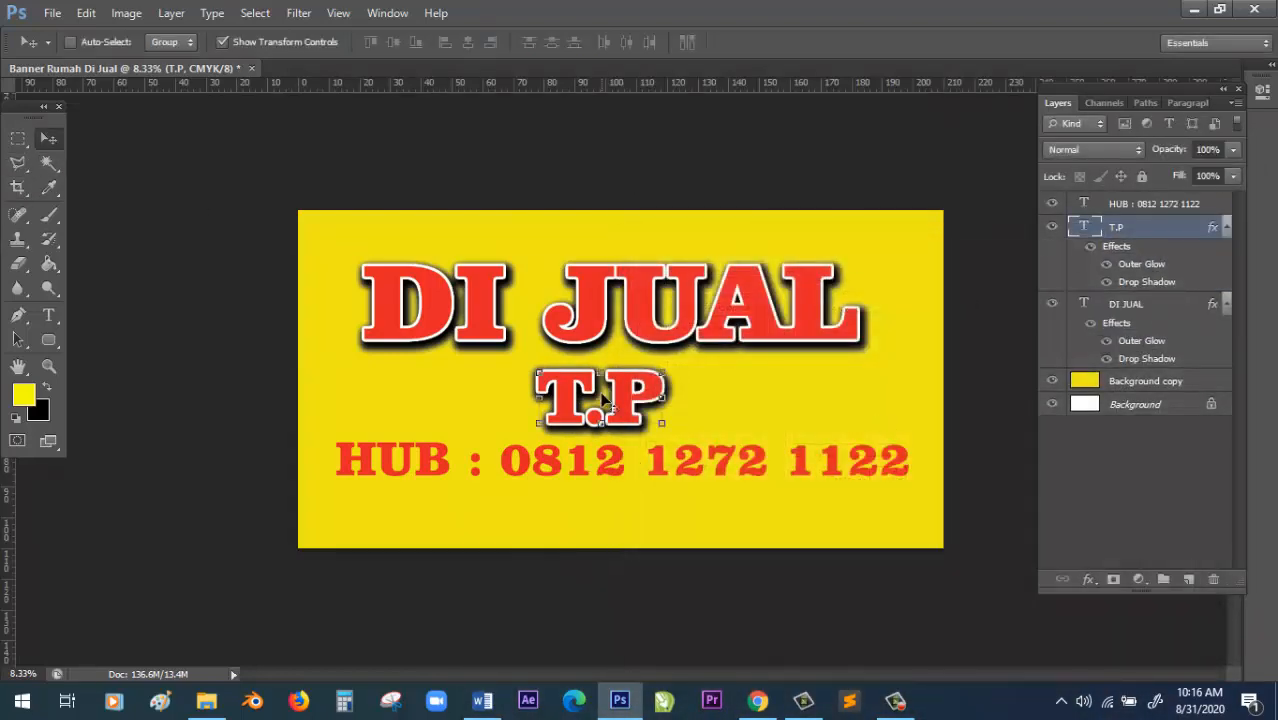
Shift the "T.P" text slightly right and move the "HUB" phone-number line down to widen the gap beneath "T.P".
drag(642, 392, 652, 392)
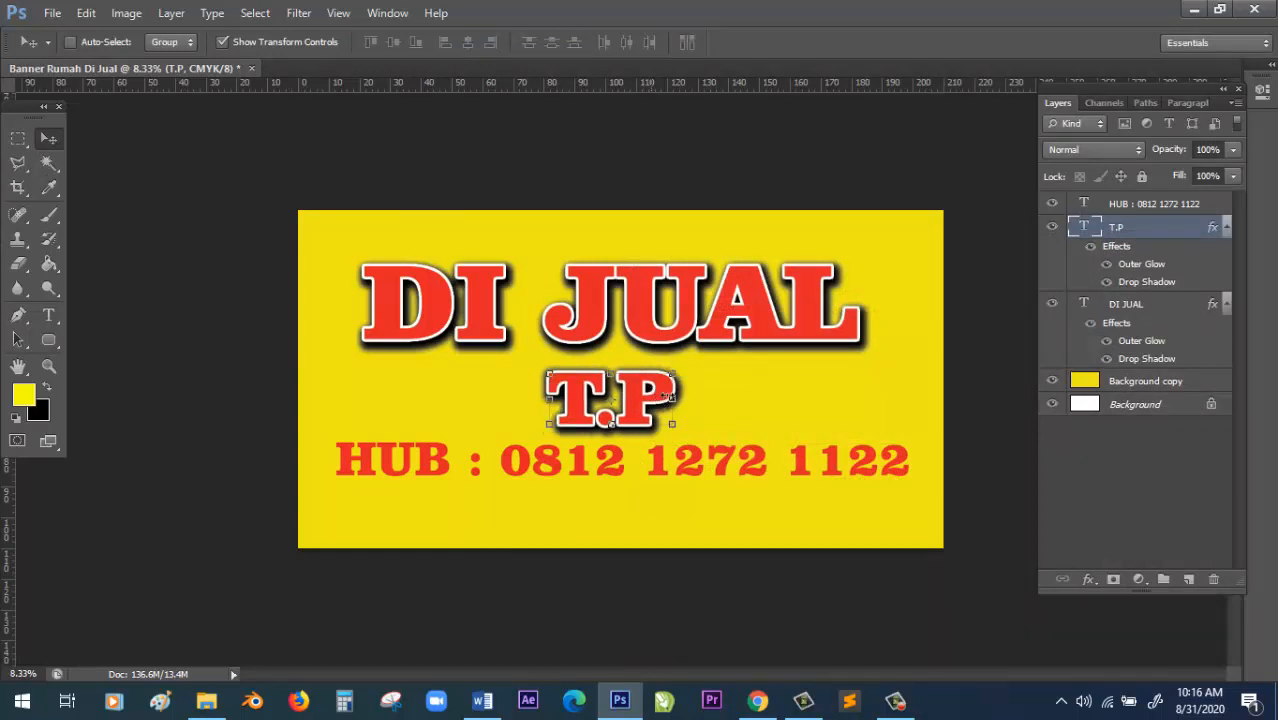
click(1150, 207)
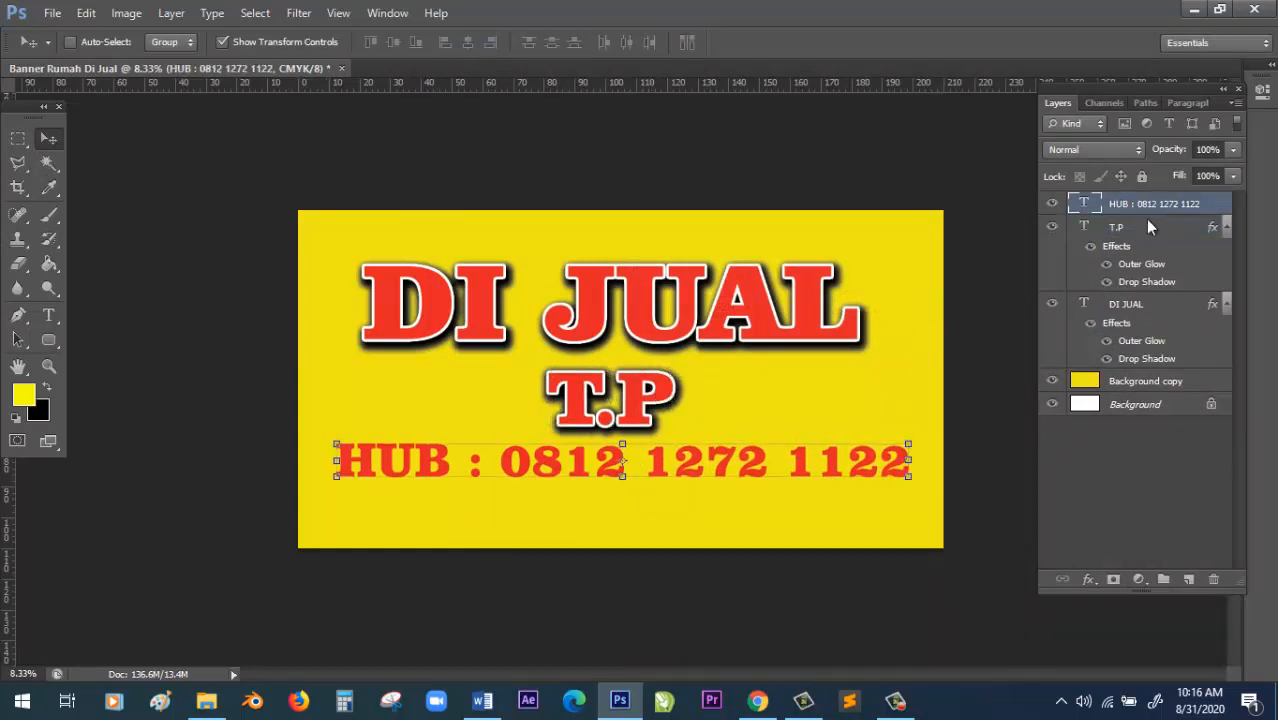
key(shift+Down)
key(shift+Down)
key(shift+Down)
key(shift+Down)
key(shift+Down)
key(shift+Down)
key(shift+Down)
key(shift+Down)
key(shift+Down)
key(shift+Down)
key(shift+Down)
key(shift+Down)
key(shift+Down)
key(shift+Down)
key(shift+Down)
key(shift+Down)
key(shift+Down)
key(shift+Down)
key(shift+Down)
key(shift+Down)
key(shift+Down)
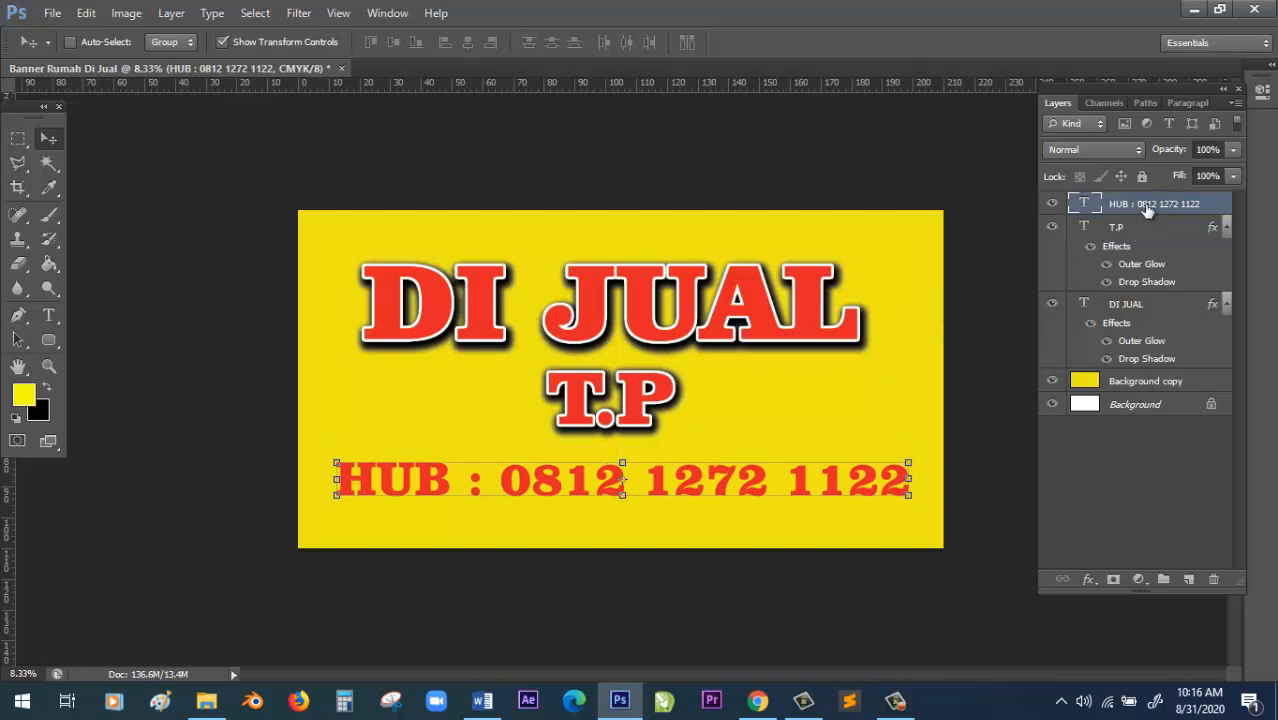
Open the blending options of the "HUB" phone-number text layer and enable Outer Glow.
right_click(1144, 205)
click(1001, 110)
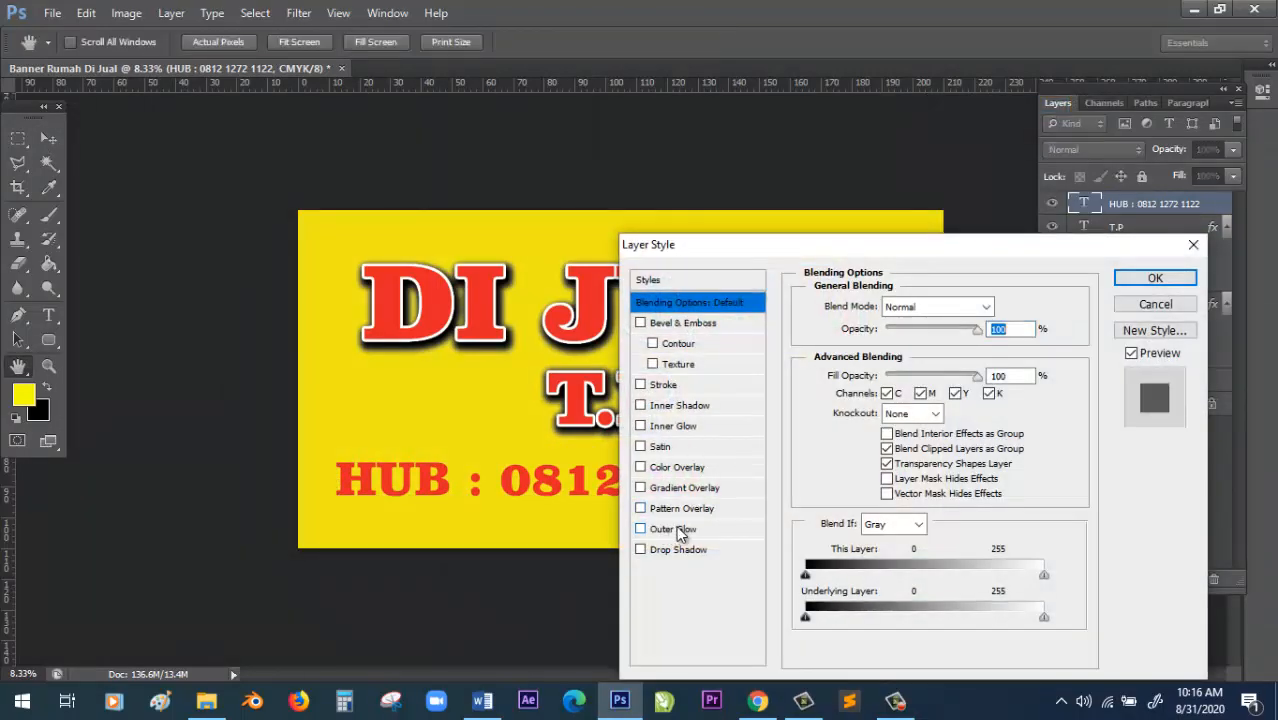
click(676, 528)
Give the "HUB" line's outer glow Normal blend mode, 100% opacity and a white colour.
click(927, 307)
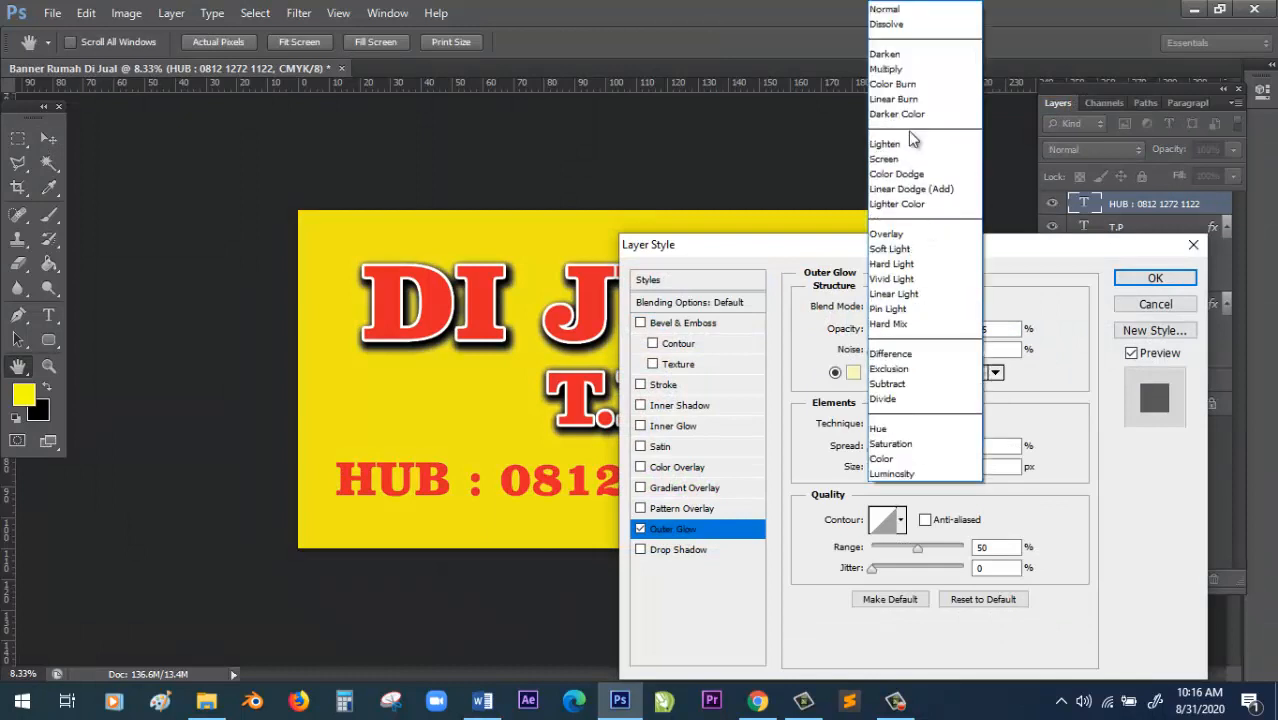
click(893, 10)
drag(949, 333, 990, 345)
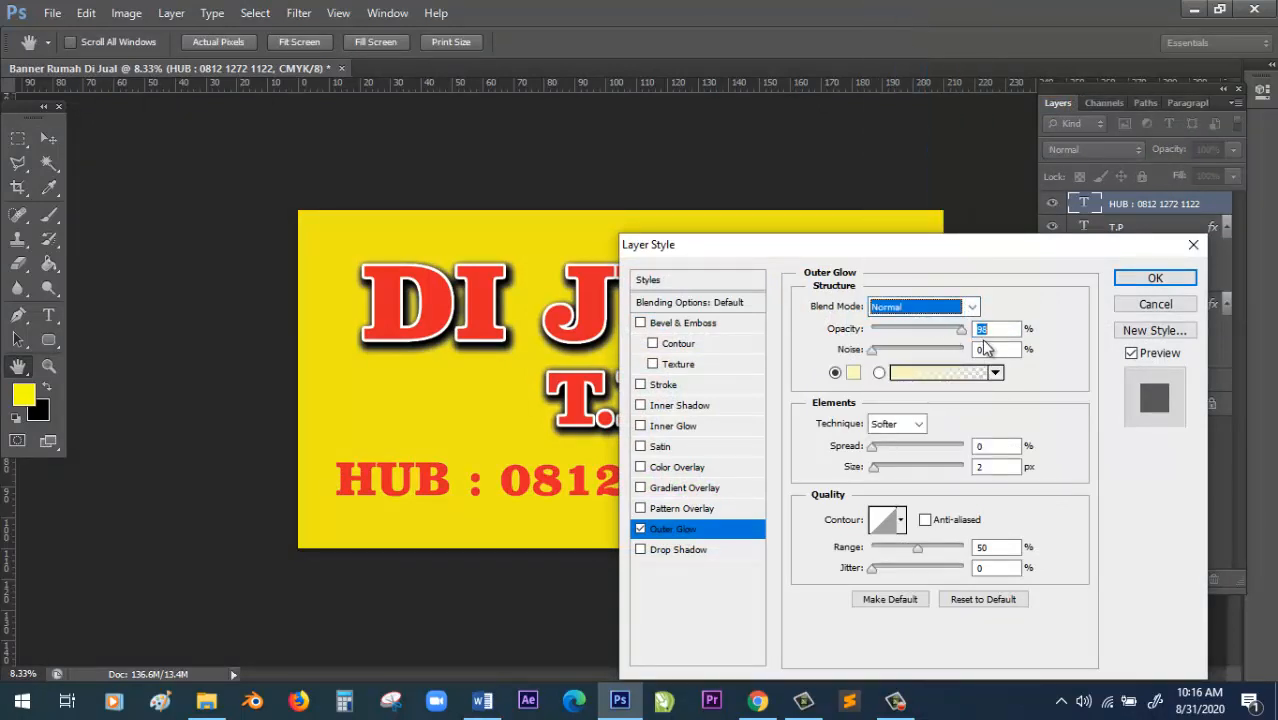
click(853, 372)
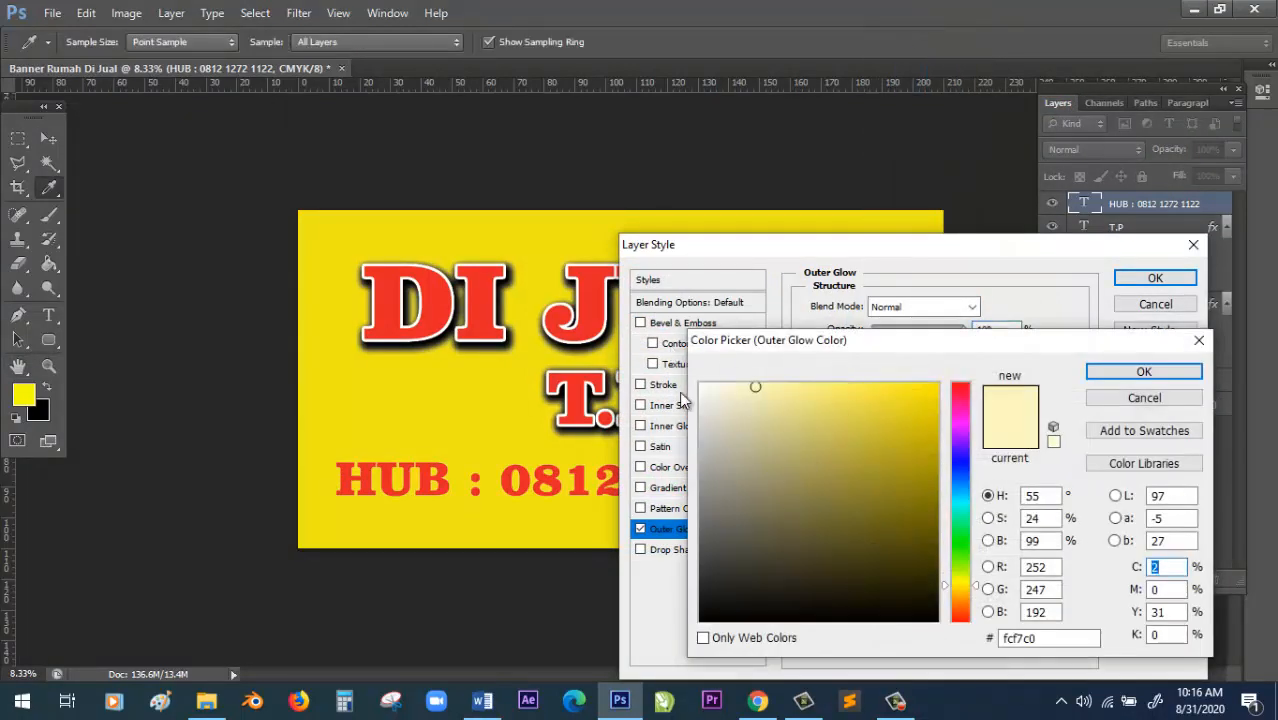
click(702, 384)
click(1143, 372)
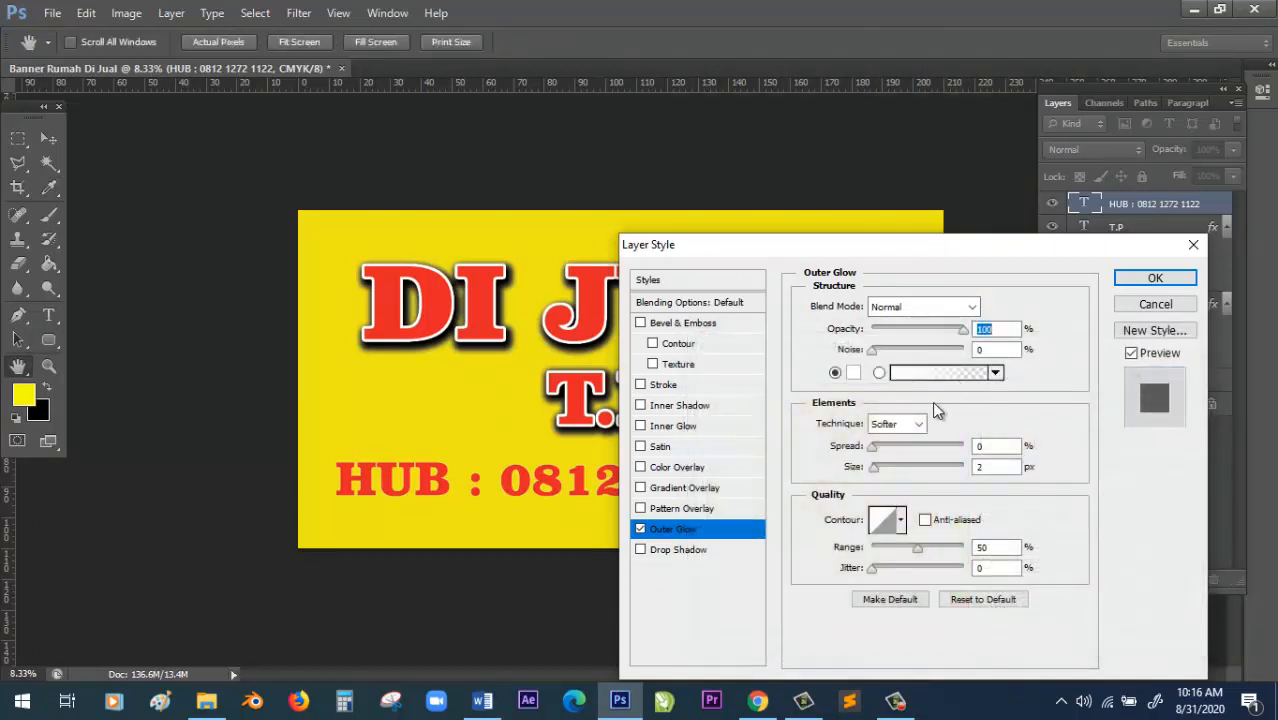
Set the "HUB" line's outer glow to 30 px size and 1% range.
drag(1014, 469, 929, 459)
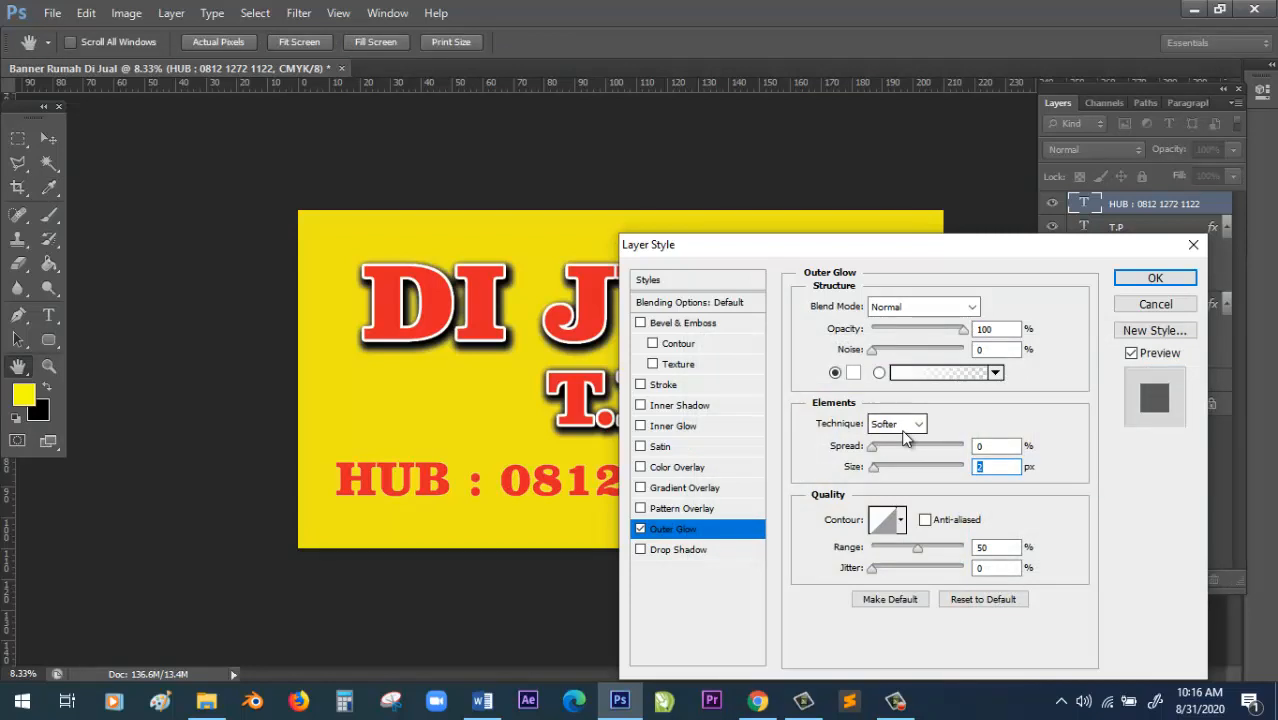
text(5)
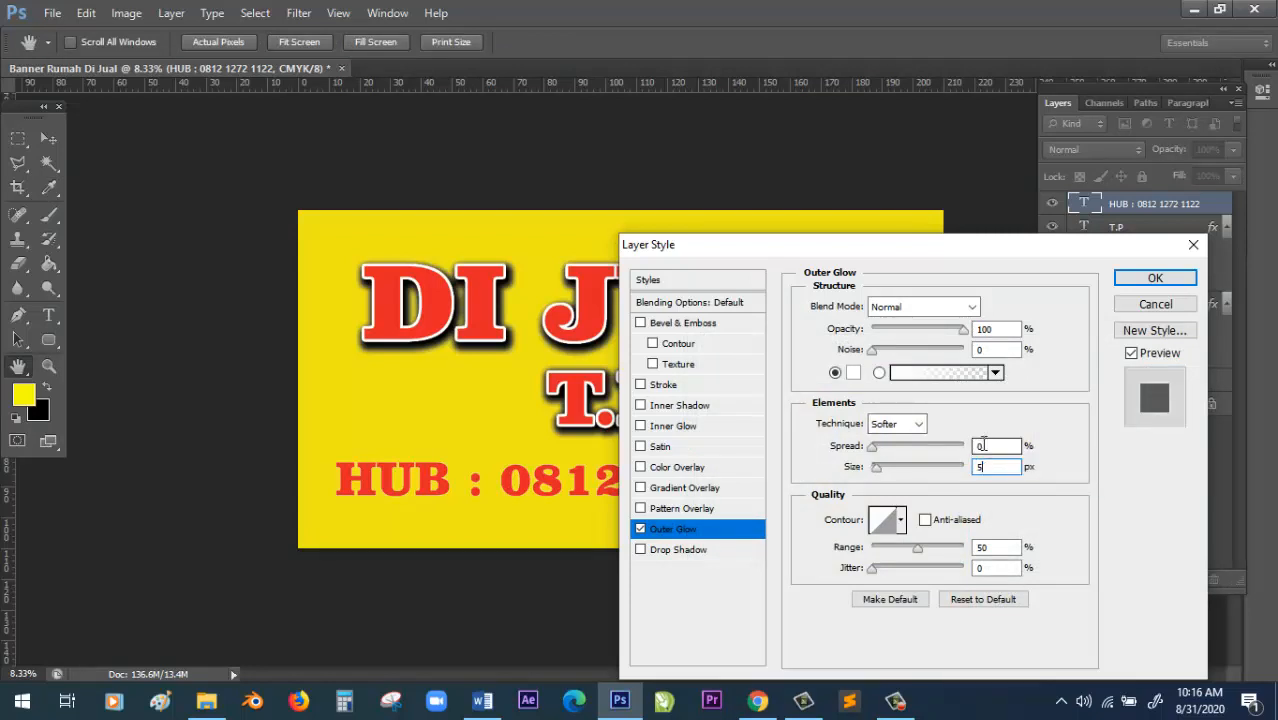
text(0)
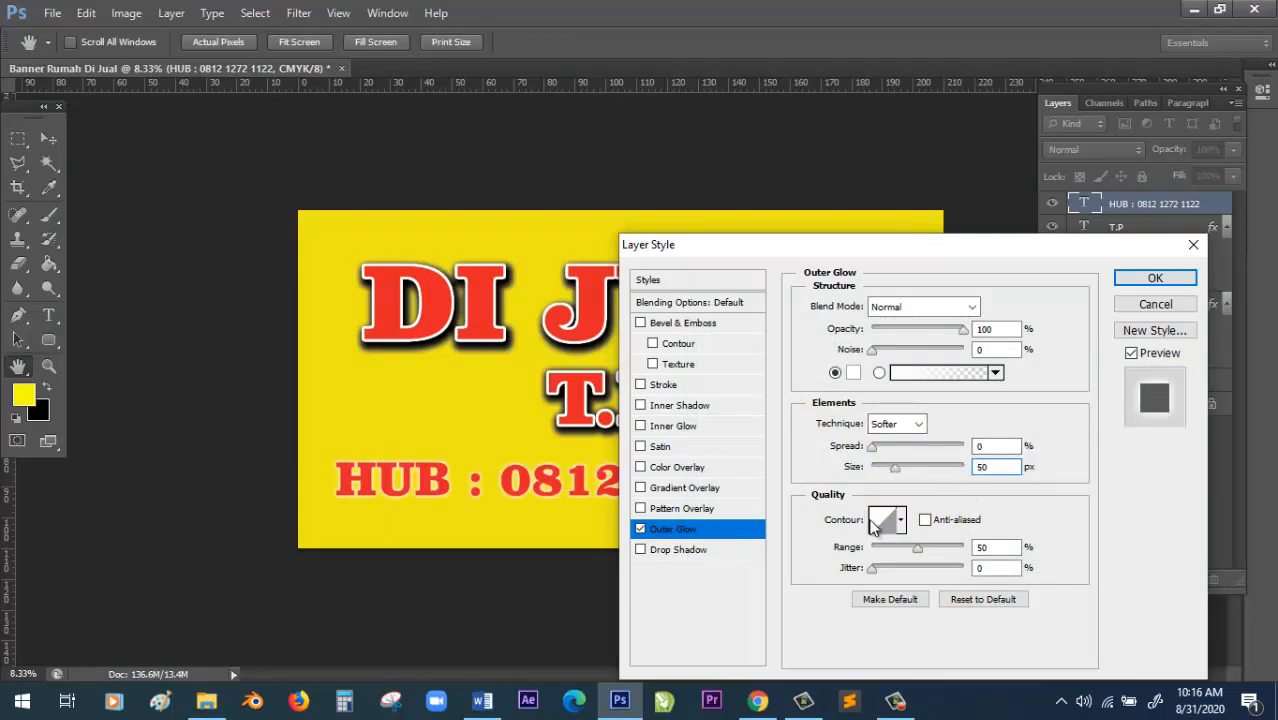
drag(921, 560, 872, 556)
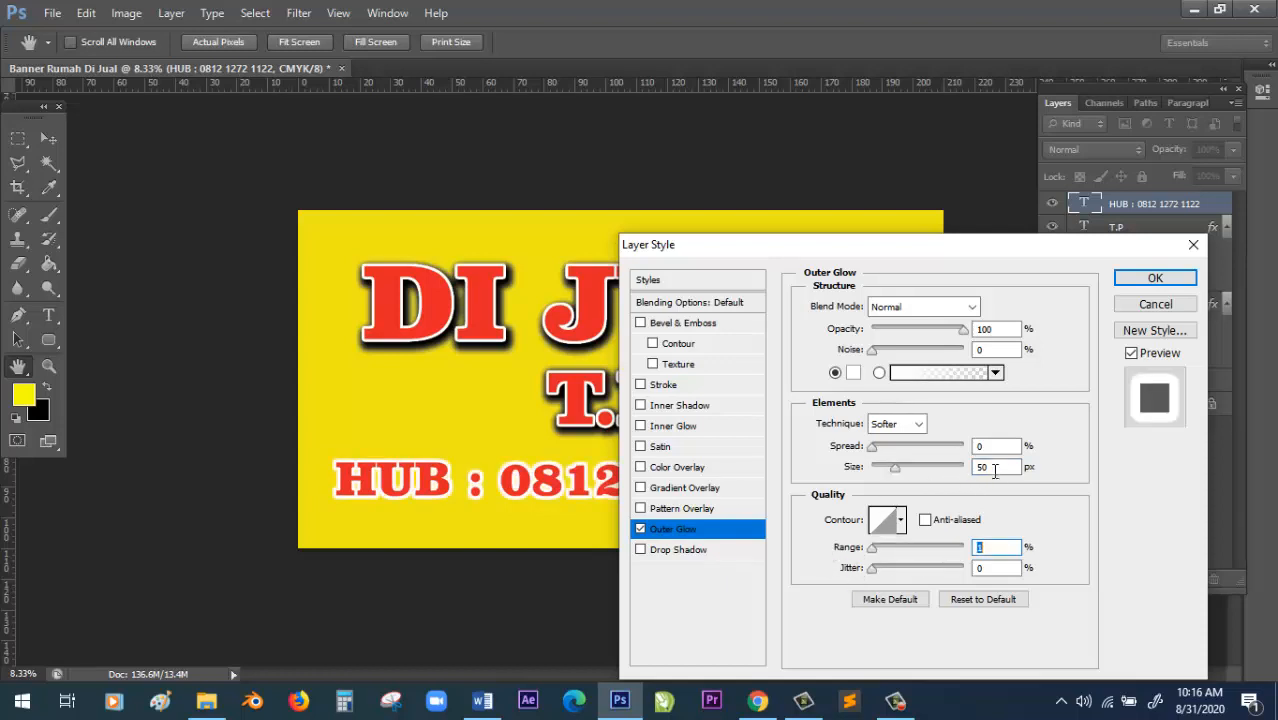
drag(1012, 467, 956, 476)
text(30)
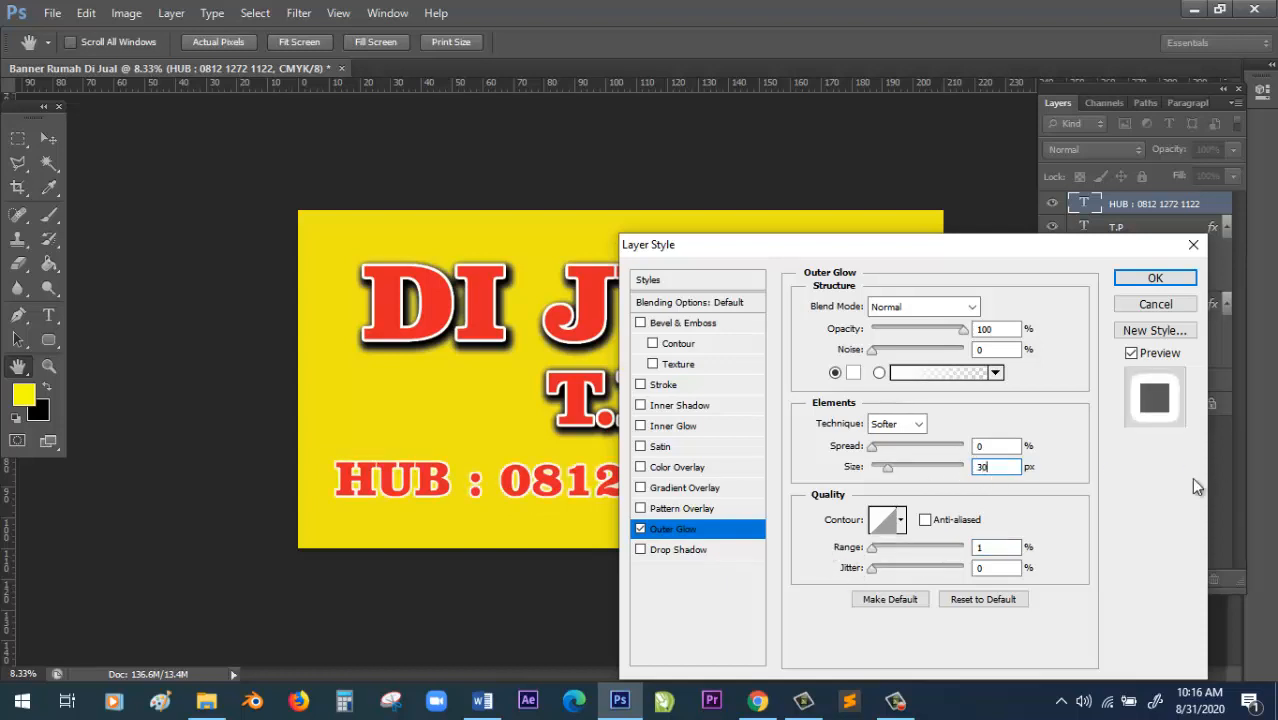
Enable a drop shadow on the "HUB" line with Normal blend mode and a size of 100 px.
click(678, 550)
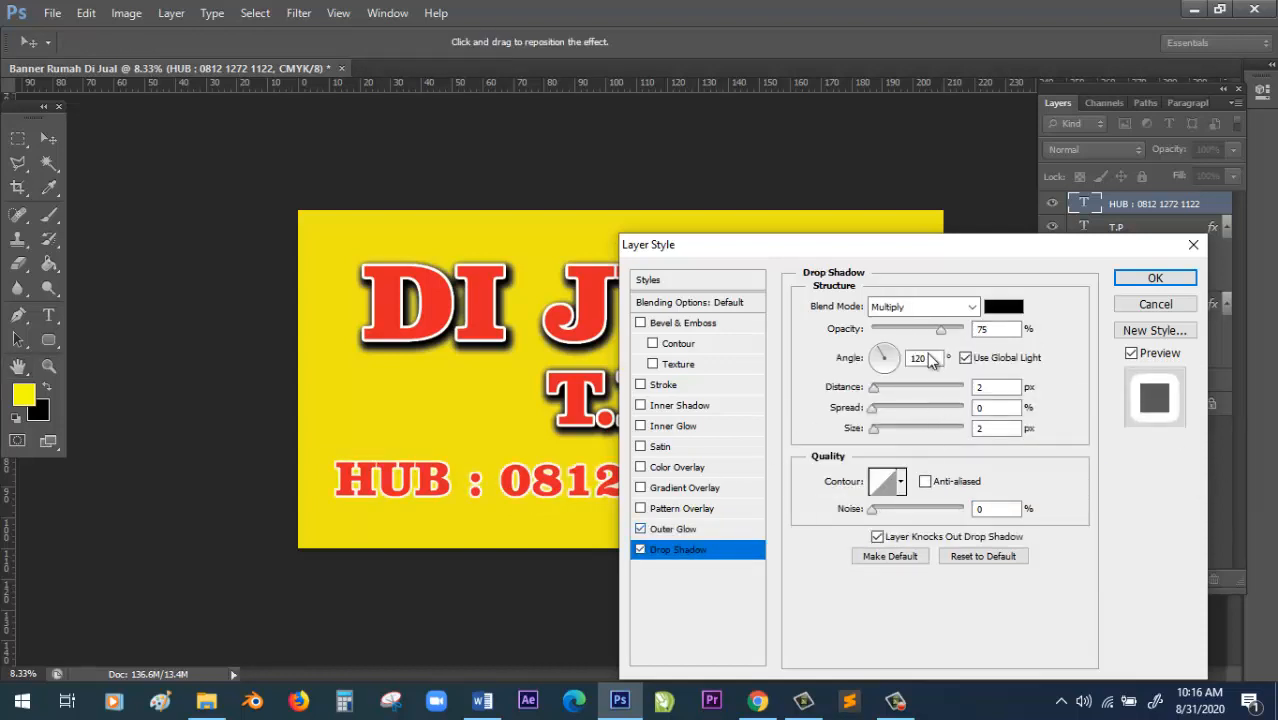
click(911, 308)
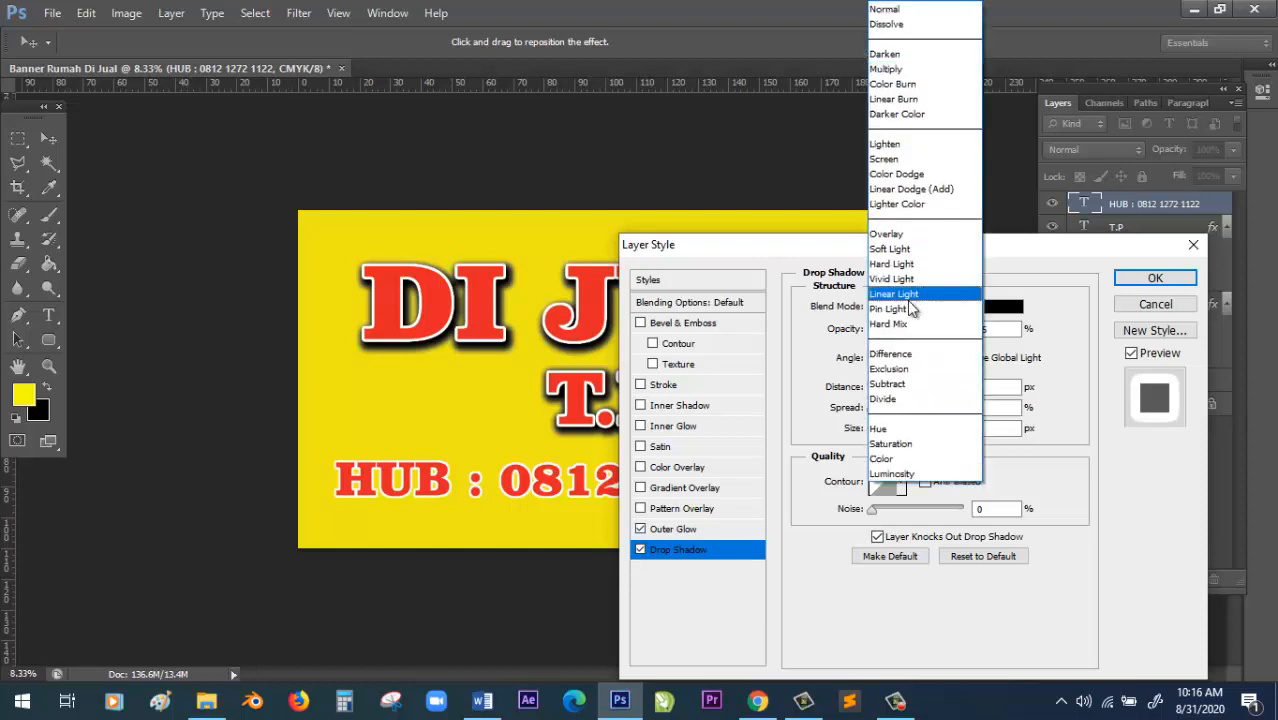
click(893, 11)
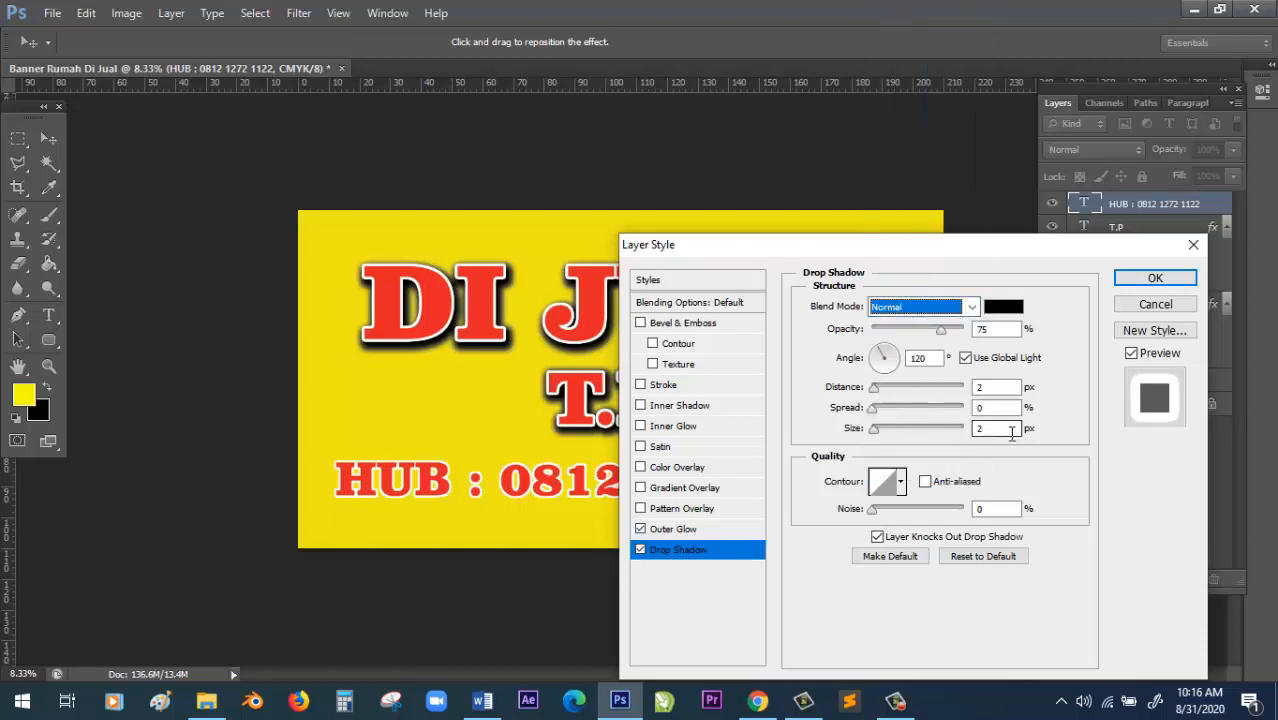
drag(929, 428, 893, 428)
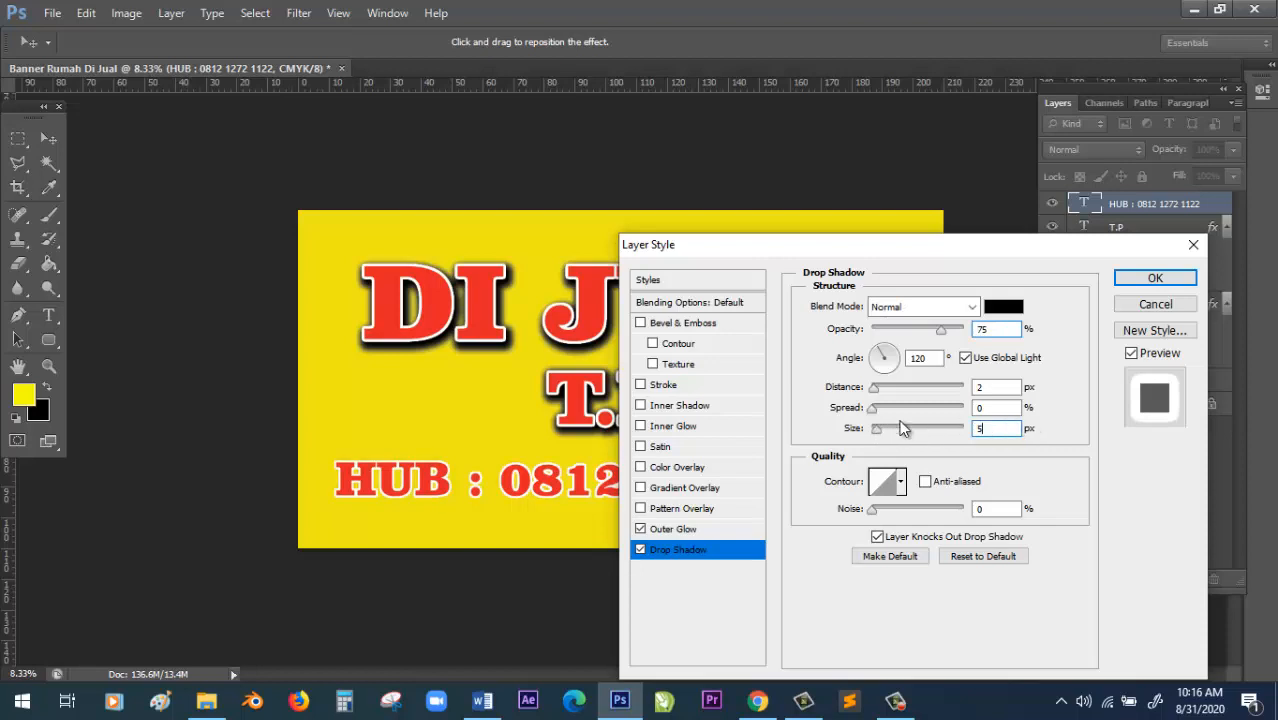
text(100)
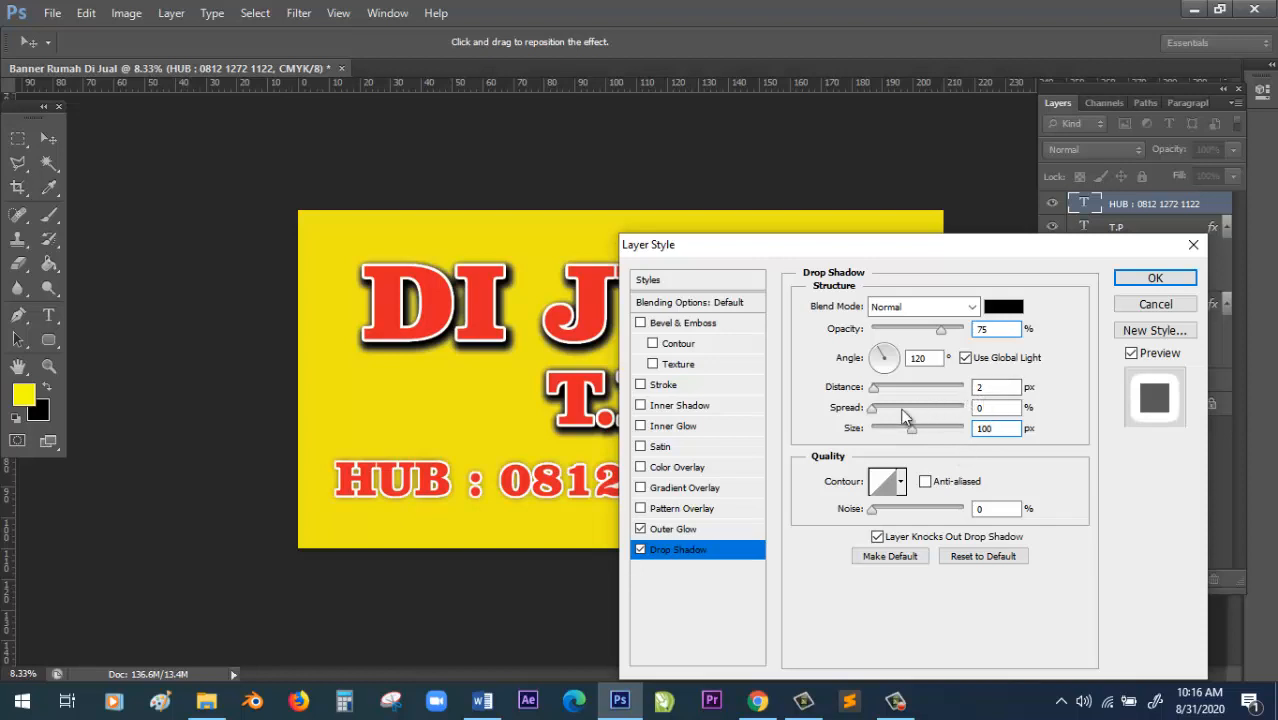
Set the "HUB" line's drop shadow to 30% spread, 30 px distance and 100% opacity, and apply the style.
key(shift+Tab)
text(3)
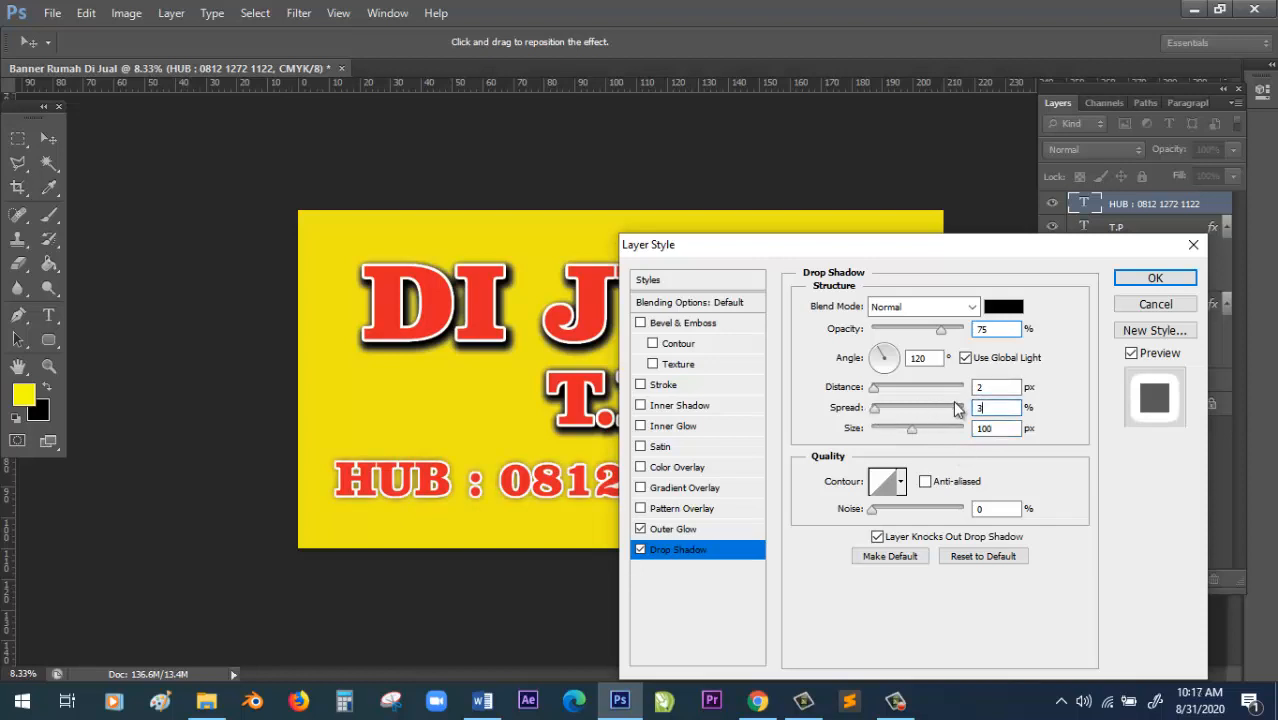
text(0)
key(shift+Tab)
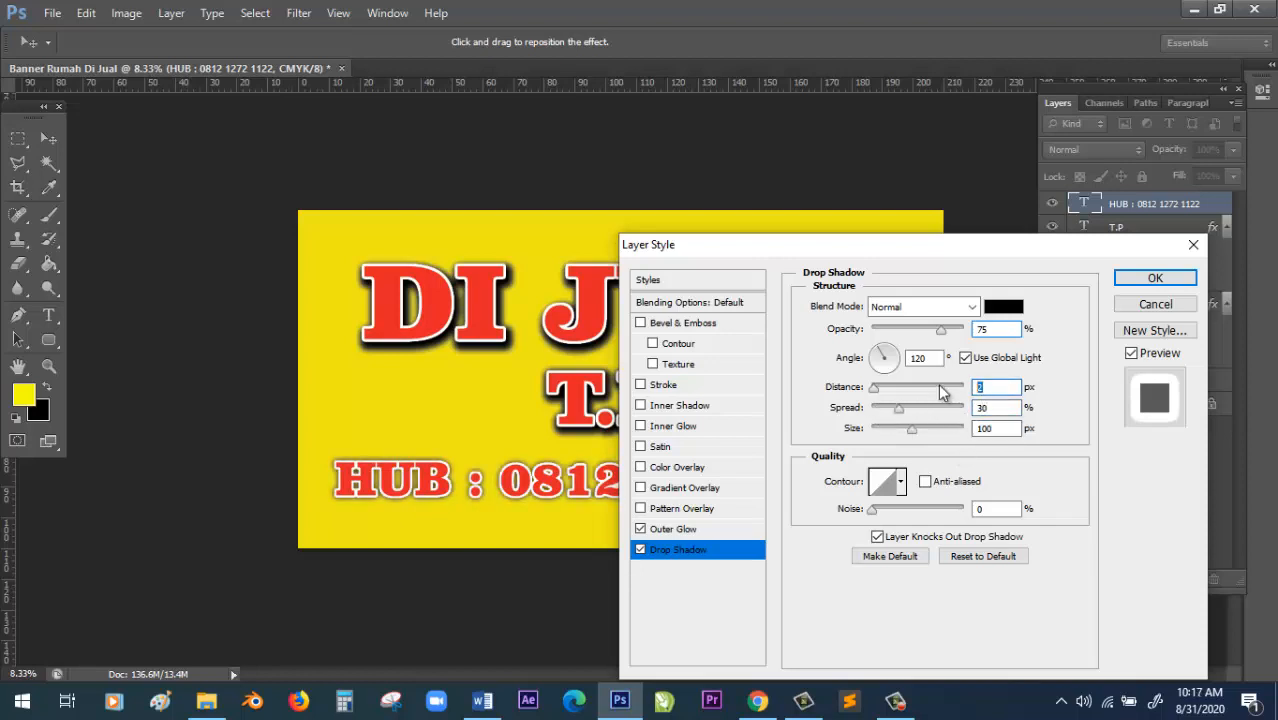
text(30)
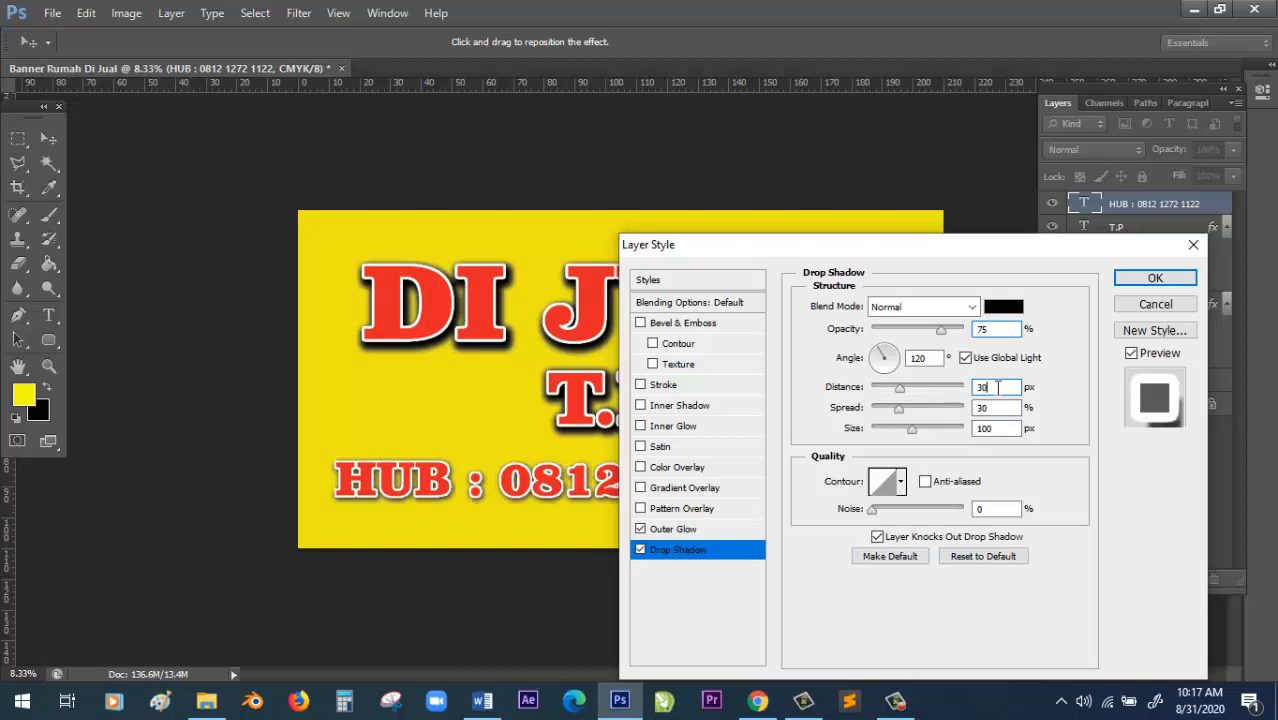
drag(940, 331, 990, 332)
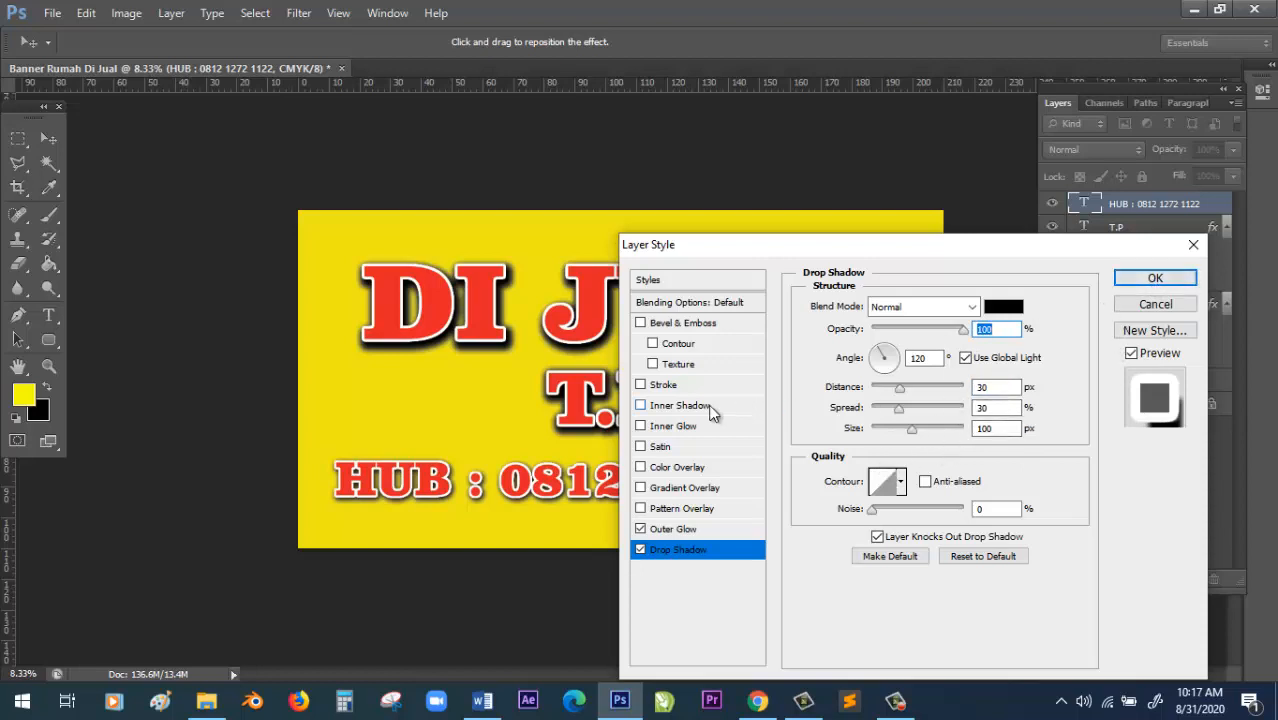
click(1155, 279)
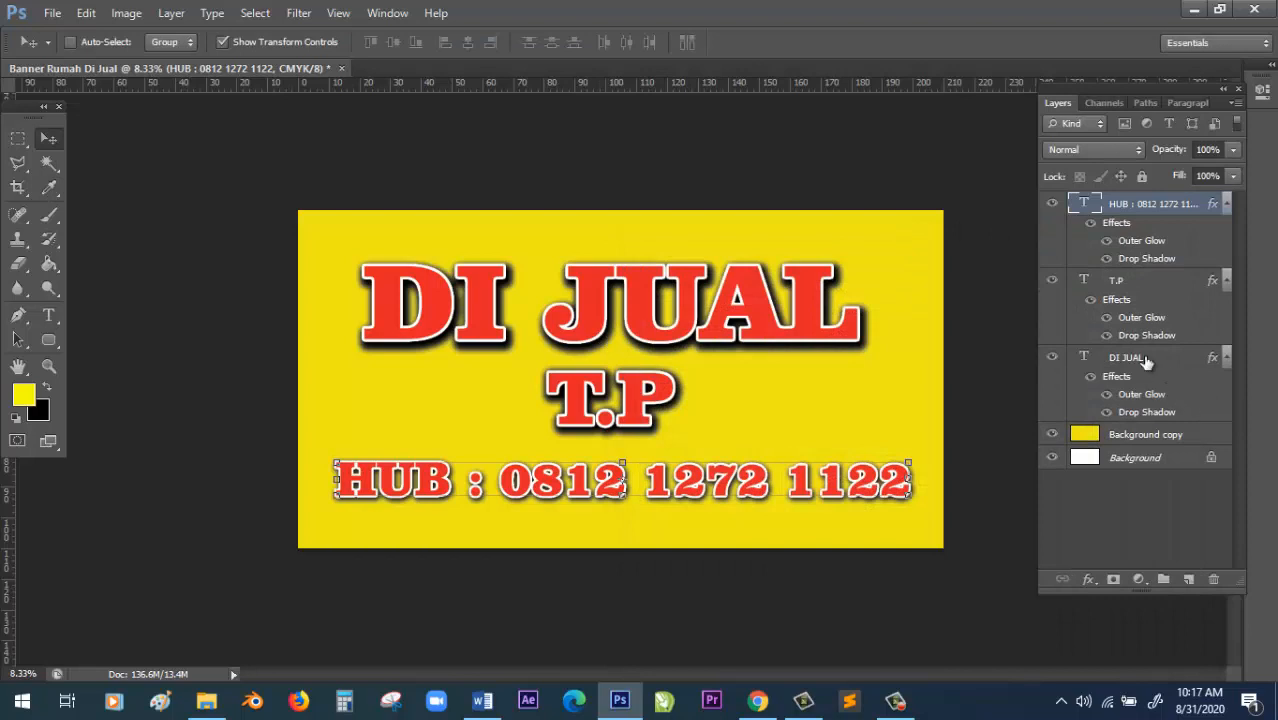
Open the blending options of the "DI JUAL" text layer.
click(1140, 358)
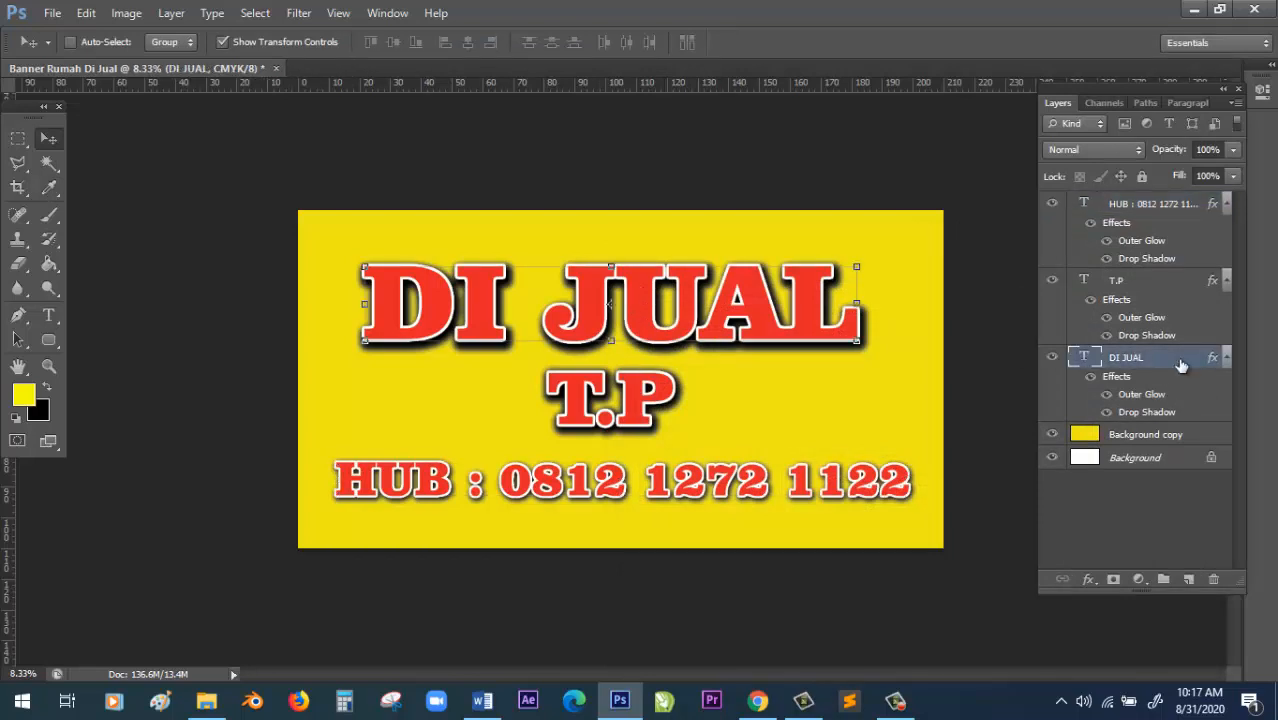
right_click(1131, 367)
click(990, 112)
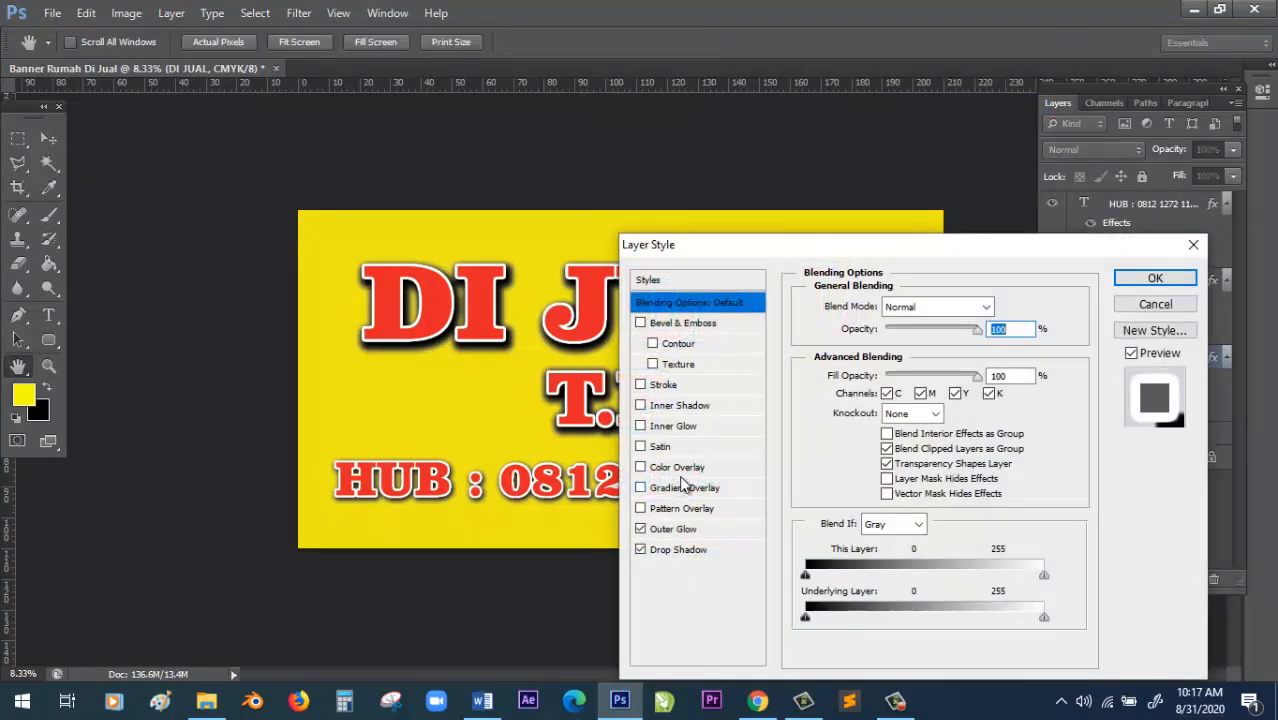
Try the Gradient Overlay, Inner Shadow and Stroke effects on the "DI JUAL" text.
click(686, 489)
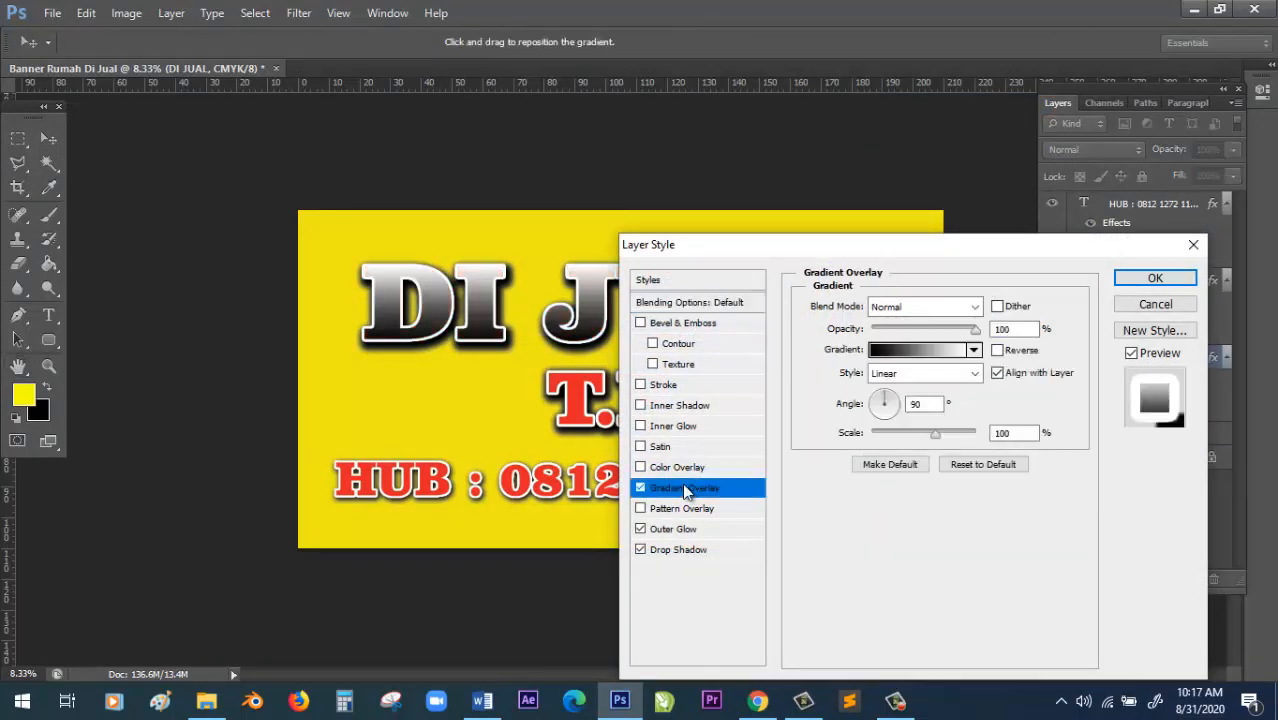
click(640, 488)
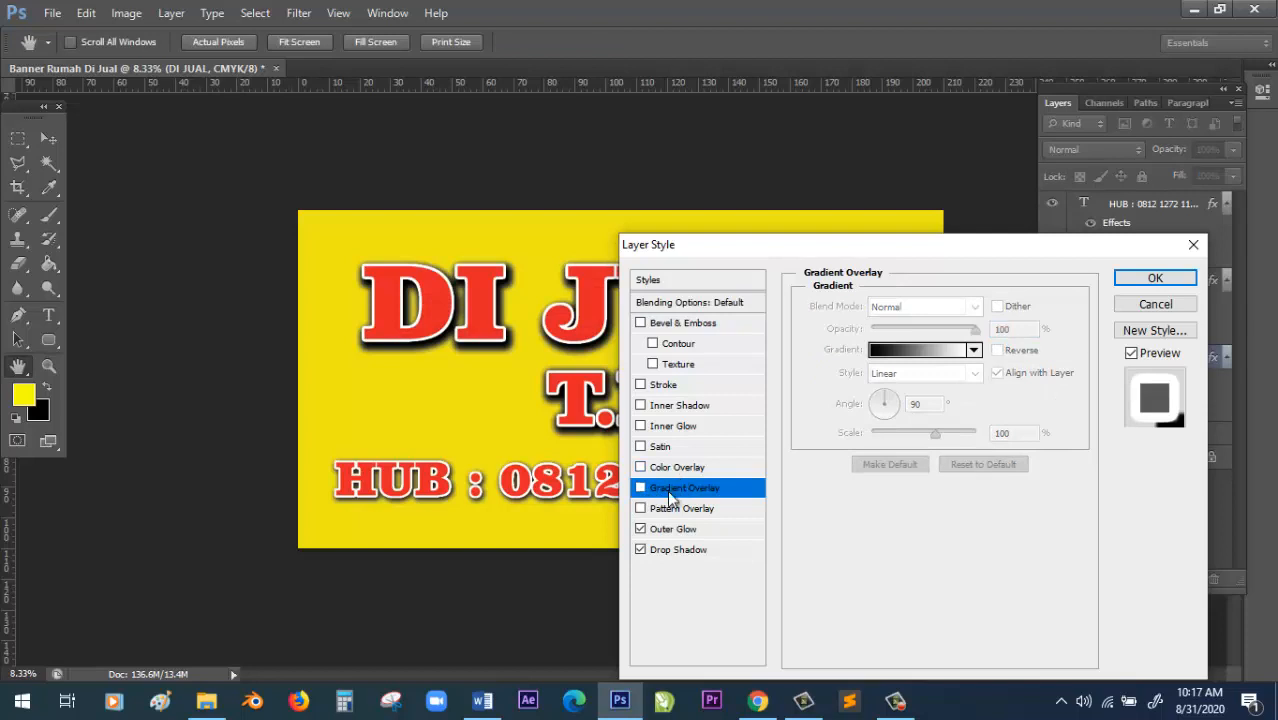
click(686, 407)
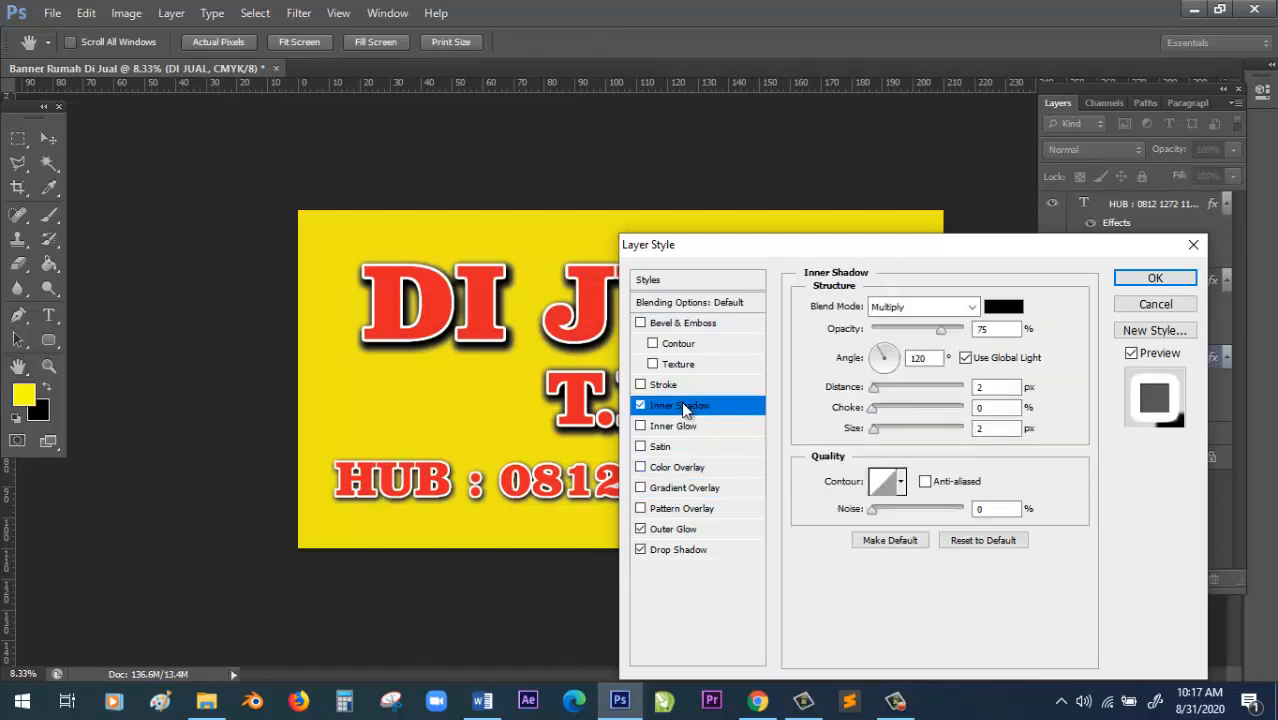
click(640, 406)
click(640, 406)
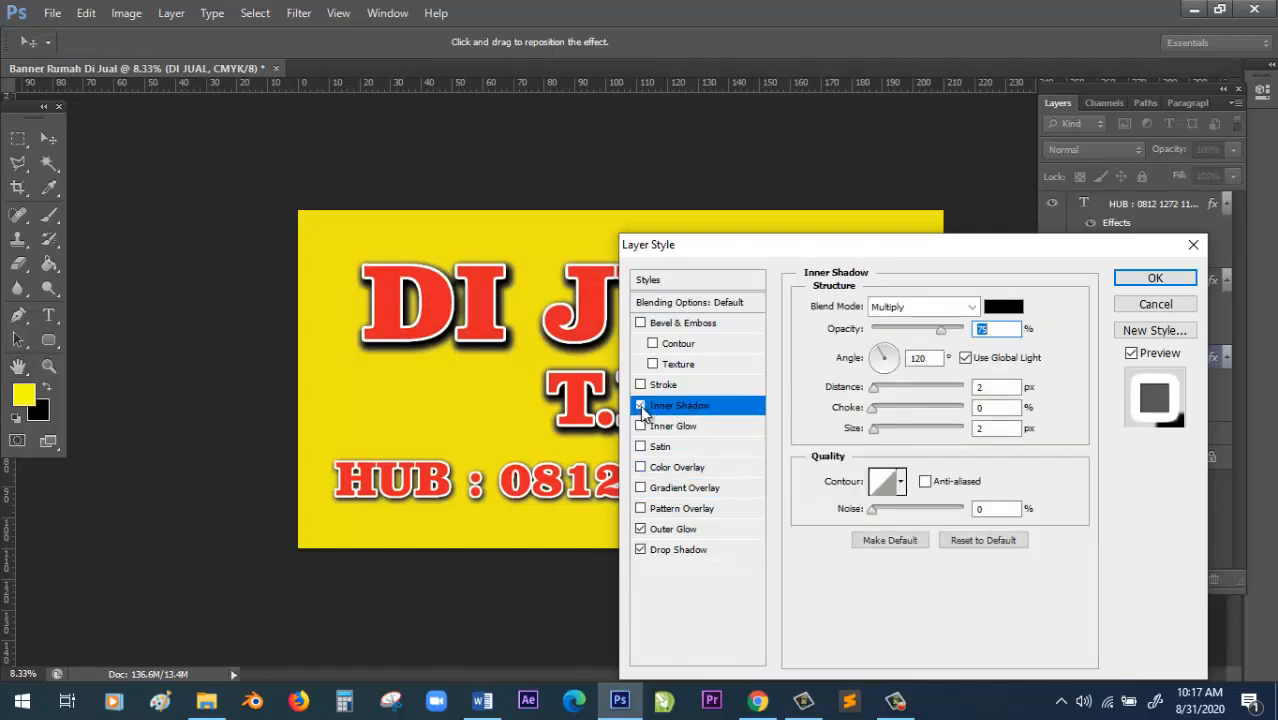
click(641, 406)
click(650, 385)
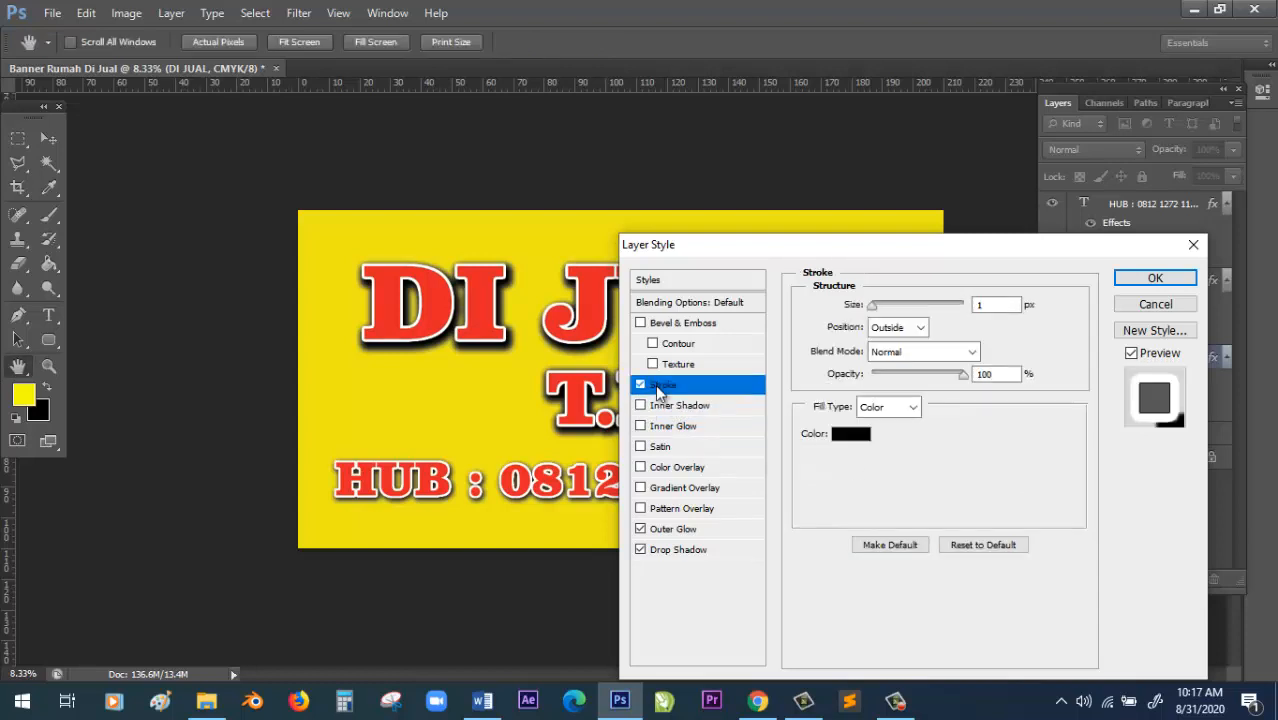
click(641, 385)
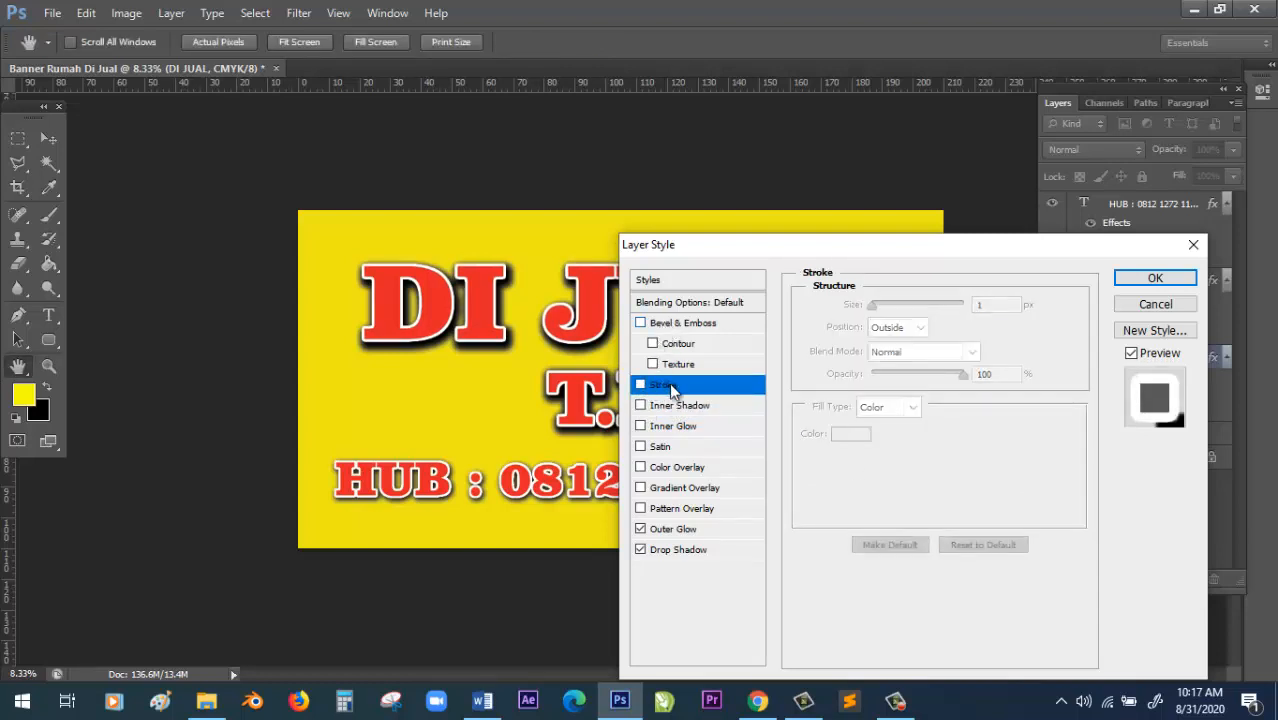
click(640, 386)
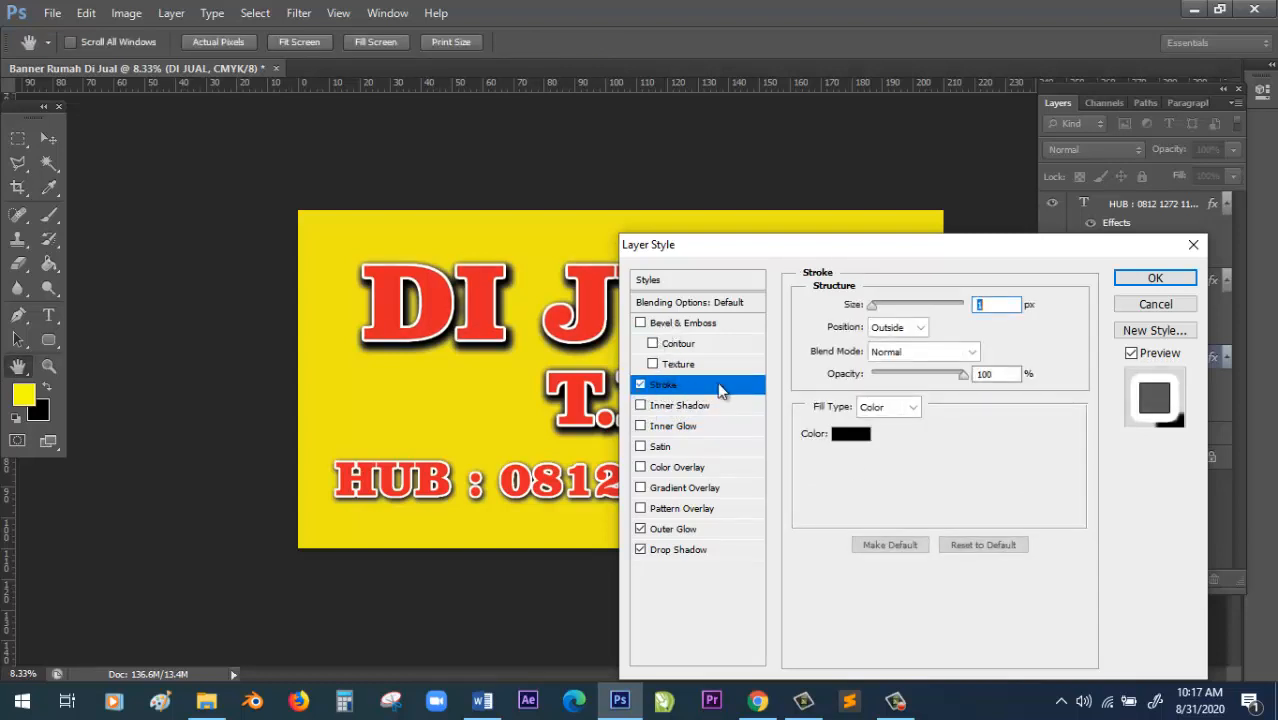
mouse_move(876, 313)
mouse_down()
mouse_move(971, 316)
mouse_move(822, 316)
mouse_up()
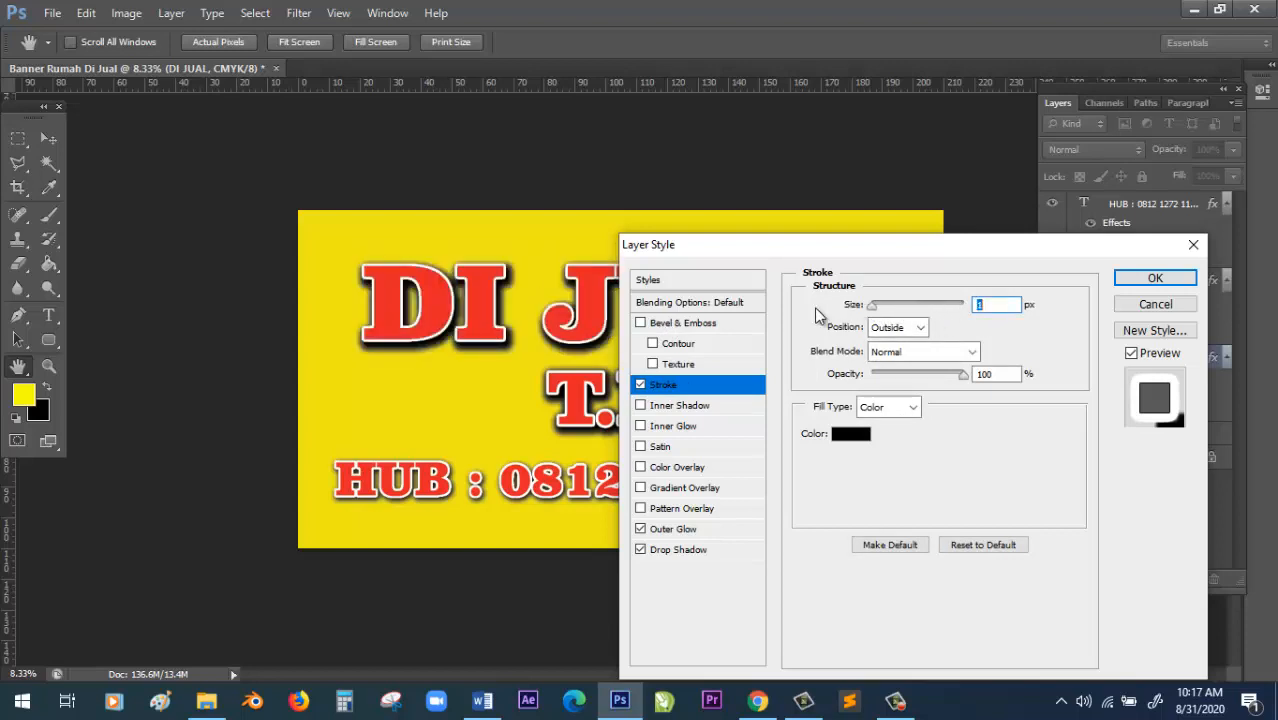
click(641, 386)
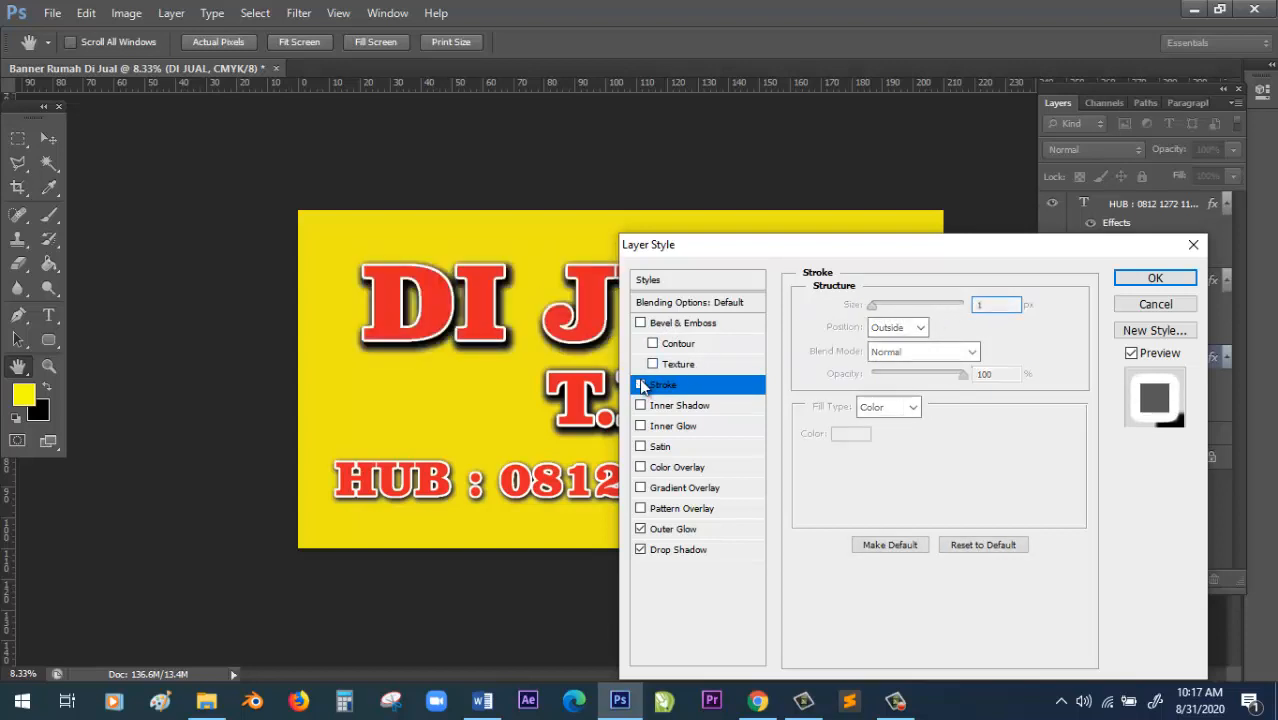
Enable Bevel & Emboss on the "DI JUAL" text with 30 px size, 0 px soften and 100% highlight opacity.
click(676, 330)
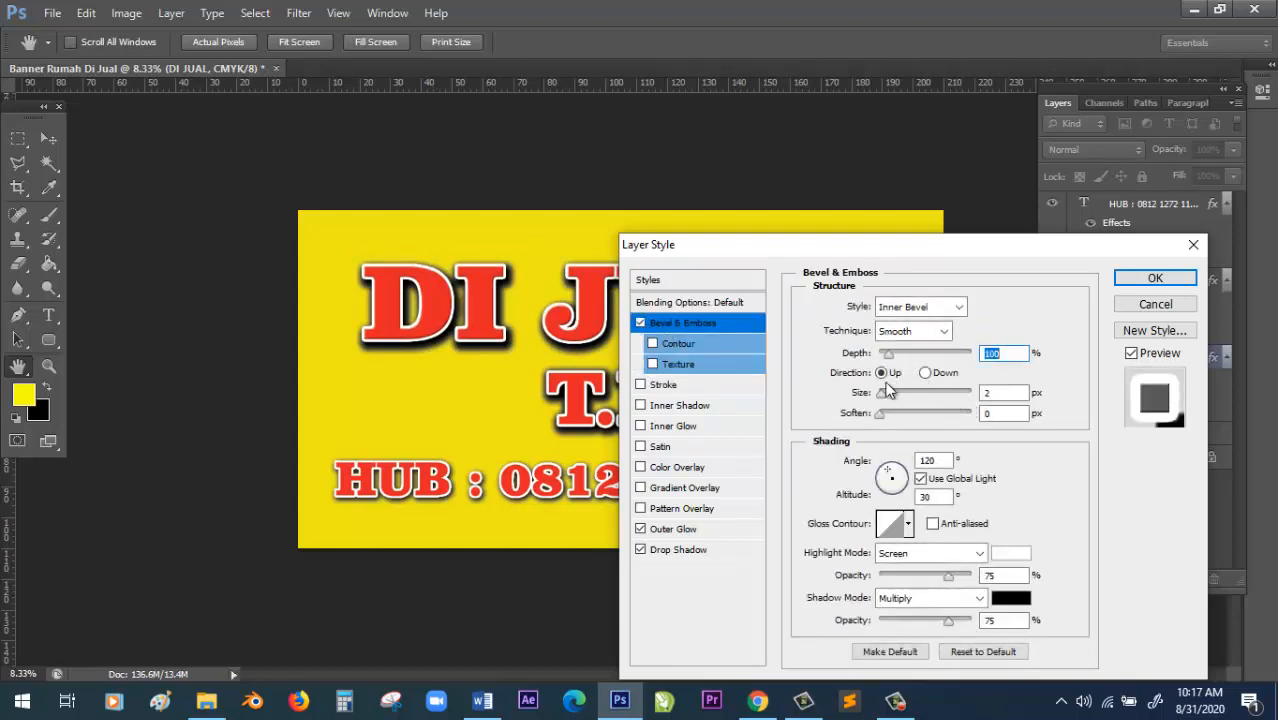
drag(881, 393, 899, 397)
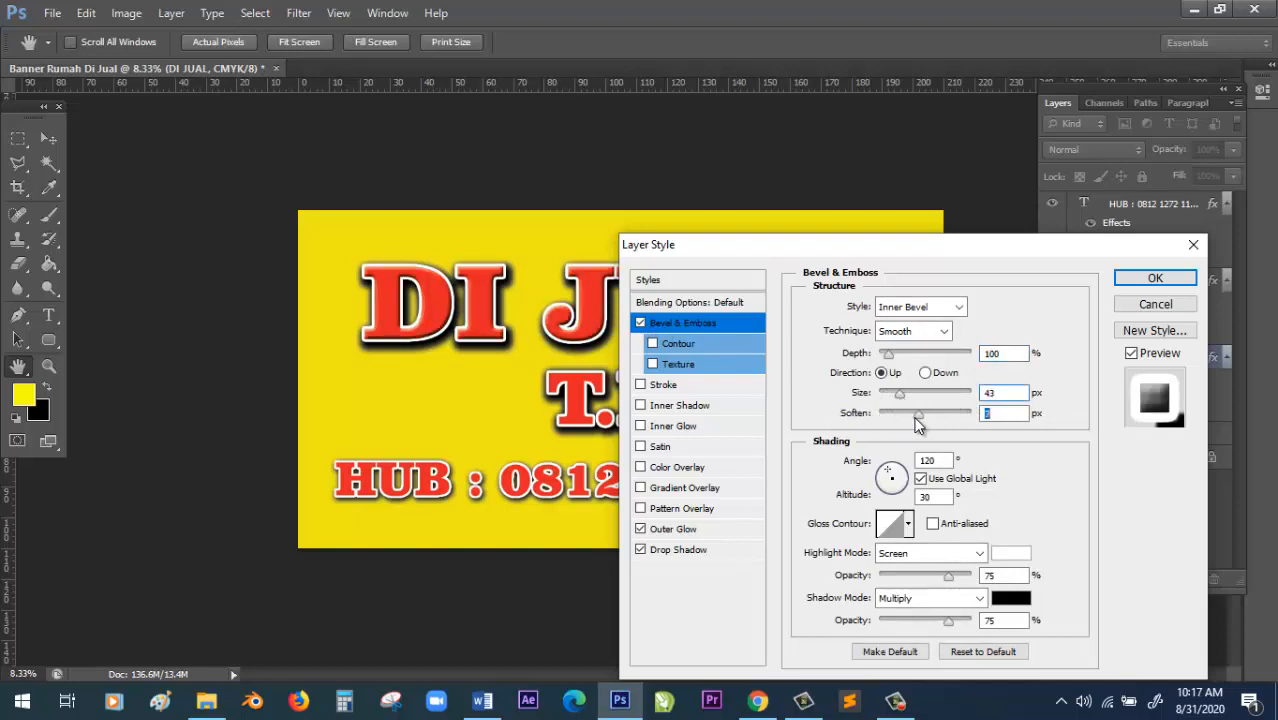
click(903, 397)
mouse_move(903, 397)
mouse_down()
mouse_move(955, 420)
mouse_move(899, 405)
mouse_up()
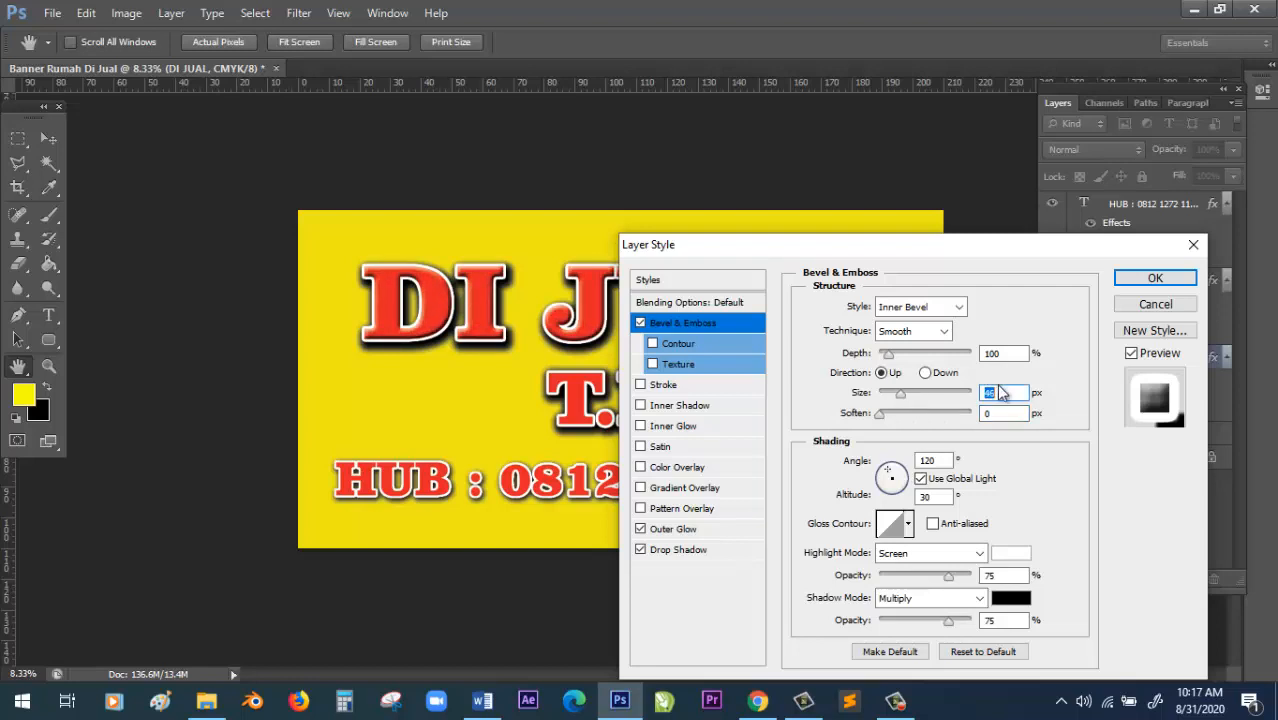
text(3)
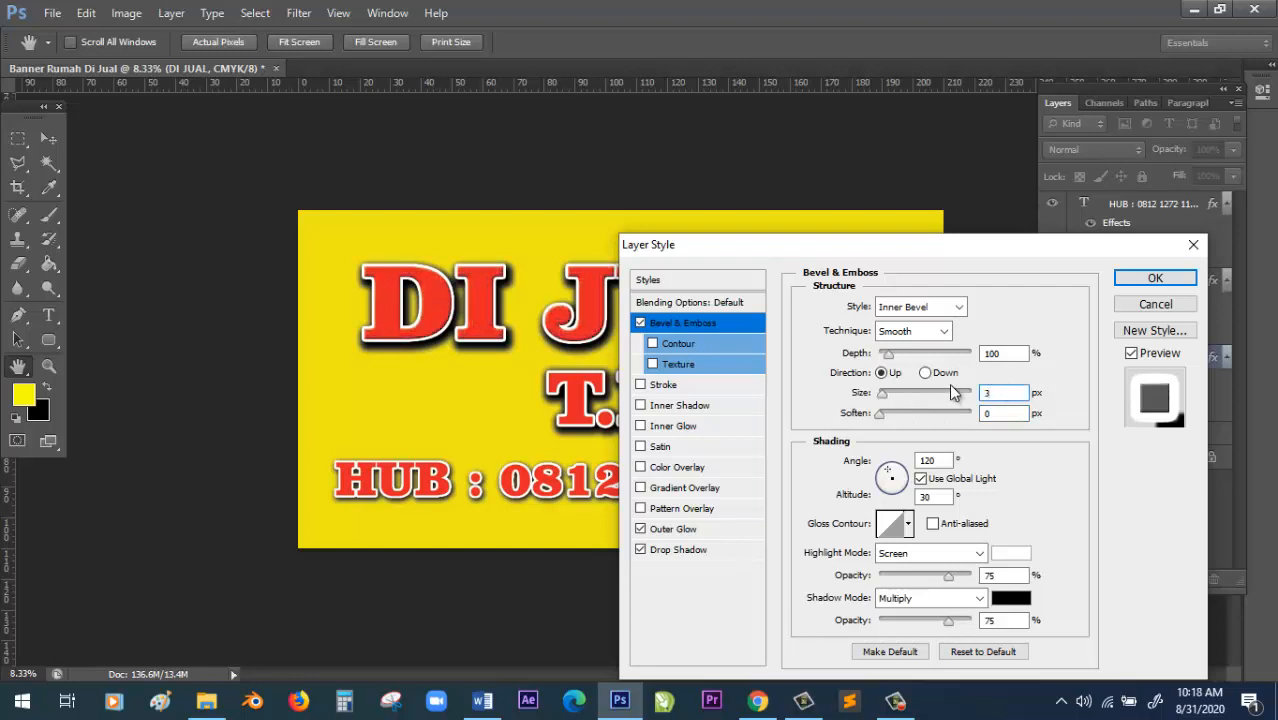
text(0)
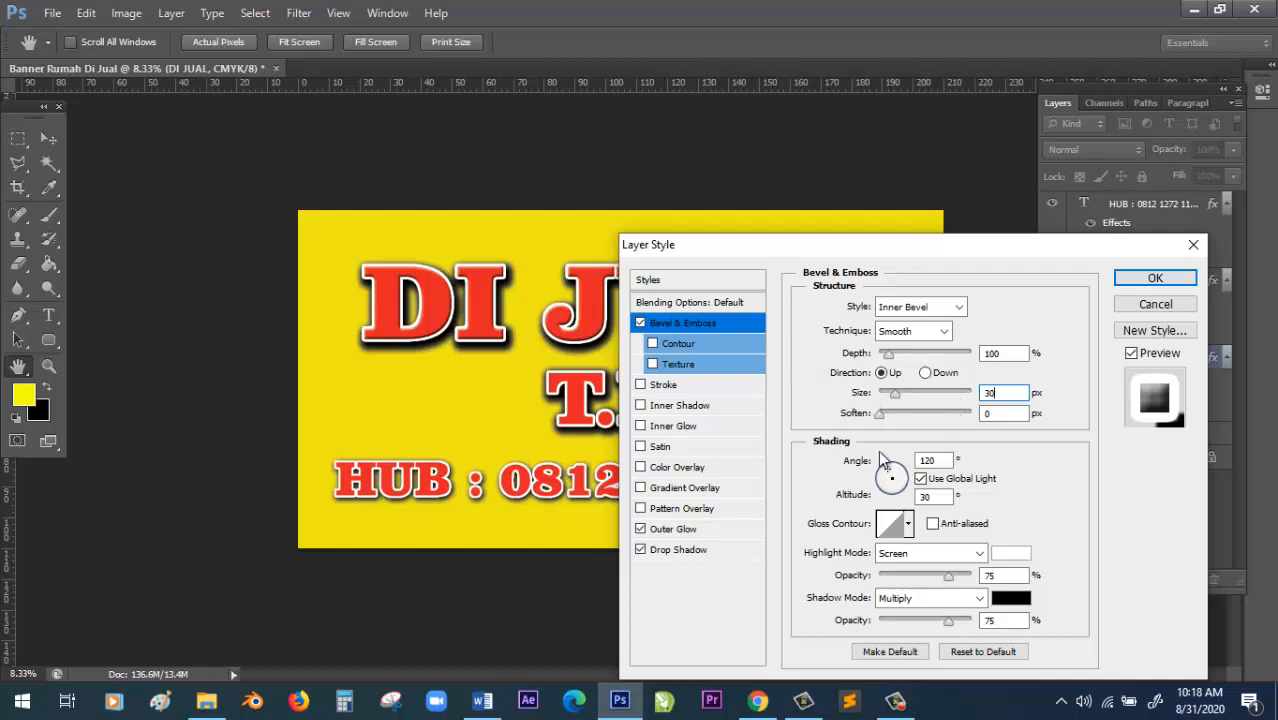
key(Tab)
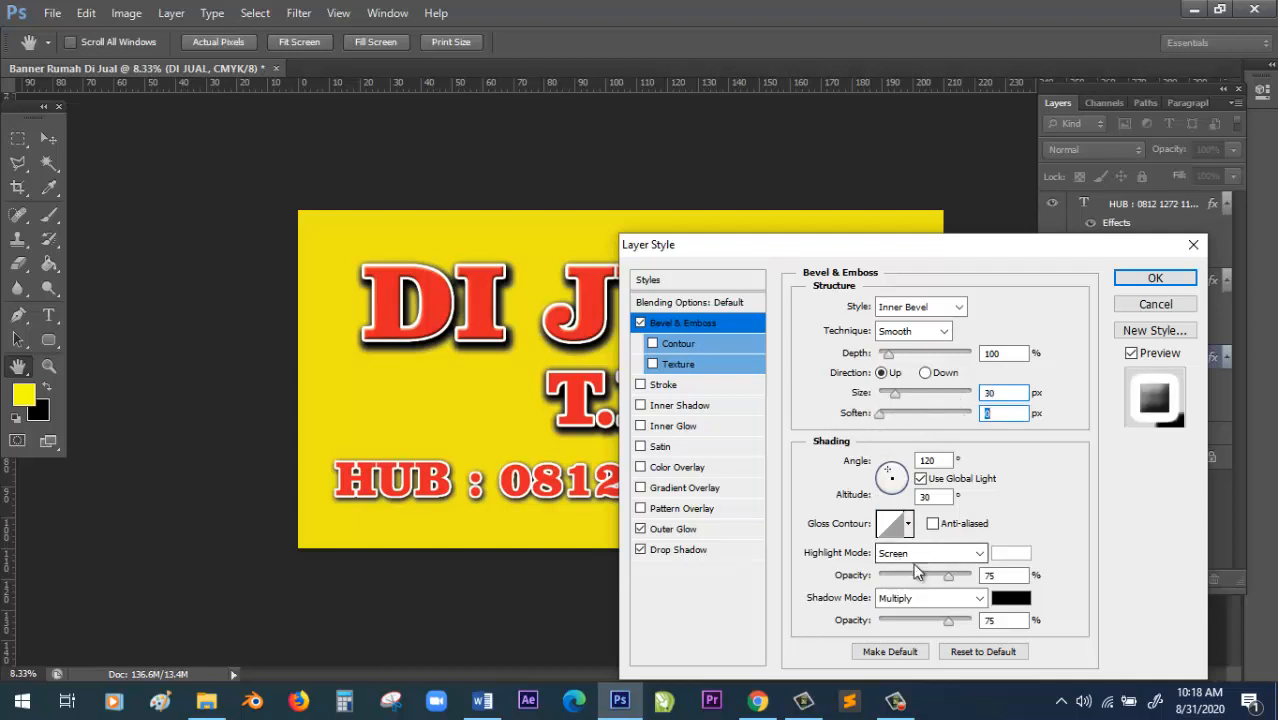
drag(949, 577, 980, 578)
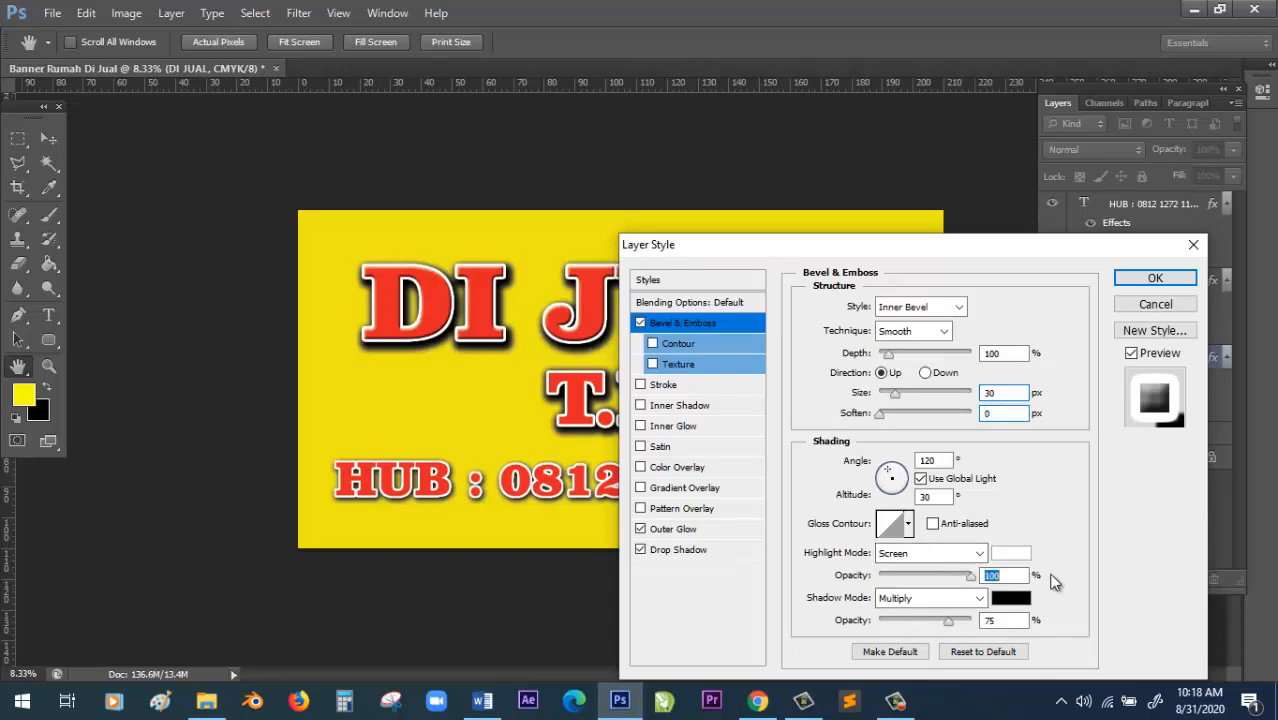
Keep the Inner Bevel style for the "DI JUAL" text's Bevel & Emboss and apply the layer style.
drag(872, 249, 911, 152)
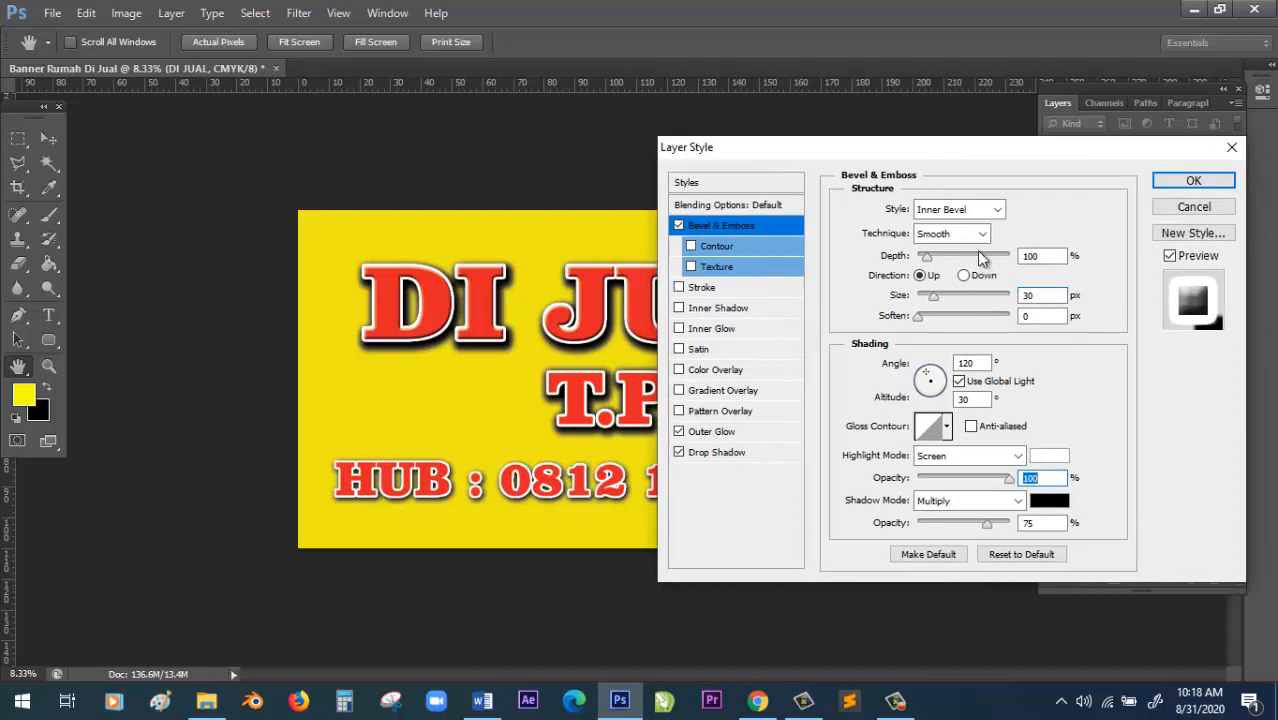
click(978, 216)
click(978, 216)
click(978, 216)
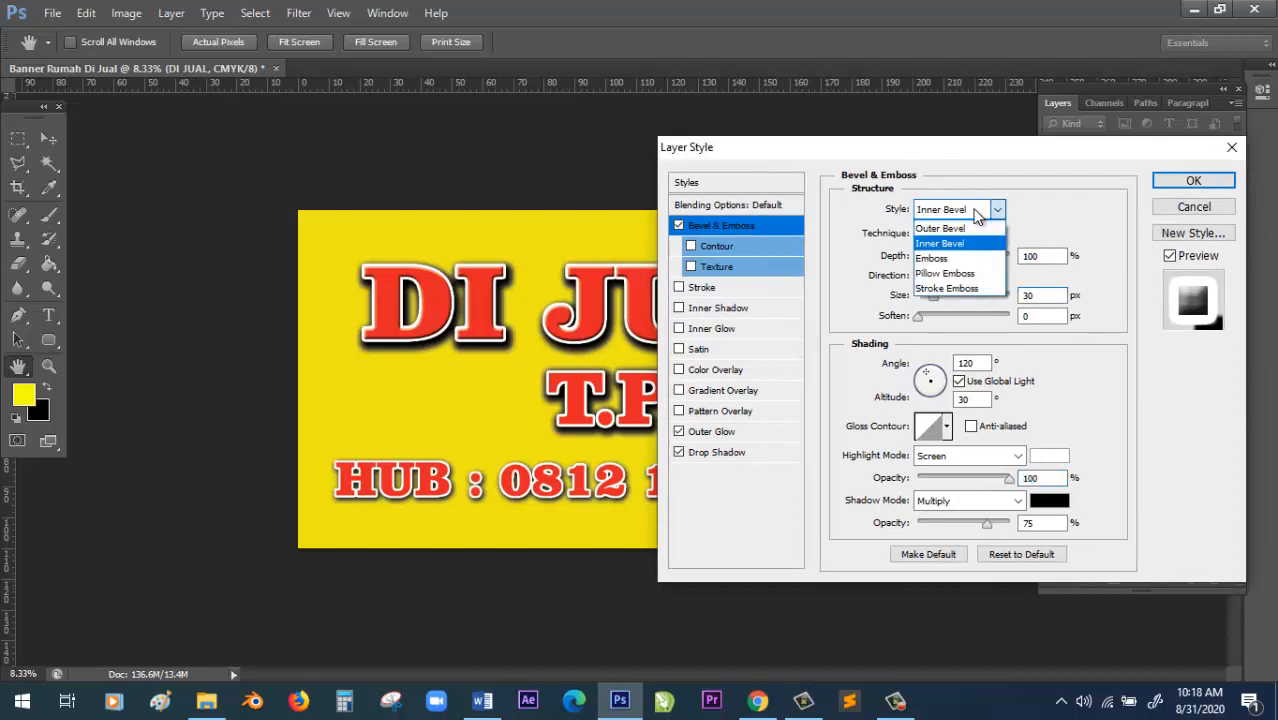
click(972, 212)
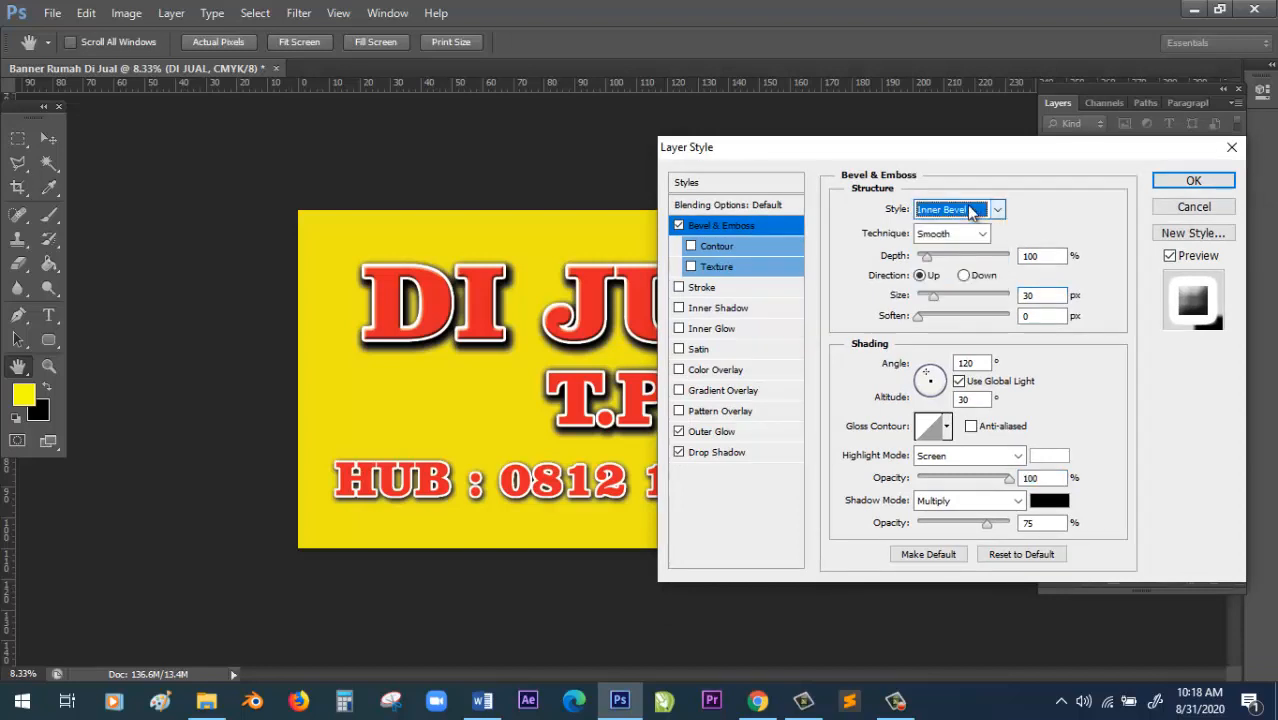
click(1193, 181)
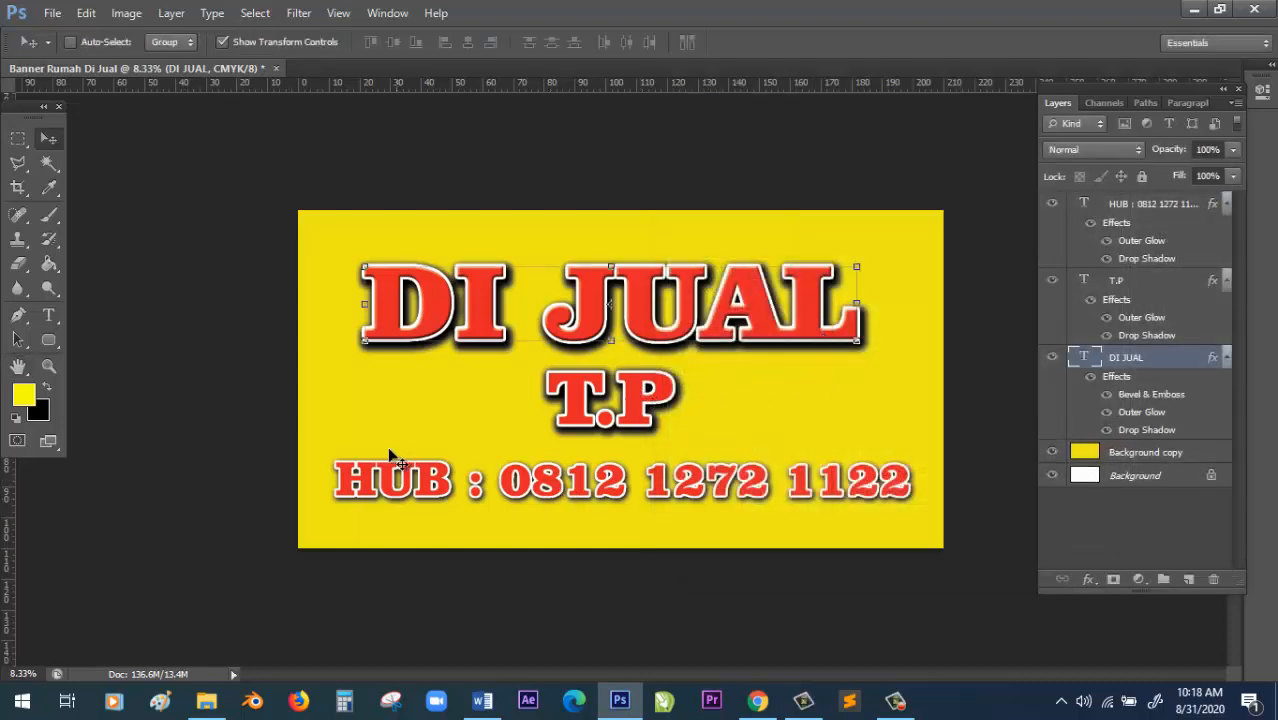
Set the "HUB" text layer's drop shadow to 50 px distance and 50% spread, and apply the style.
click(48, 315)
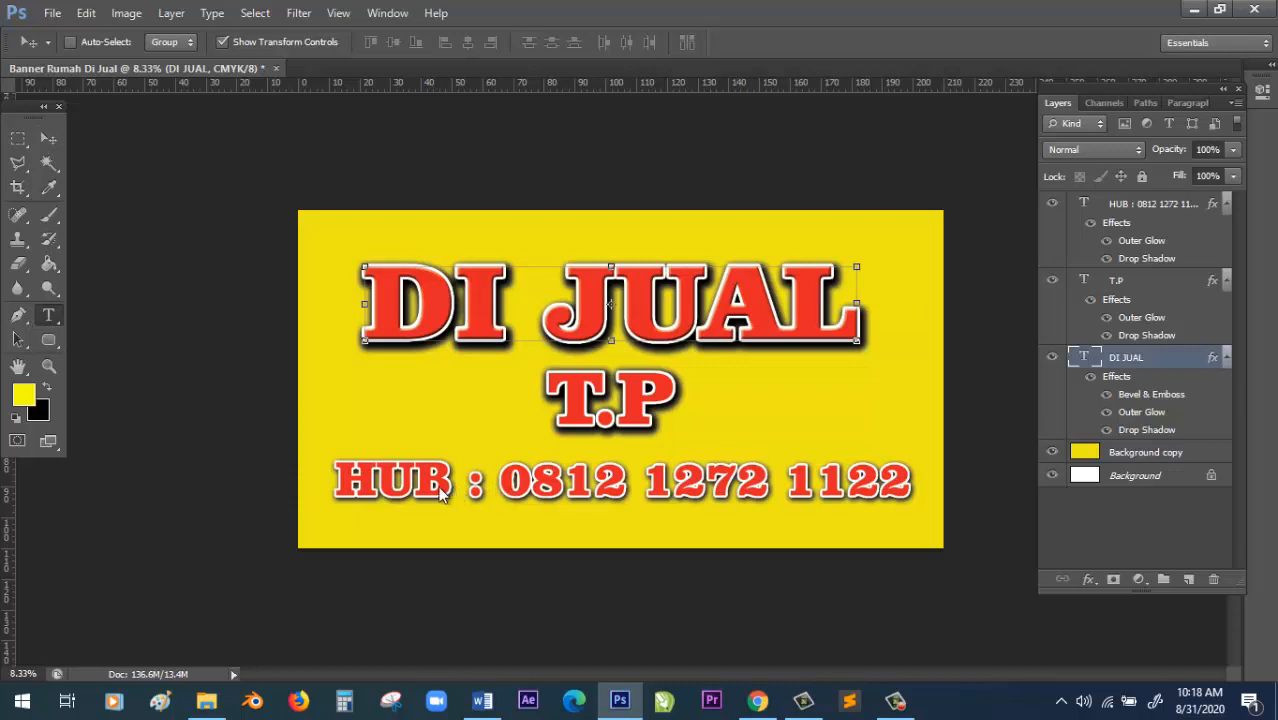
click(47, 139)
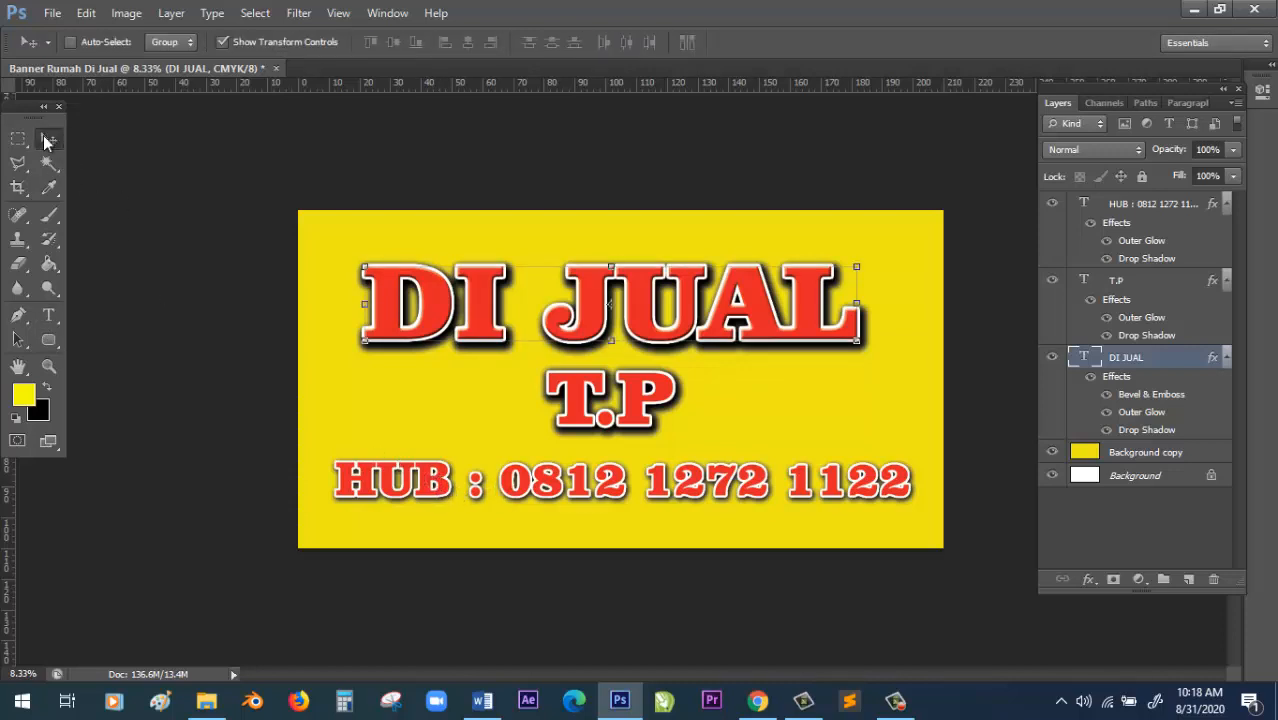
click(1144, 200)
right_click(1144, 200)
click(966, 105)
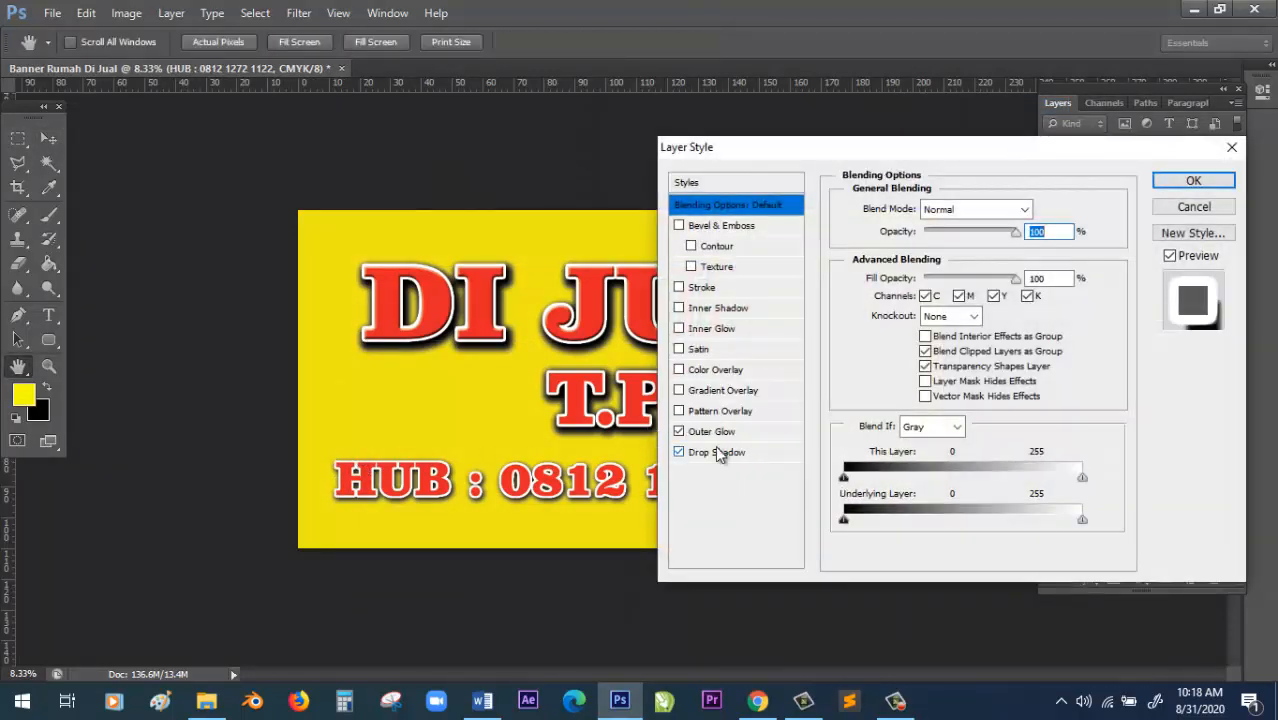
click(723, 452)
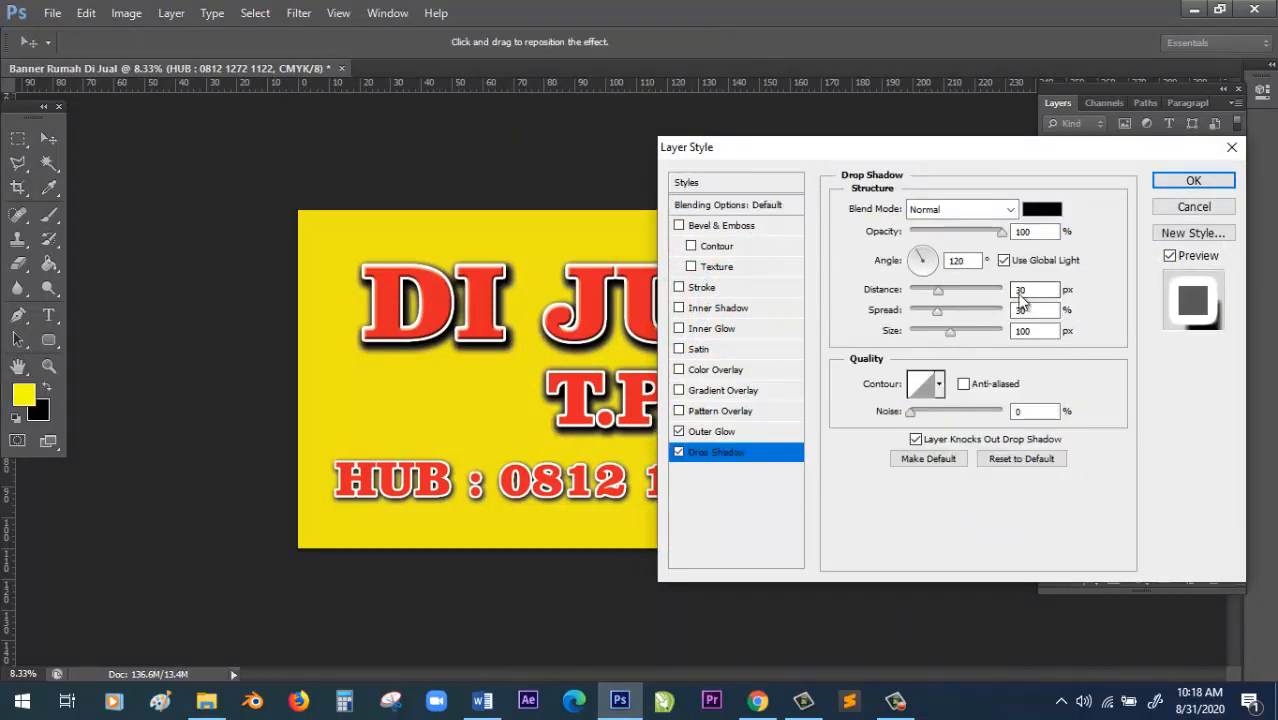
text(50)
key(Tab)
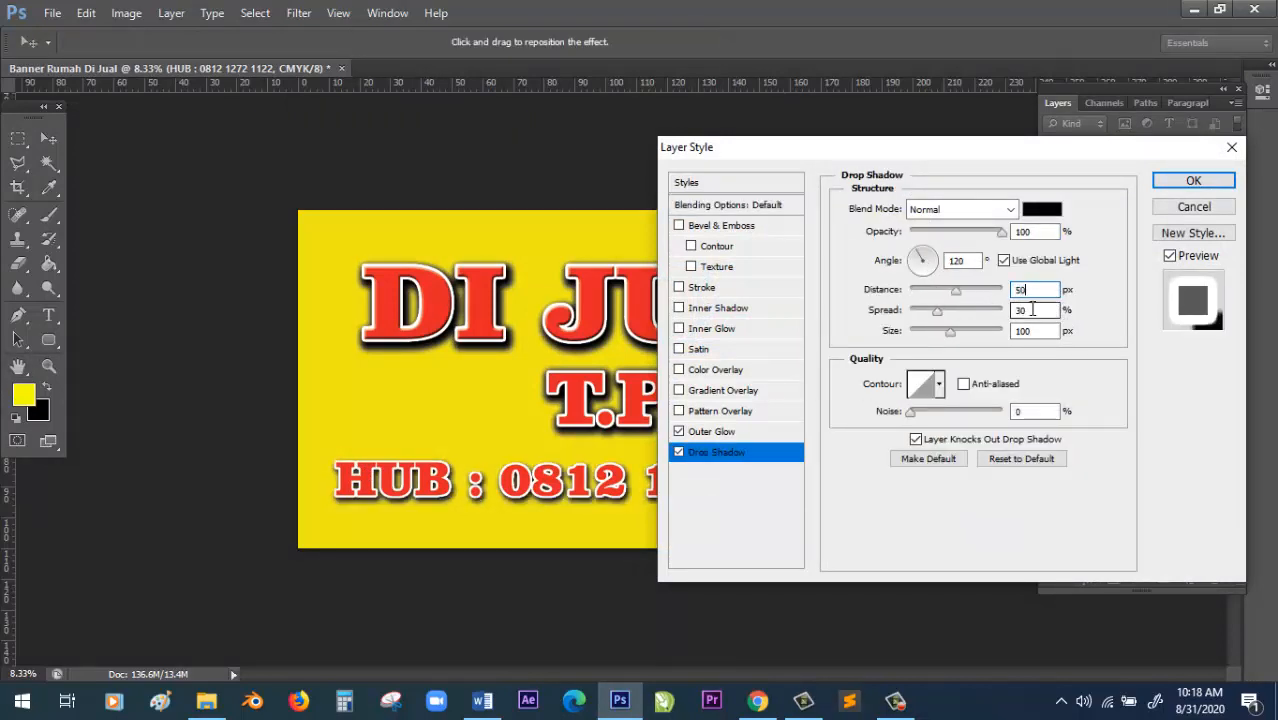
text(50)
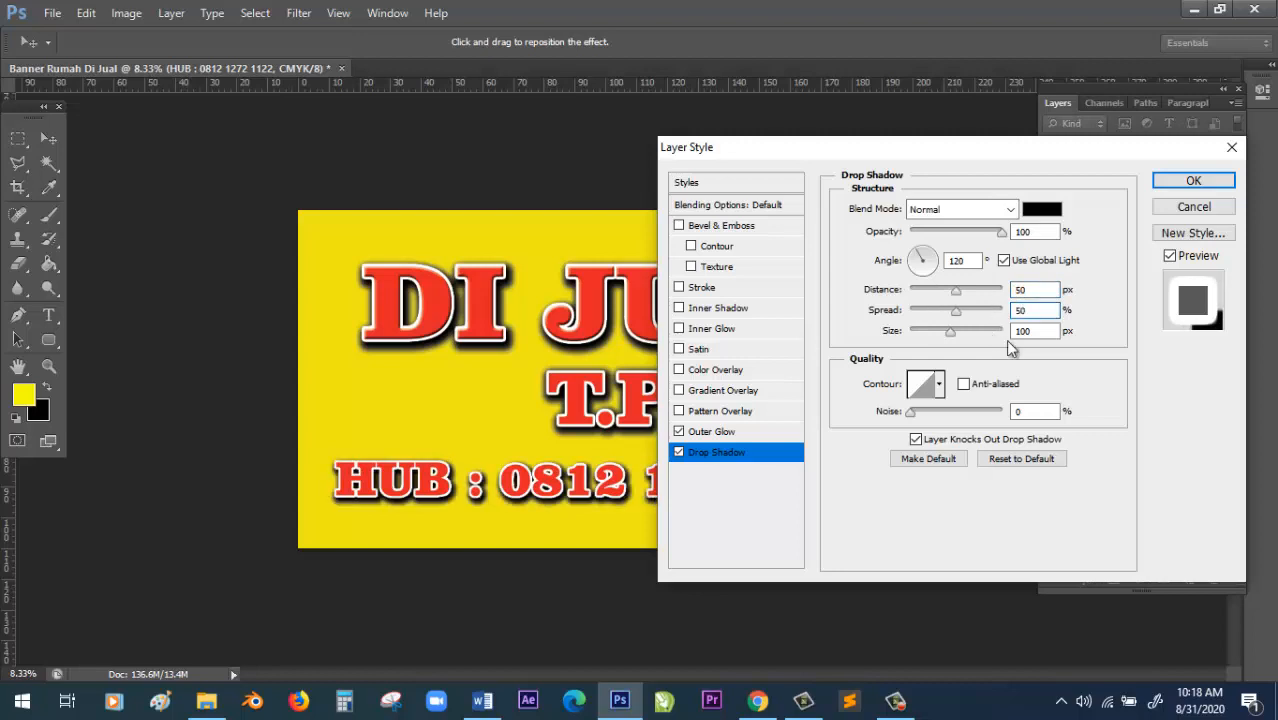
click(1222, 183)
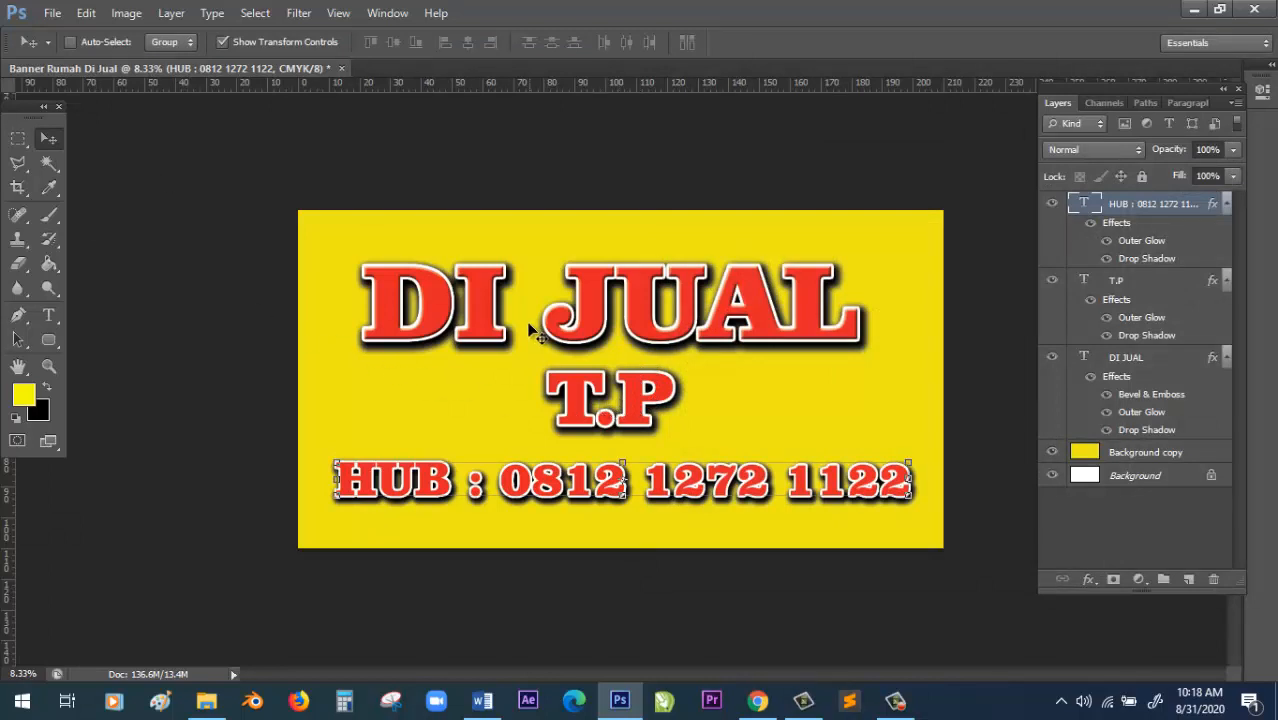
click(20, 140)
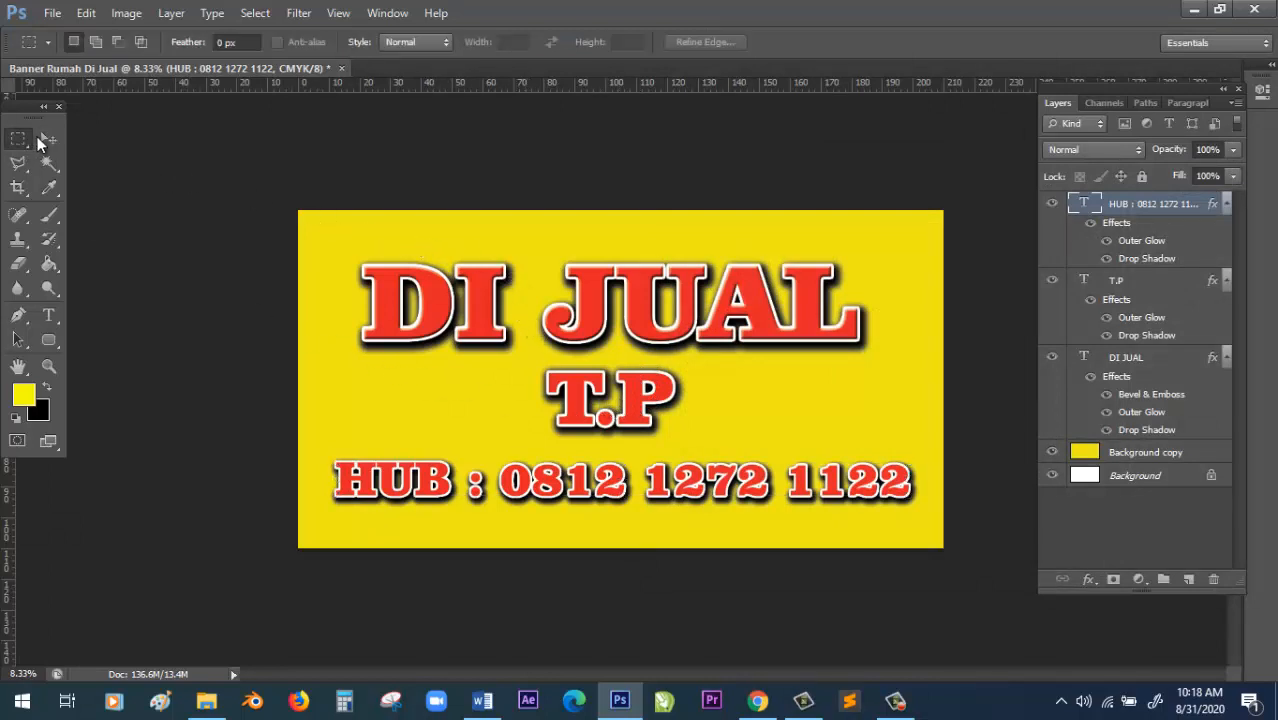
click(46, 140)
click(1128, 358)
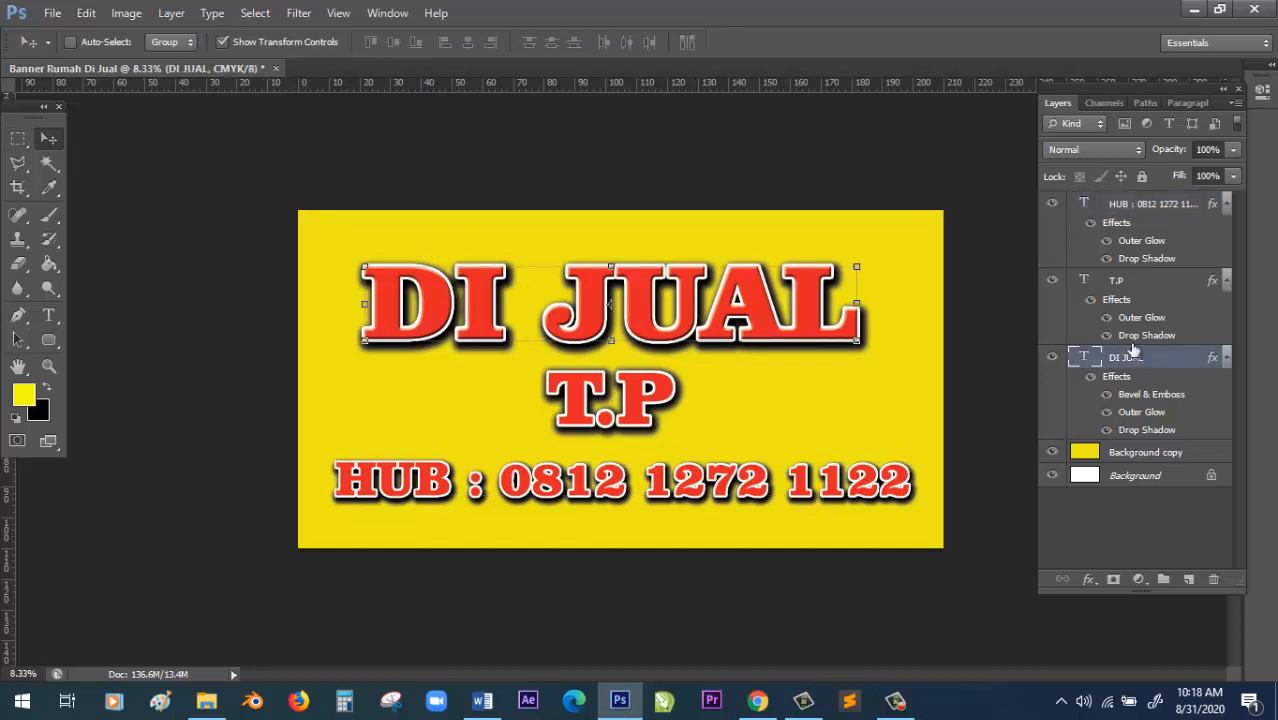
click(24, 141)
click(46, 141)
click(28, 143)
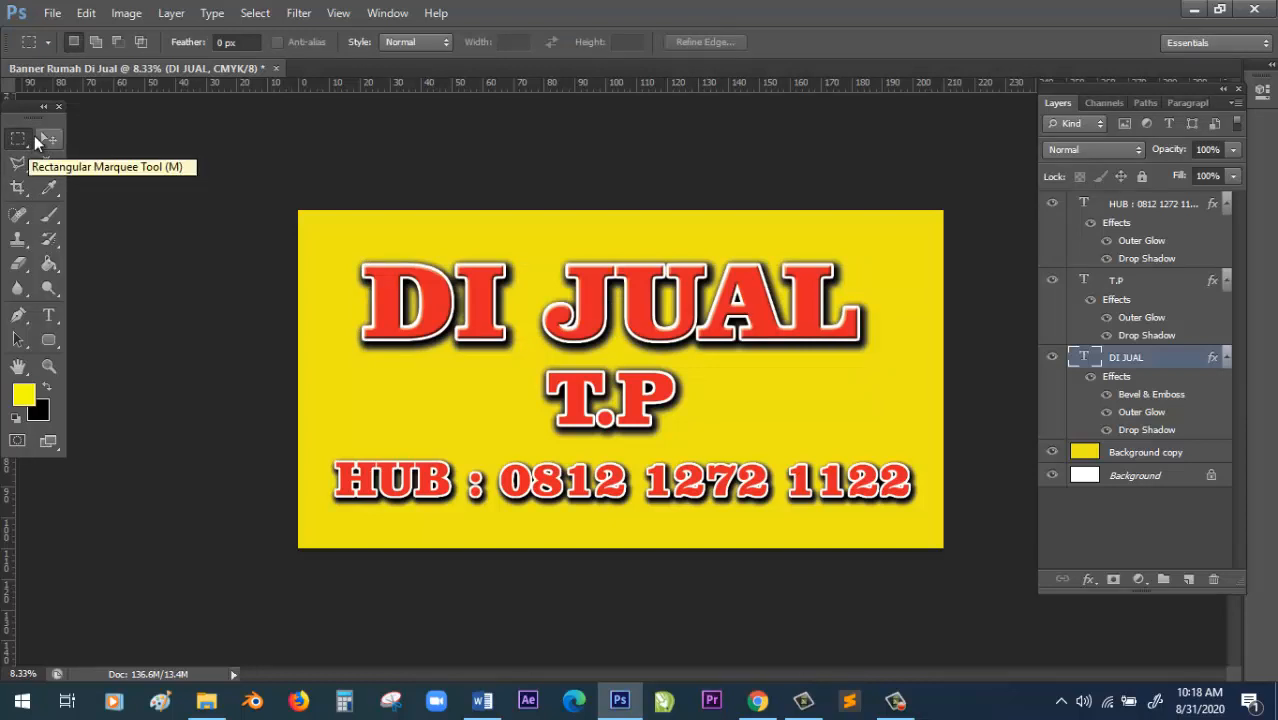
click(42, 137)
click(28, 138)
click(44, 139)
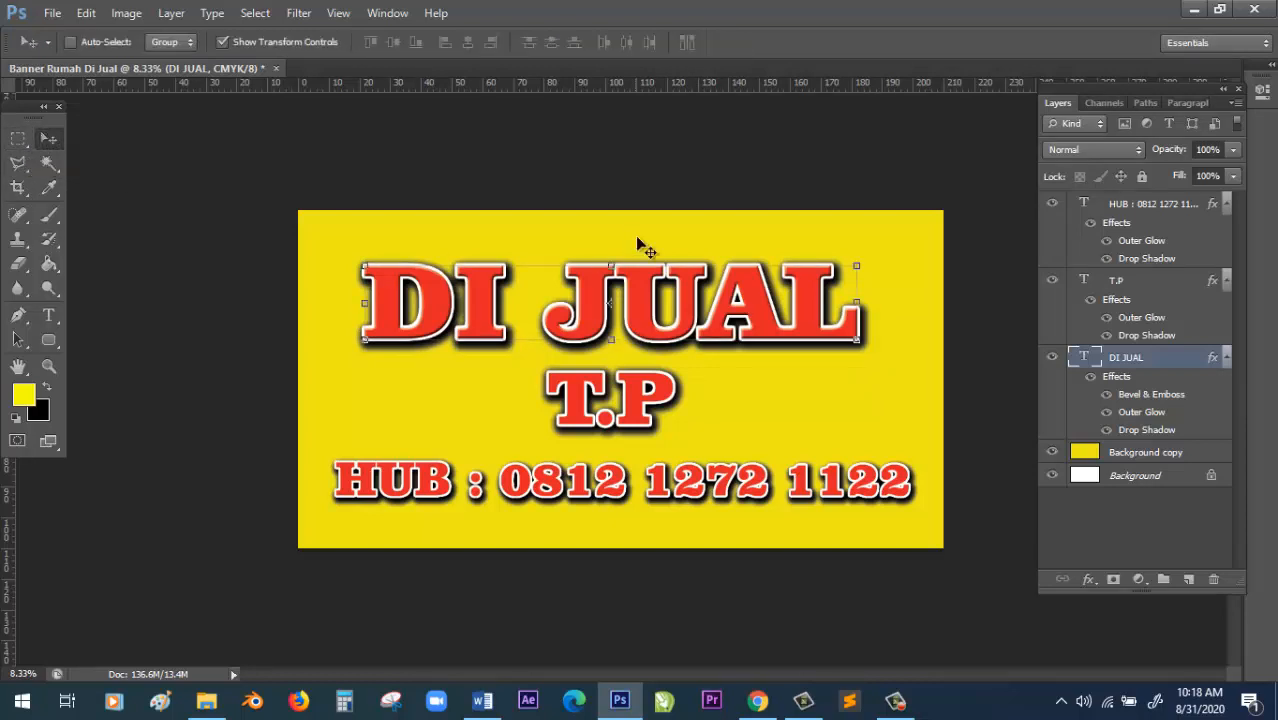
Start saving the banner under a new location and browse to the AZZAM ADVERTISING folder inside MY DESIGN.
click(52, 13)
click(88, 221)
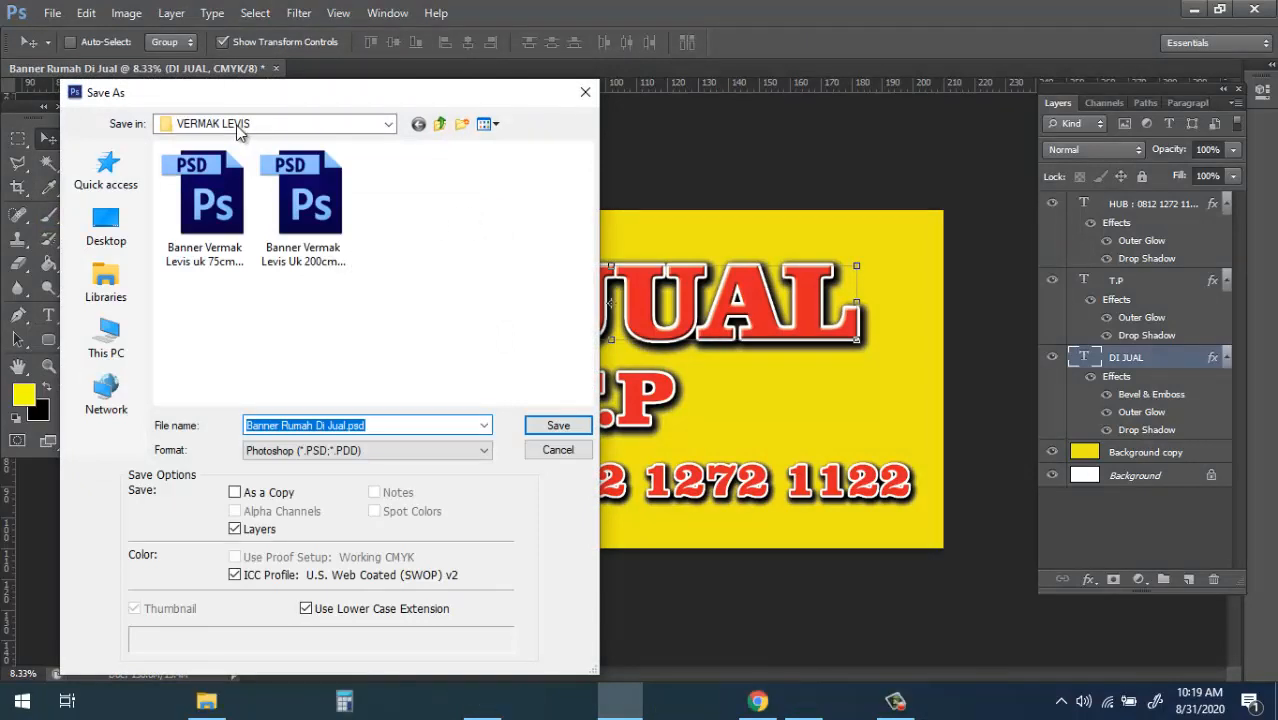
click(248, 124)
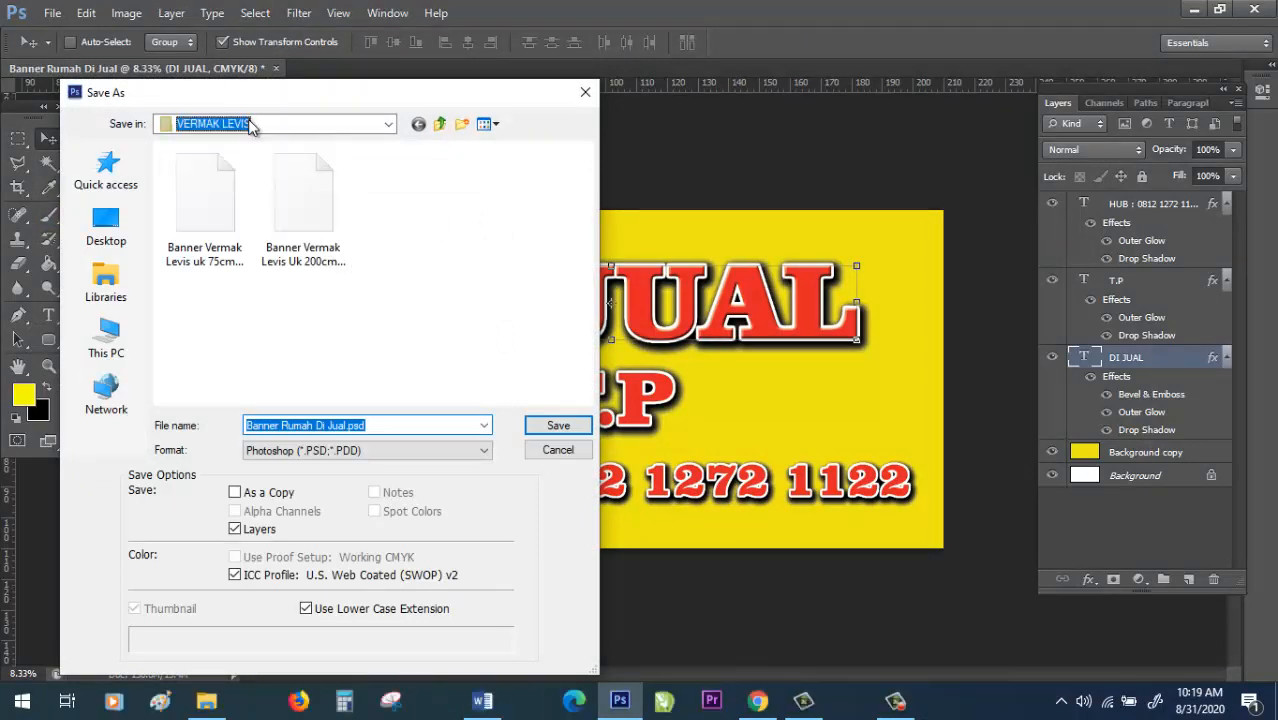
click(333, 128)
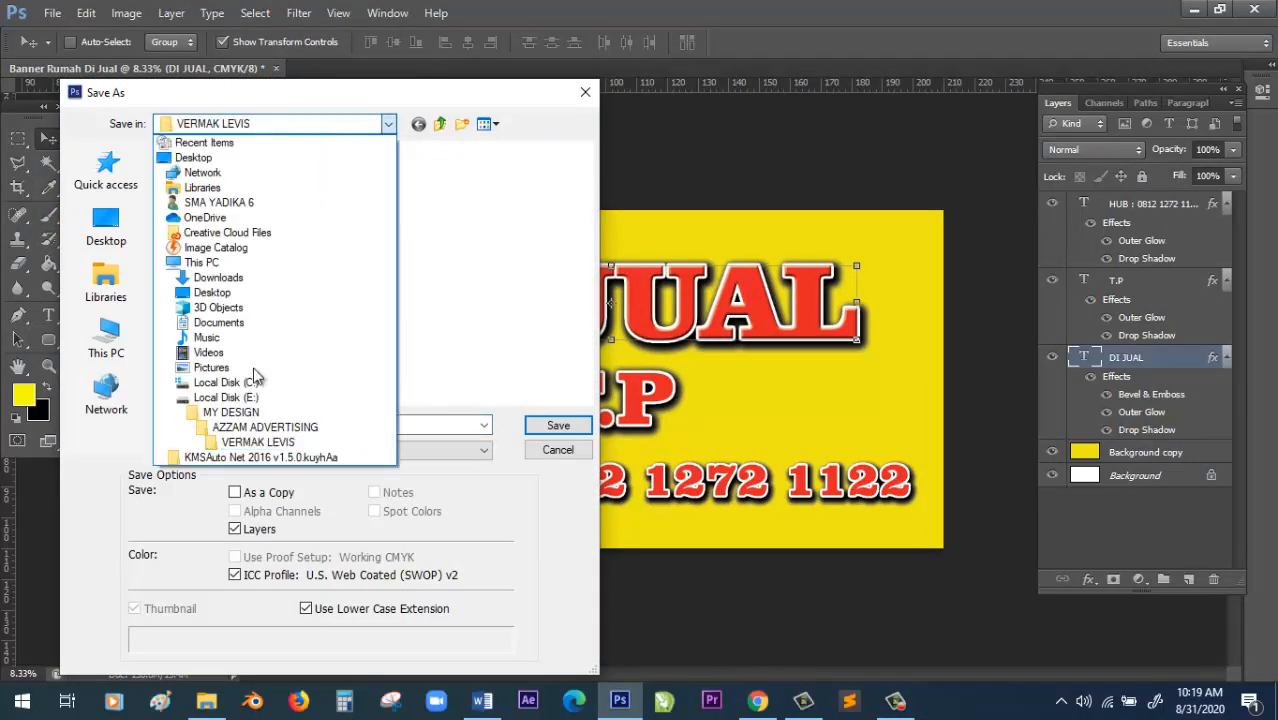
click(240, 413)
double_click(215, 173)
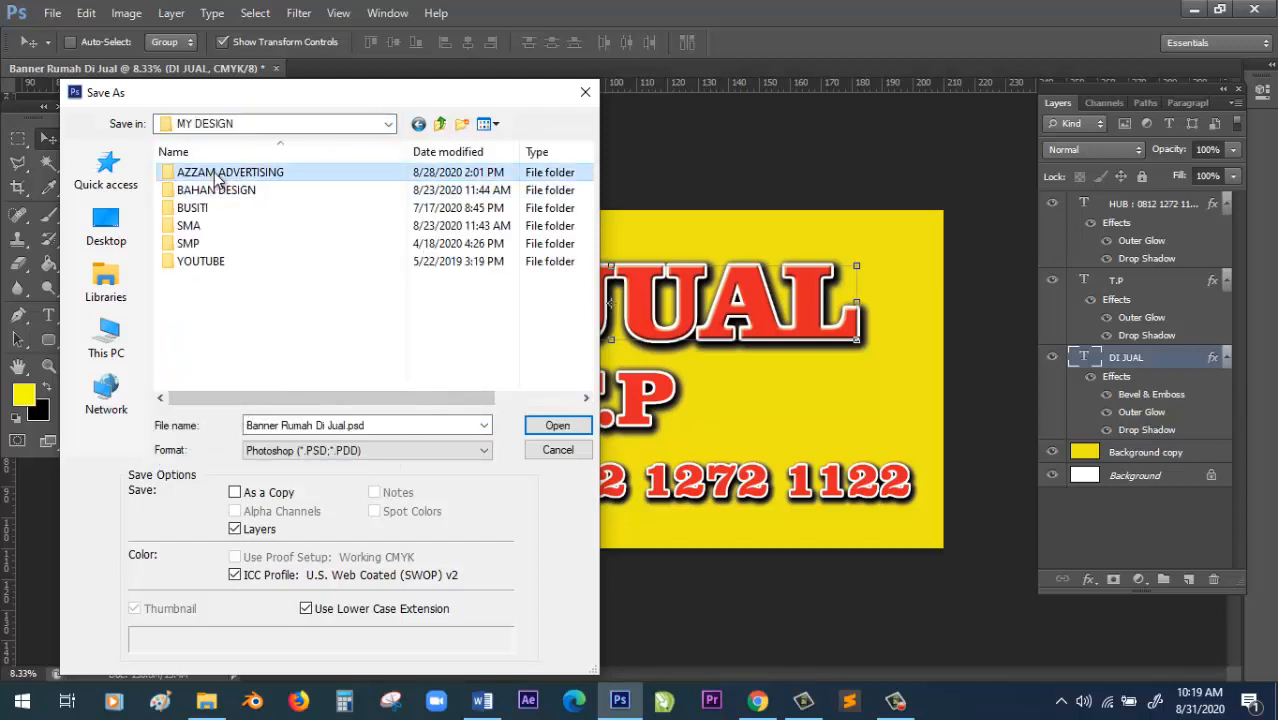
Create a folder named "BANNER RUMAH DIJUAL" in AZZAM ADVERTISING and open it as the save location.
click(464, 121)
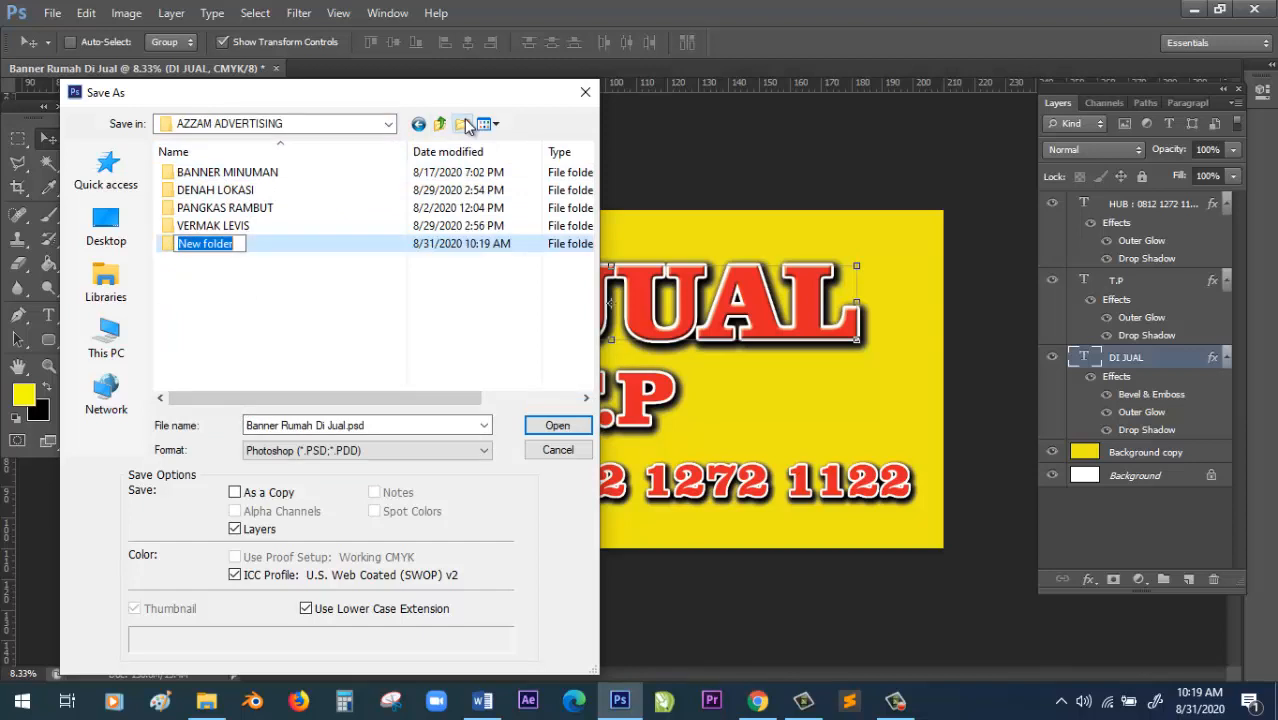
text(b)
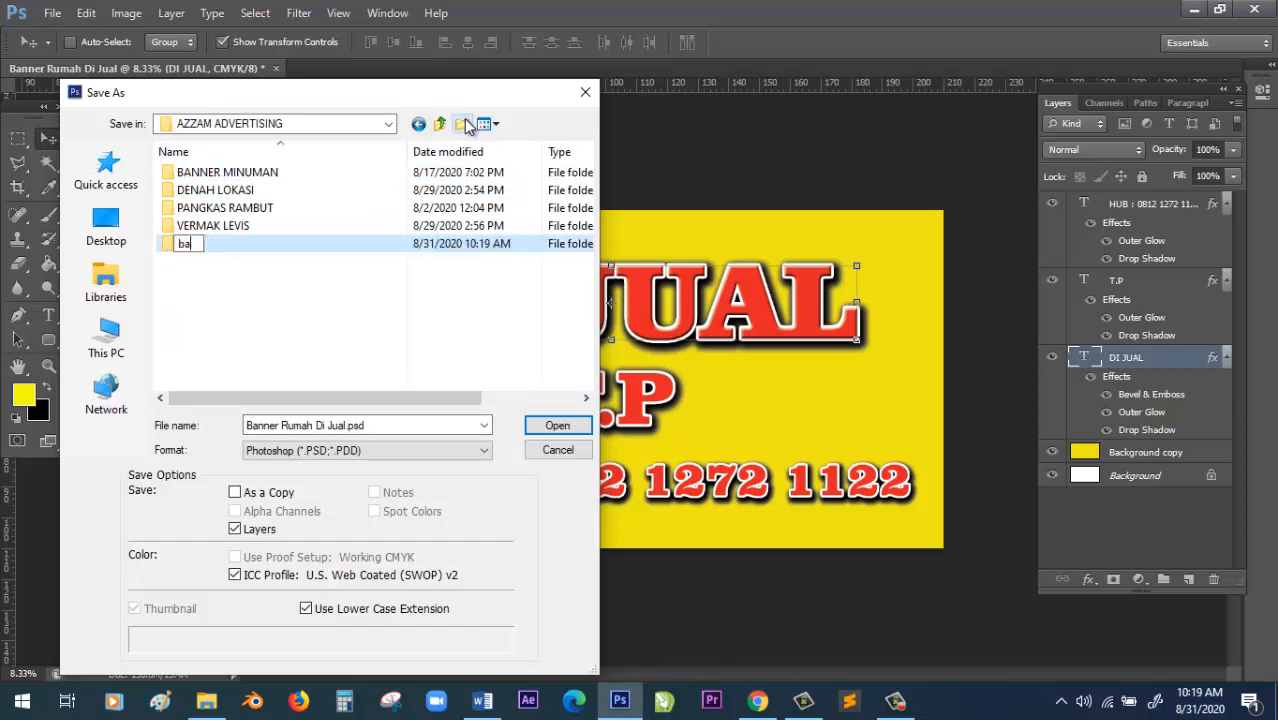
text(ANNER R)
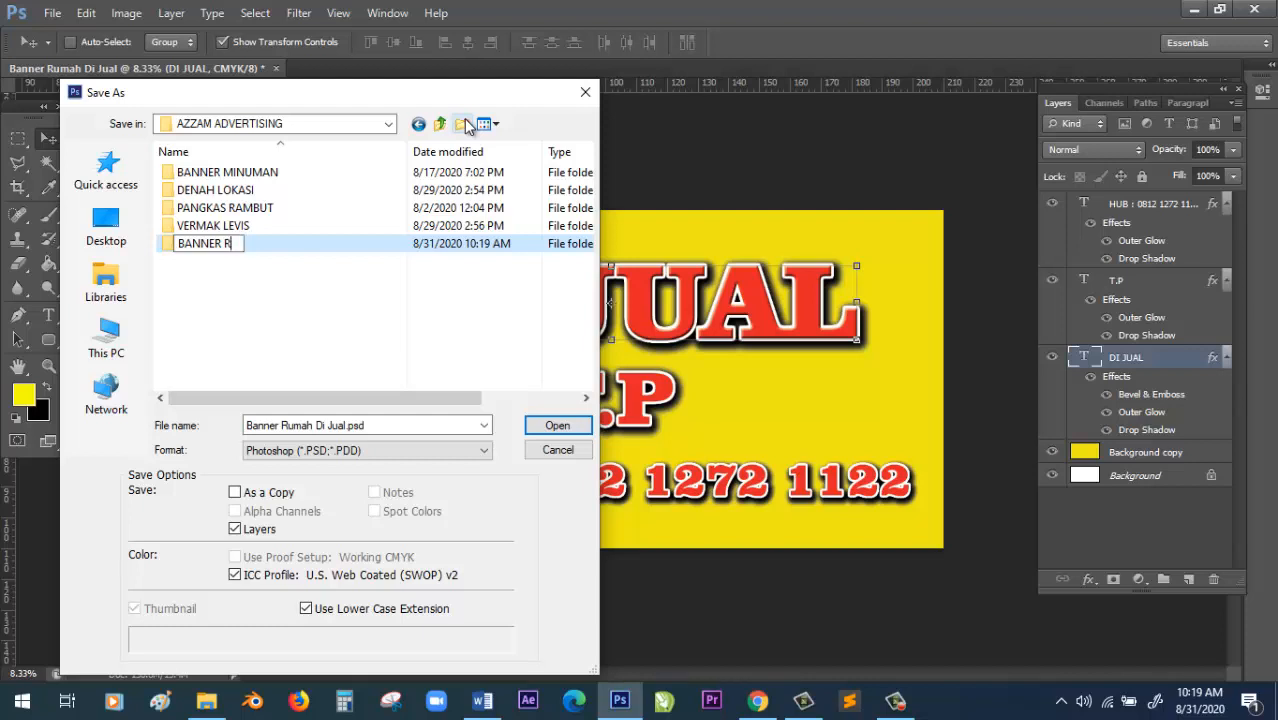
text(UMAH DIJUAL)
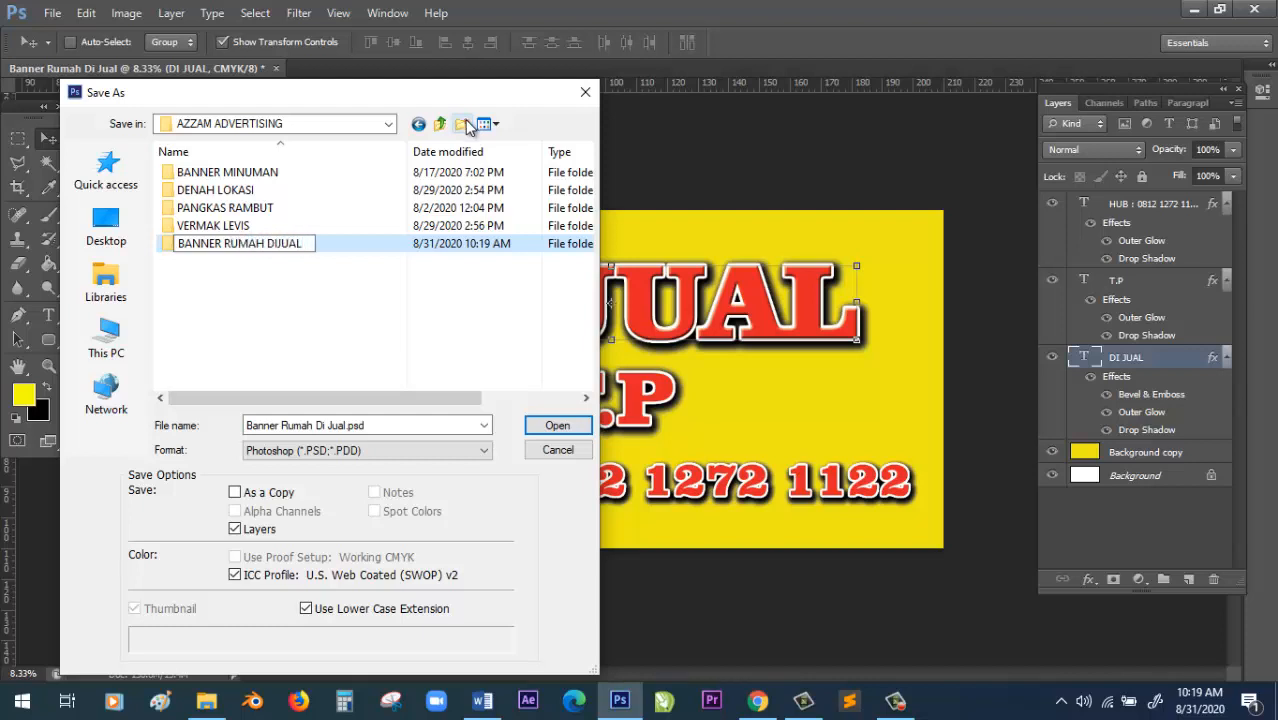
key(Return)
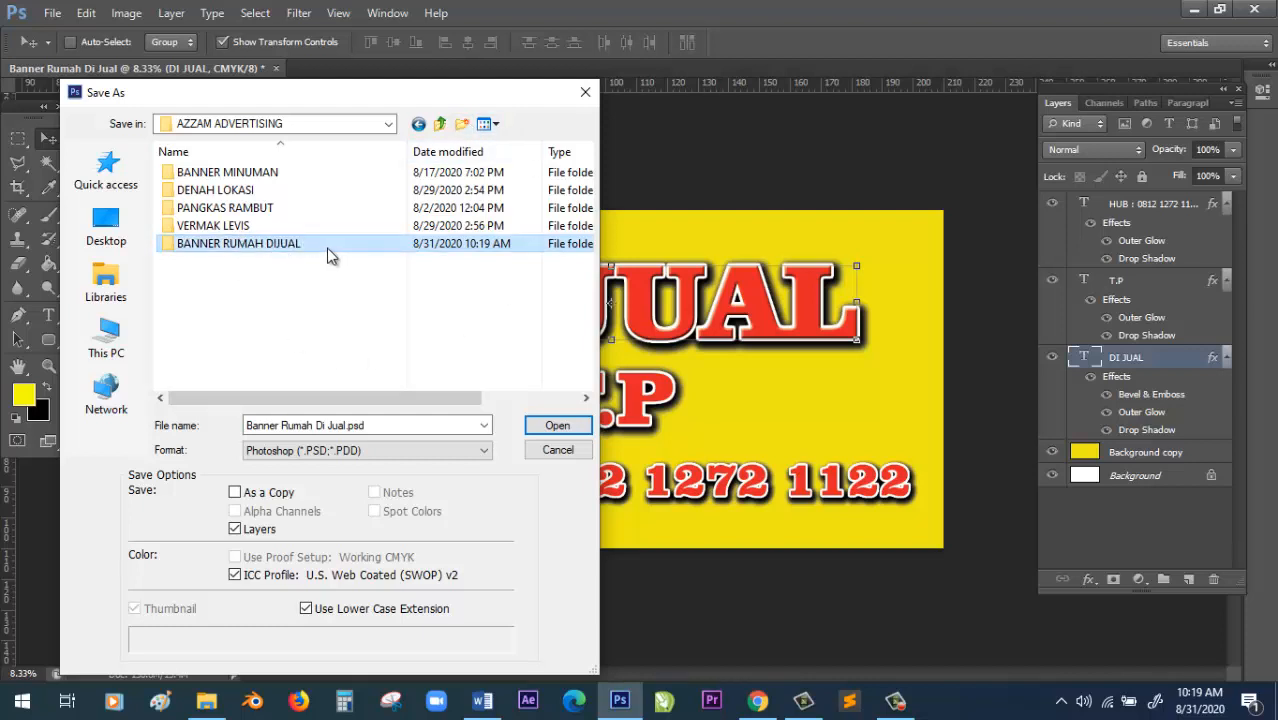
double_click(327, 249)
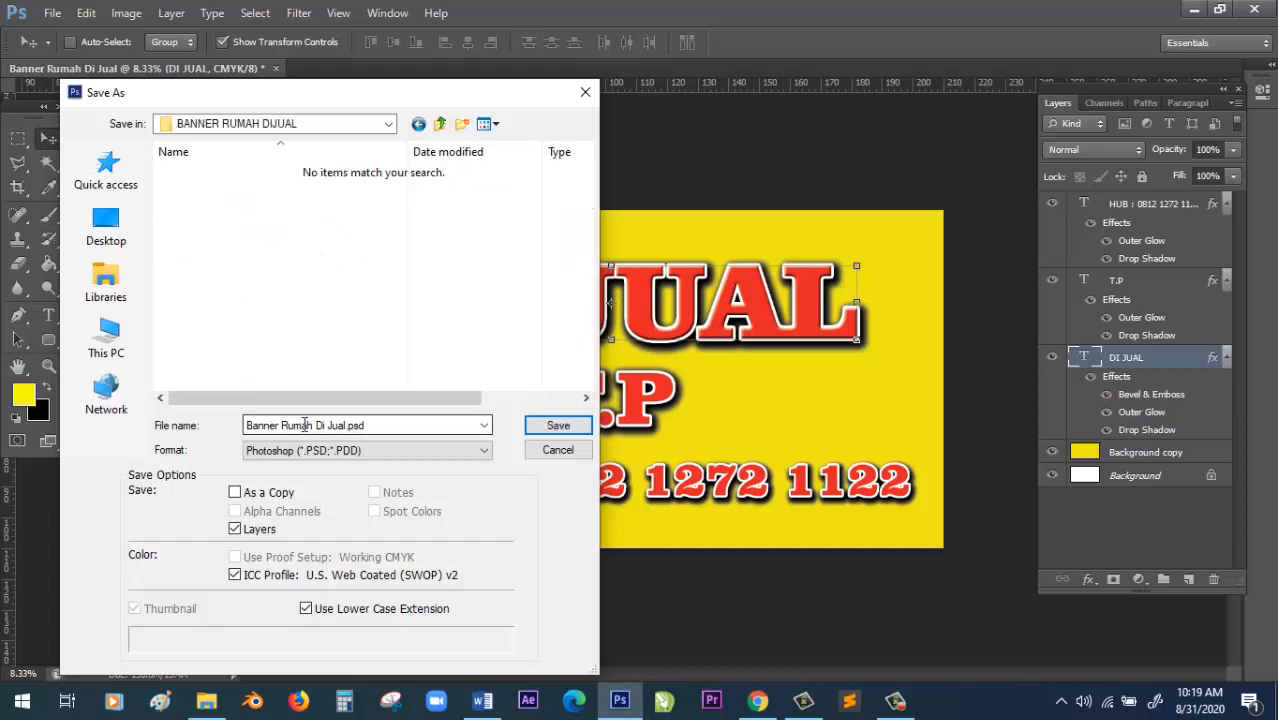
Save the banner as the JPEG "Banner Rumah Di Jual.jpg" with quality 10 (Maximum) and the Baseline ("Standard") option.
click(343, 428)
click(350, 451)
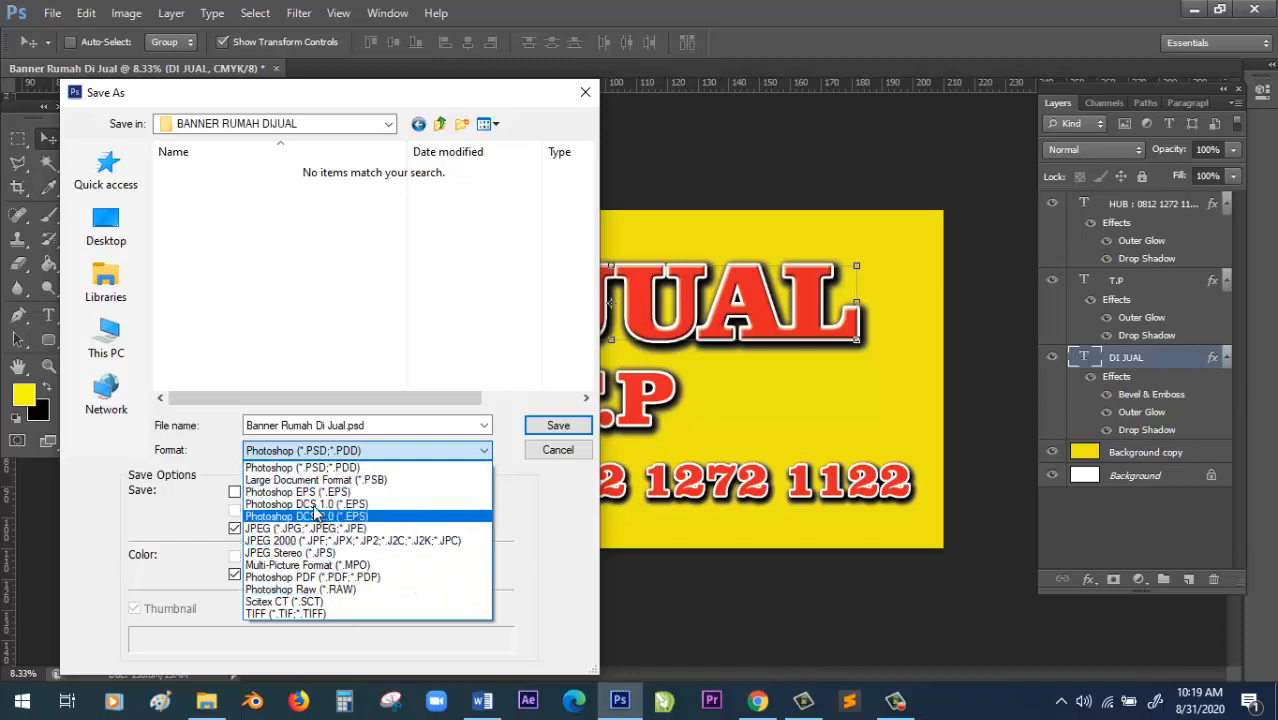
click(290, 528)
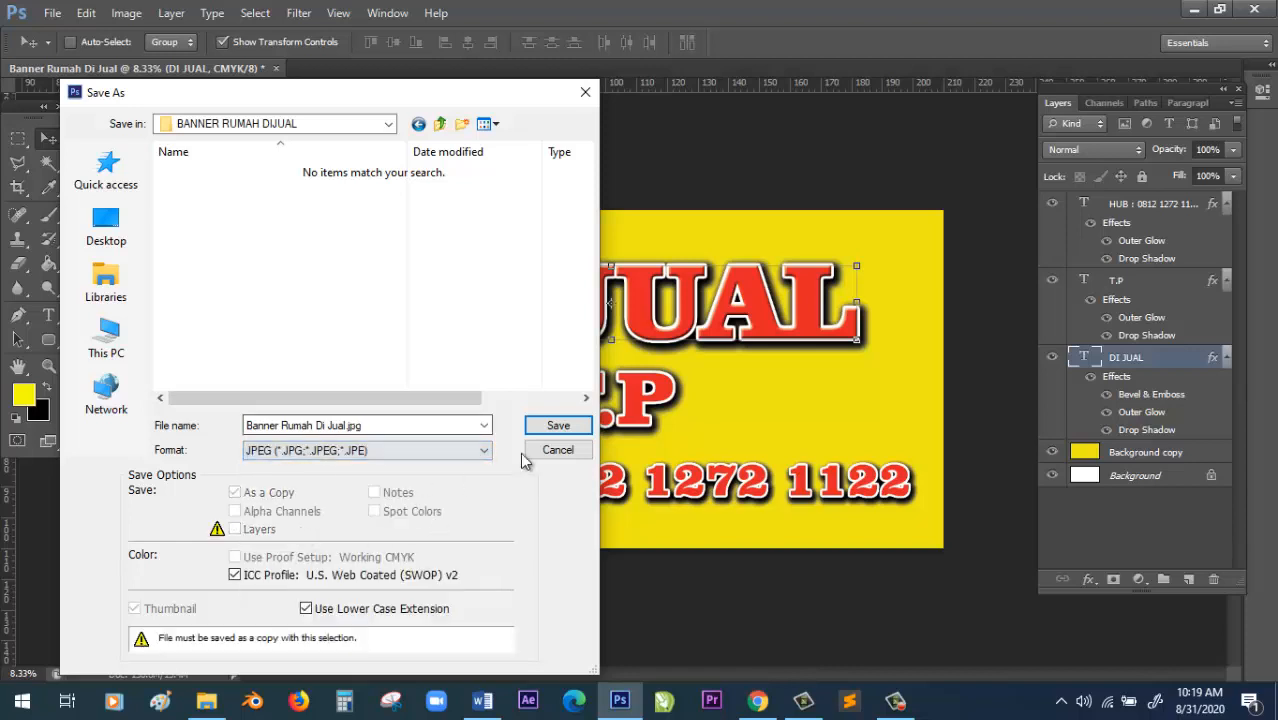
click(558, 426)
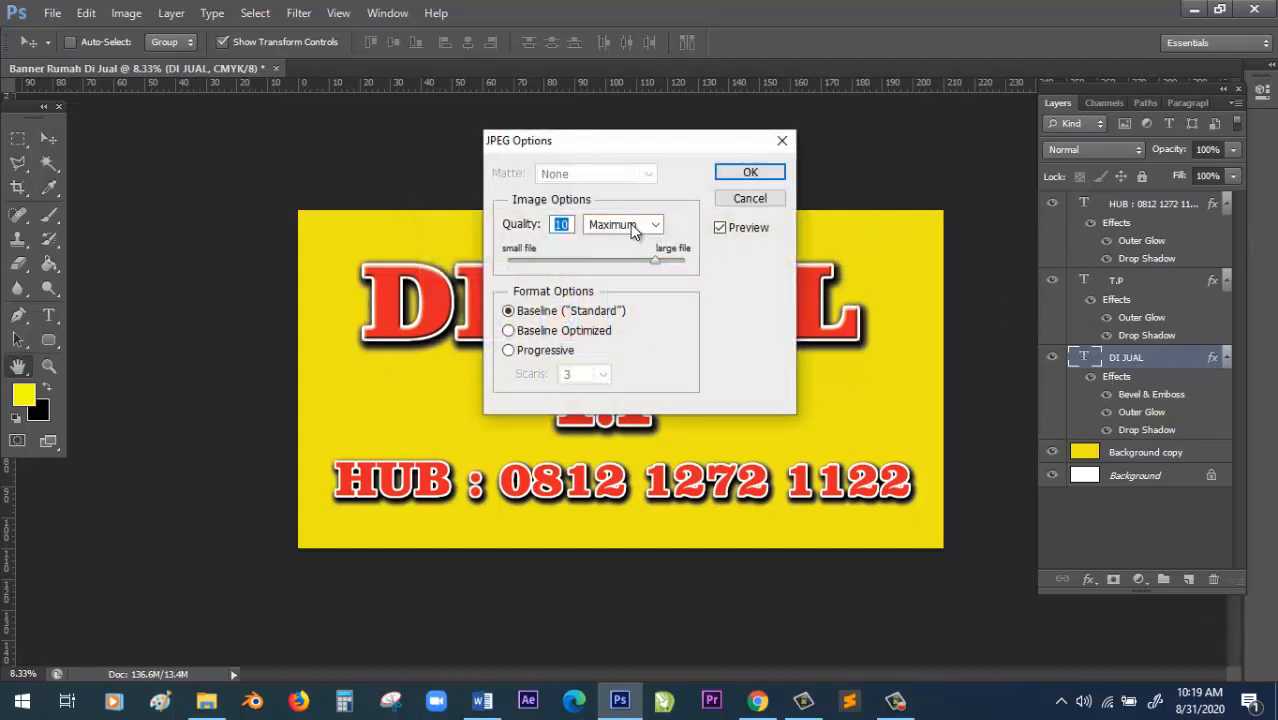
click(748, 173)
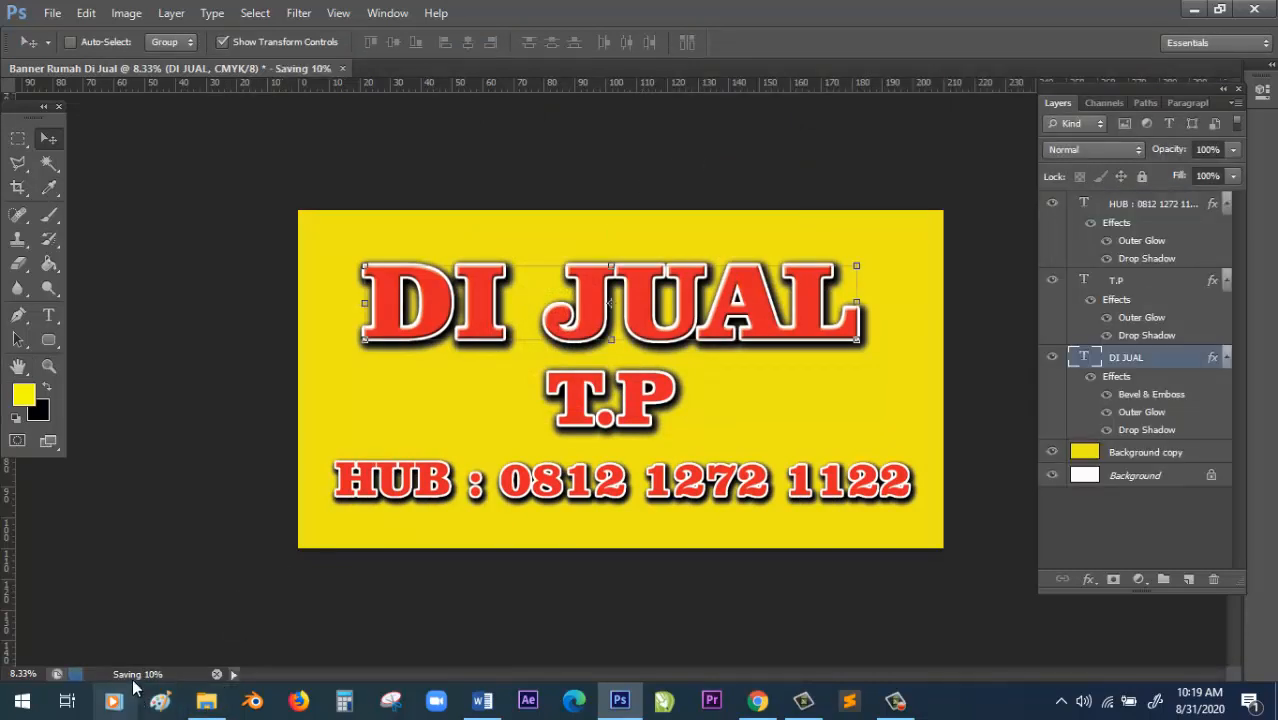
Switch to File Explorer and open the BANNER RUMAH DIJUAL folder under MY DESIGN, AZZAM ADVERTISING on Local Disk (E:).
click(206, 700)
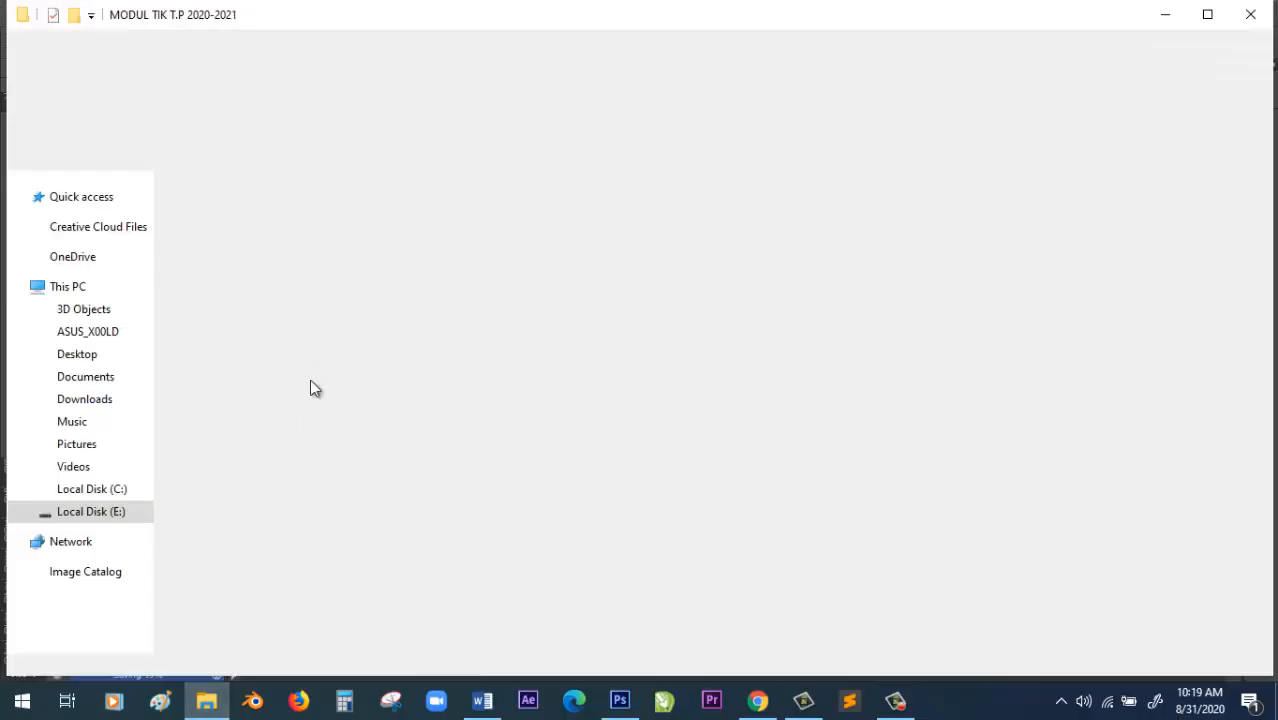
click(88, 513)
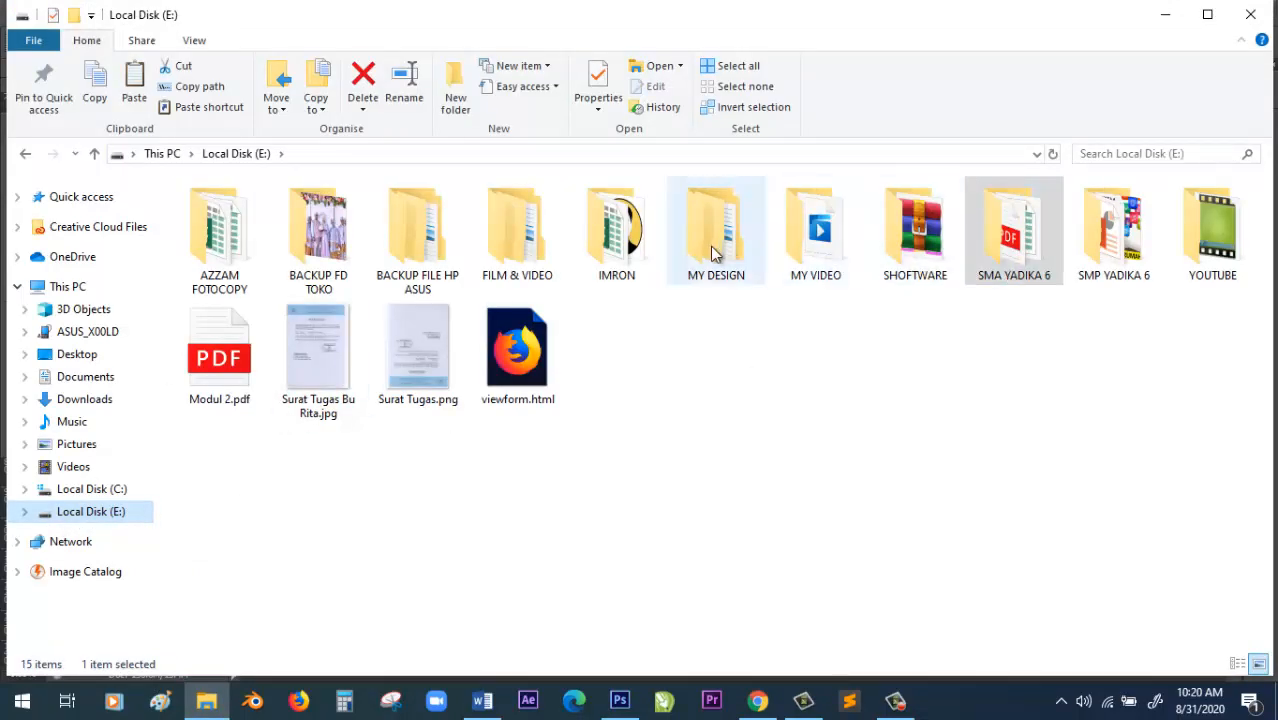
double_click(712, 252)
click(198, 217)
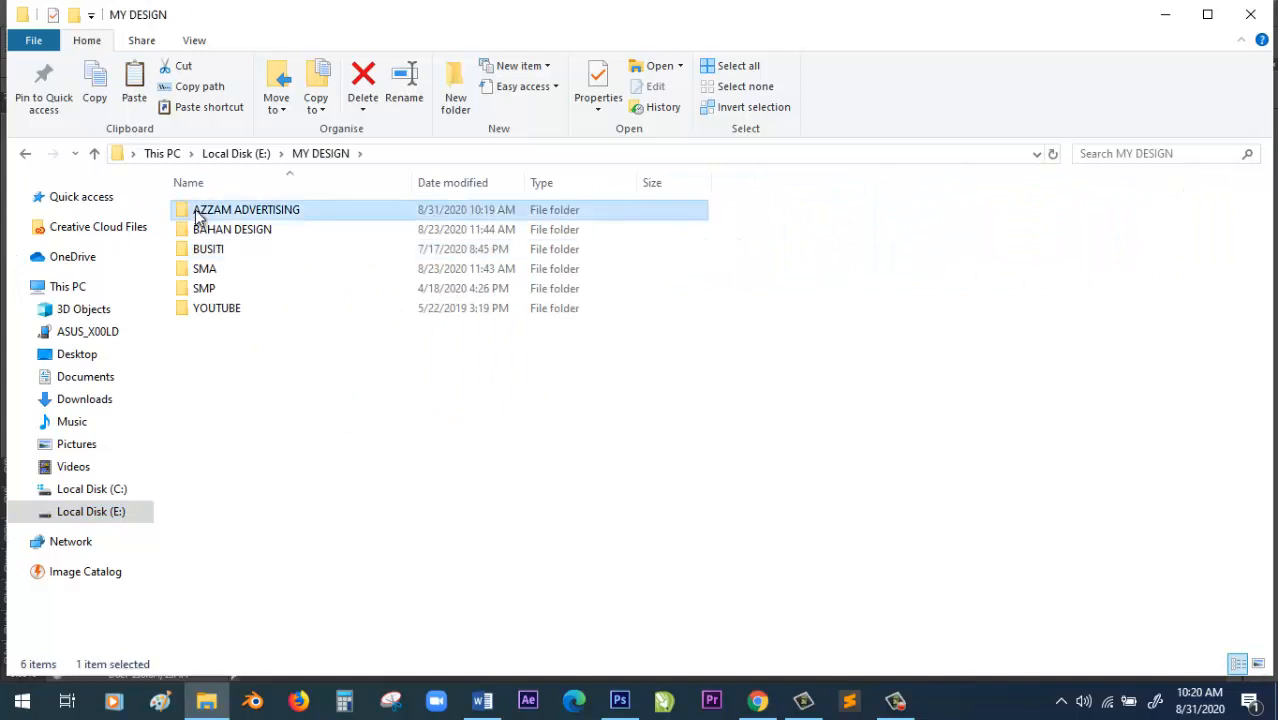
double_click(198, 214)
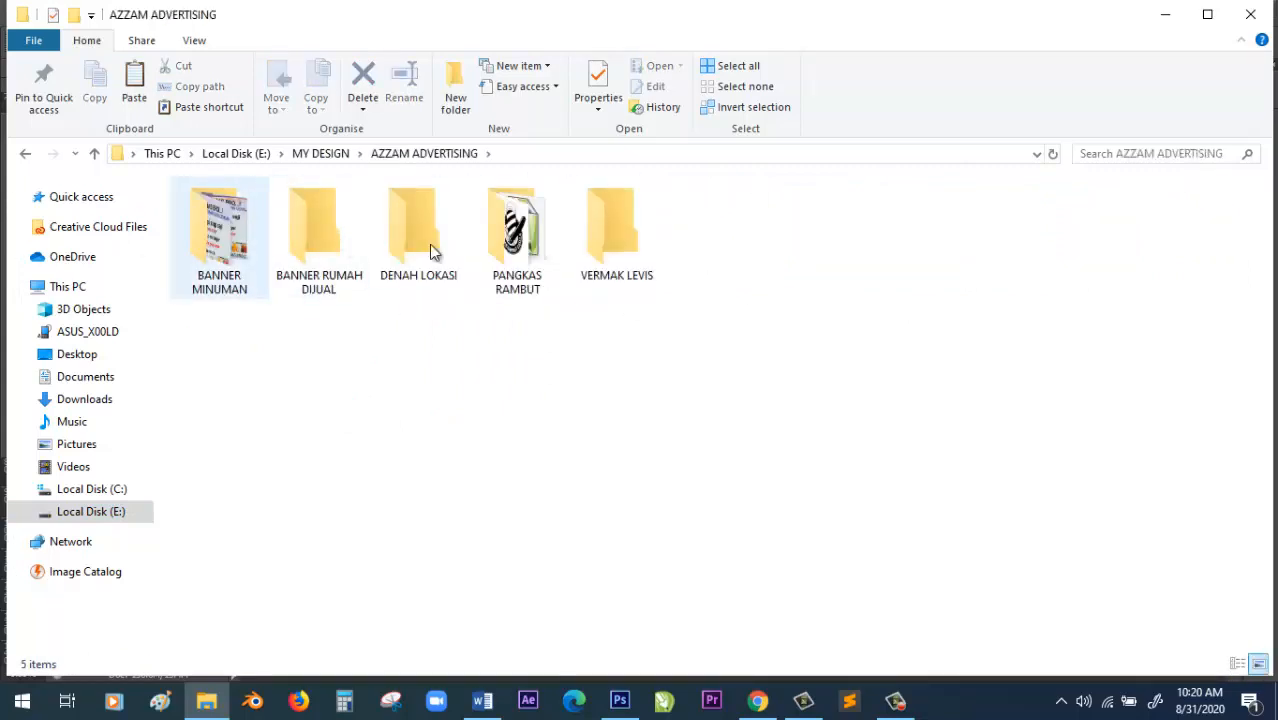
double_click(334, 240)
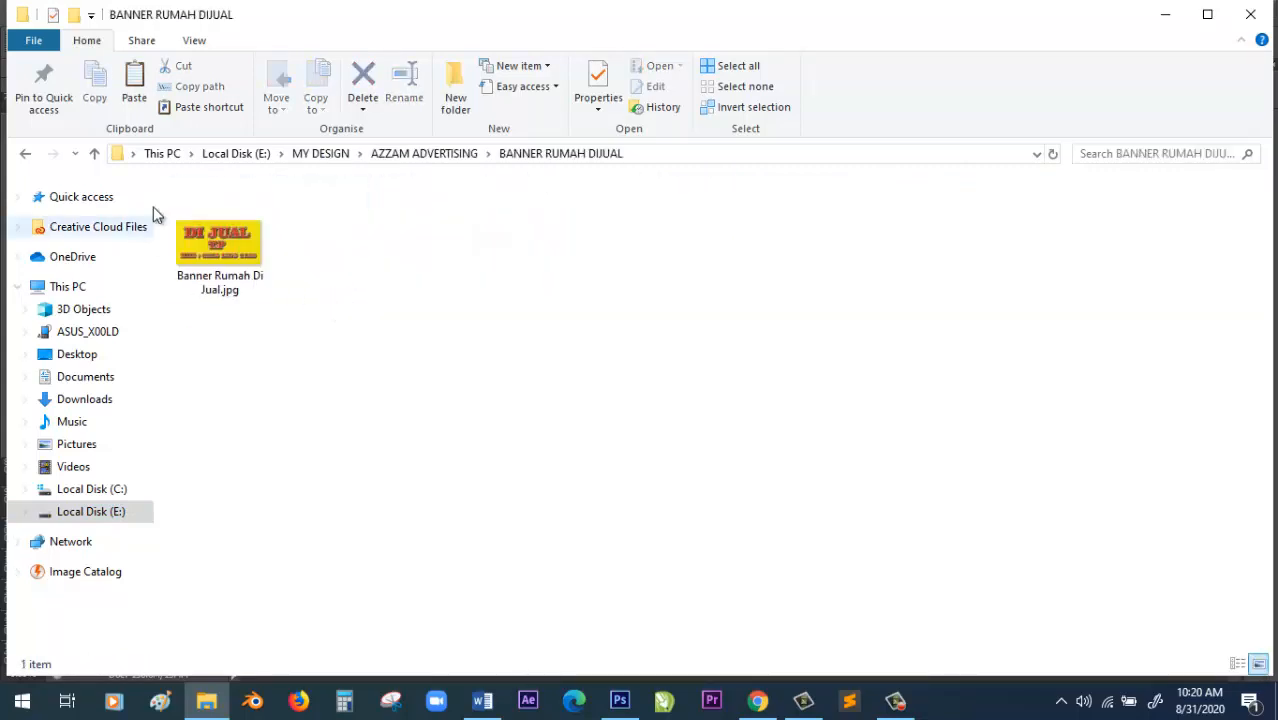
Enlarge the file thumbnail and try to open "Banner Rumah Di Jual.jpg" to check the exported banner.
ctrl+scroll(405, 423, up, 5)
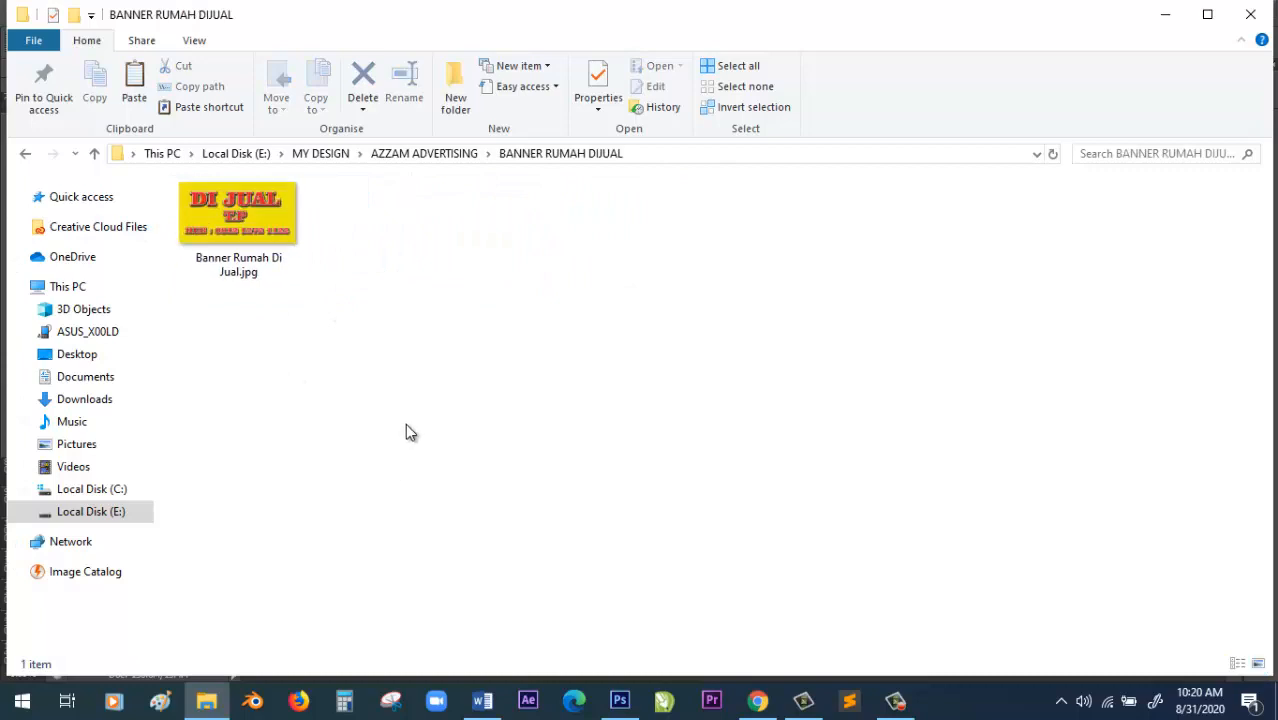
double_click(398, 255)
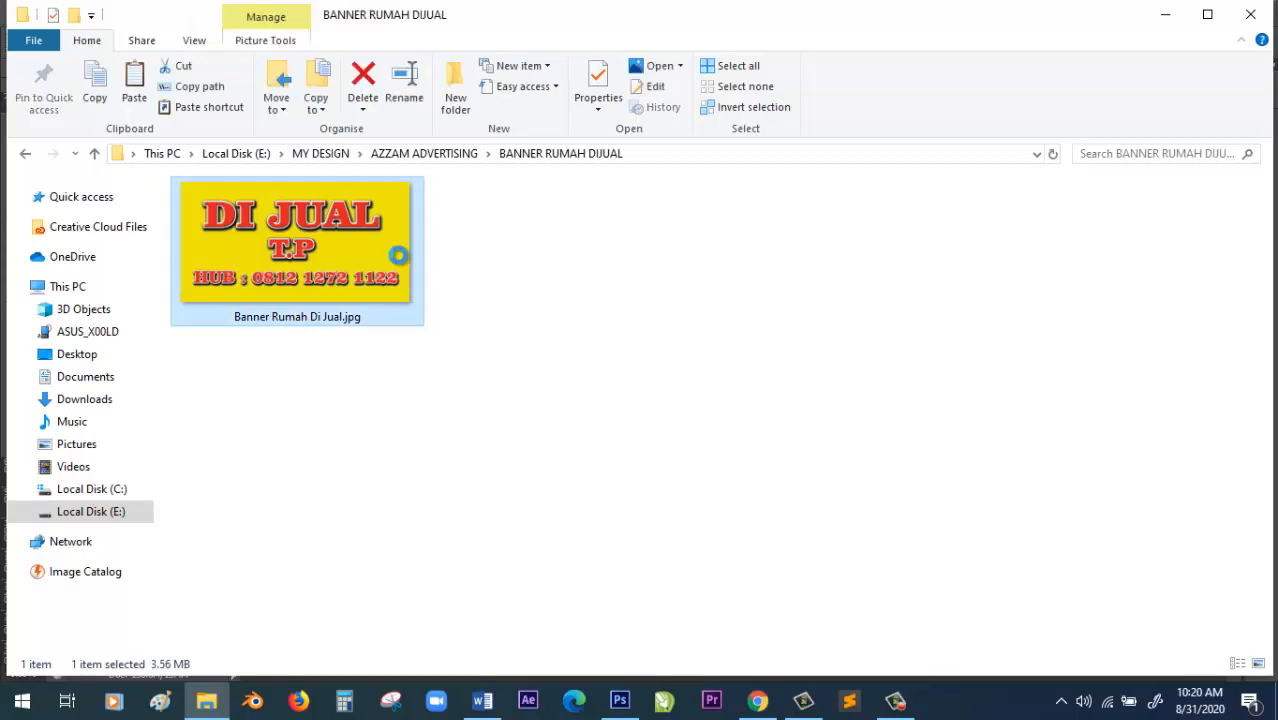
right_click(398, 255)
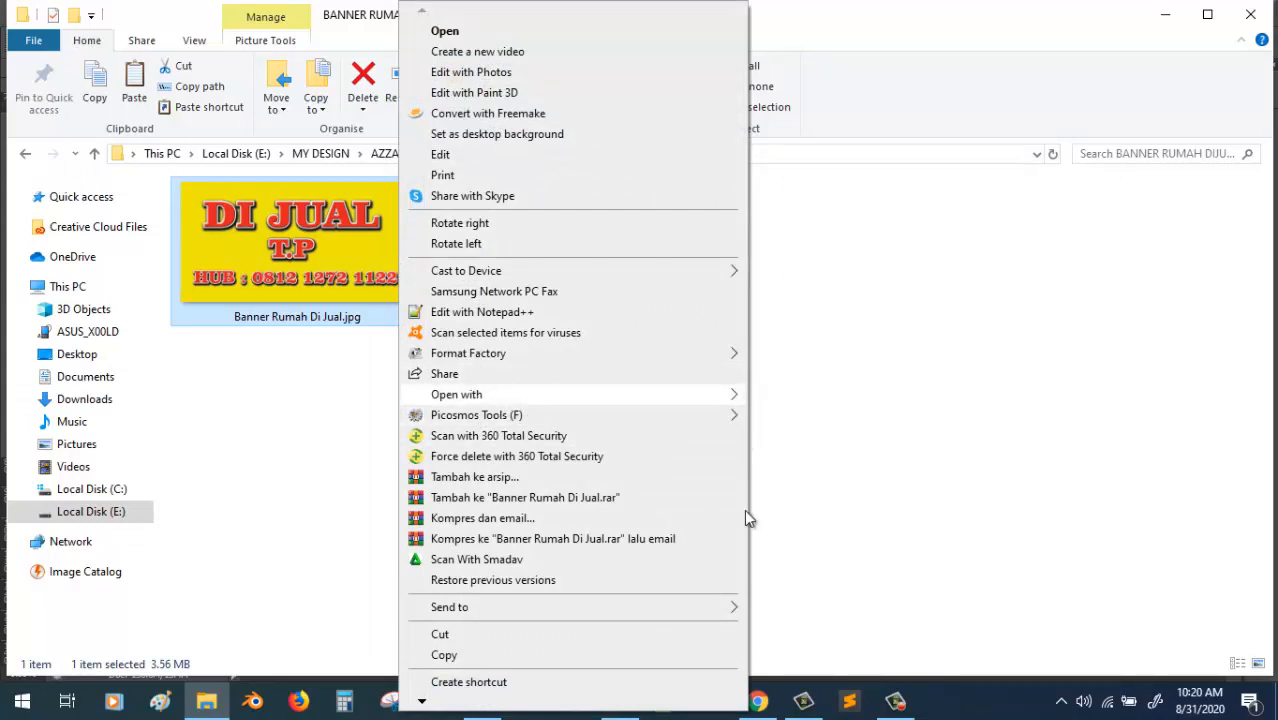
click(911, 336)
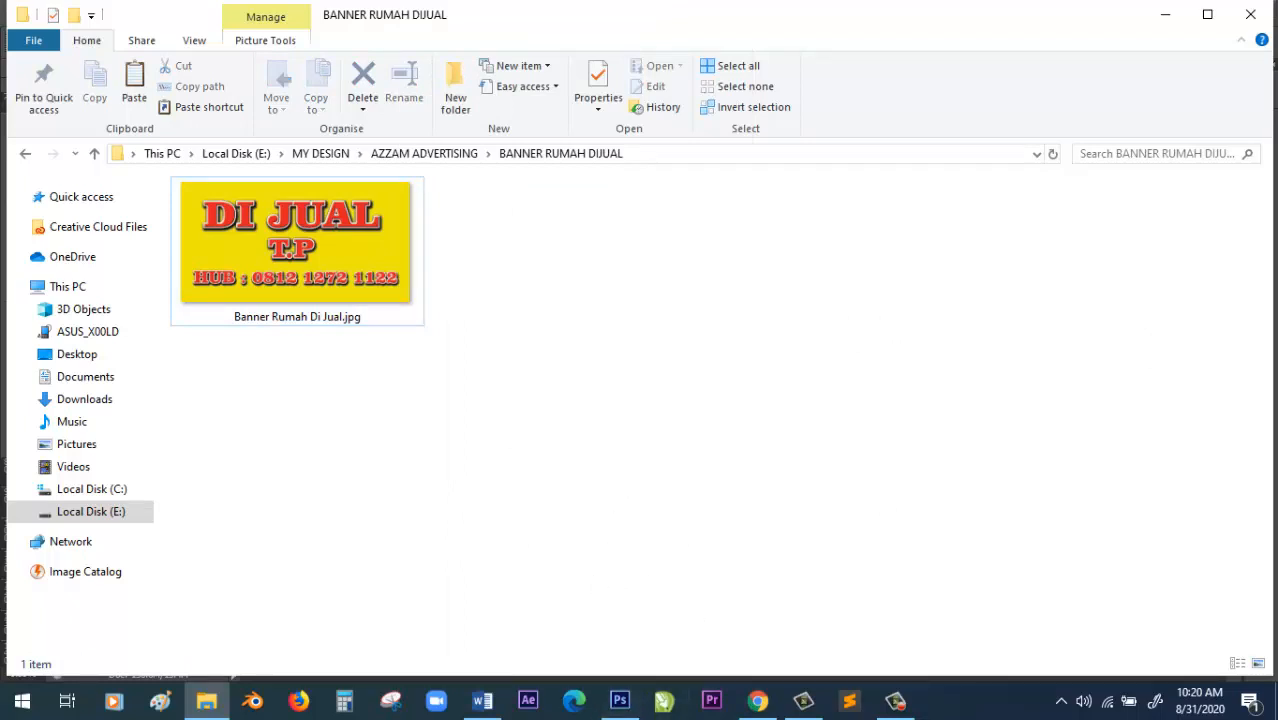
Switch back to Photoshop and activate the Rectangular Marquee tool to view the banner without transform controls.
click(620, 700)
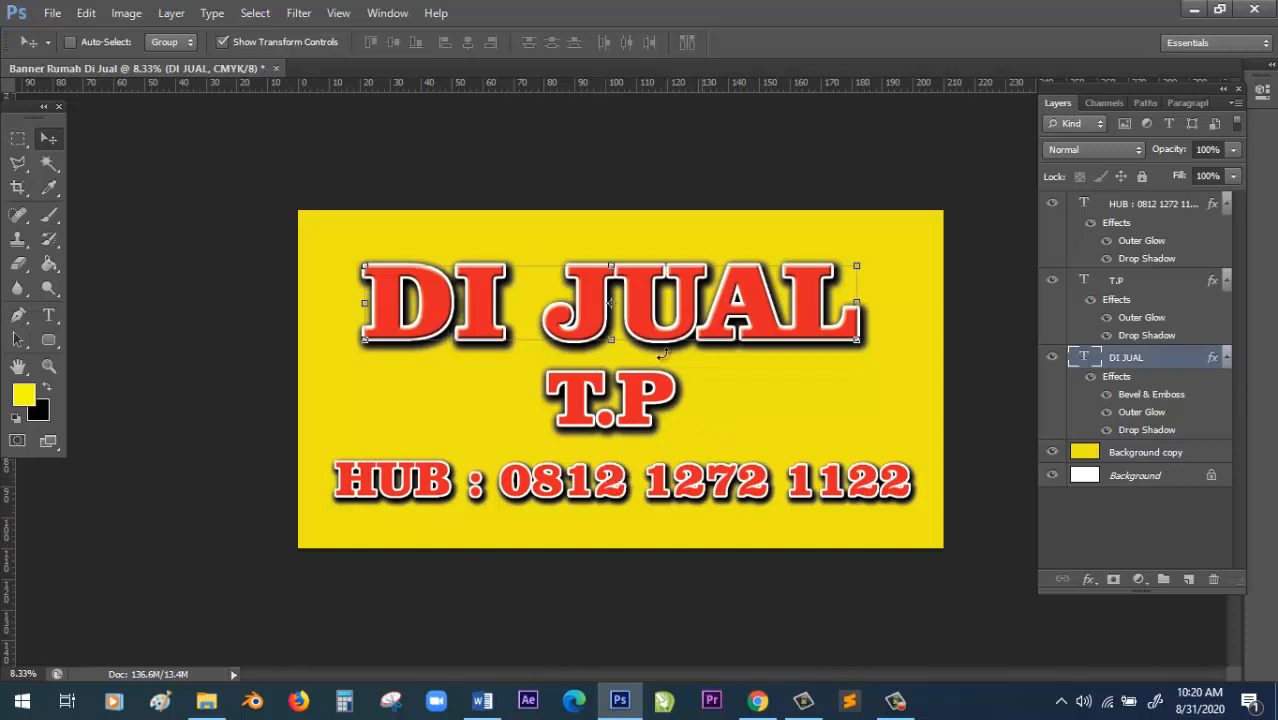
click(21, 139)
click(25, 139)
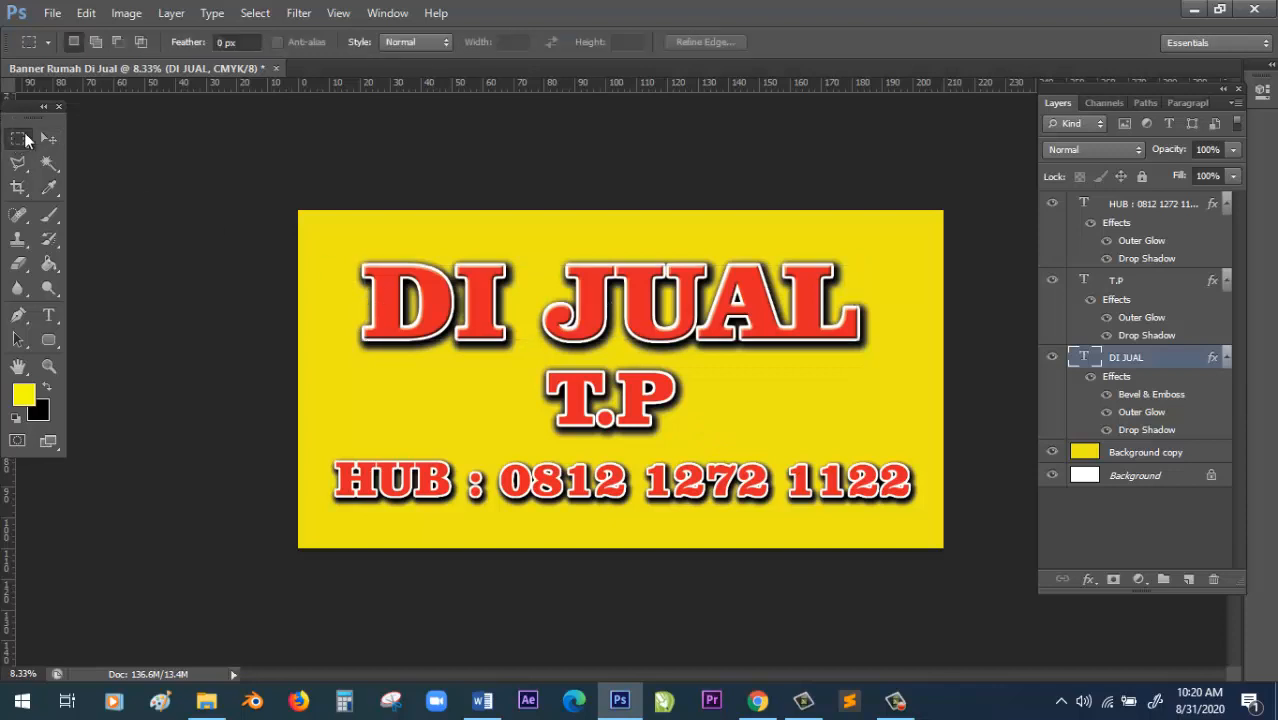